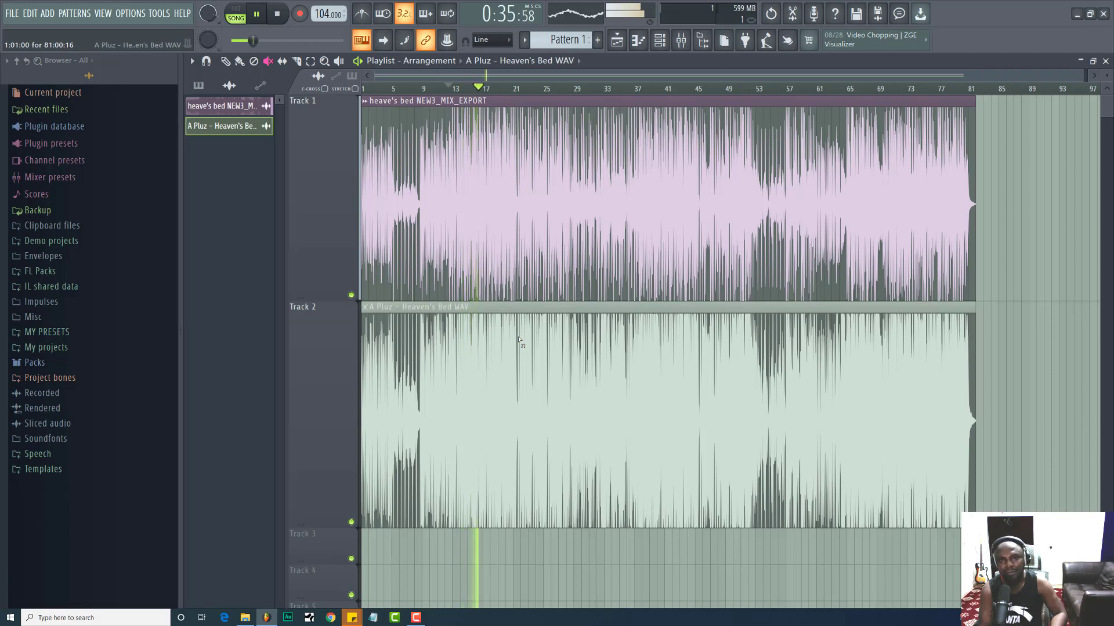
# Mute the Track 1 mix clip and play the unmuted Heaven's Bed WAV on Track 2 for comparison, and restore the original mute states
pyautogui.press('space')
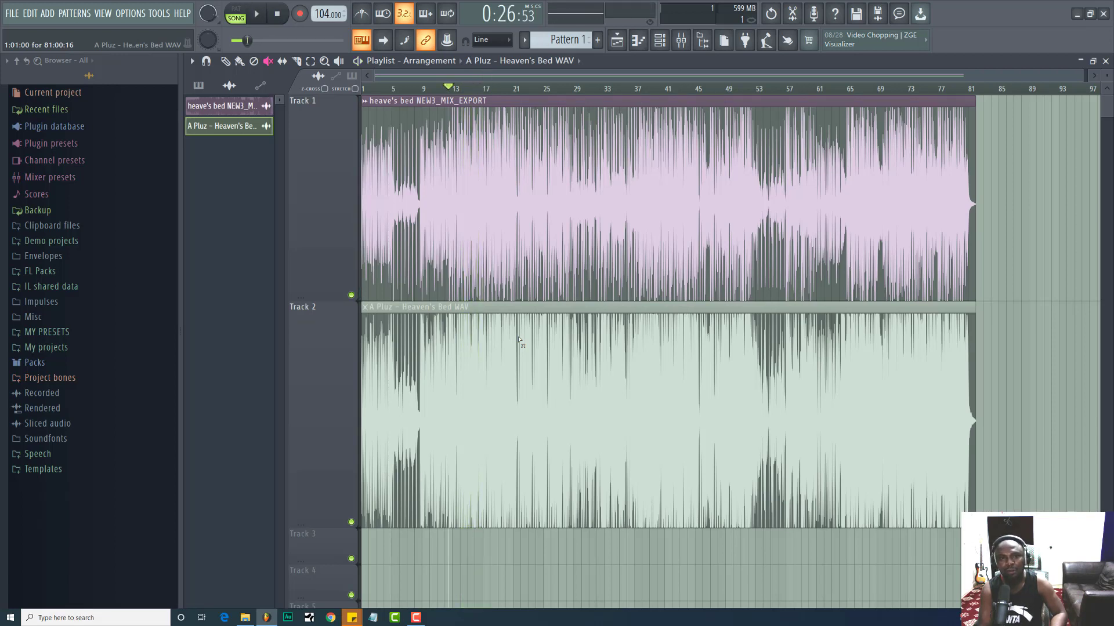
pyautogui.click(492, 250)
pyautogui.click(485, 336)
pyautogui.press('space')
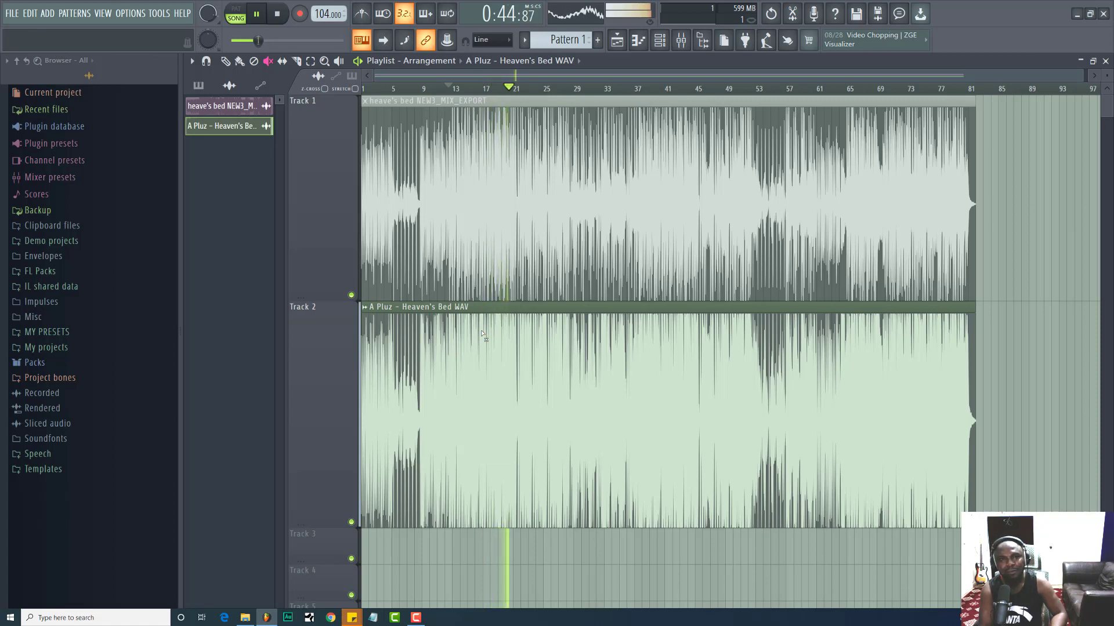
pyautogui.press('space')
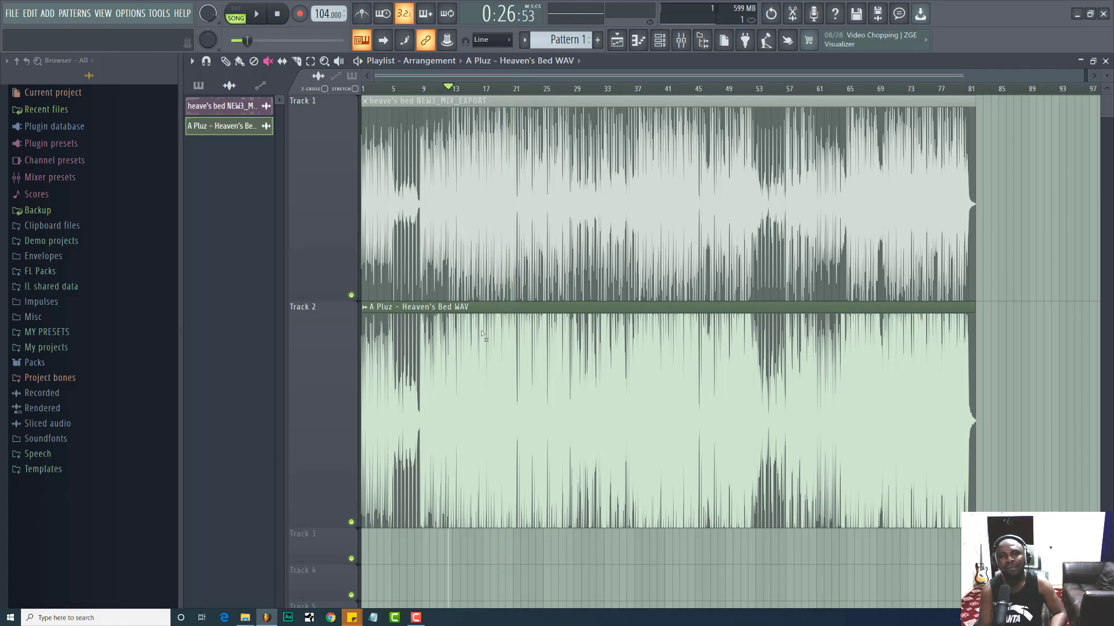
pyautogui.click(481, 333)
pyautogui.click(496, 243)
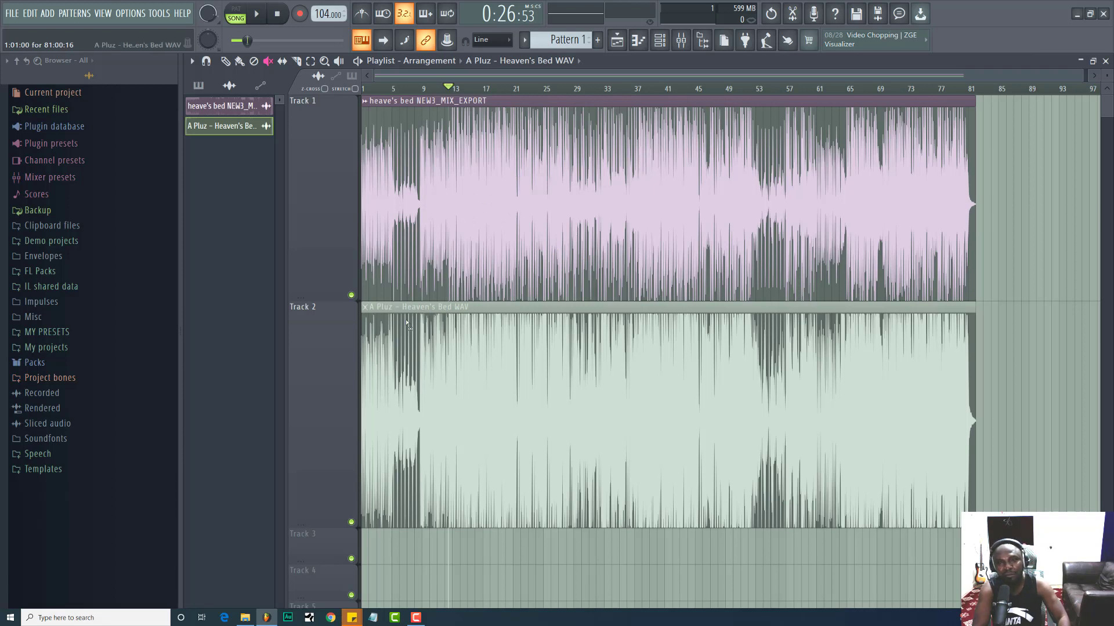
# Play the Track 1 mix from the start of the song, and place the playhead at about 0:48
pyautogui.click(278, 15)
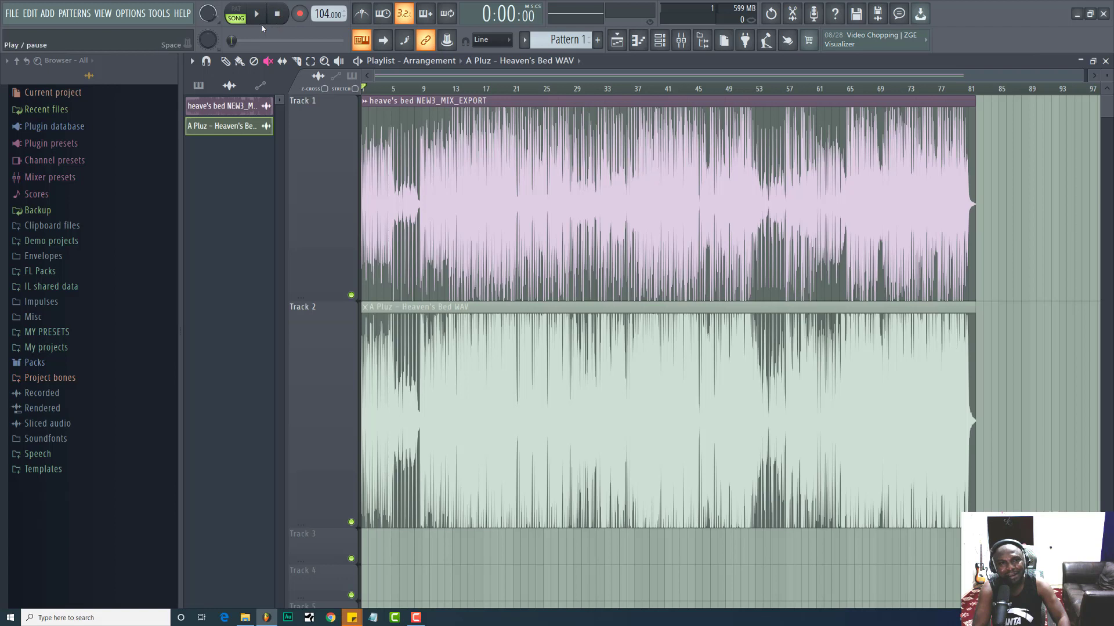
pyautogui.click(259, 14)
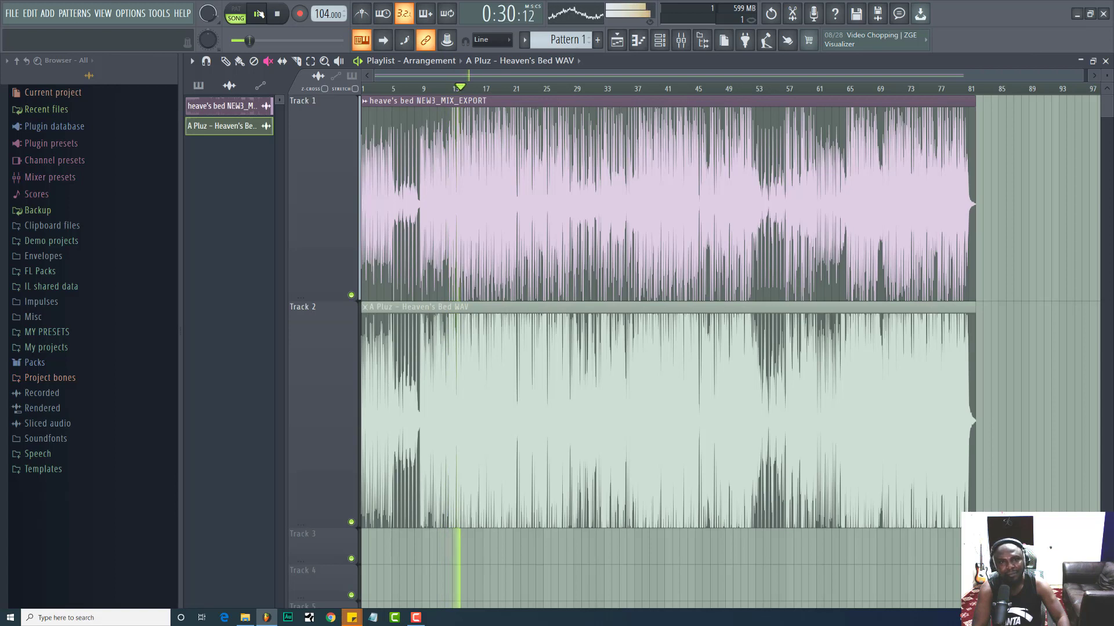
pyautogui.press('space')
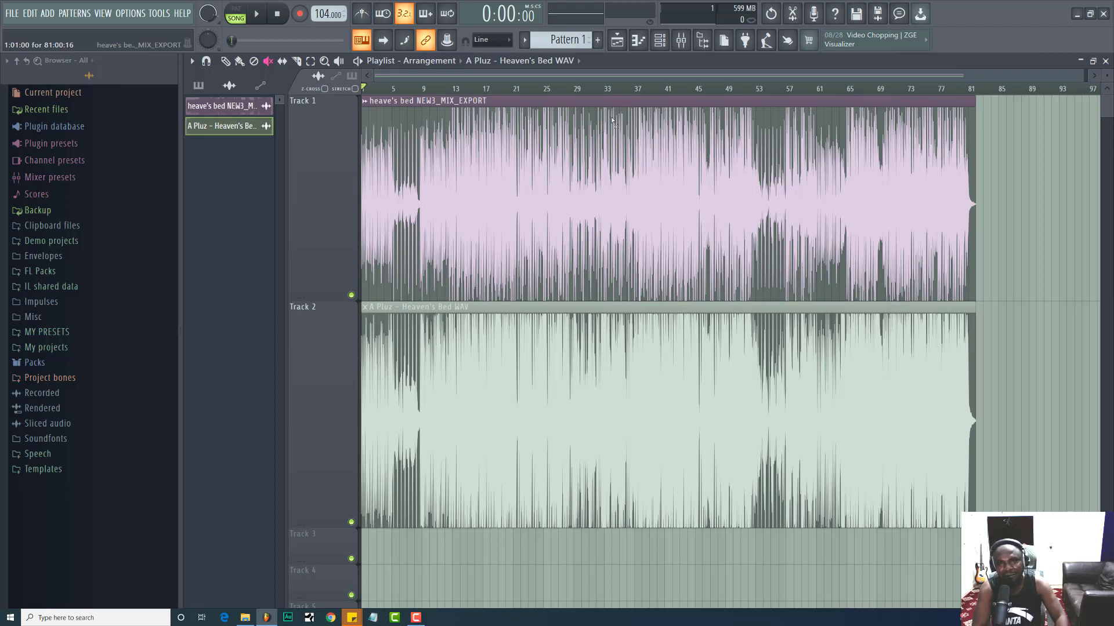
pyautogui.click(574, 88)
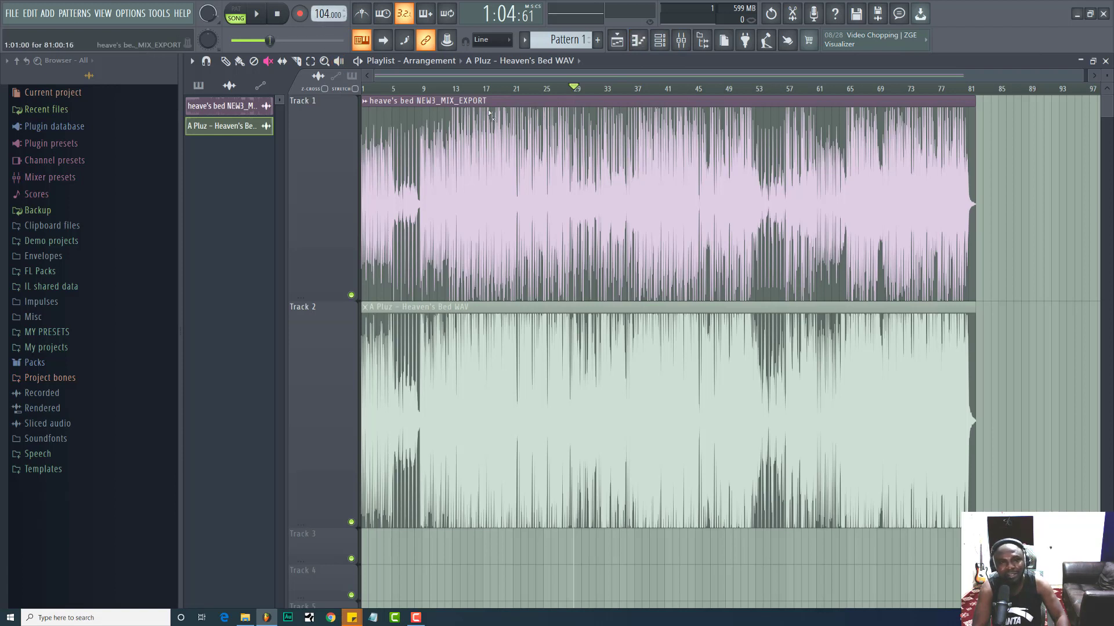
pyautogui.click(521, 88)
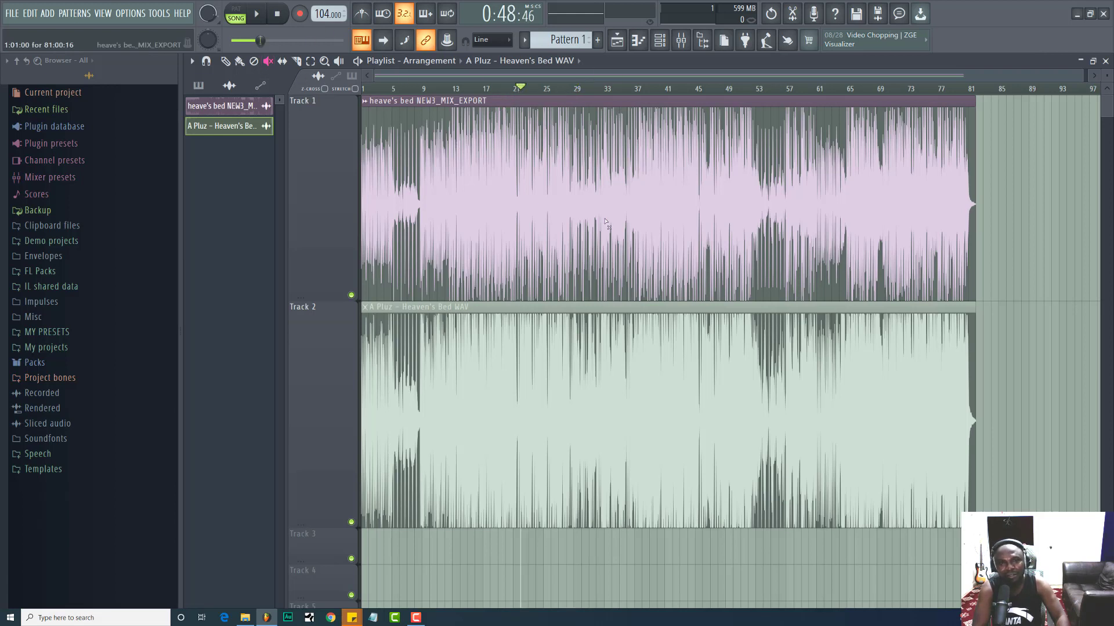
# Load the LEVELS metering plugin into effect slot 9 of the Master mixer track
pyautogui.click(681, 39)
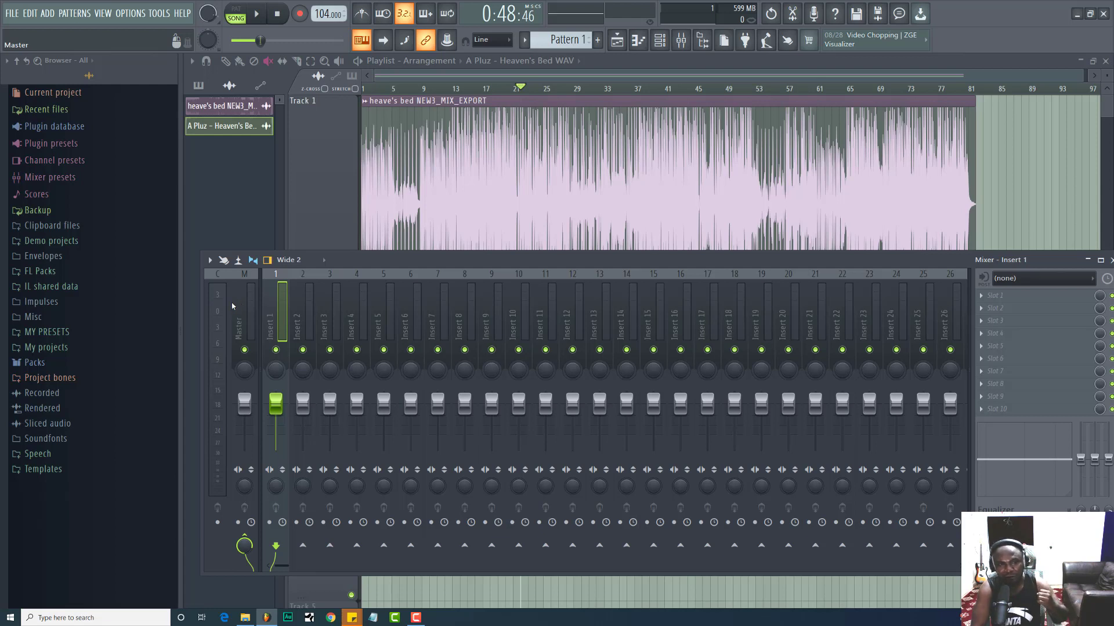
pyautogui.click(233, 306)
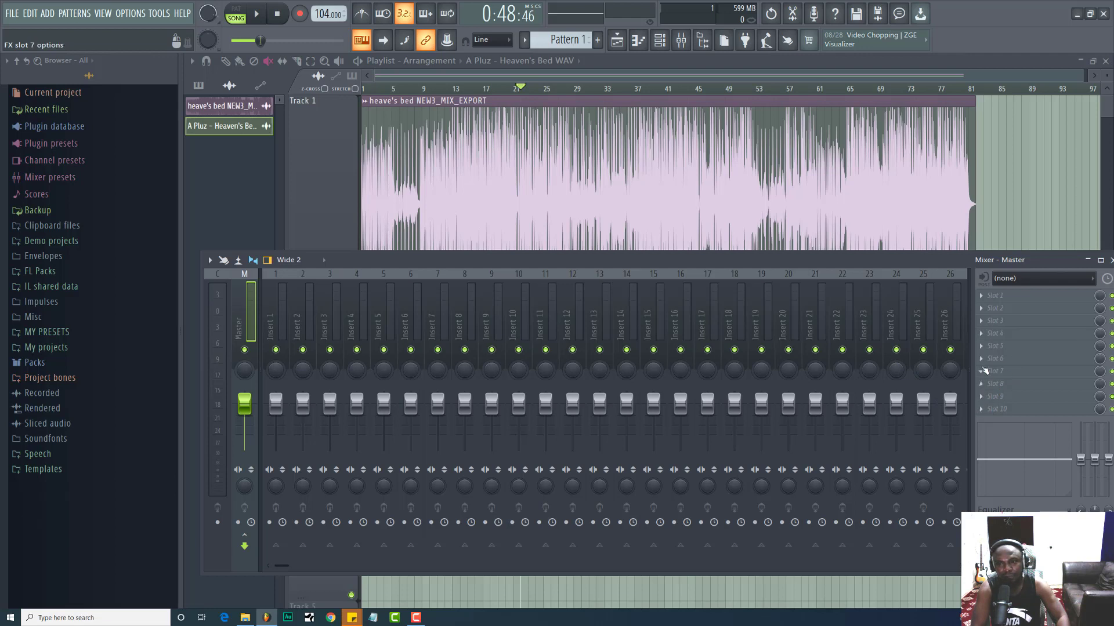
pyautogui.click(986, 397)
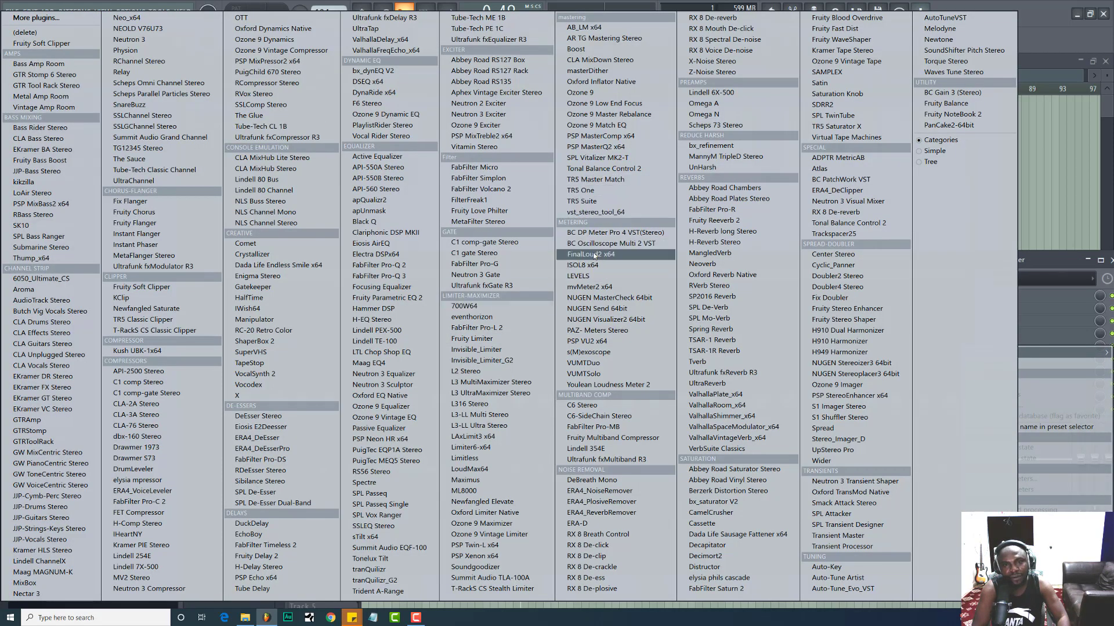
pyautogui.click(580, 275)
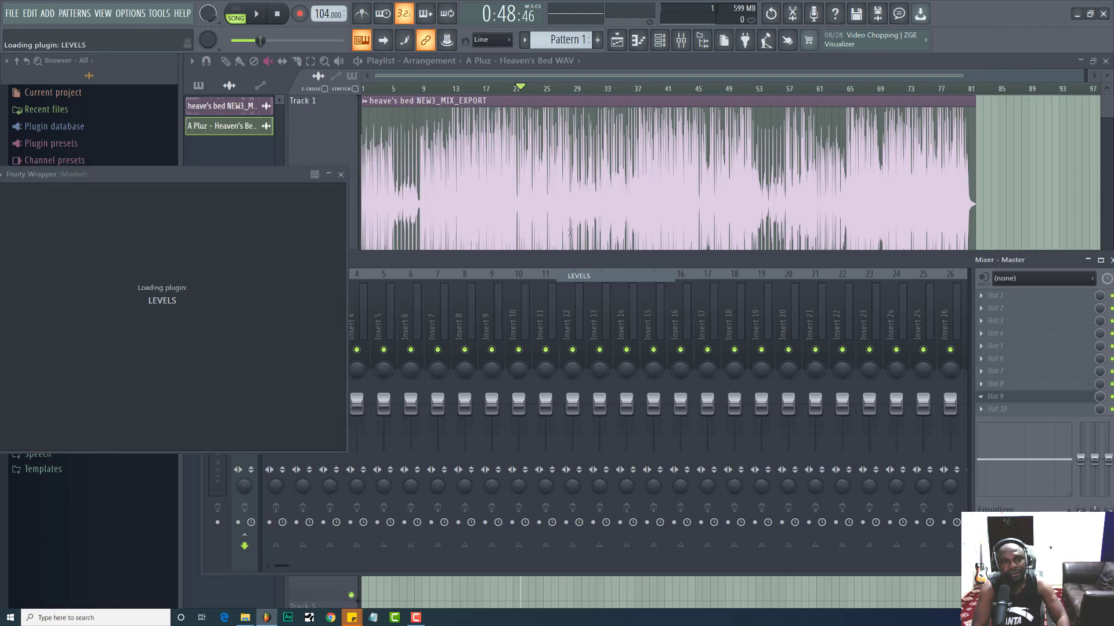
pyautogui.moveTo(152, 177); pyautogui.dragTo(219, 176)
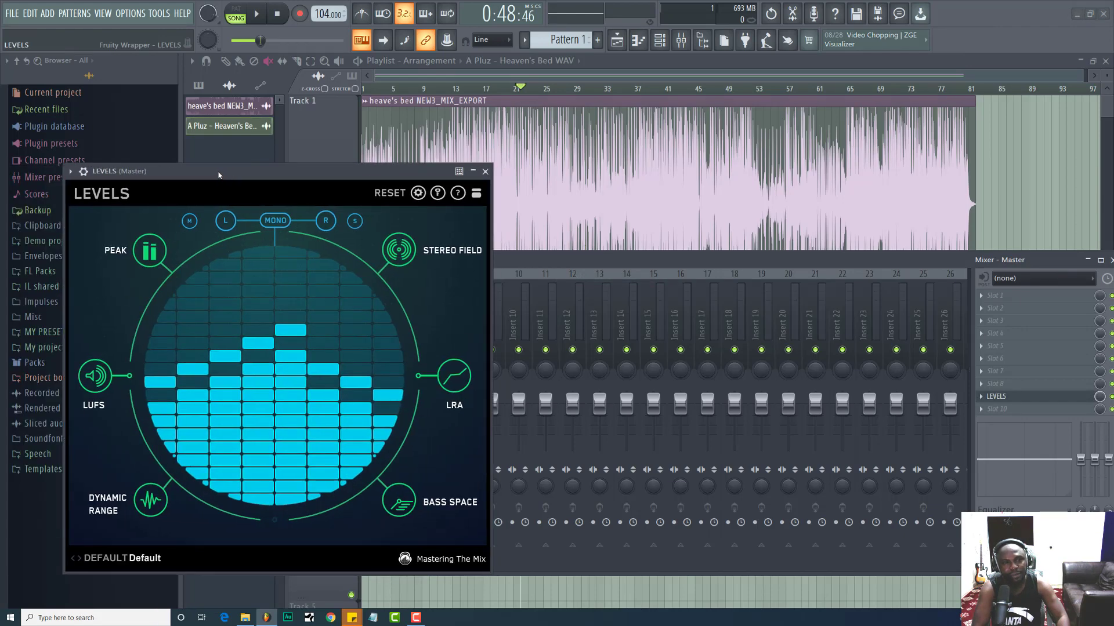
# Apply the Mastering preset Club in LEVELS and reposition its window over the mixer
pyautogui.click(112, 560)
pyautogui.moveTo(145, 547)
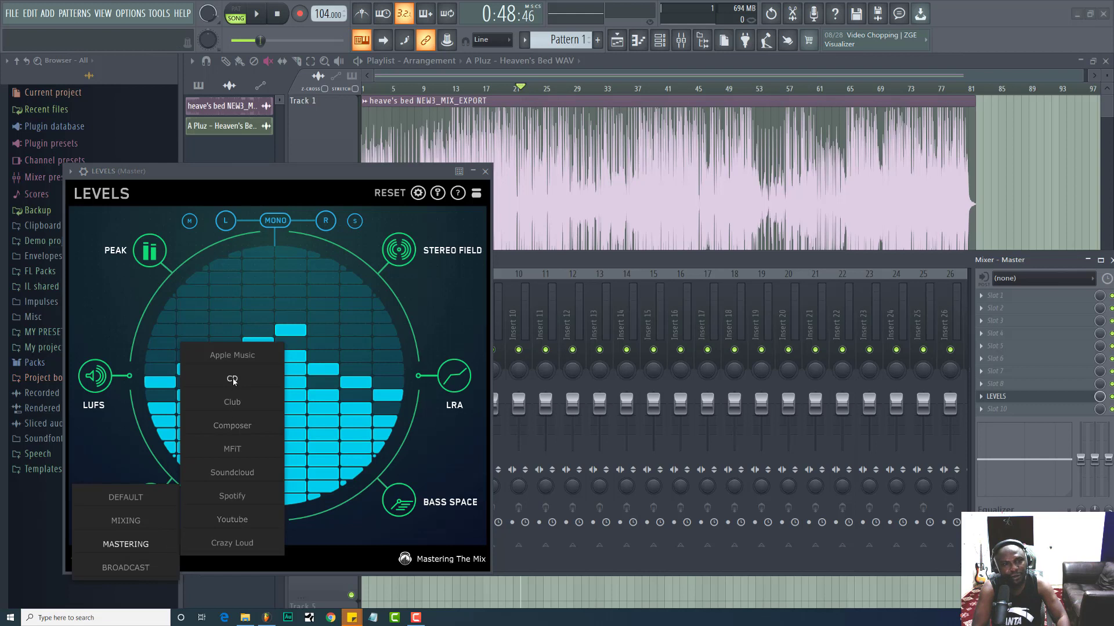
pyautogui.click(232, 402)
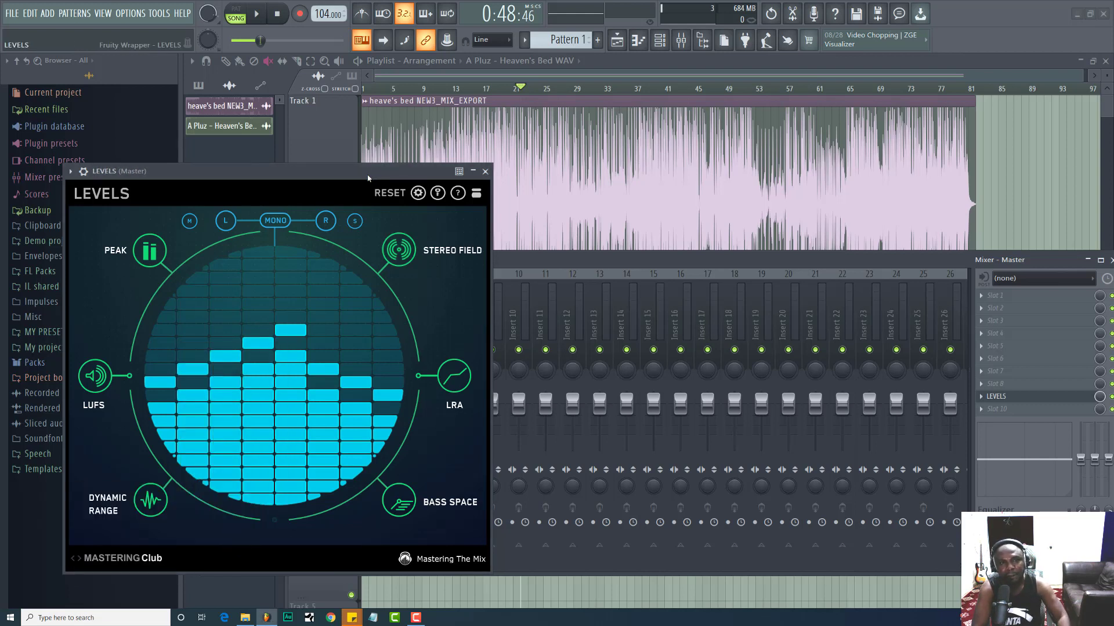
pyautogui.moveTo(371, 171); pyautogui.dragTo(410, 178)
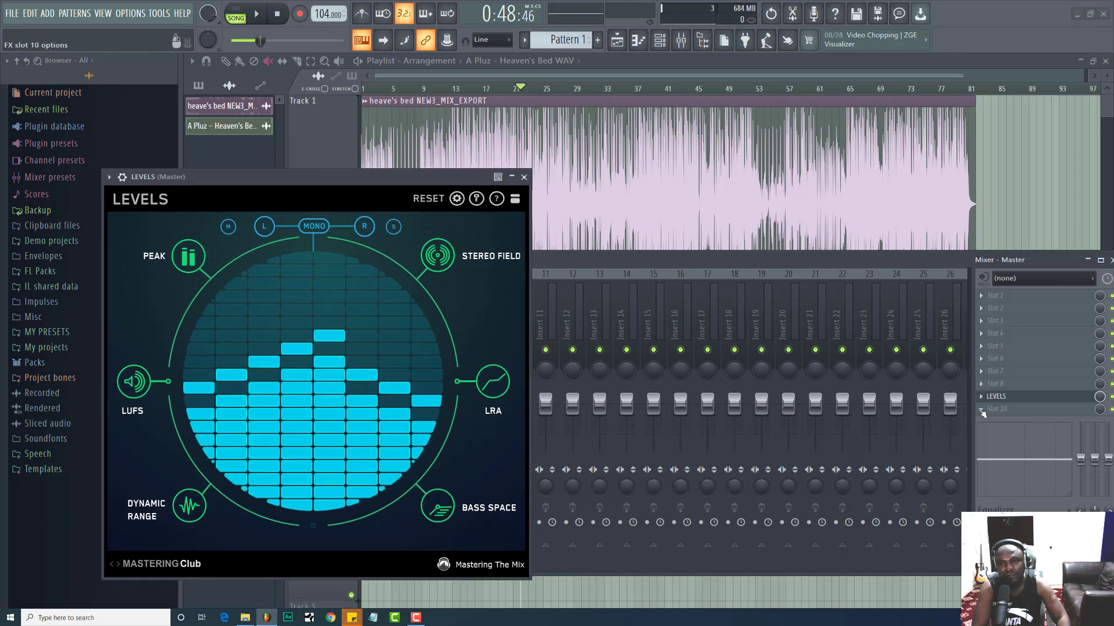
# Load ADPTR MetricAB into slot 10 of the Master track and place its window beside LEVELS
pyautogui.click(982, 410)
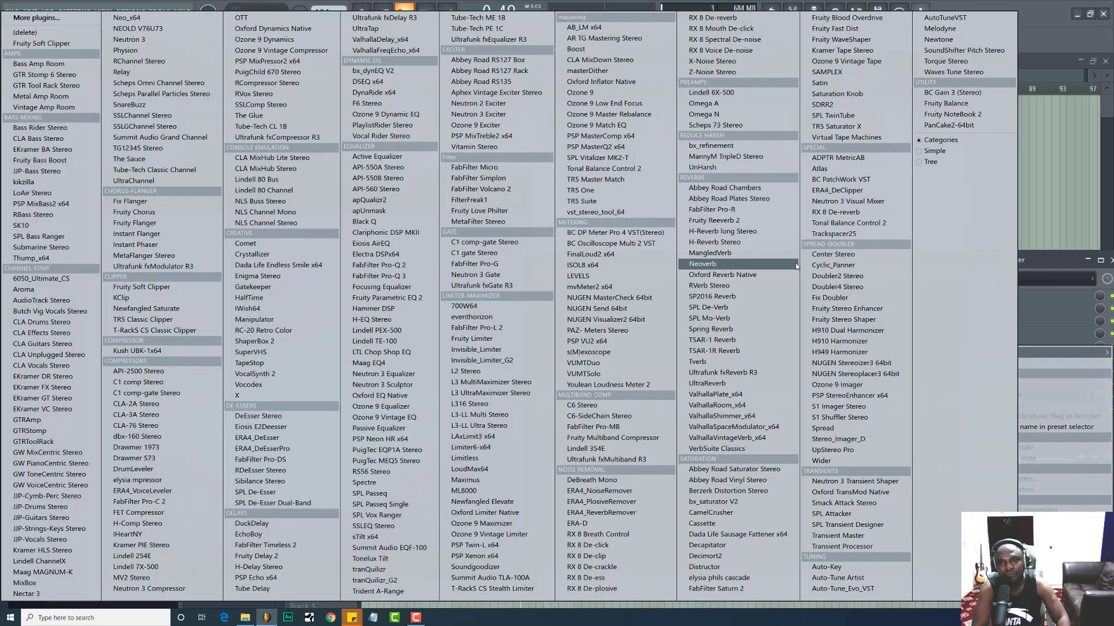
pyautogui.click(840, 158)
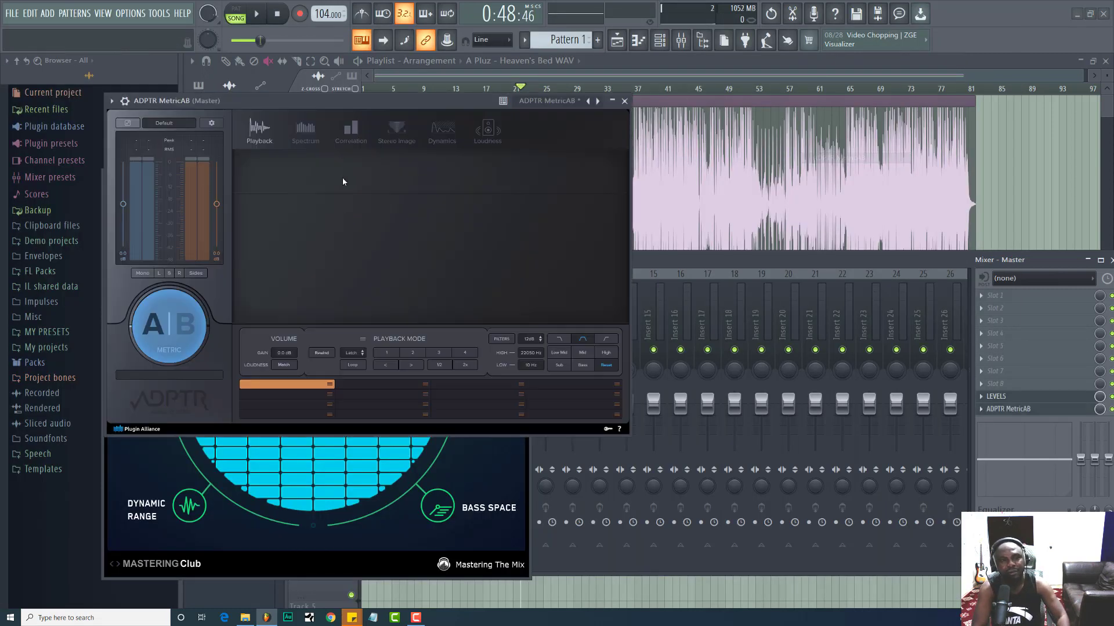
pyautogui.moveTo(333, 104); pyautogui.dragTo(696, 181)
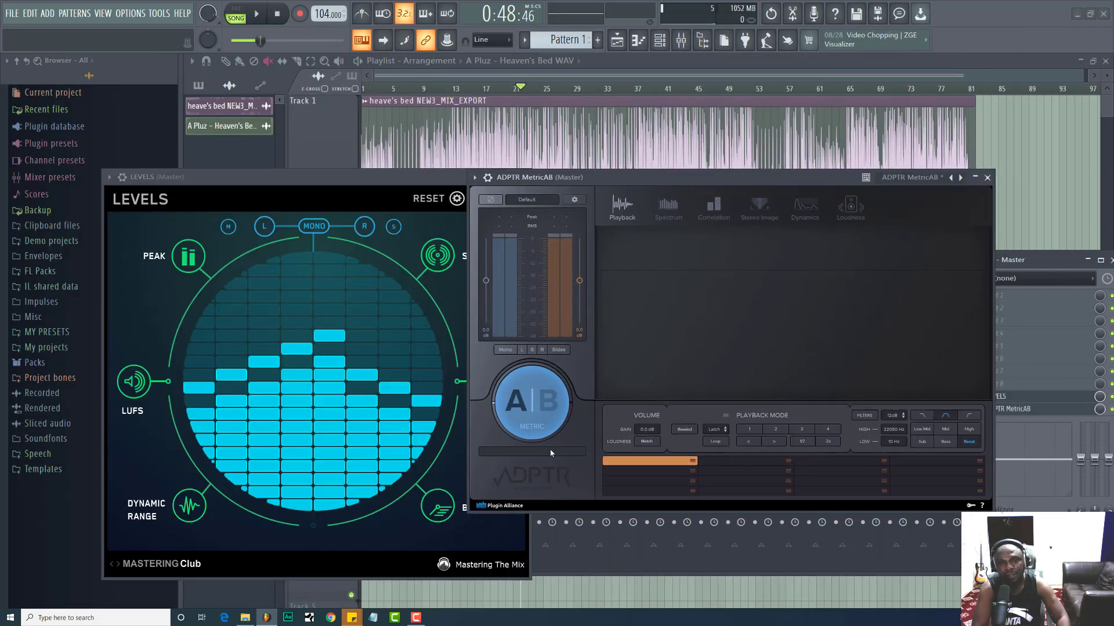
# Load Mr. Loverman from the Afrobeats Intelligence folder into the first MetricAB reference track slot
pyautogui.click(693, 464)
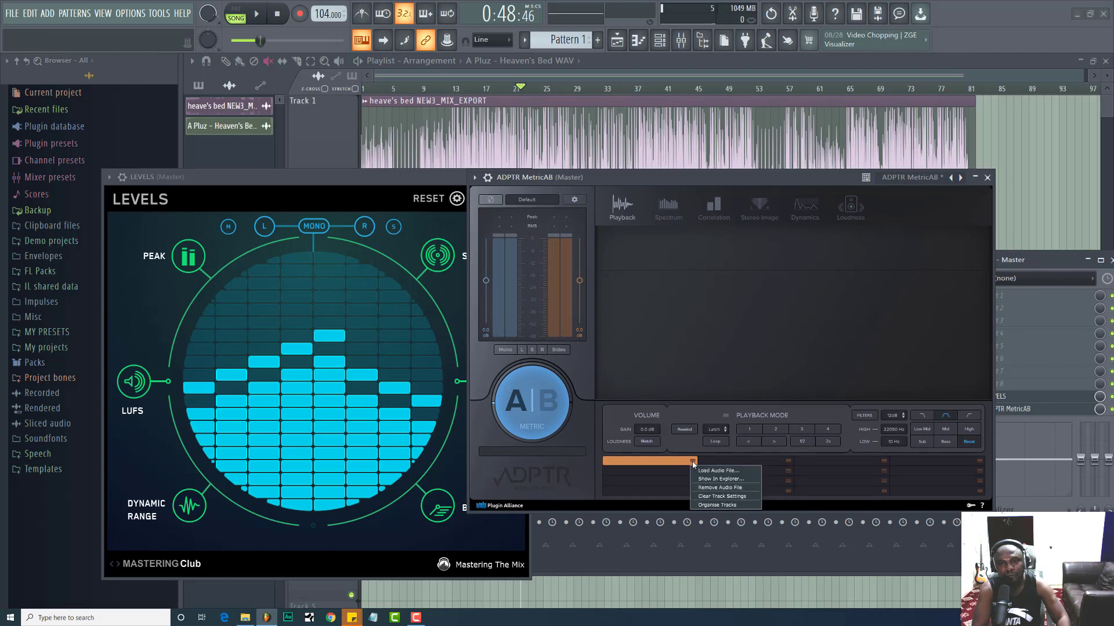
pyautogui.click(709, 471)
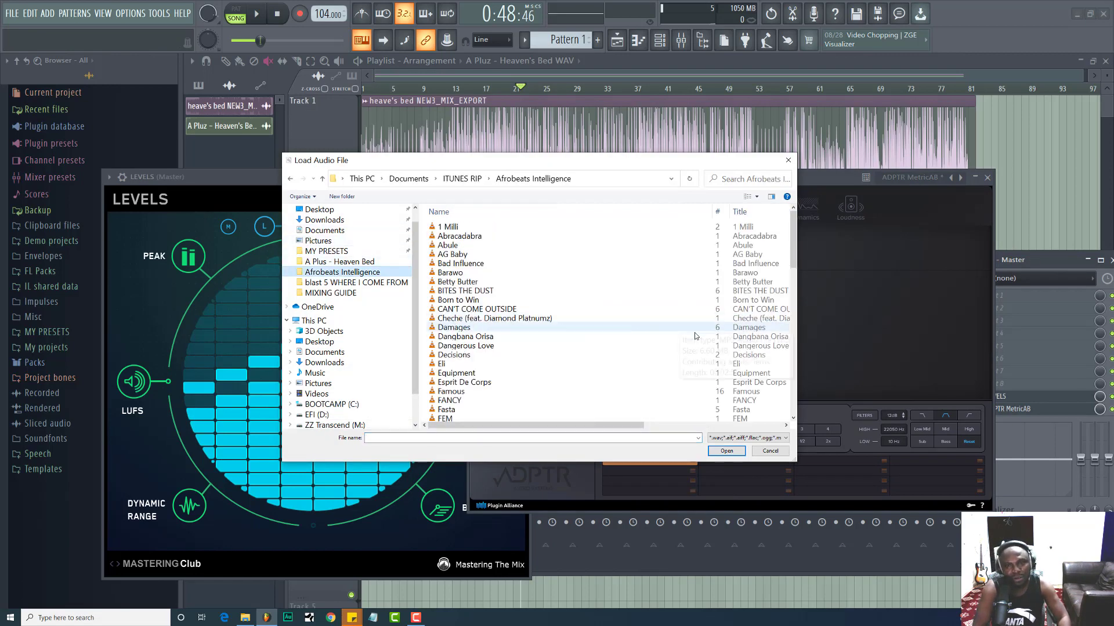
pyautogui.moveTo(559, 426); pyautogui.dragTo(690, 426)
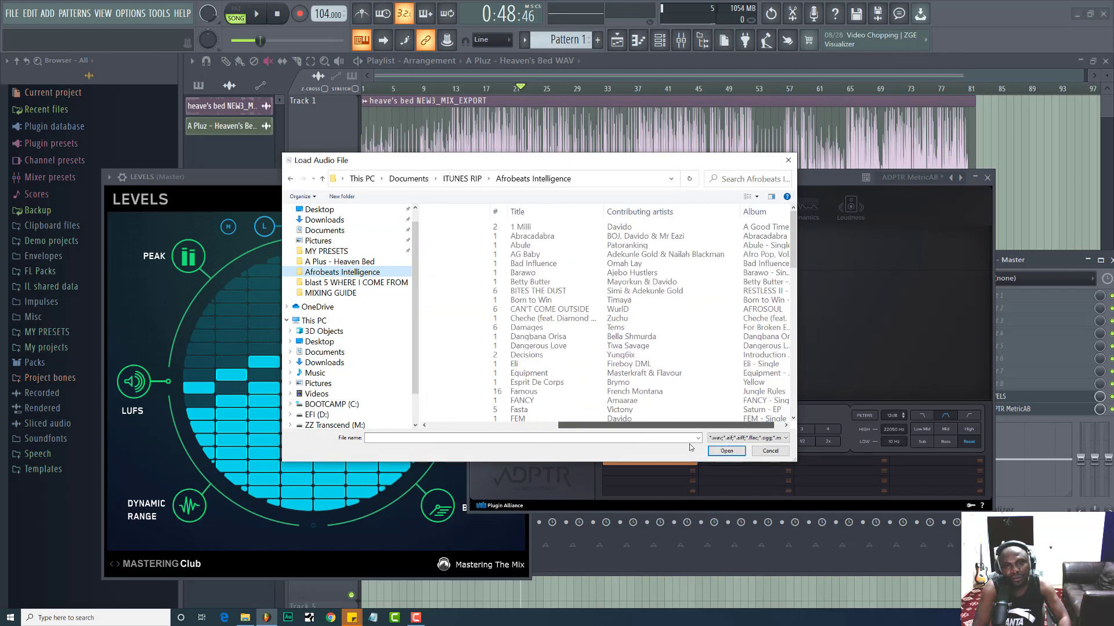
pyautogui.scroll(-10, 667, 360)
pyautogui.scroll(-8, 667, 360)
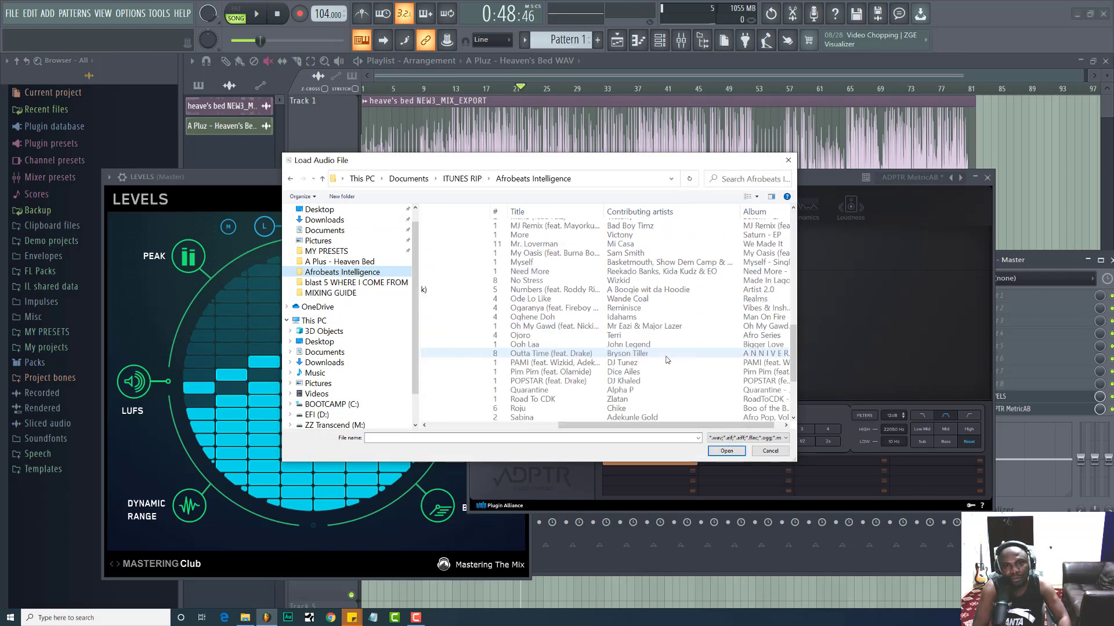
pyautogui.scroll(13, 667, 359)
pyautogui.scroll(6, 667, 358)
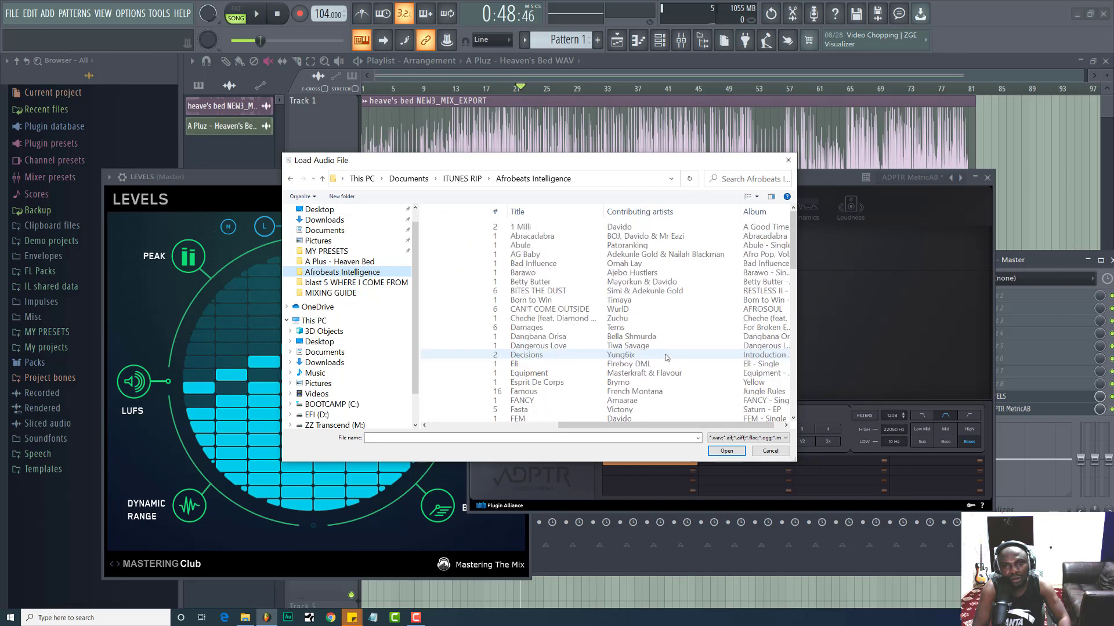
pyautogui.scroll(-19, 667, 358)
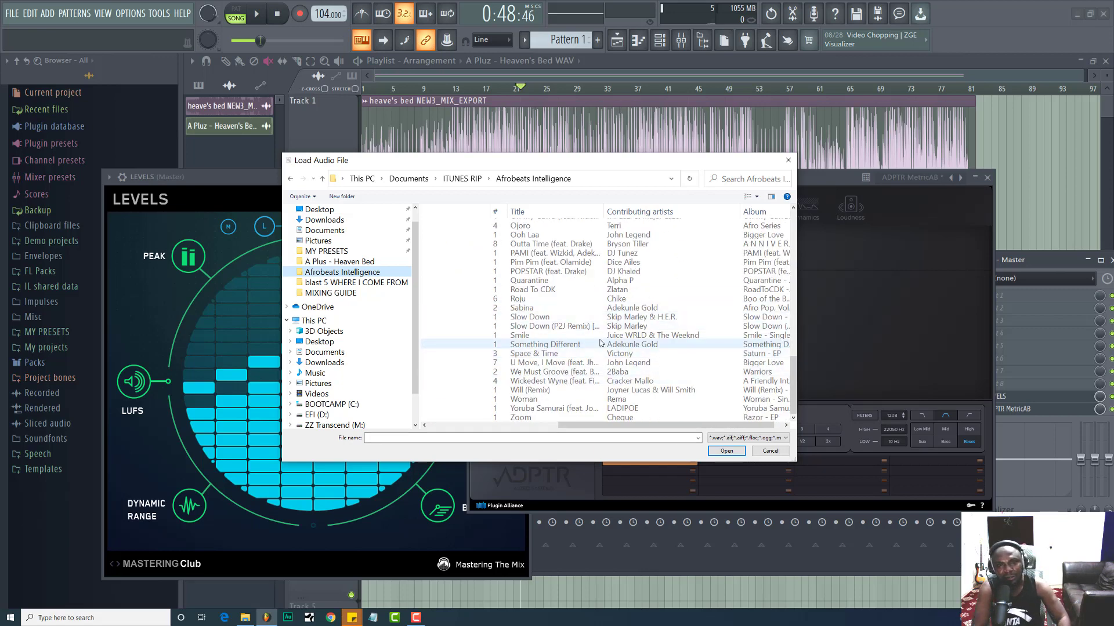
pyautogui.scroll(15, 600, 343)
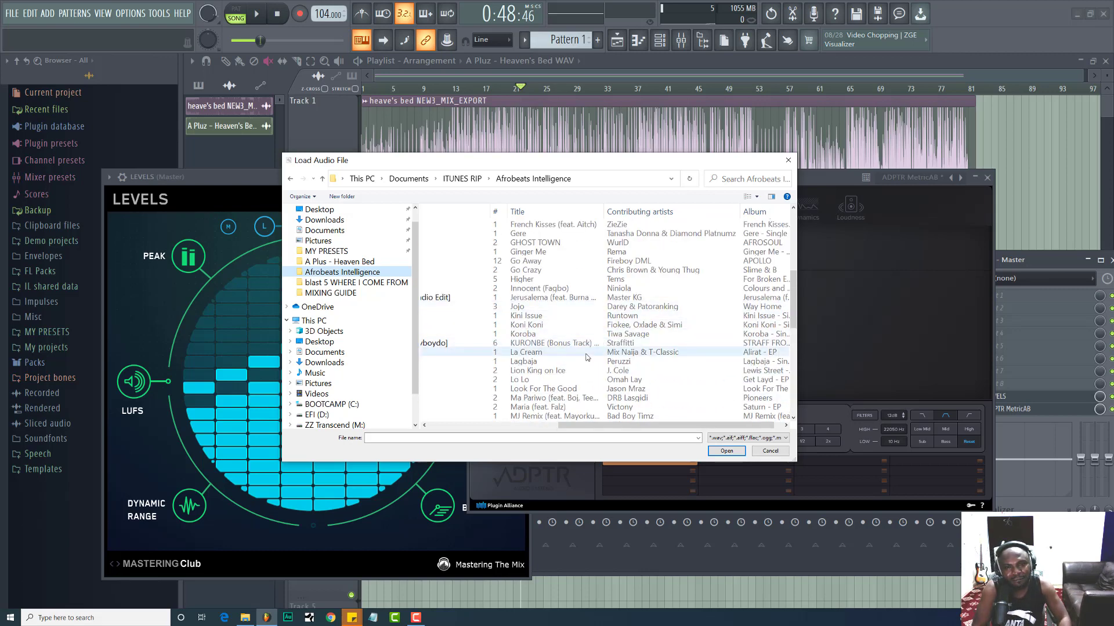
pyautogui.scroll(-10, 596, 348)
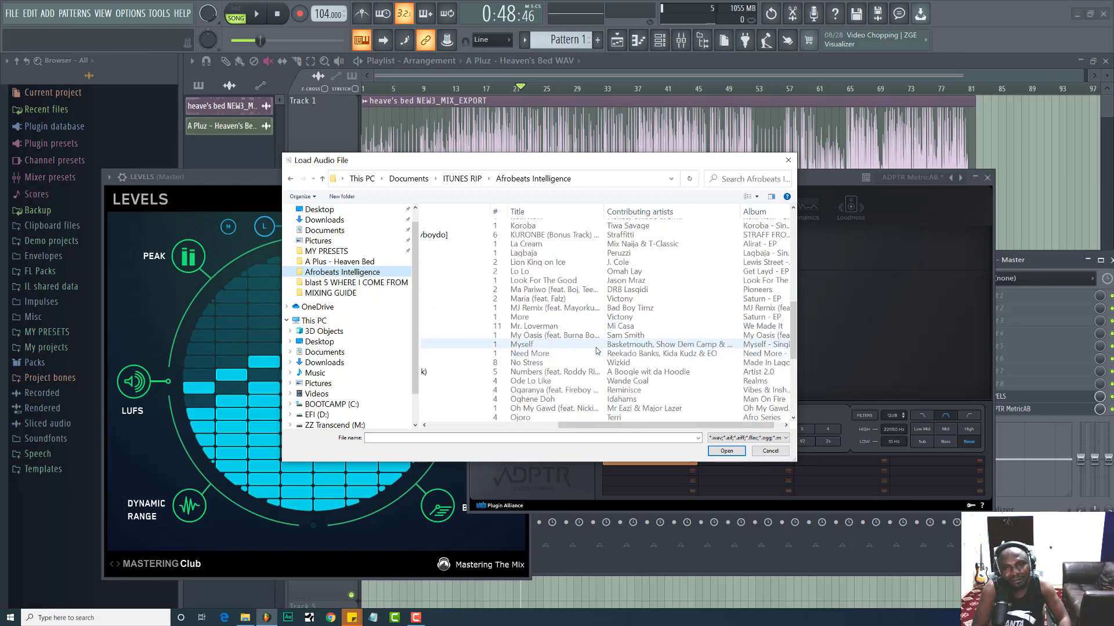
pyautogui.scroll(-3, 596, 350)
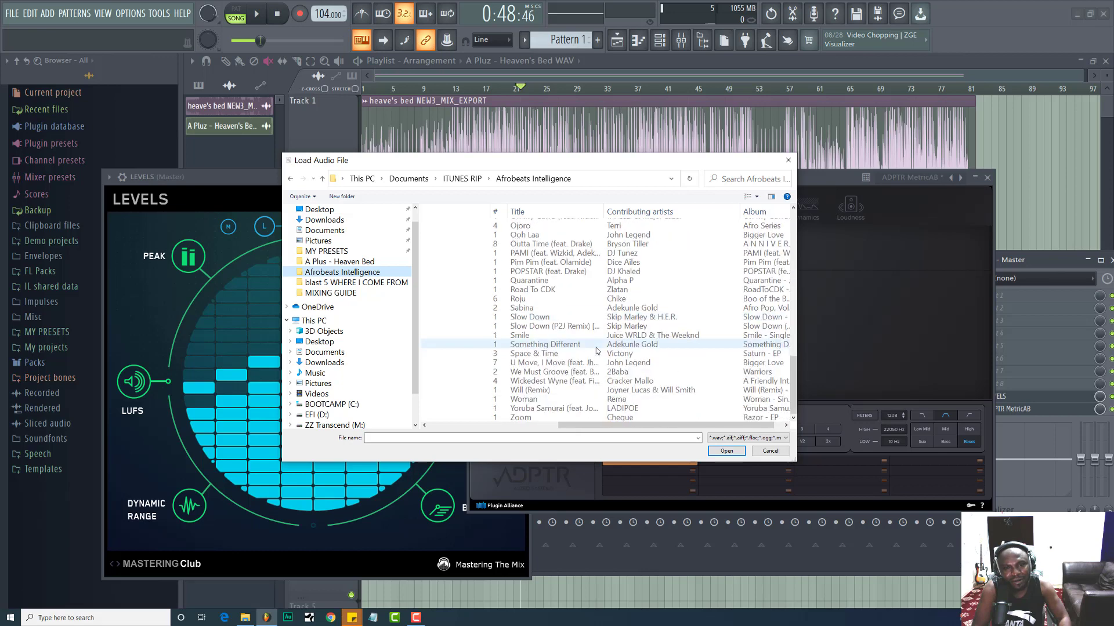
pyautogui.scroll(7, 597, 349)
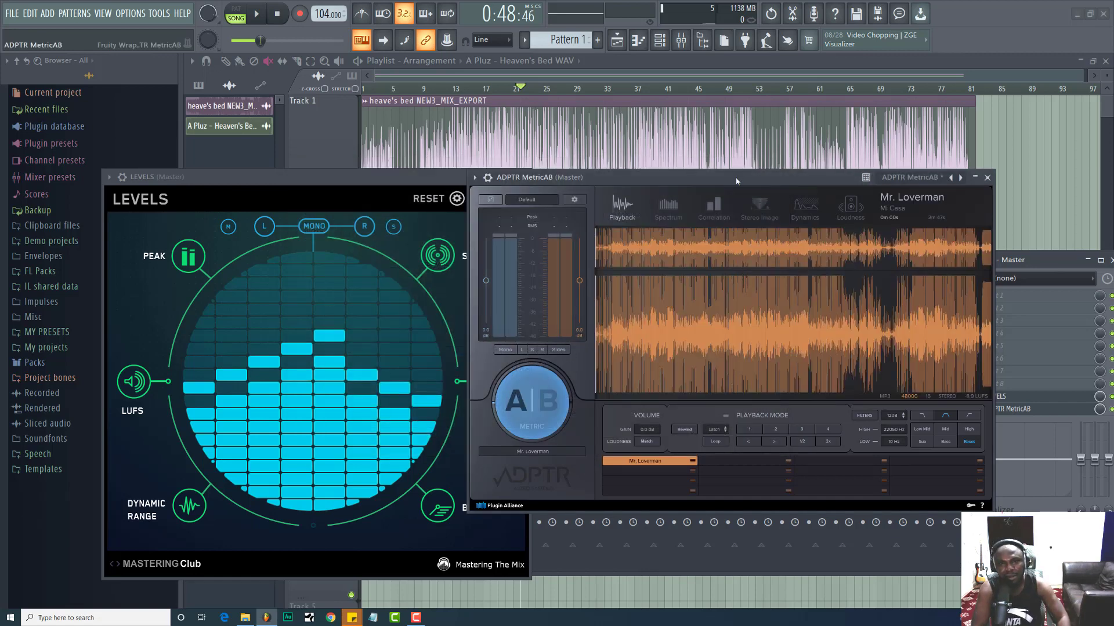
# Set the MetricAB playback mode to Sync and turn off the plugin window's Detached option
pyautogui.moveTo(736, 181); pyautogui.dragTo(746, 175)
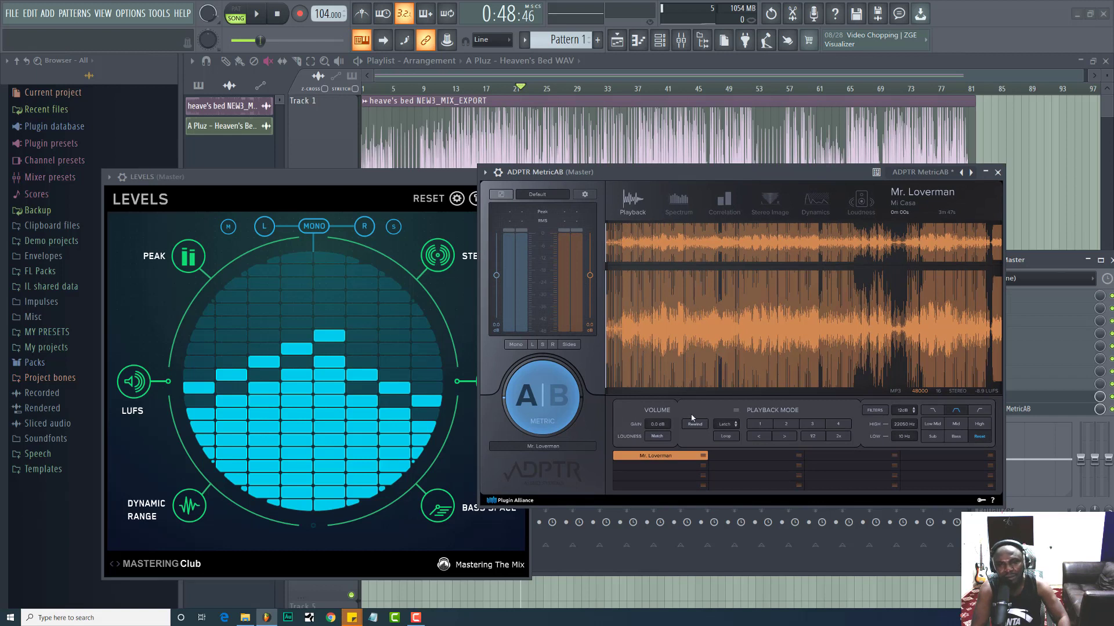
pyautogui.click(725, 424)
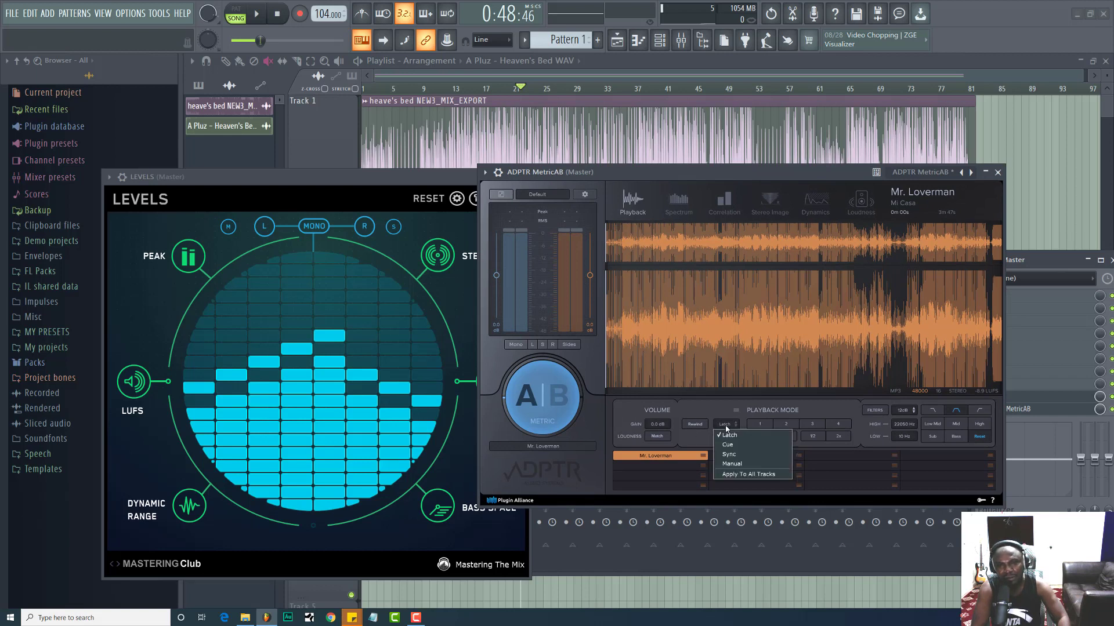
pyautogui.click(725, 455)
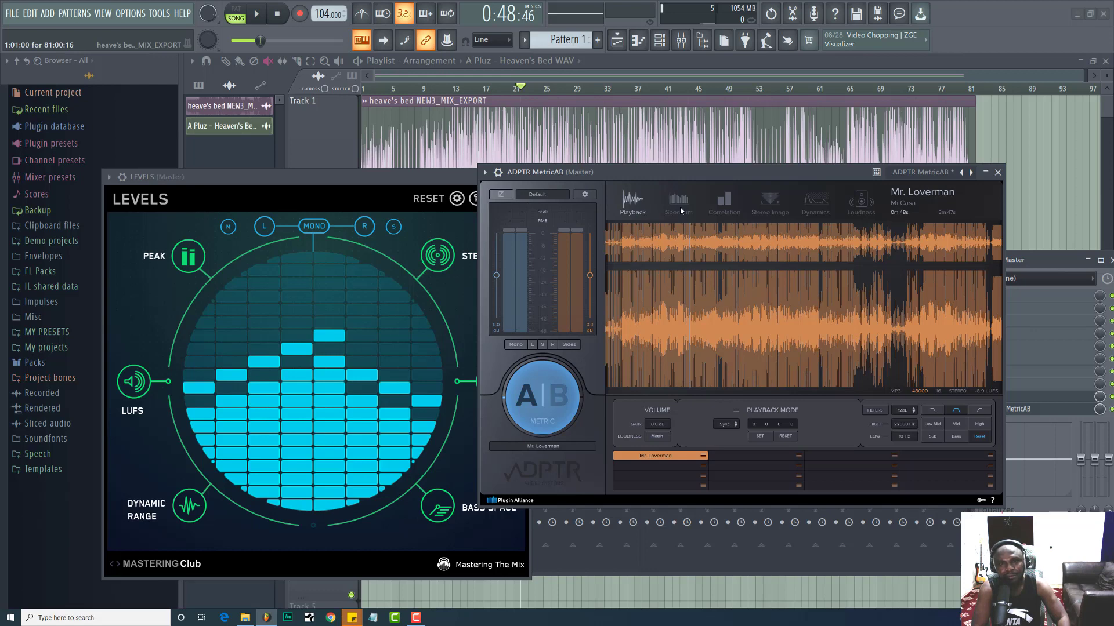
pyautogui.click(485, 172)
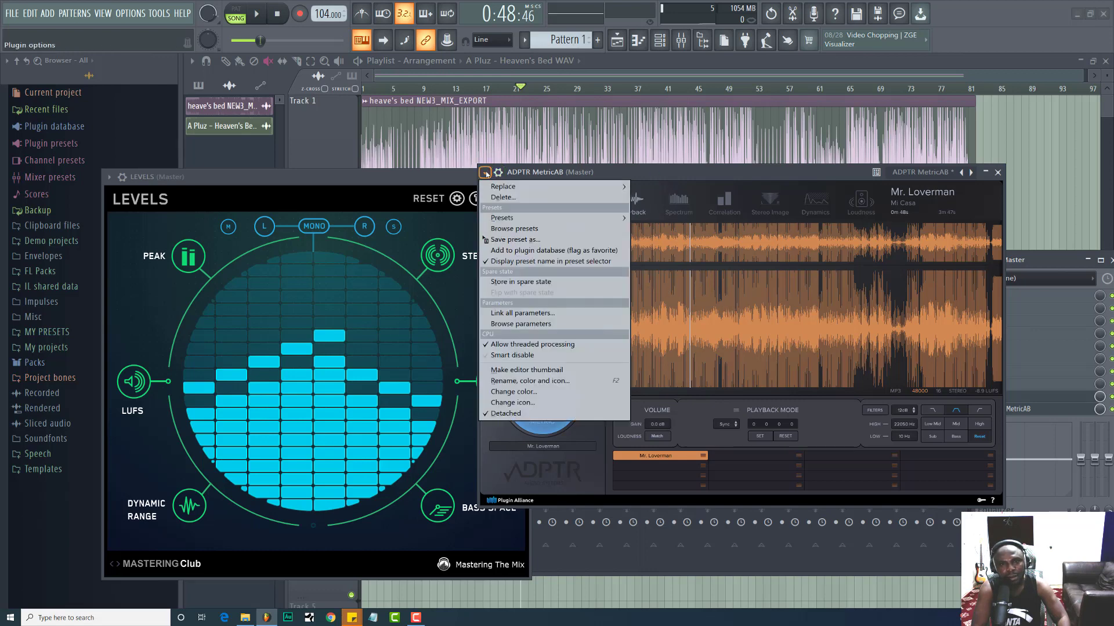
pyautogui.click(513, 414)
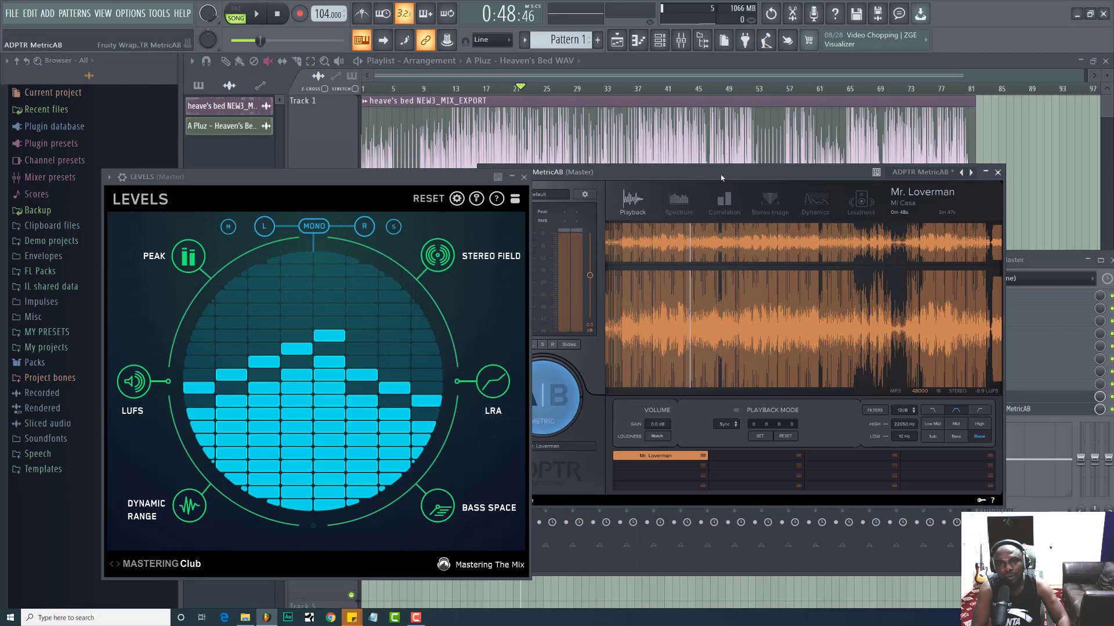
# Place the LEVELS and MetricAB windows side by side, and show MetricAB's Dual Loudness view with the Really Loud Master target
pyautogui.moveTo(721, 177); pyautogui.dragTo(747, 180)
pyautogui.moveTo(469, 173); pyautogui.dragTo(441, 163)
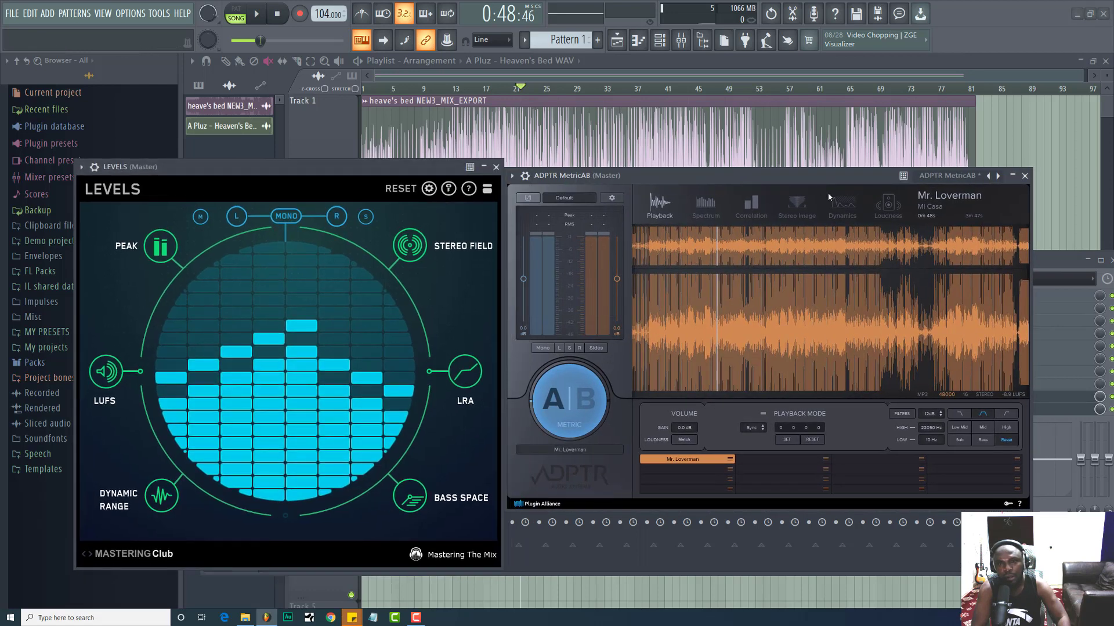
pyautogui.click(880, 212)
pyautogui.click(675, 428)
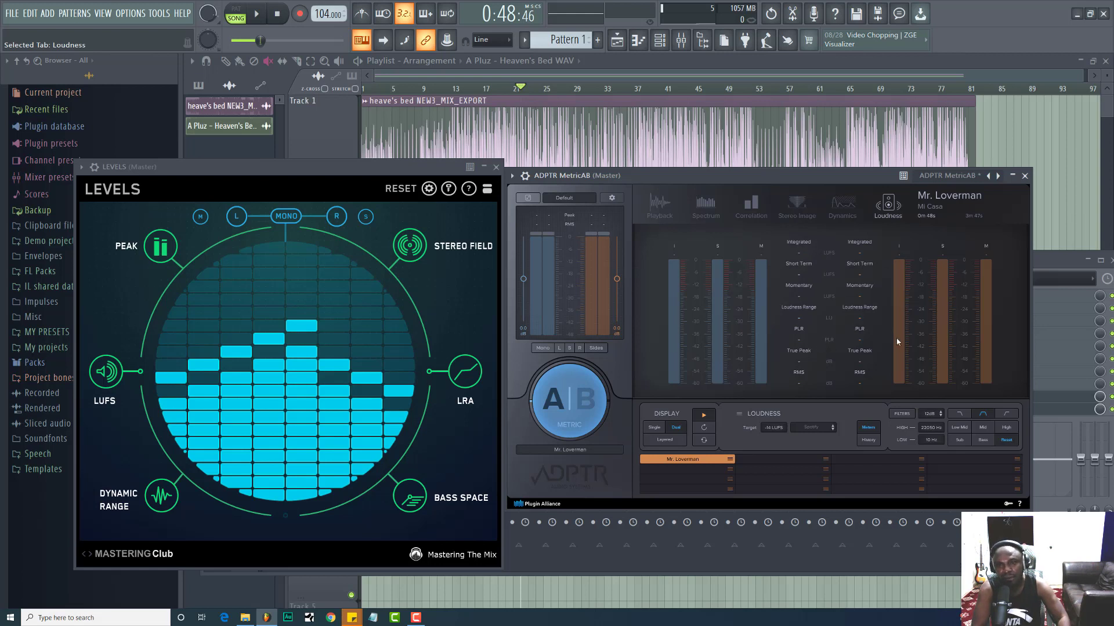
pyautogui.click(807, 432)
pyautogui.click(816, 489)
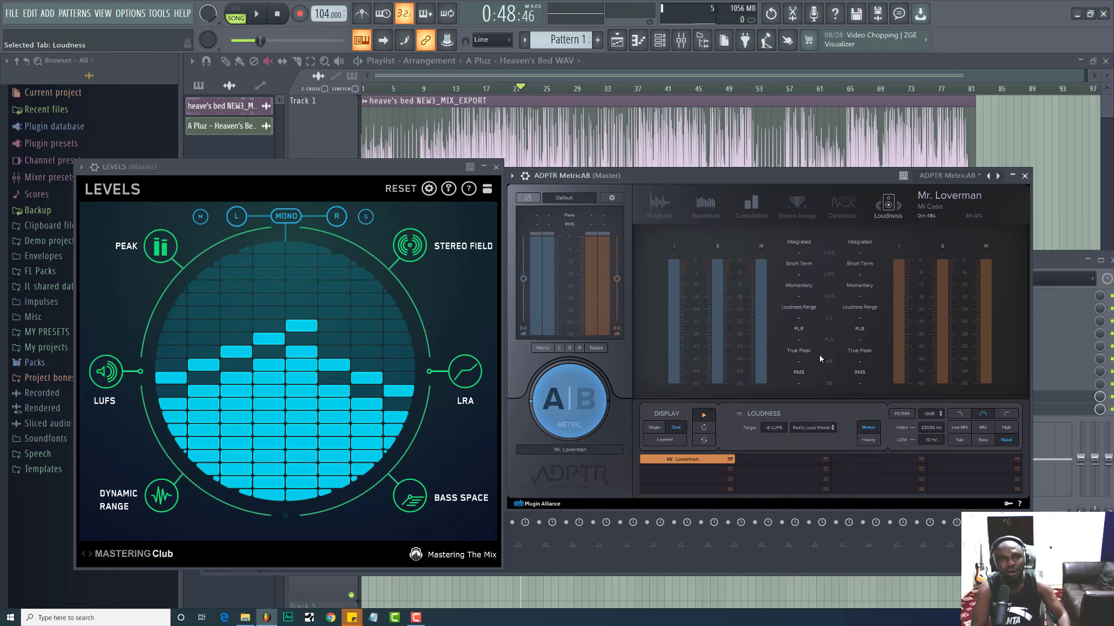
# Play the song from about 0:27 and switch MetricAB between reference B and mix A to compare their loudness readings
pyautogui.click(1048, 258)
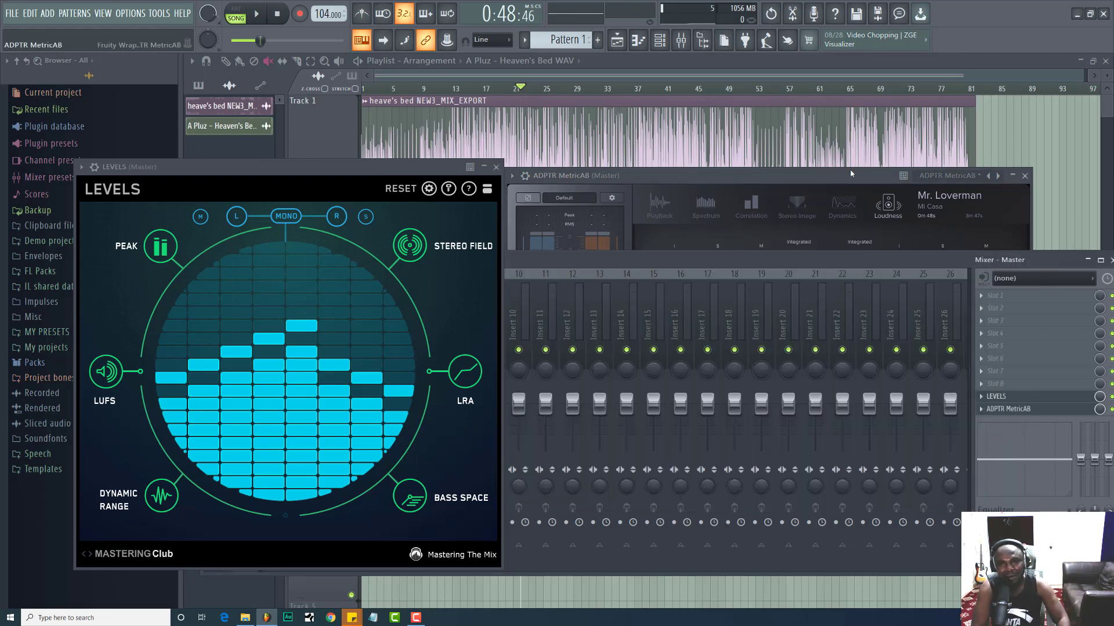
pyautogui.click(867, 206)
pyautogui.click(589, 381)
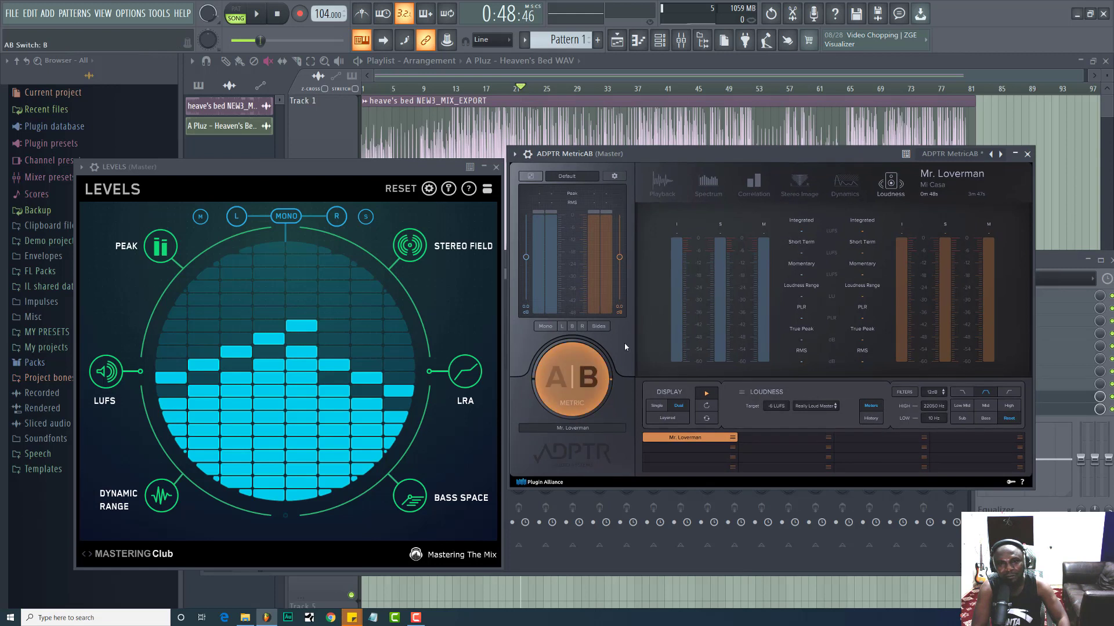
pyautogui.press('space')
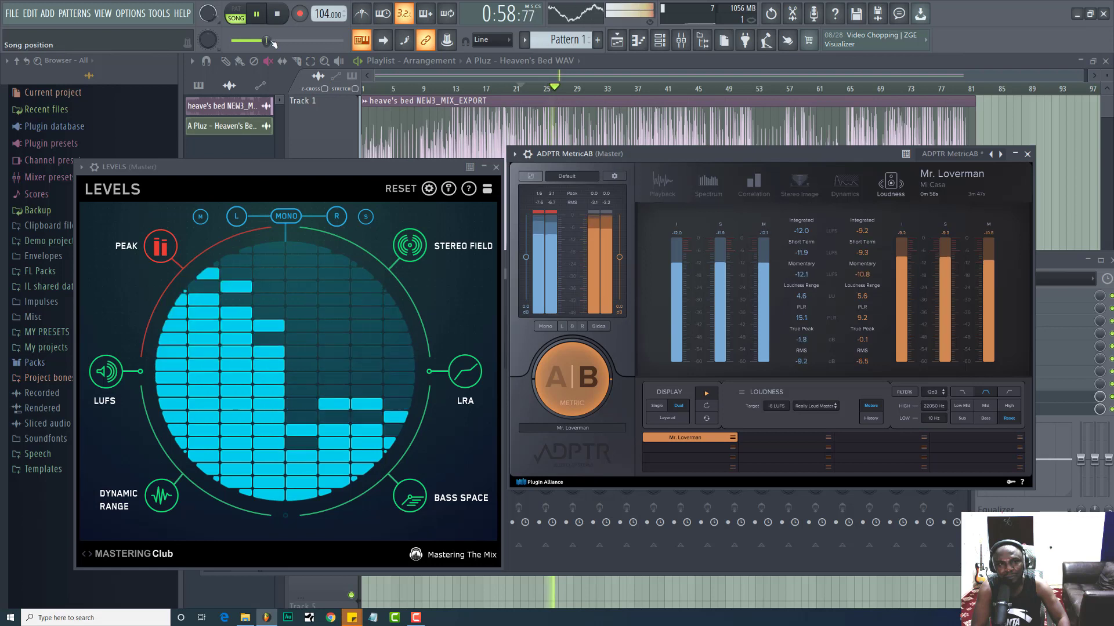
pyautogui.moveTo(266, 40); pyautogui.dragTo(243, 40)
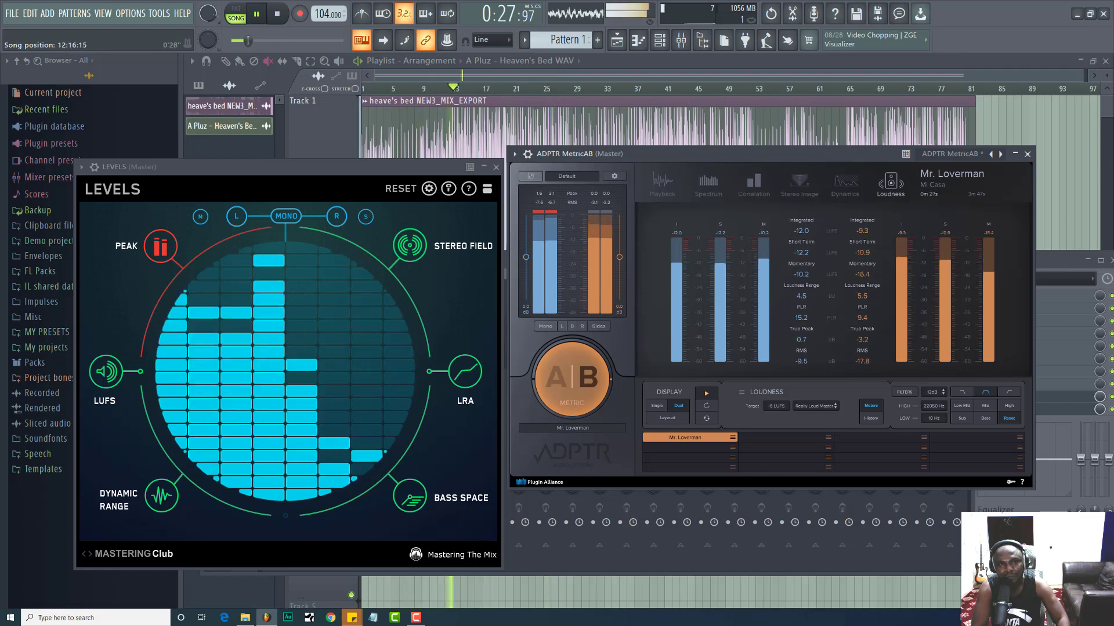
pyautogui.click(571, 380)
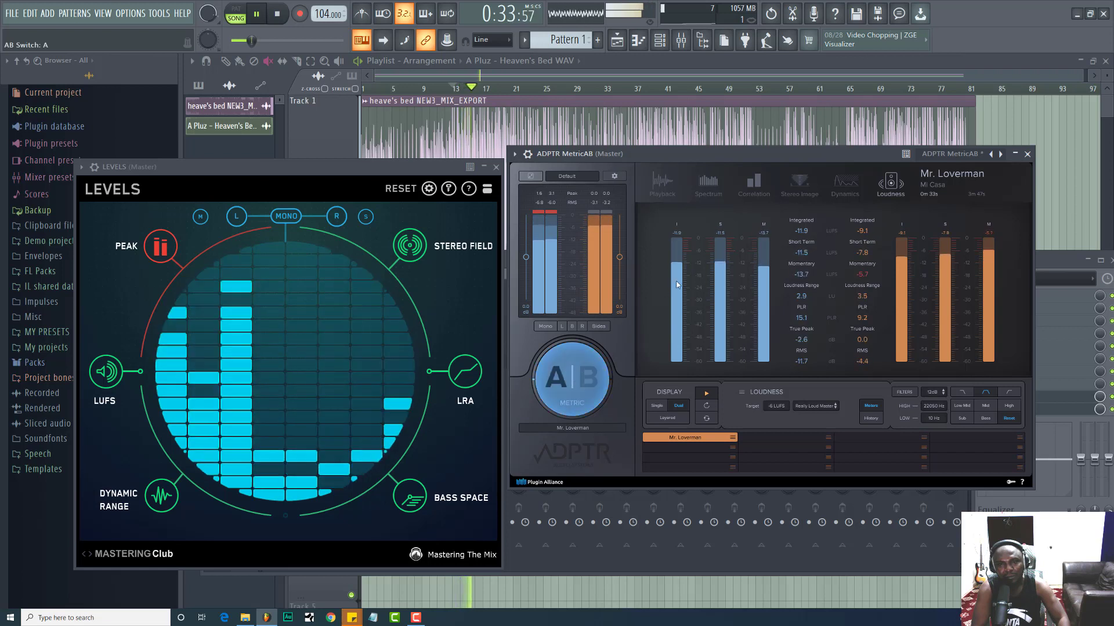
pyautogui.press('space')
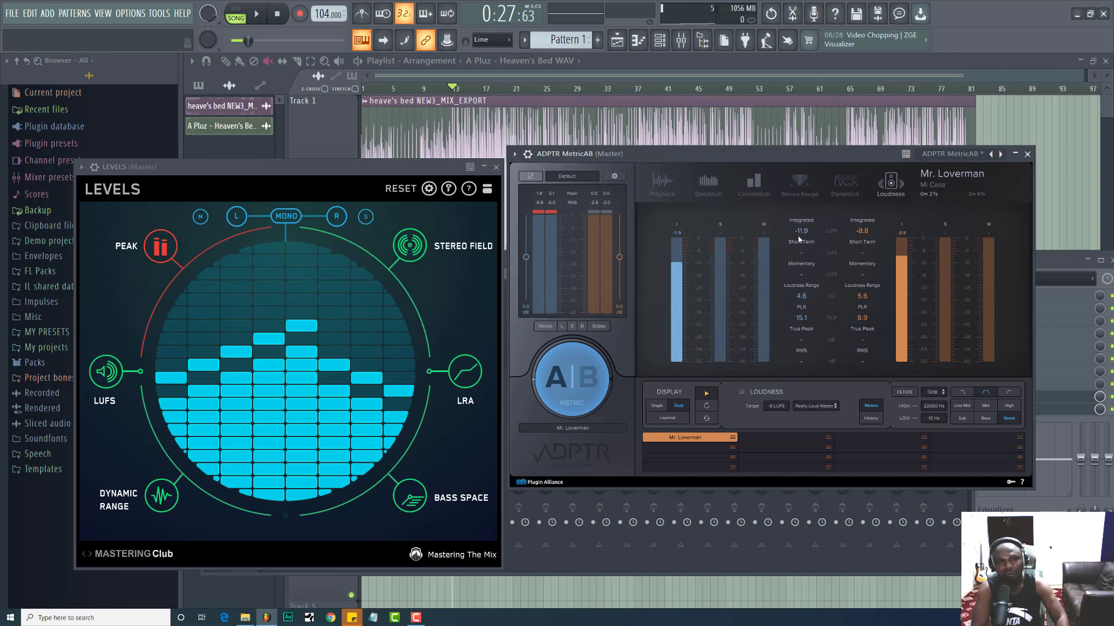
# Check and reset the True Peak reading in LEVELS, view its LUFS section, and close the LEVELS window
pyautogui.click(168, 250)
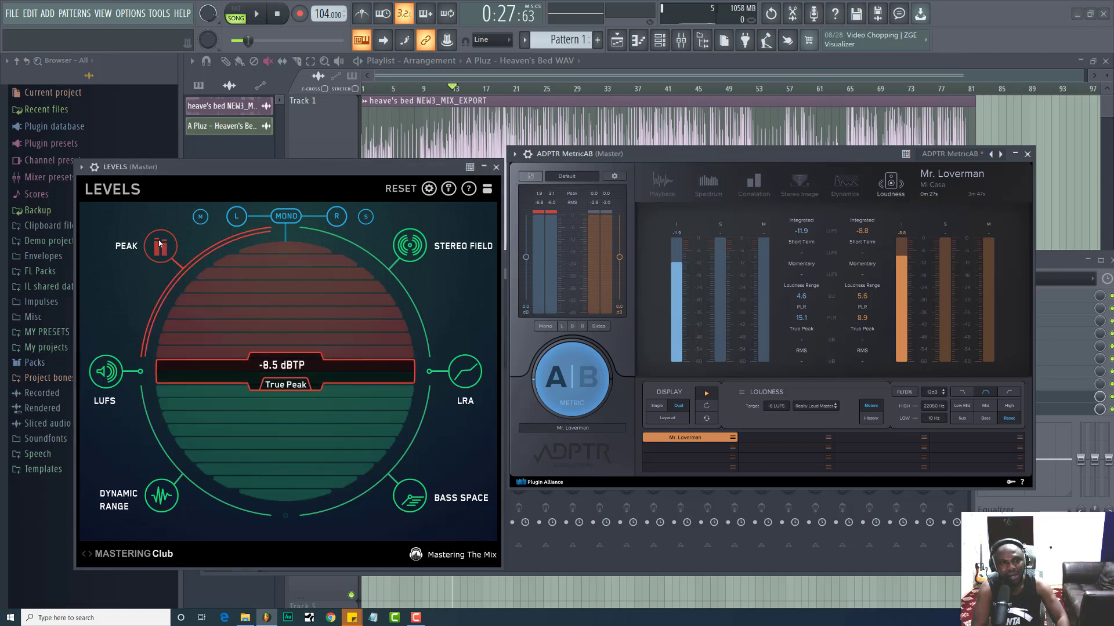
pyautogui.click(284, 380)
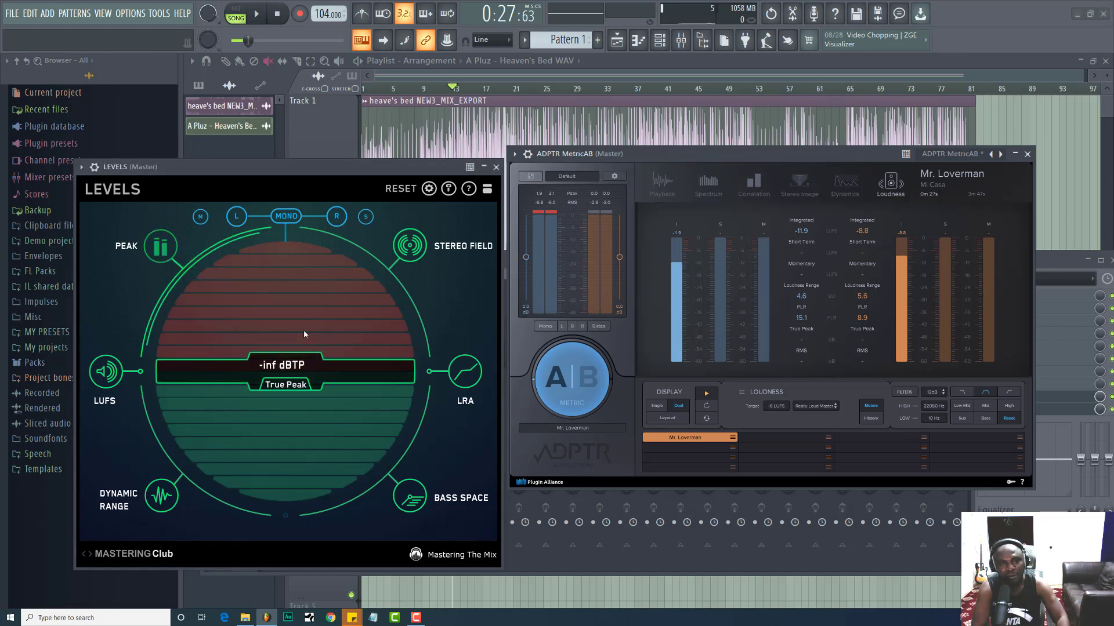
pyautogui.click(116, 377)
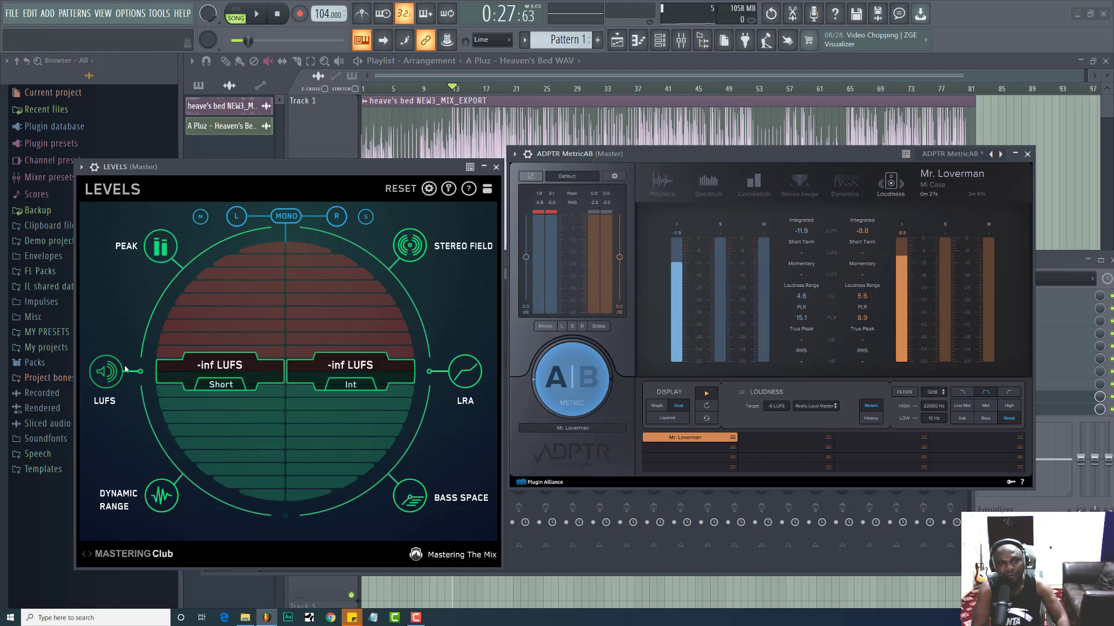
pyautogui.click(496, 168)
# Switch MetricAB to reference B and load Fruity Parametric EQ 2 into slot 1 of the Master track
pyautogui.moveTo(877, 161); pyautogui.dragTo(830, 173)
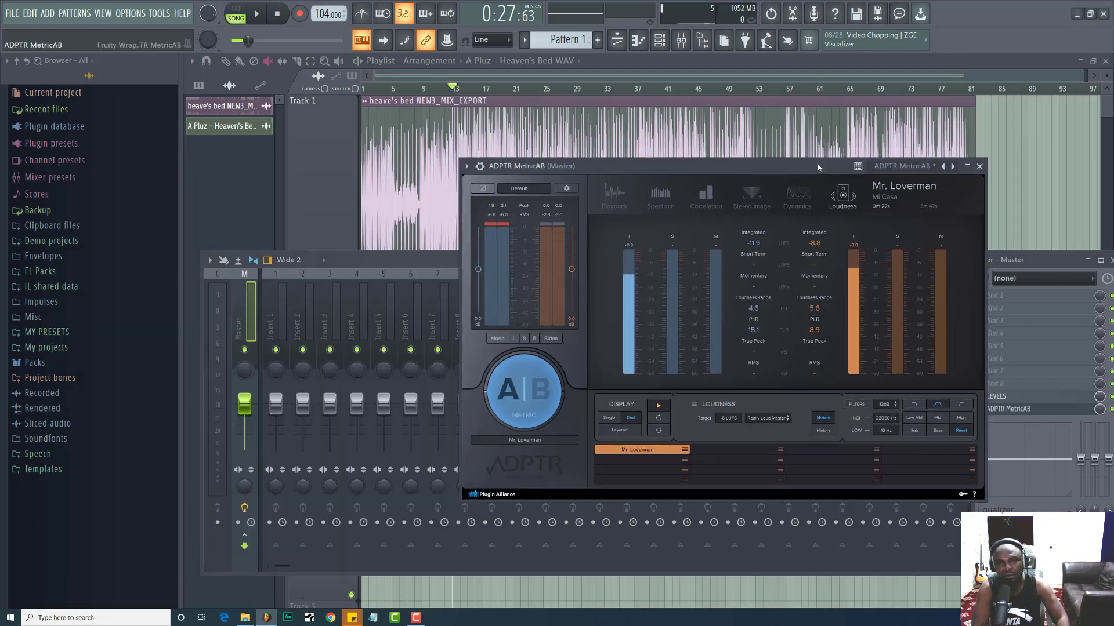
pyautogui.click(513, 407)
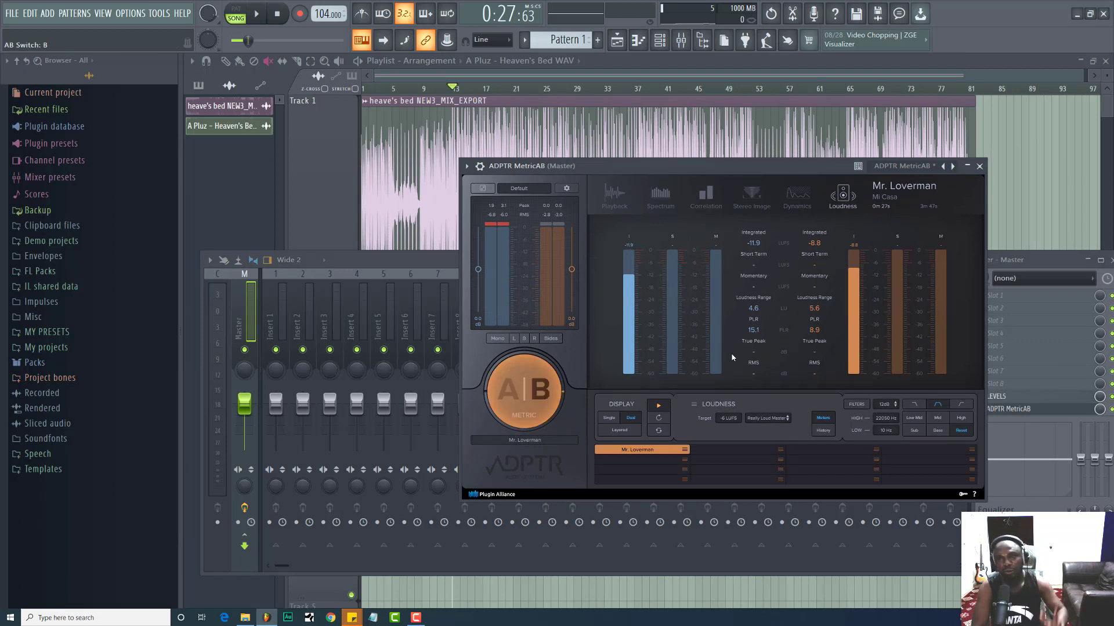
pyautogui.click(1034, 258)
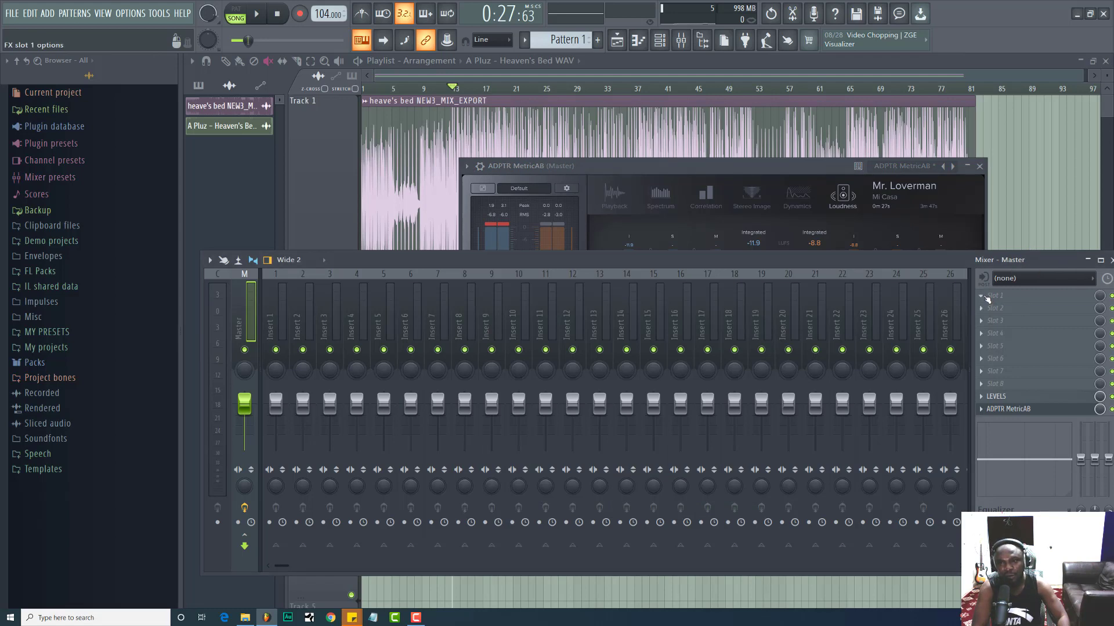
pyautogui.click(985, 297)
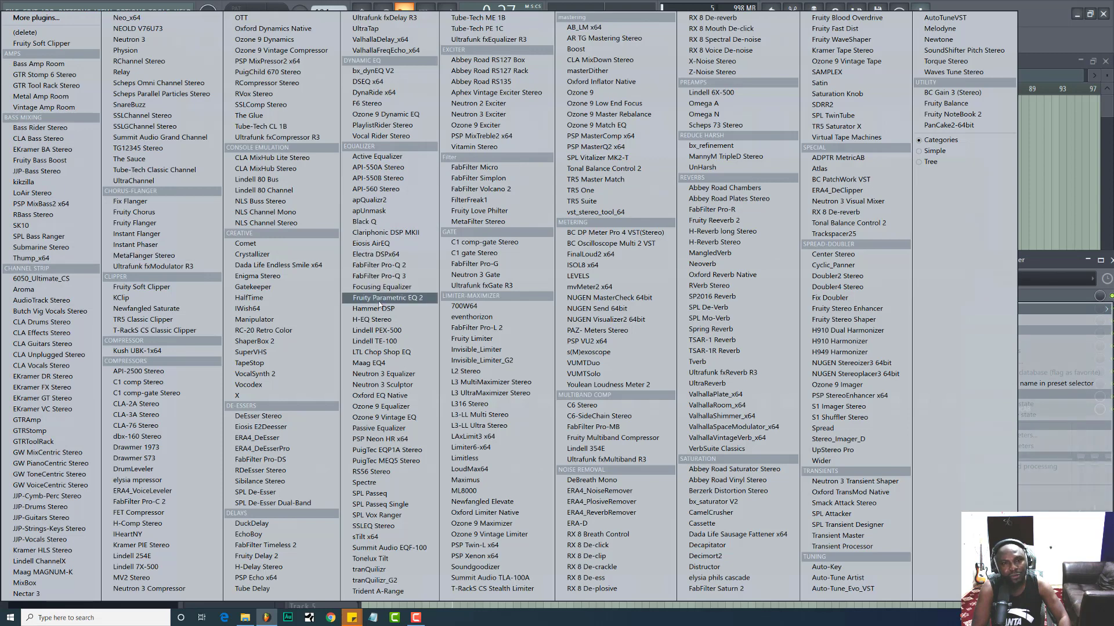
pyautogui.click(380, 299)
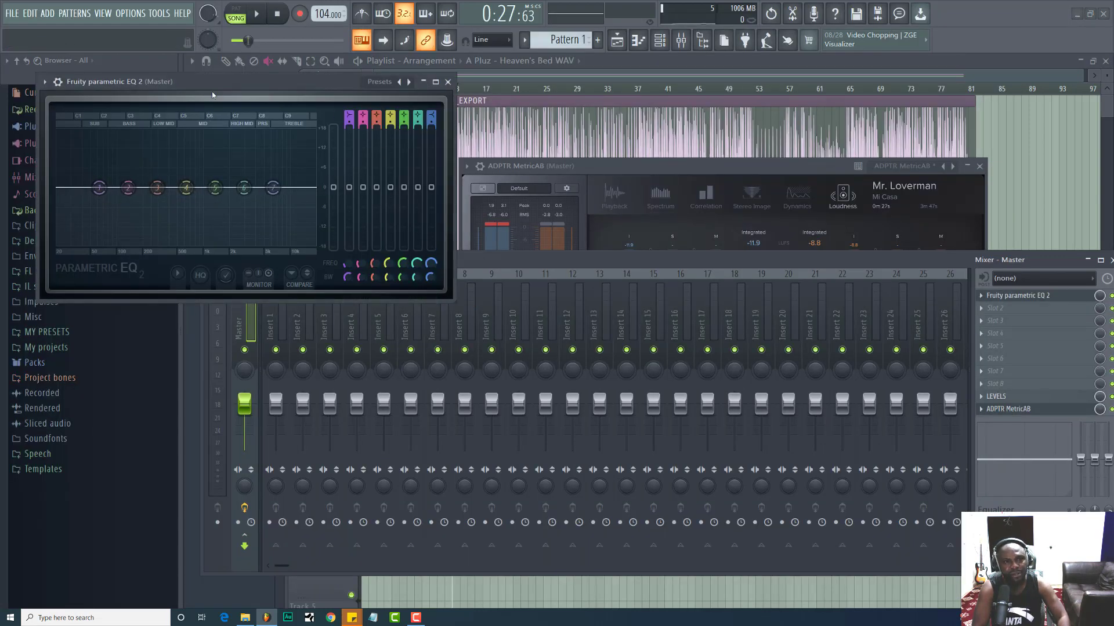
pyautogui.moveTo(213, 96); pyautogui.dragTo(490, 235)
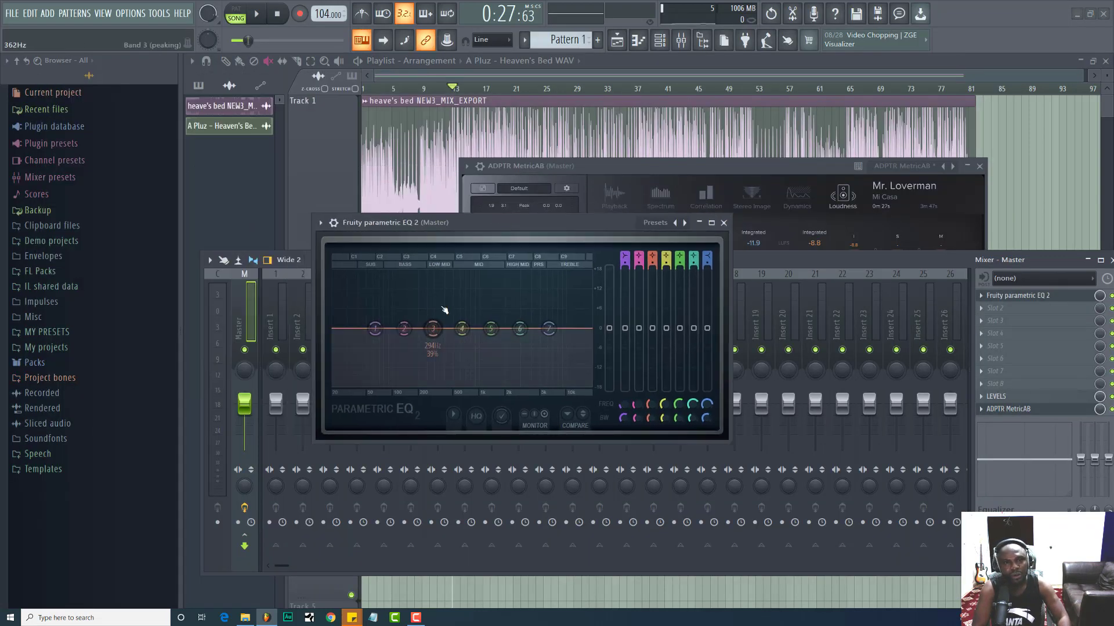
# Reposition the Parametric EQ 2 window over MetricAB and play the song briefly to view its spectrum
pyautogui.press('space')
pyautogui.press('space')
pyautogui.click(768, 167)
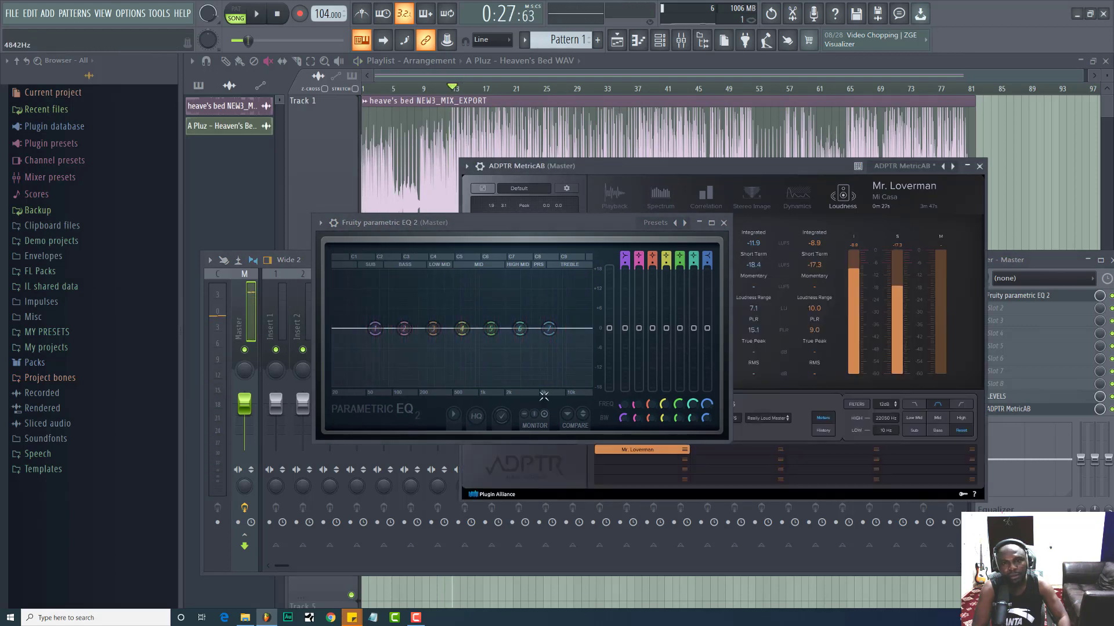
pyautogui.moveTo(622, 223); pyautogui.dragTo(348, 196)
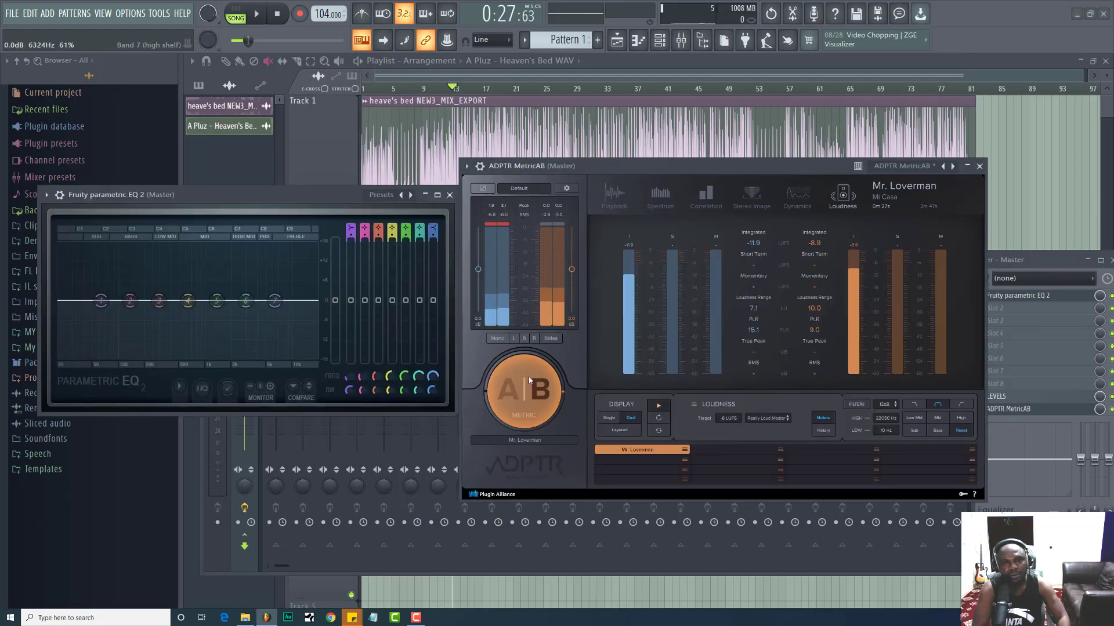
pyautogui.moveTo(244, 195); pyautogui.dragTo(628, 301)
pyautogui.press('space')
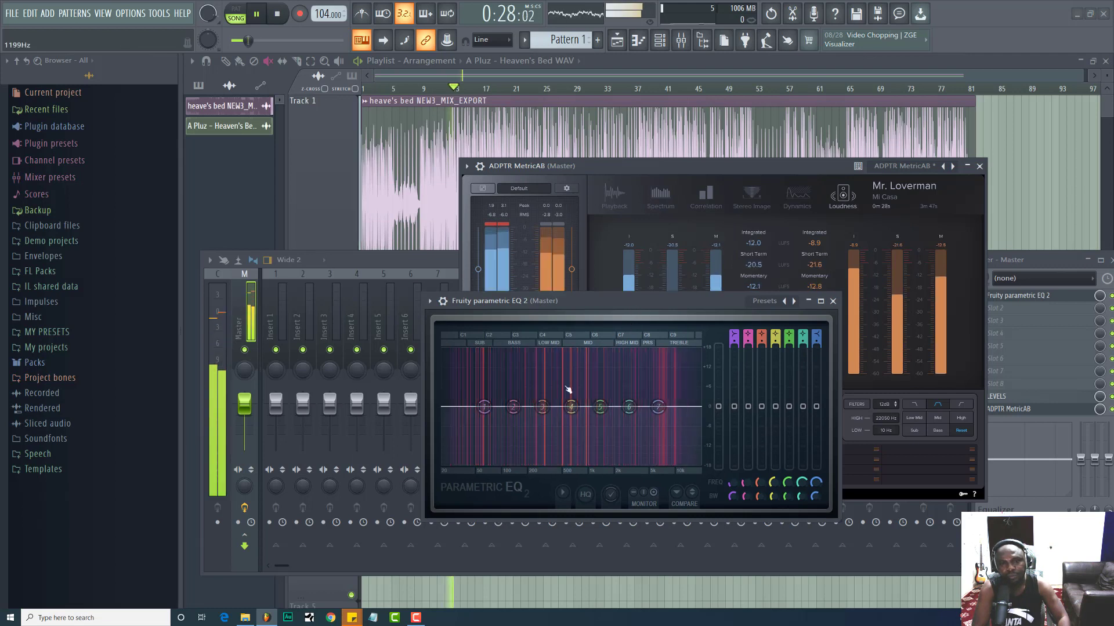
pyautogui.press('space')
# Load the 30Hz + 18kHz cut preset in Parametric EQ 2 and shift the low cut slightly higher in frequency
pyautogui.rightClick(485, 408)
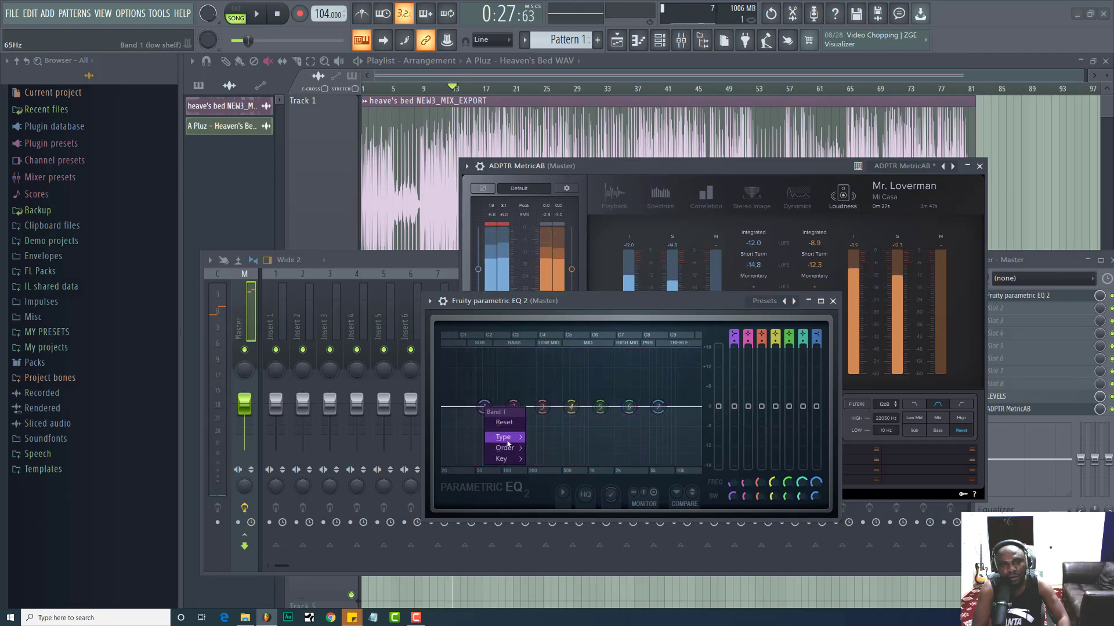
pyautogui.click(709, 301)
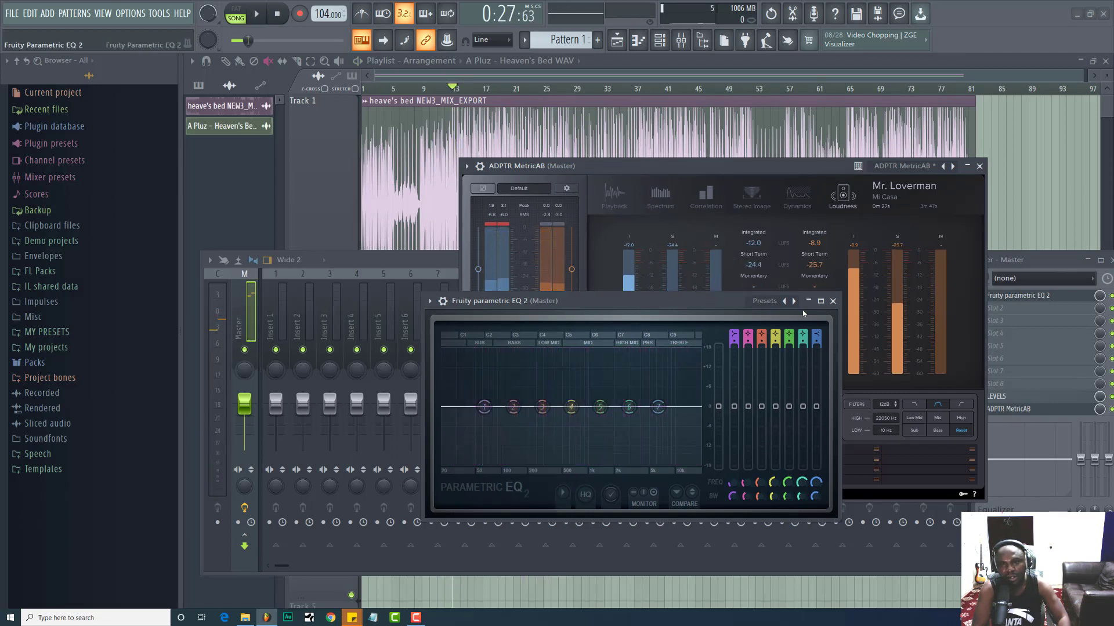
pyautogui.click(789, 303)
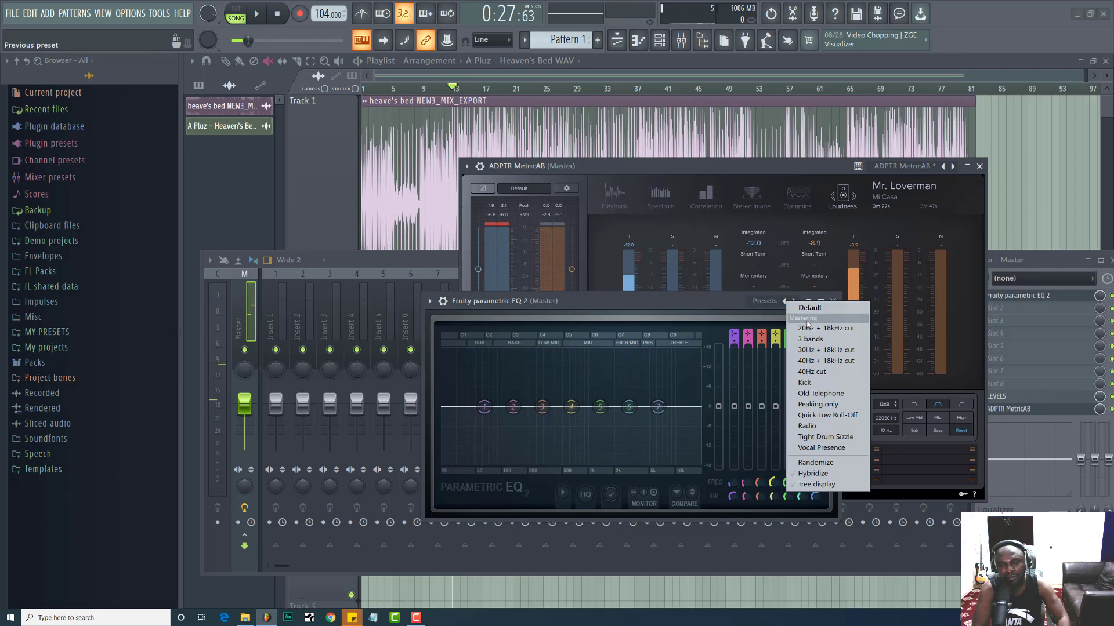
pyautogui.click(821, 352)
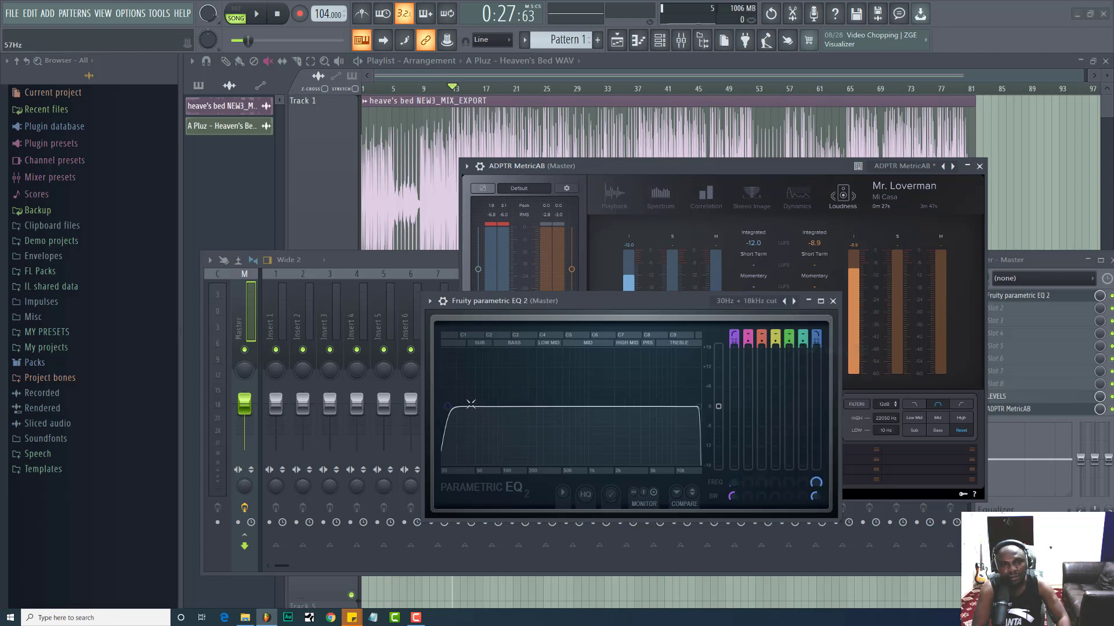
pyautogui.moveTo(459, 407); pyautogui.dragTo(461, 407)
pyautogui.press('space')
pyautogui.press('space')
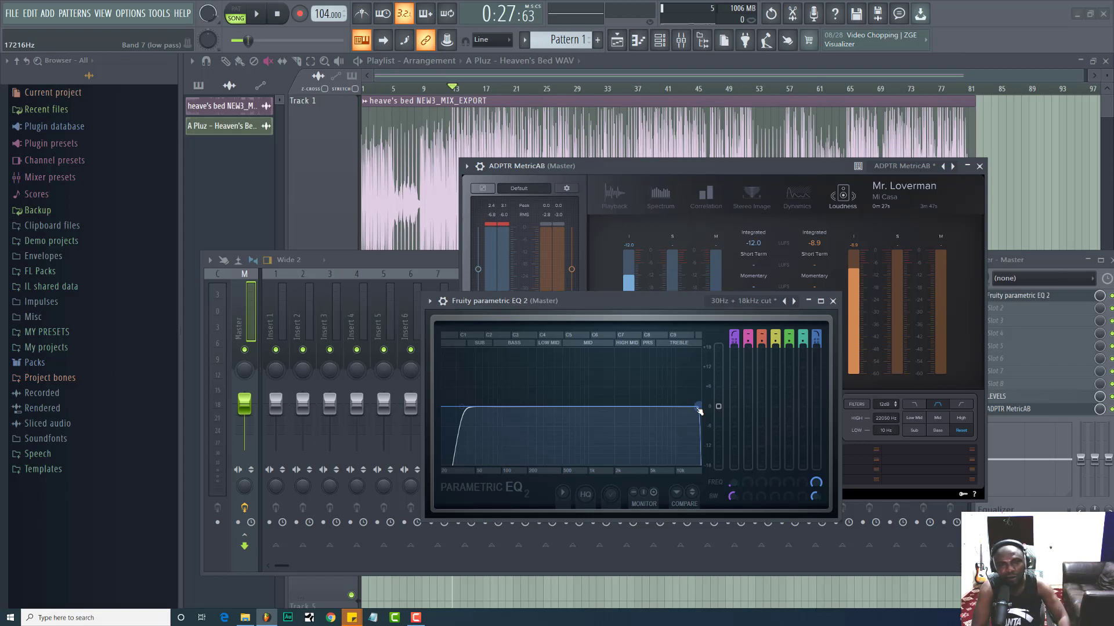
# Lower the band 7 low-pass cutoff to about 15625 Hz and play the song to hear the result
pyautogui.press('space')
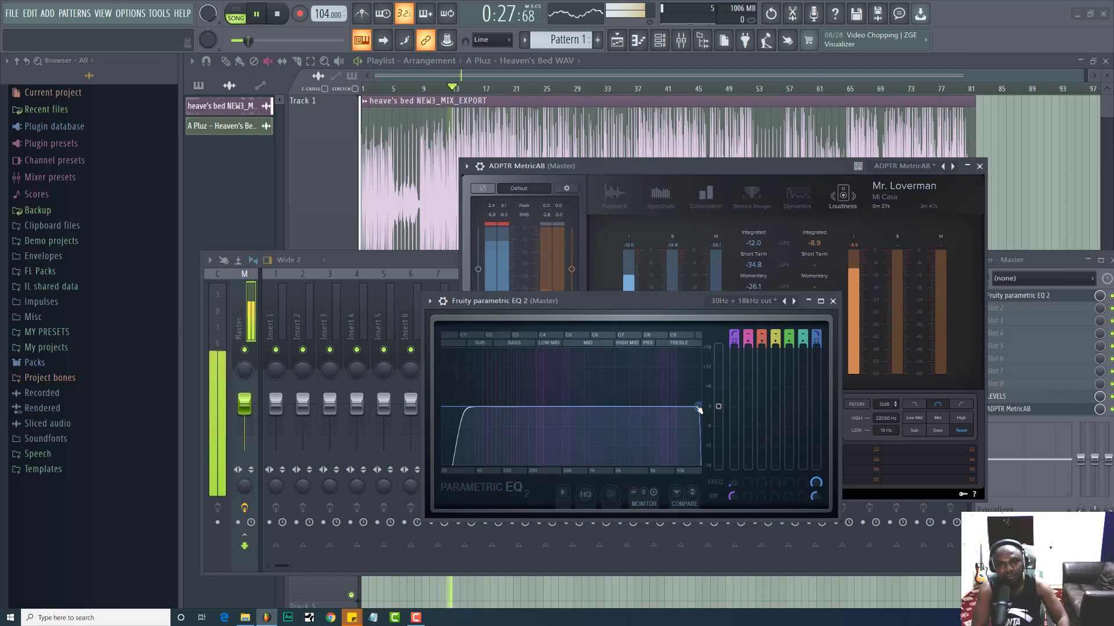
pyautogui.press('space')
pyautogui.moveTo(699, 409)
pyautogui.mouseDown()
pyautogui.moveTo(607, 407)
pyautogui.moveTo(692, 407)
pyautogui.mouseUp()
pyautogui.press('space')
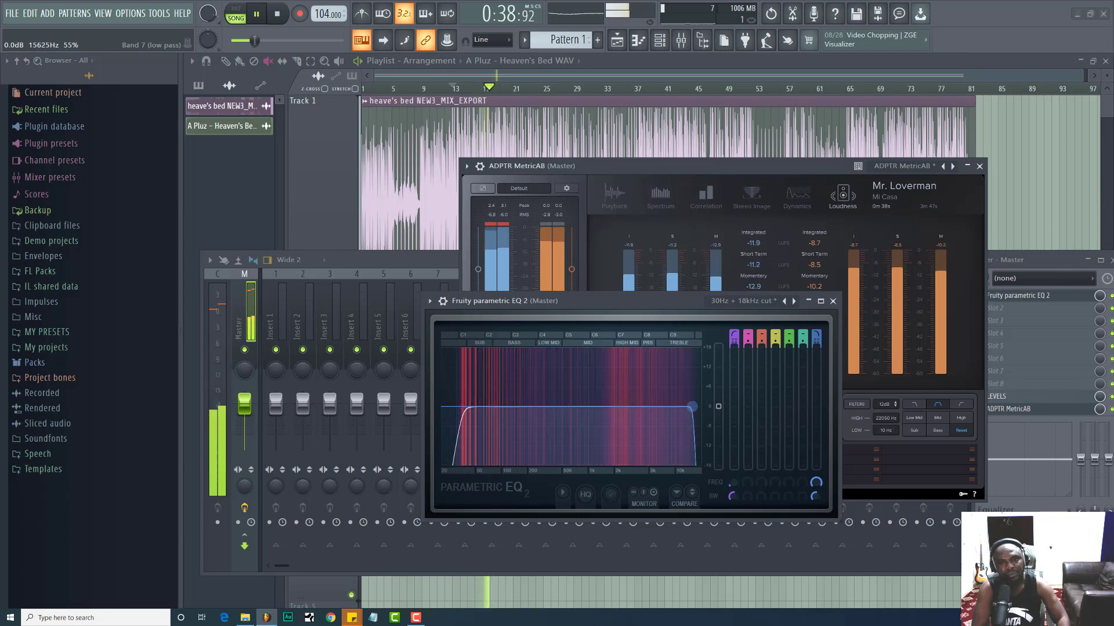
pyautogui.press('space')
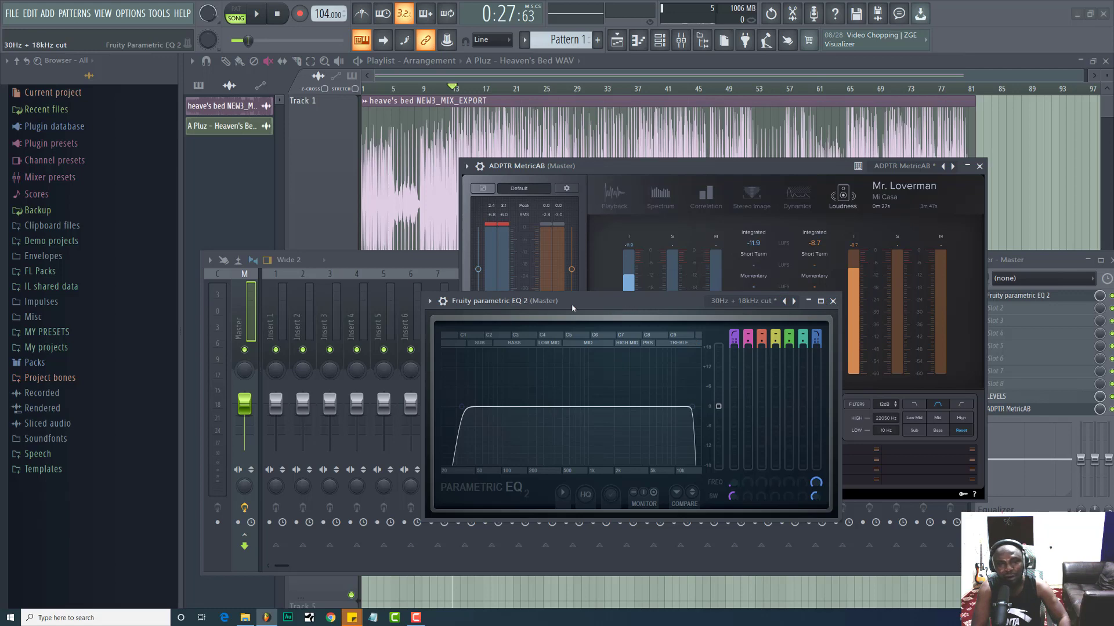
# Arrange the Parametric EQ 2 and MetricAB windows side by side over the mixer
pyautogui.moveTo(572, 307); pyautogui.dragTo(357, 157)
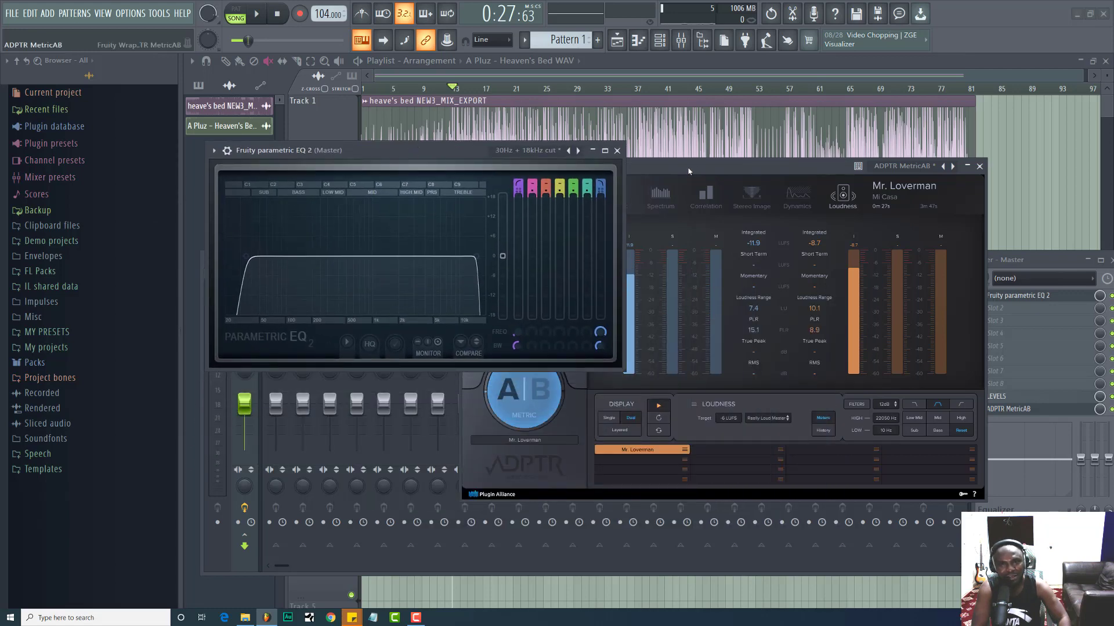
pyautogui.moveTo(688, 171); pyautogui.dragTo(820, 144)
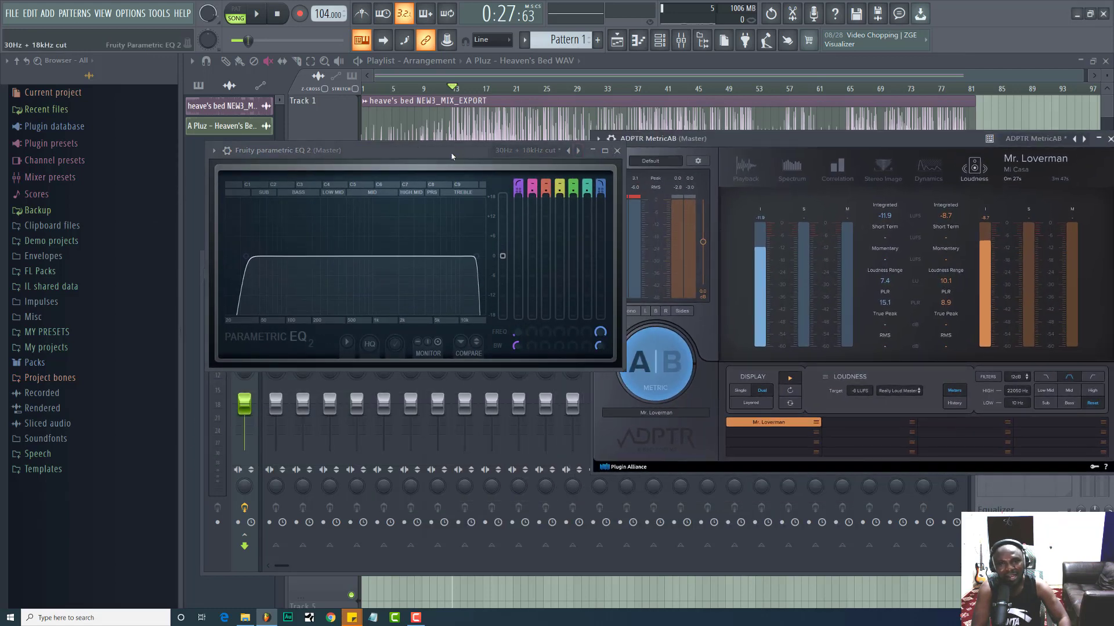
pyautogui.moveTo(452, 156); pyautogui.dragTo(433, 161)
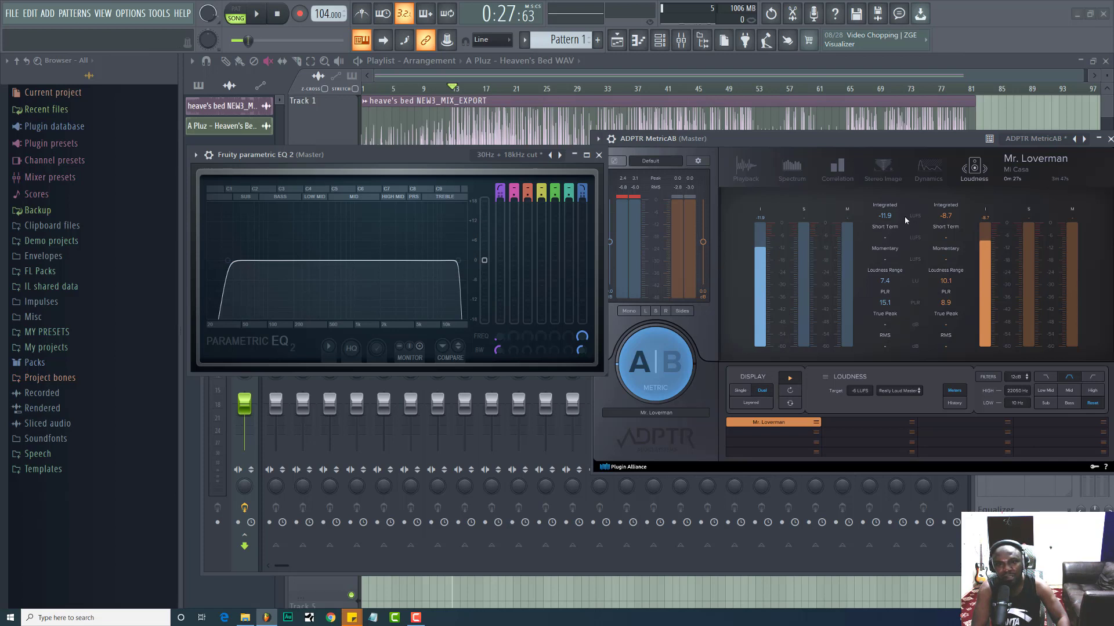
# Play the equalized mix from about 0:27 and switch MetricAB to reference B to compare the two
pyautogui.press('space')
pyautogui.press('space')
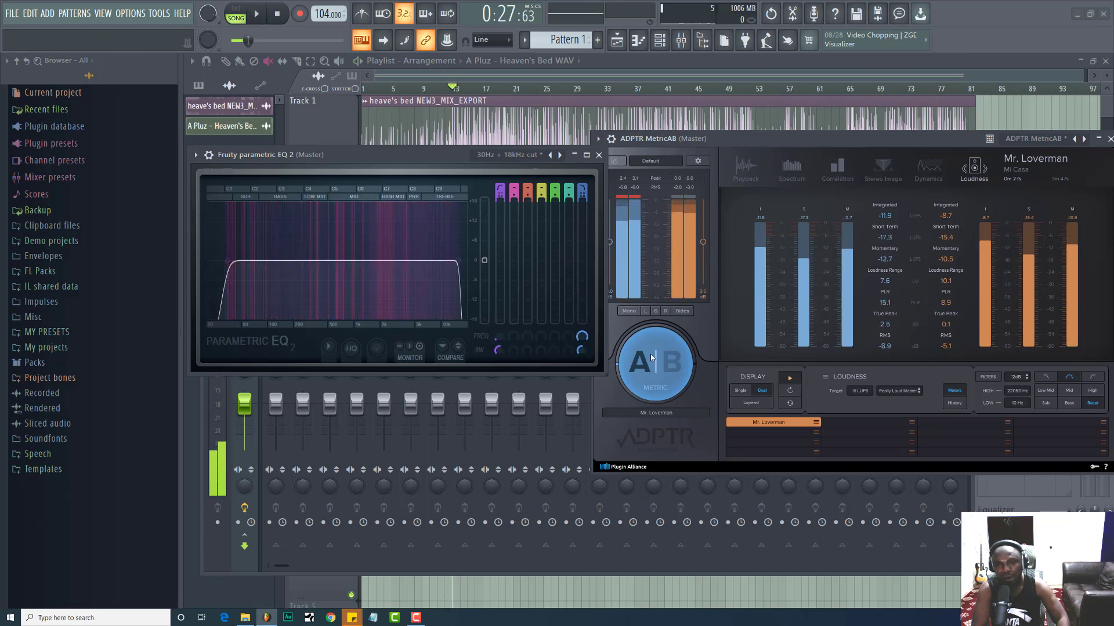
pyautogui.press('space')
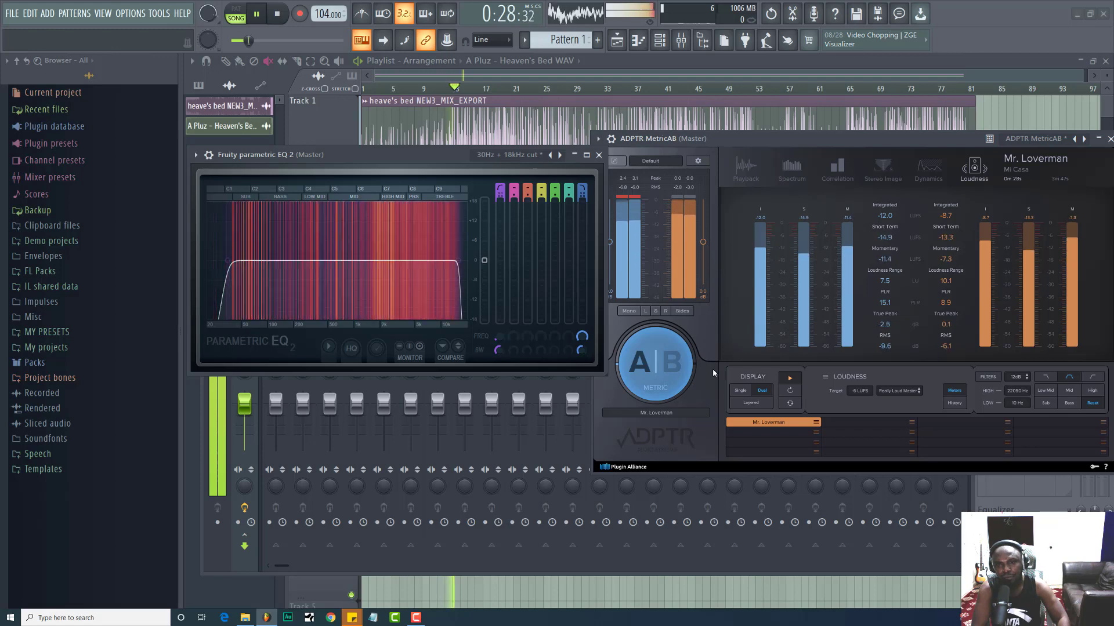
pyautogui.click(659, 364)
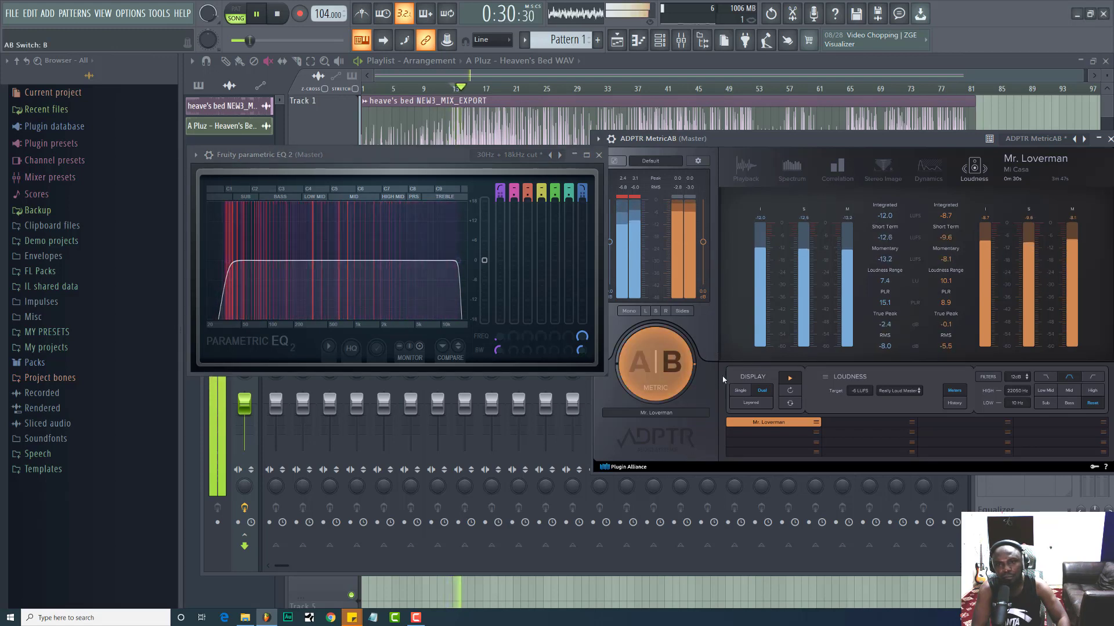
# Match the Mr. Loverman reference's loudness in MetricAB's playback view and compare it with the mix from about 0:27
pyautogui.click(743, 178)
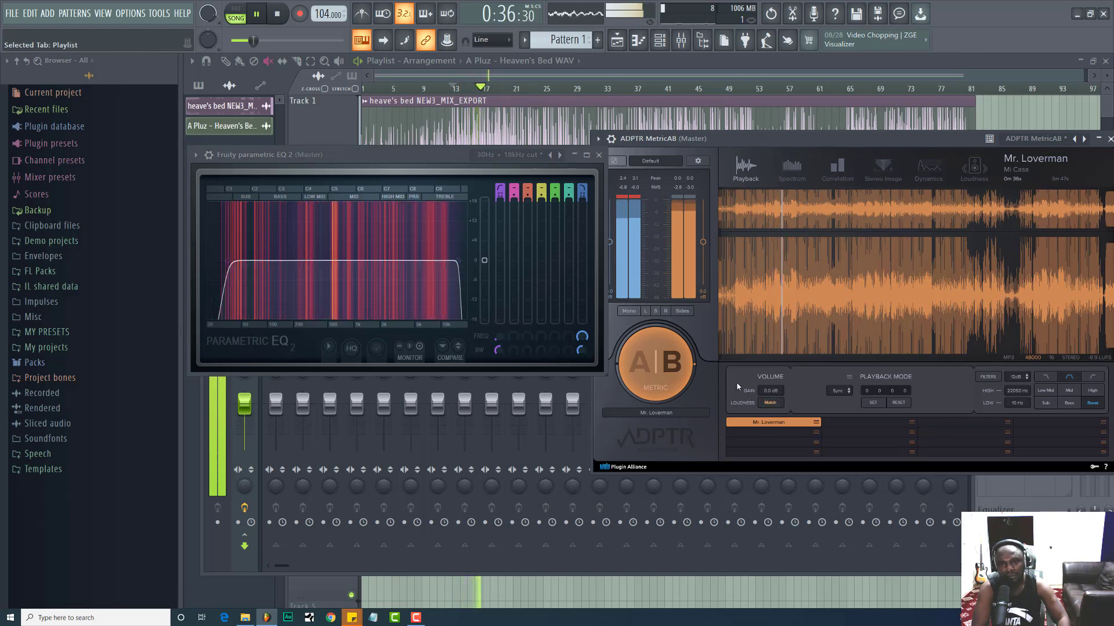
pyautogui.press('space')
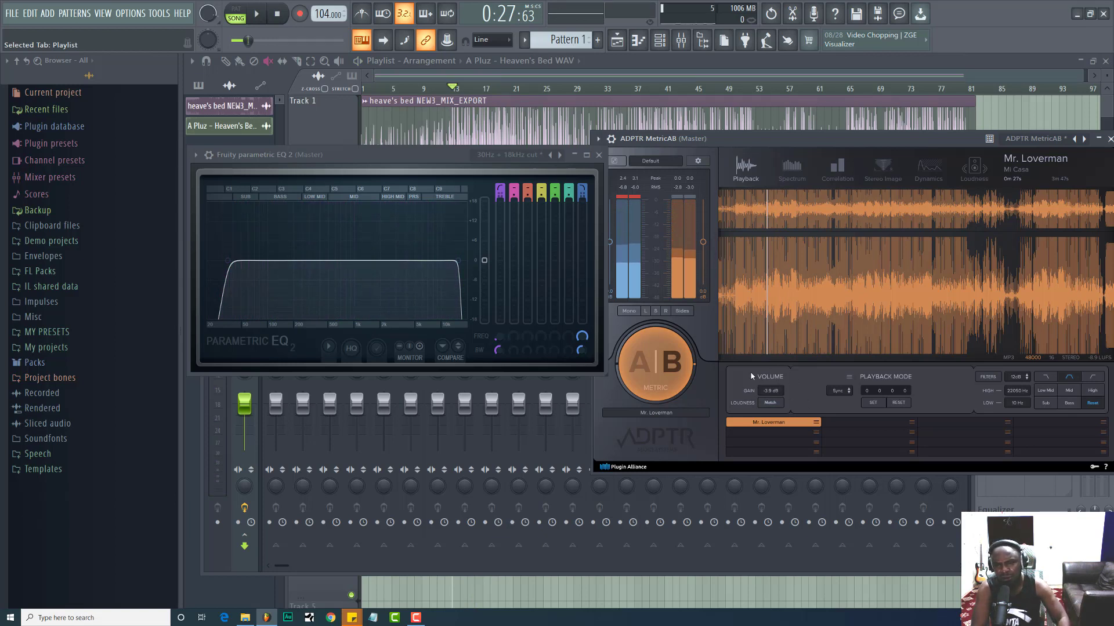
pyautogui.click(652, 364)
pyautogui.press('space')
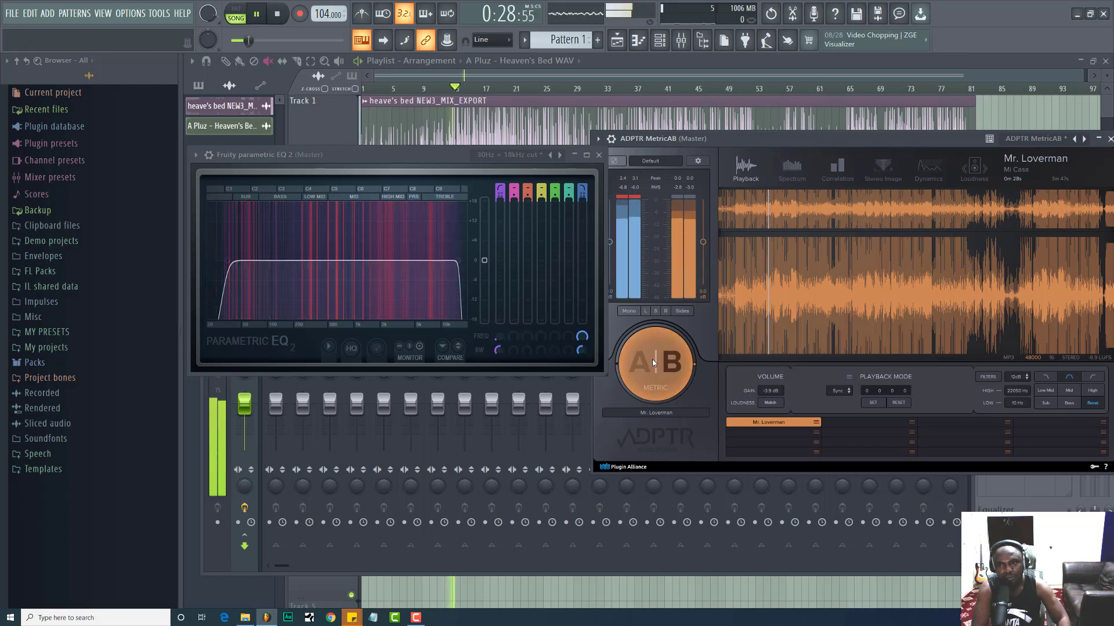
pyautogui.click(653, 363)
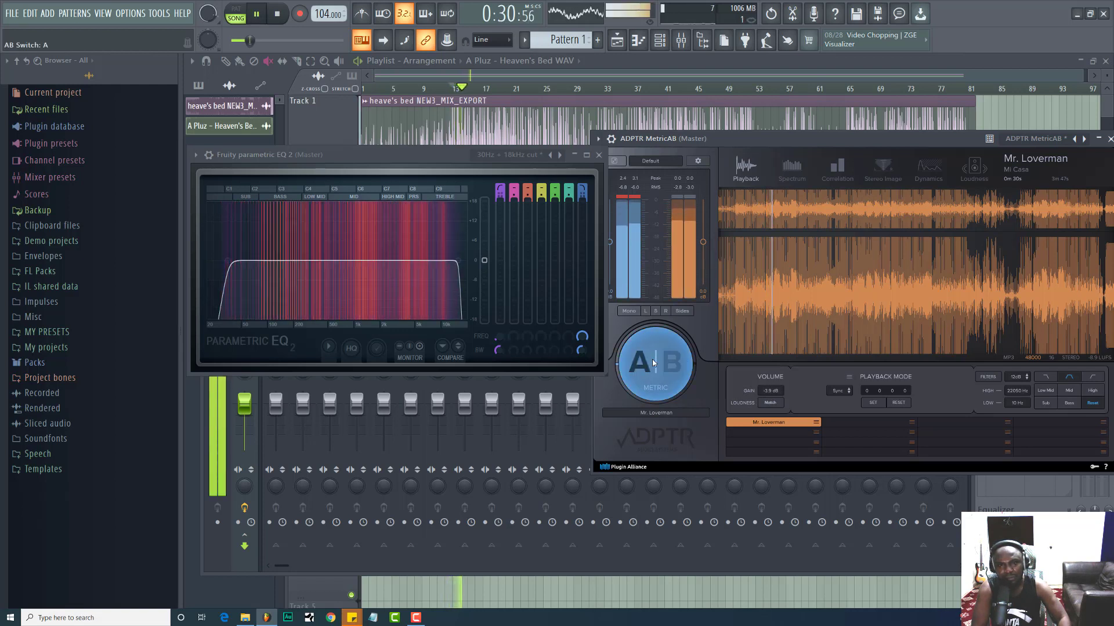
pyautogui.click(653, 364)
pyautogui.press('space')
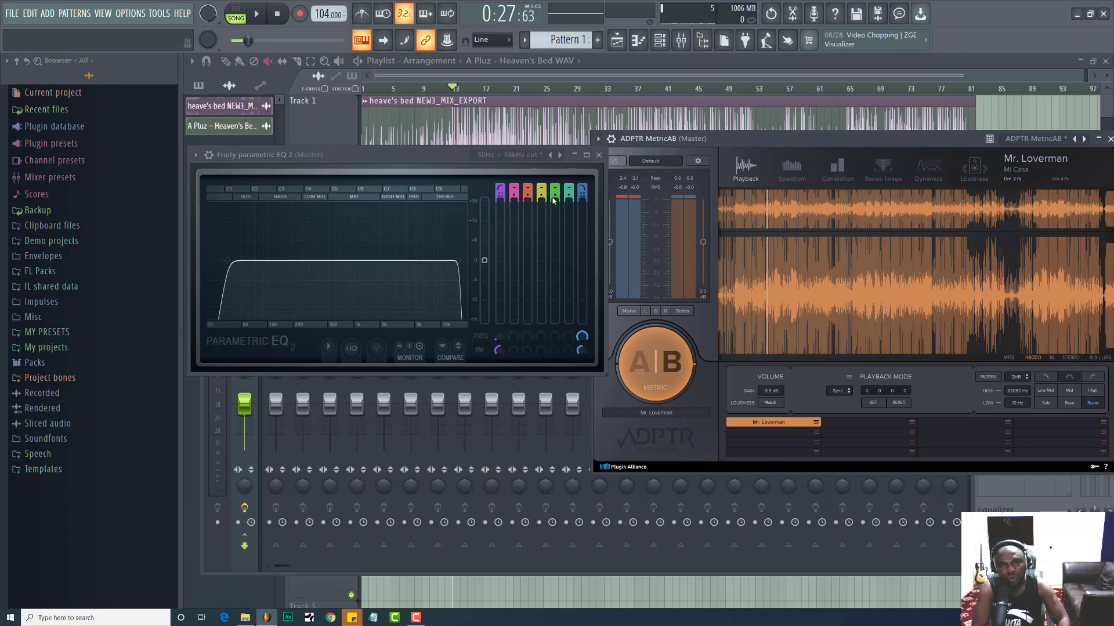
# Enable band 6 as a peaking filter and boost it about 10.4 dB around 5568 Hz while playing the mix through A
pyautogui.scroll(-3, 568, 187)
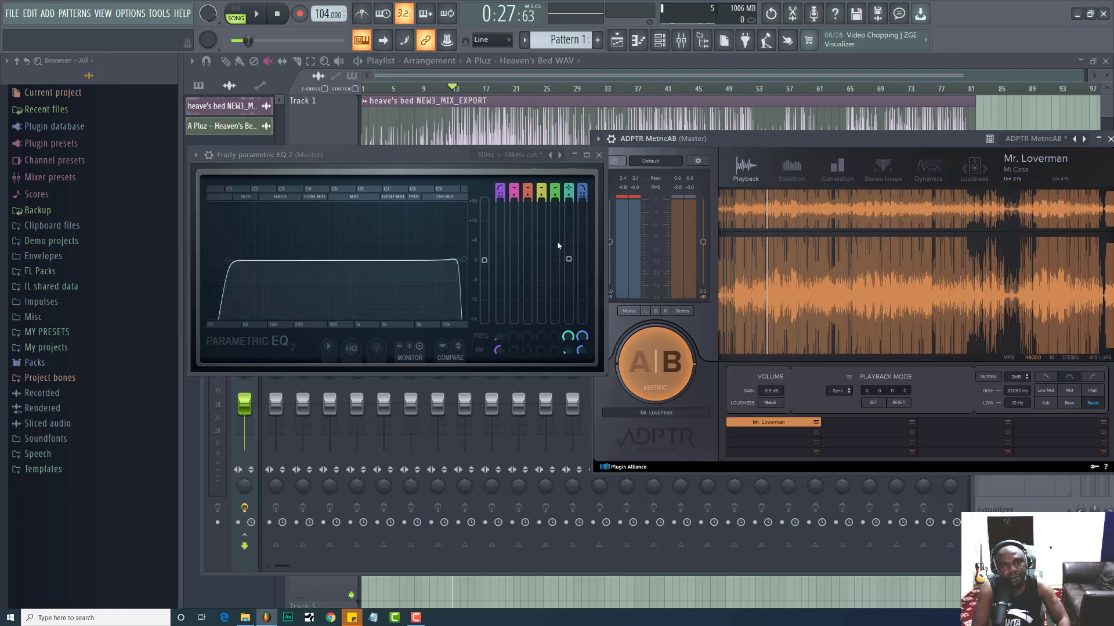
pyautogui.moveTo(568, 339); pyautogui.dragTo(568, 350)
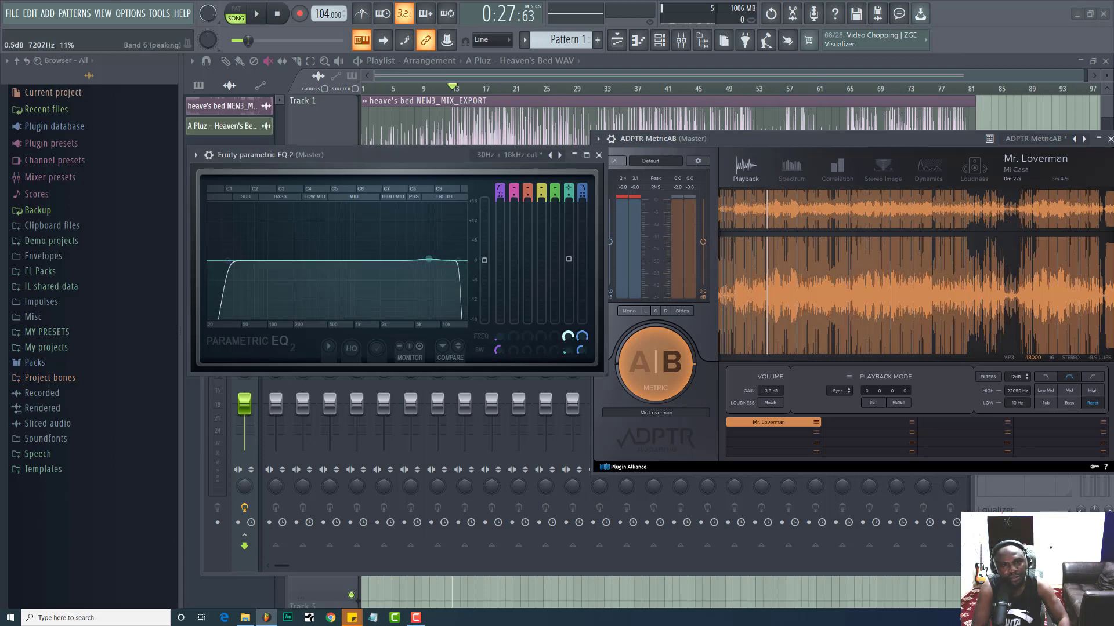
pyautogui.moveTo(429, 259); pyautogui.dragTo(421, 260)
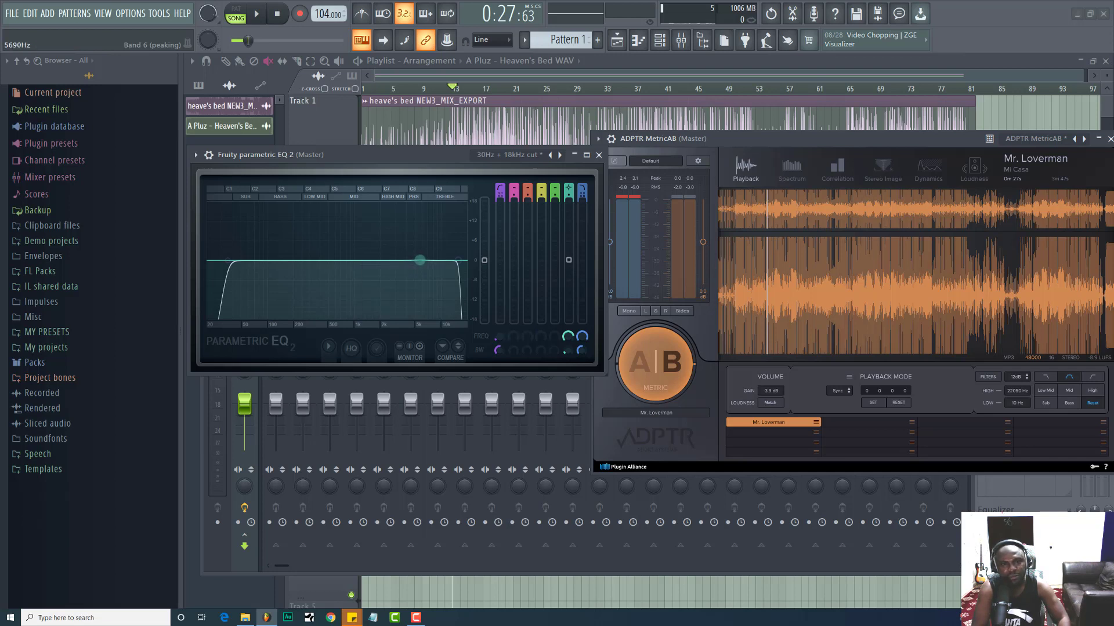
pyautogui.press('space')
pyautogui.moveTo(421, 260); pyautogui.dragTo(421, 242)
pyautogui.click(668, 352)
pyautogui.scroll(-3, 422, 240)
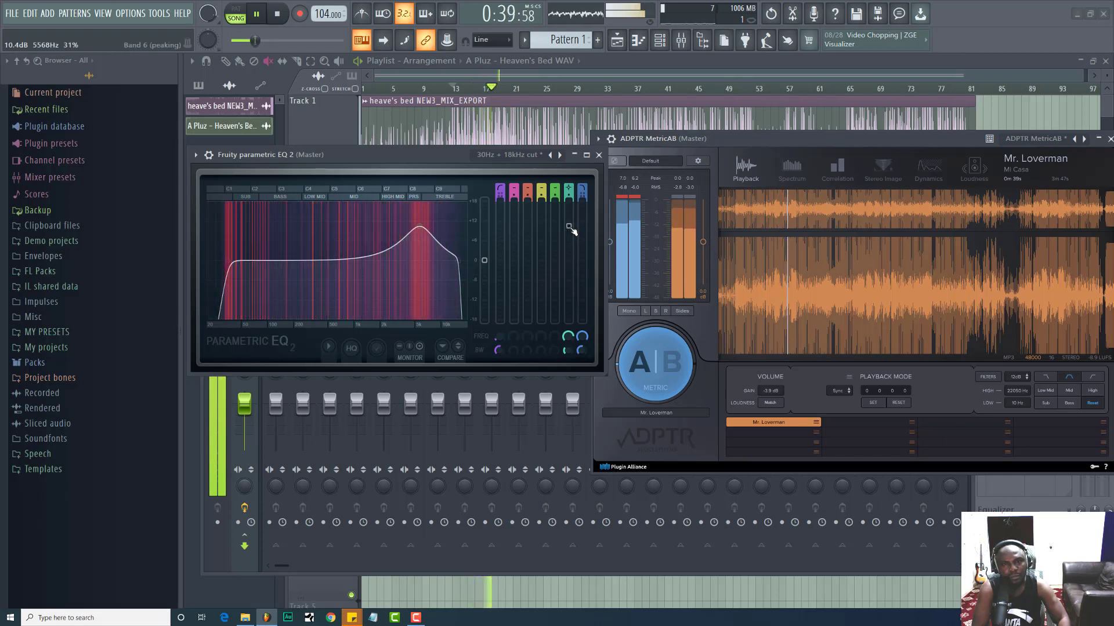
# Turn band 6 into a gentle cut of -1.2 dB with 26% bandwidth and listen to the result
pyautogui.moveTo(568, 227); pyautogui.dragTo(569, 265)
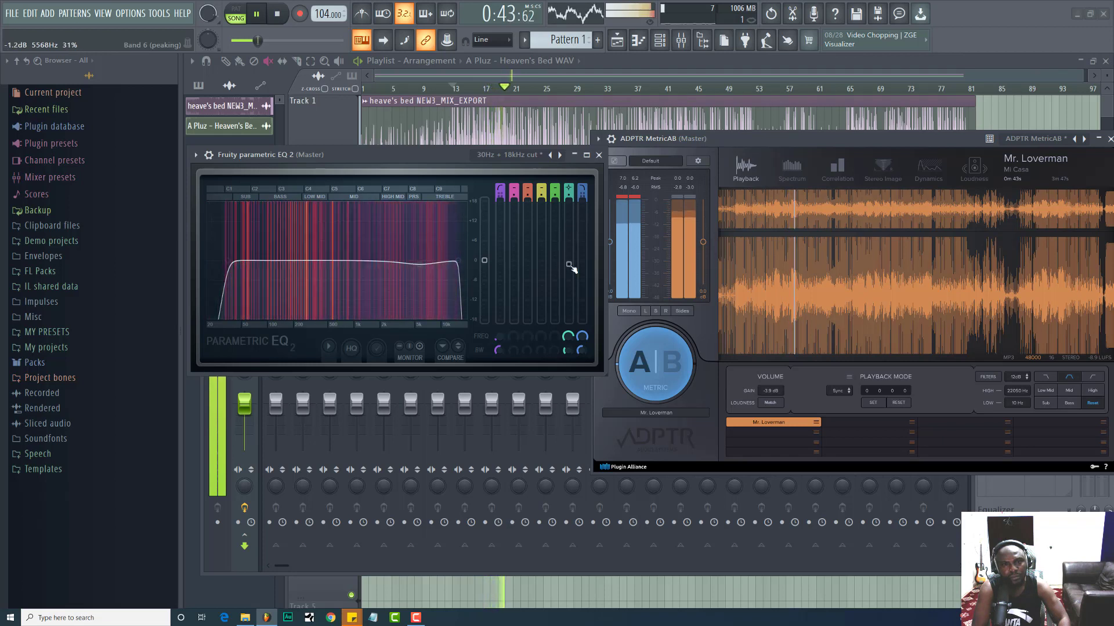
pyautogui.scroll(2, 420, 266)
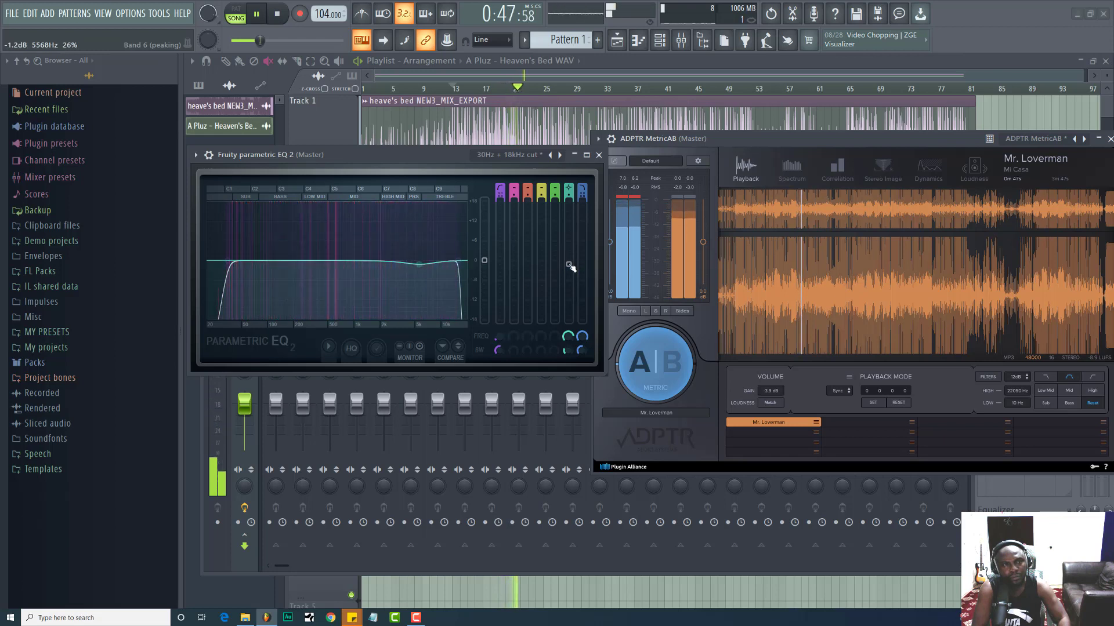
pyautogui.press('space')
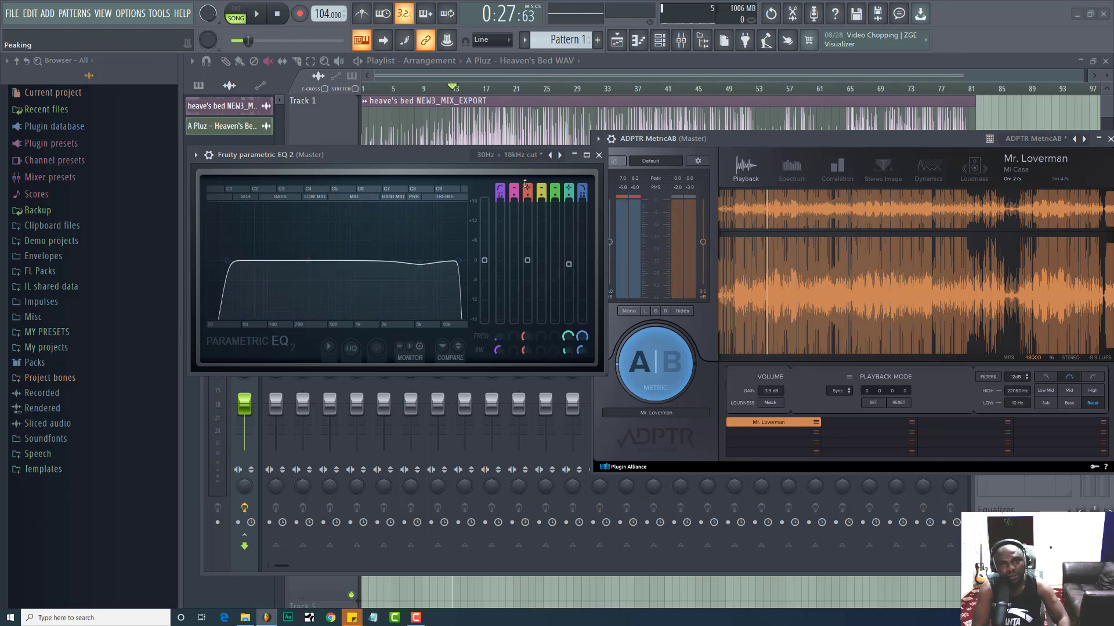
# Replay the section from about 0:27, toggling MetricAB between the Mr. Loverman reference and the mix to compare their tone
pyautogui.click(649, 357)
pyautogui.press('space')
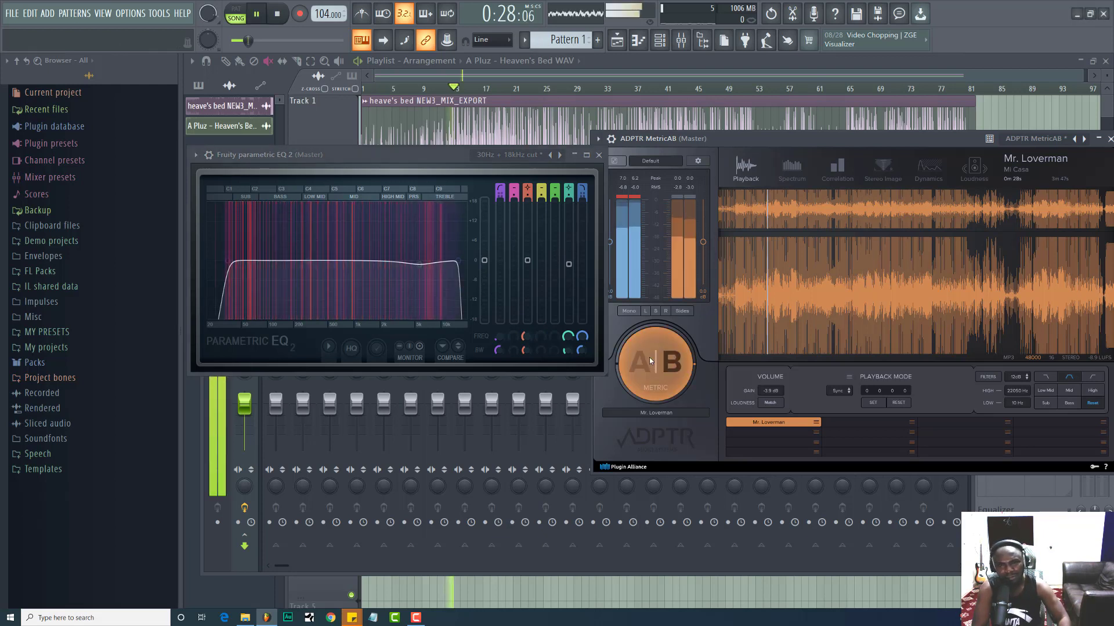
pyautogui.click(649, 360)
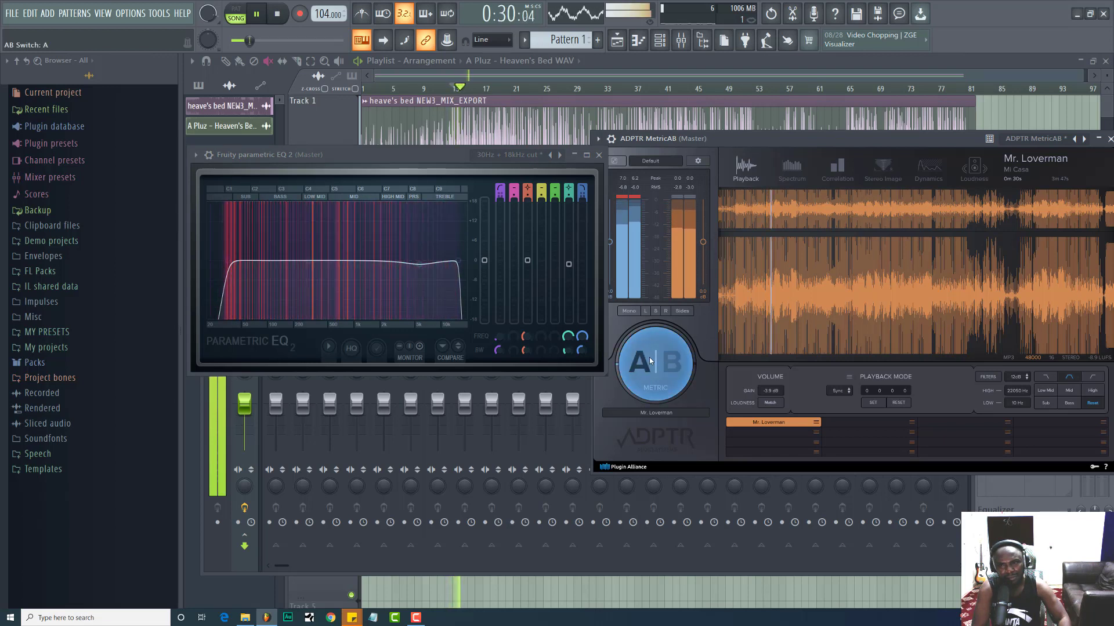
pyautogui.click(649, 359)
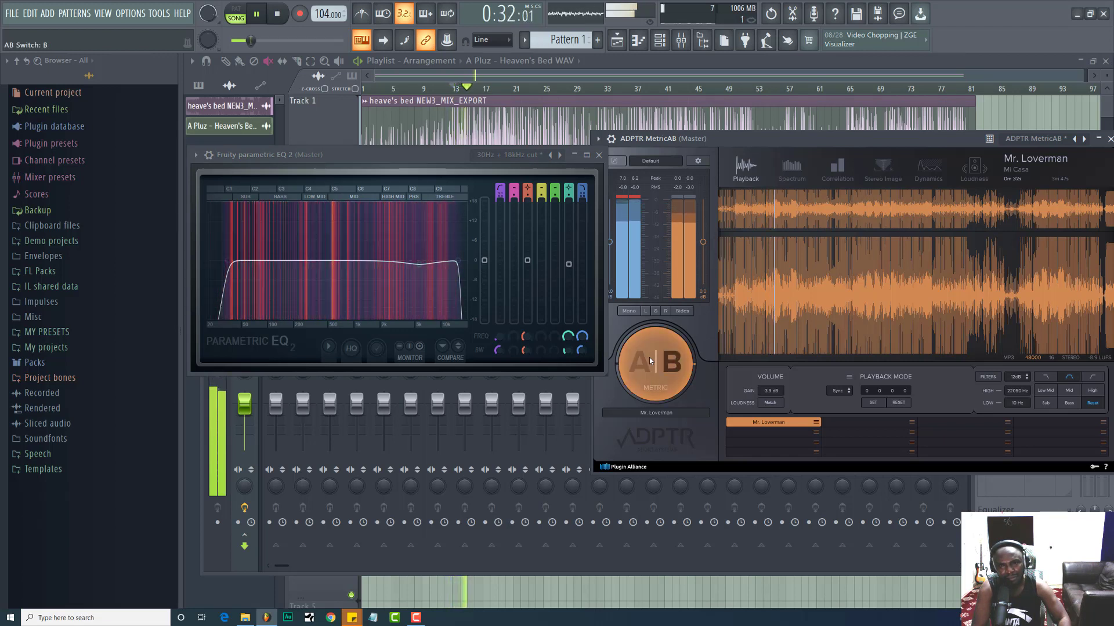
pyautogui.click(649, 360)
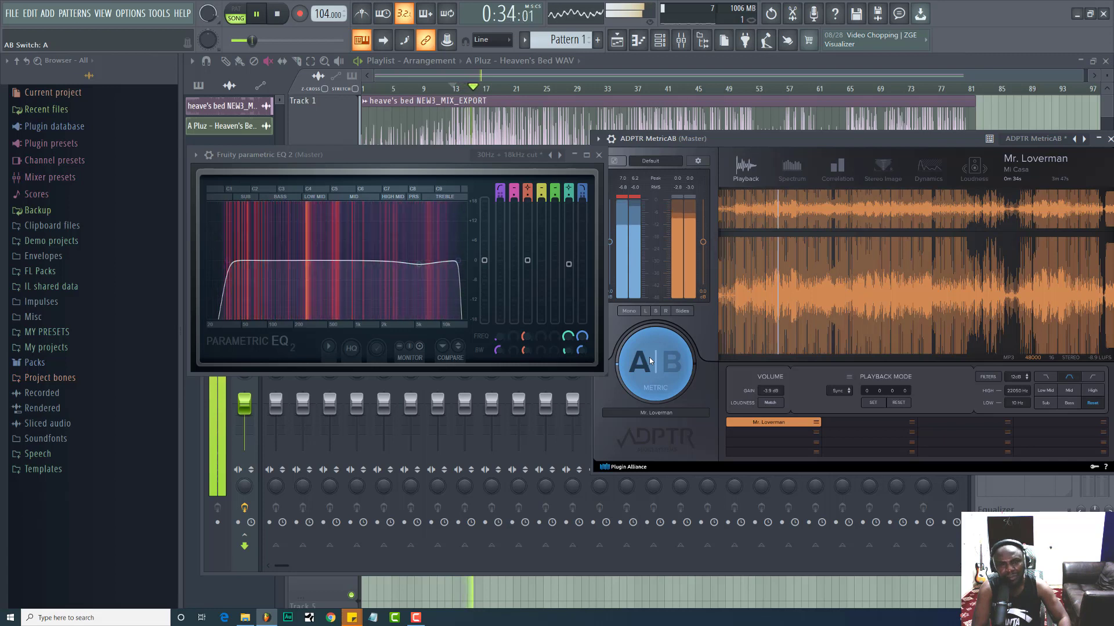
pyautogui.press('space')
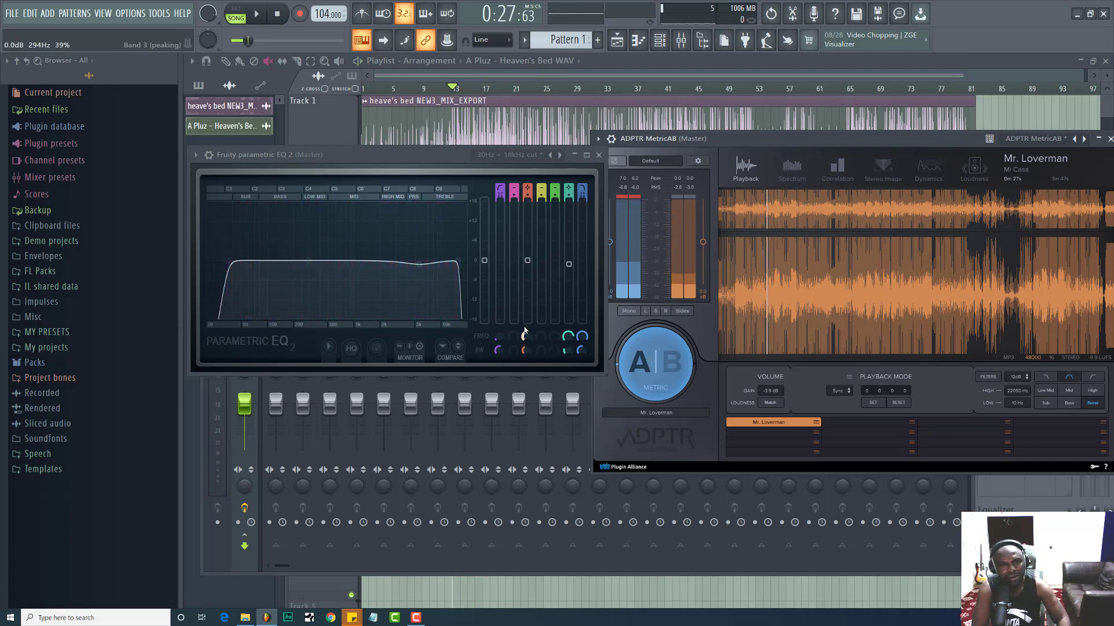
# Sweep a boosted peaking band 3 to about 256 Hz and turn it into a -1.2 dB cut with 19% bandwidth
pyautogui.moveTo(313, 261); pyautogui.dragTo(301, 230)
pyautogui.press('space')
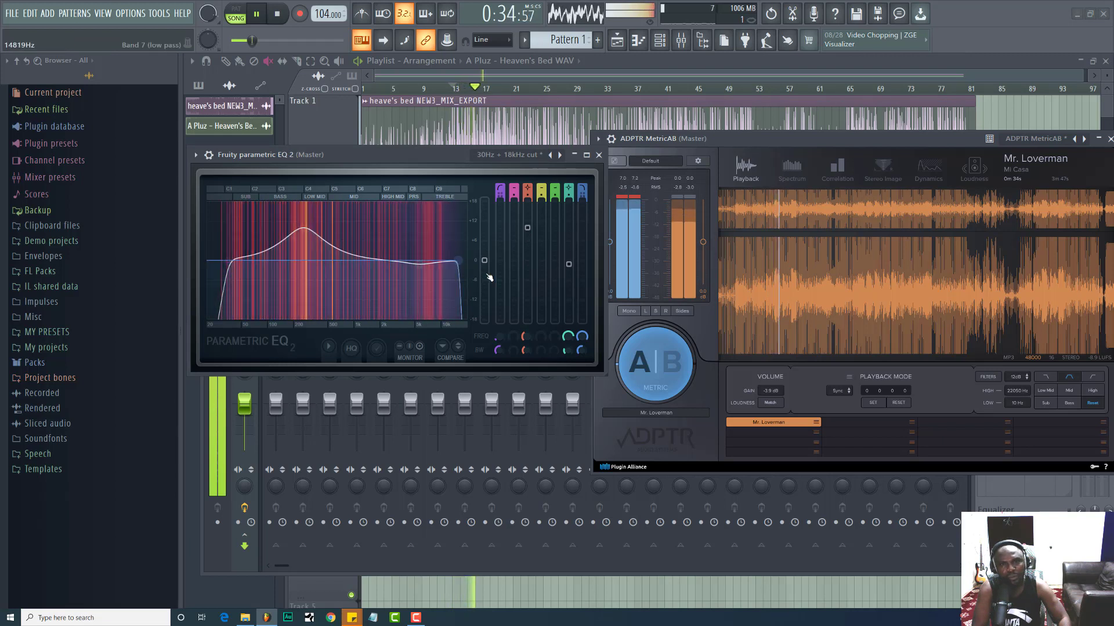
pyautogui.press('space')
pyautogui.moveTo(528, 228); pyautogui.dragTo(528, 264)
pyautogui.press('space')
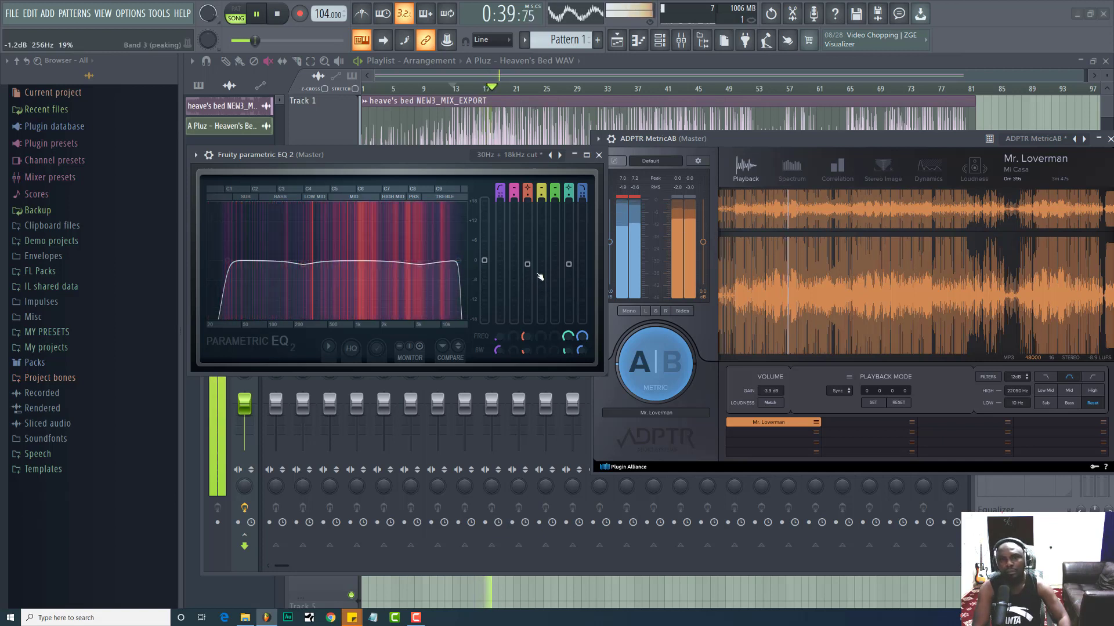
pyautogui.press('space')
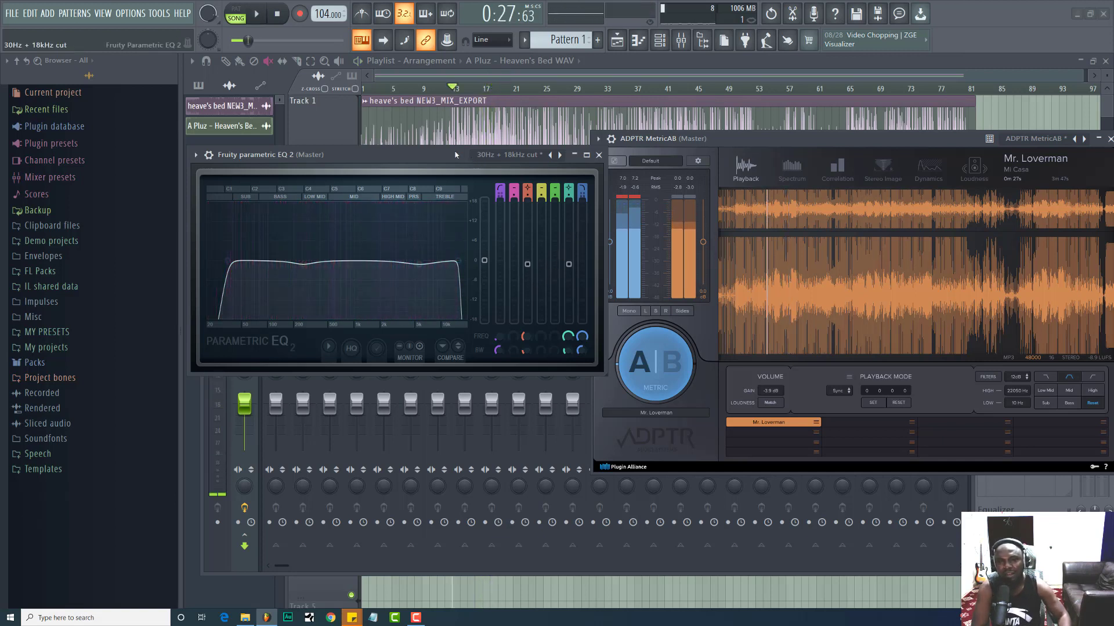
# Uncover the Master effect slots by moving MetricAB and the mixer, and play the mix to check the Parametric EQ 2 changes
pyautogui.moveTo(925, 139); pyautogui.dragTo(678, 41)
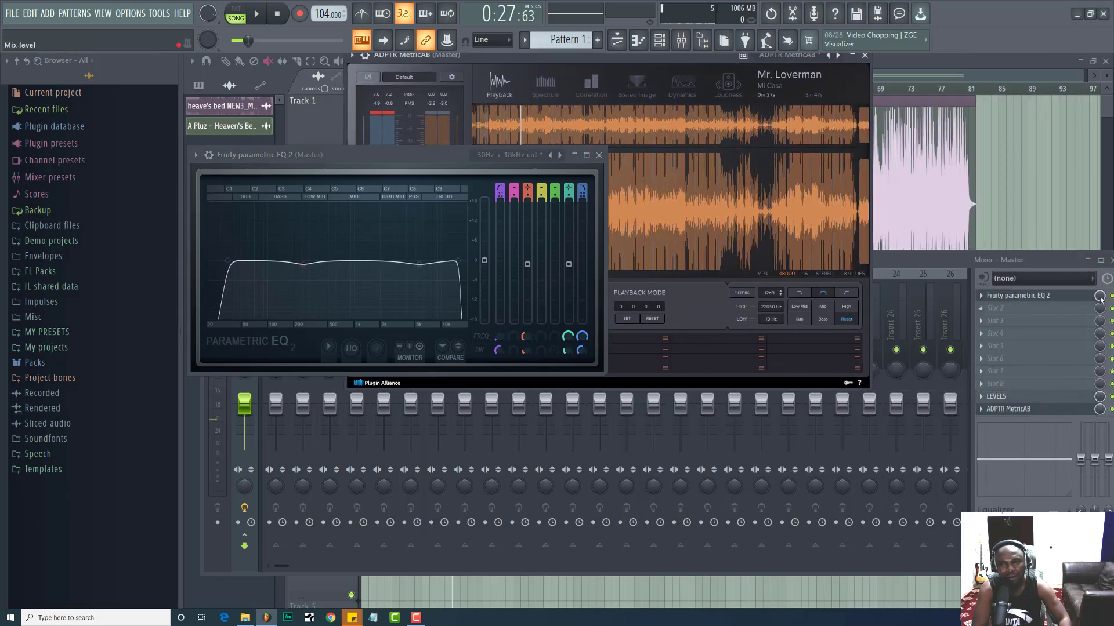
pyautogui.press('space')
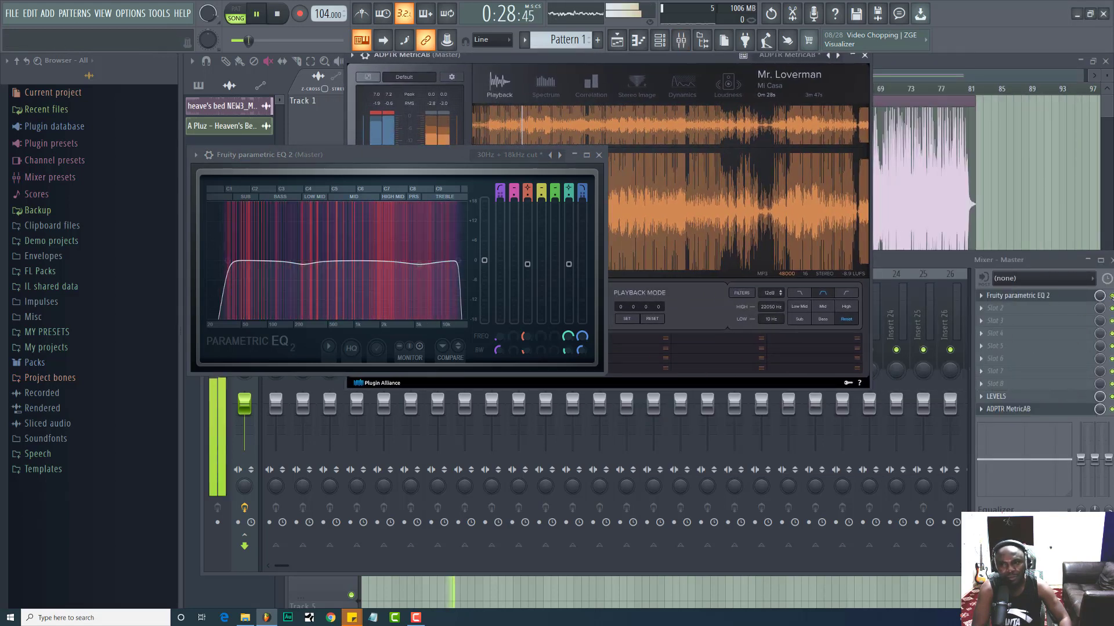
pyautogui.moveTo(1075, 266); pyautogui.dragTo(1066, 266)
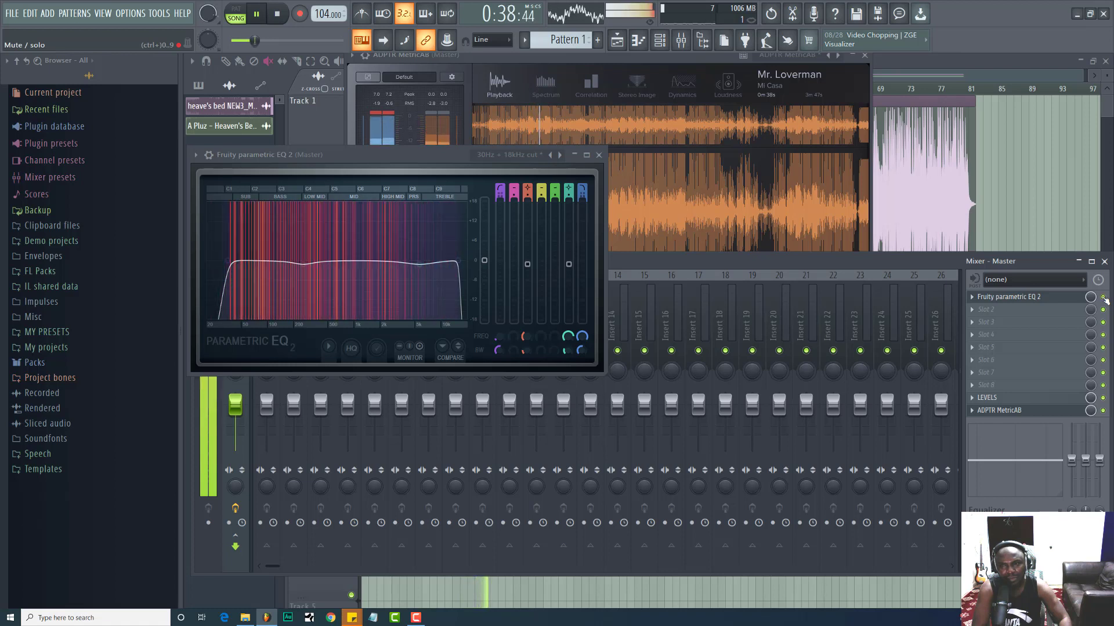
pyautogui.press('space')
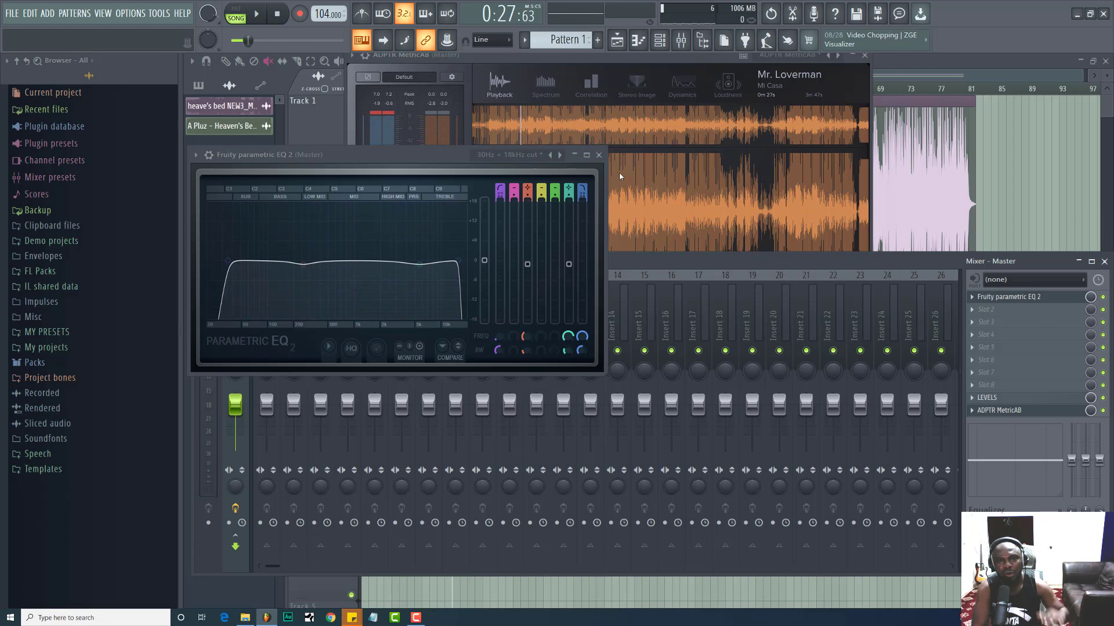
# Close Parametric EQ 2, load FabFilter Pro-Q 2 into slot 2 of the Master track and set its channel mode to Mid/Side
pyautogui.click(600, 155)
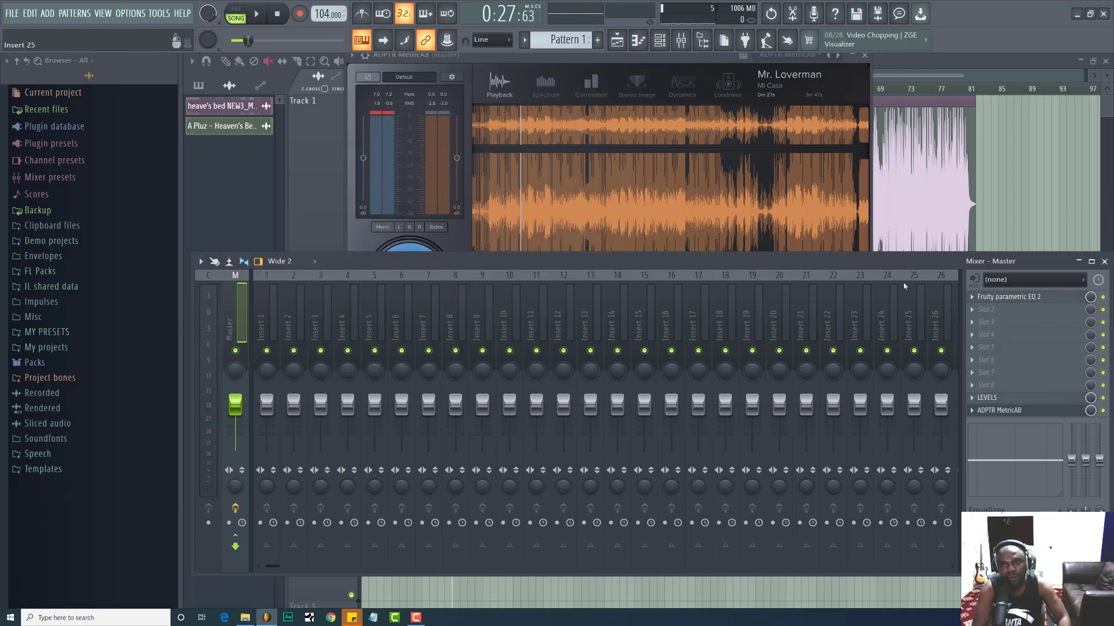
pyautogui.click(973, 310)
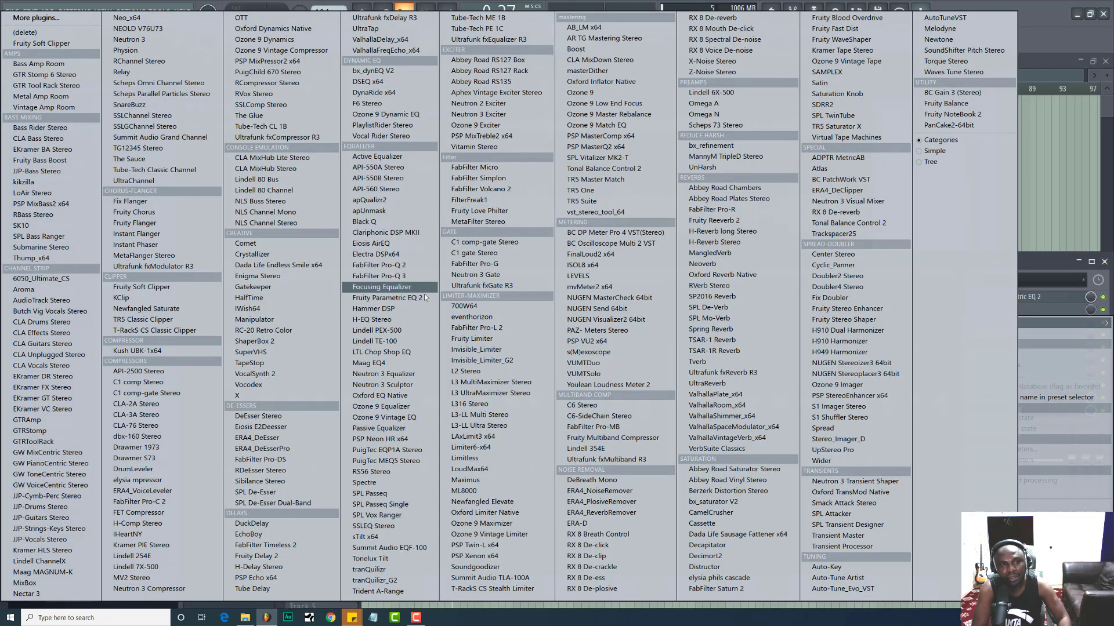
pyautogui.click(376, 265)
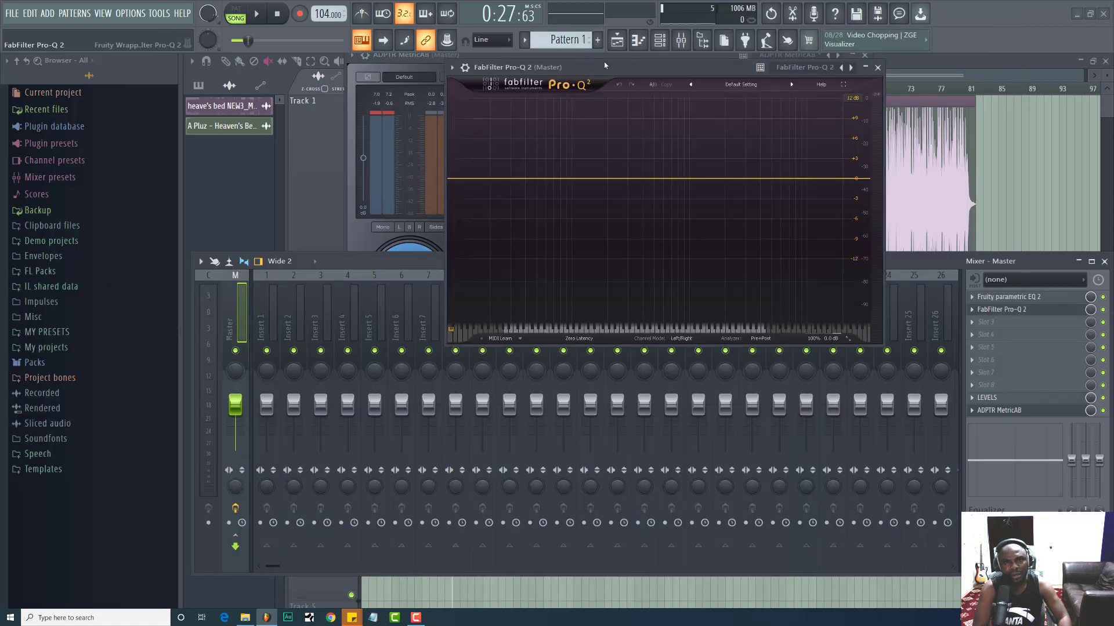
pyautogui.moveTo(603, 66); pyautogui.dragTo(561, 207)
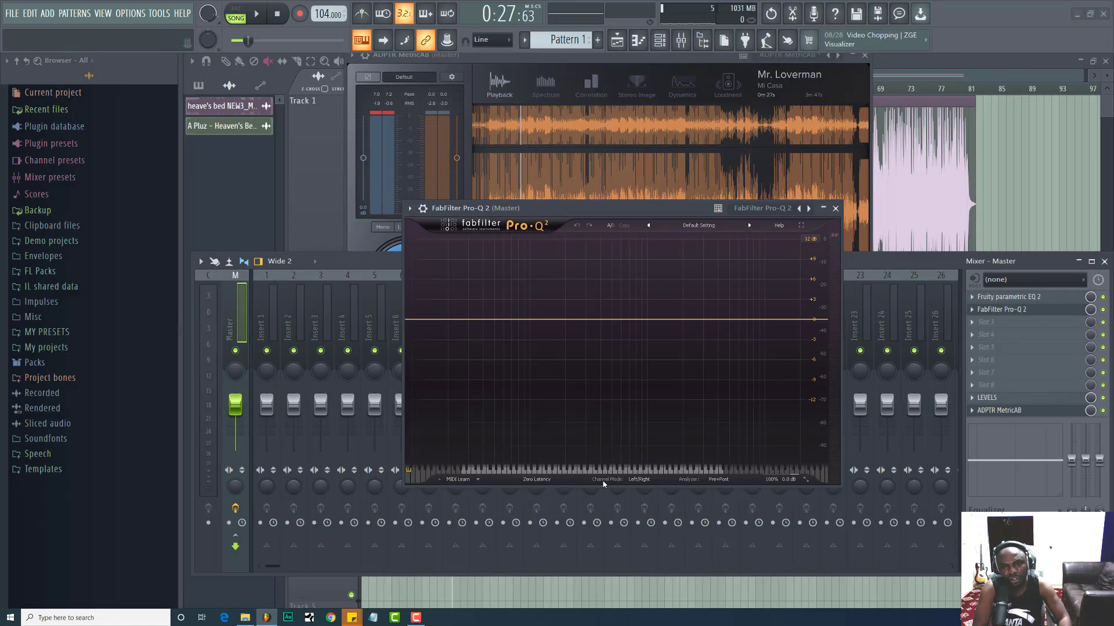
pyautogui.click(639, 480)
pyautogui.click(654, 504)
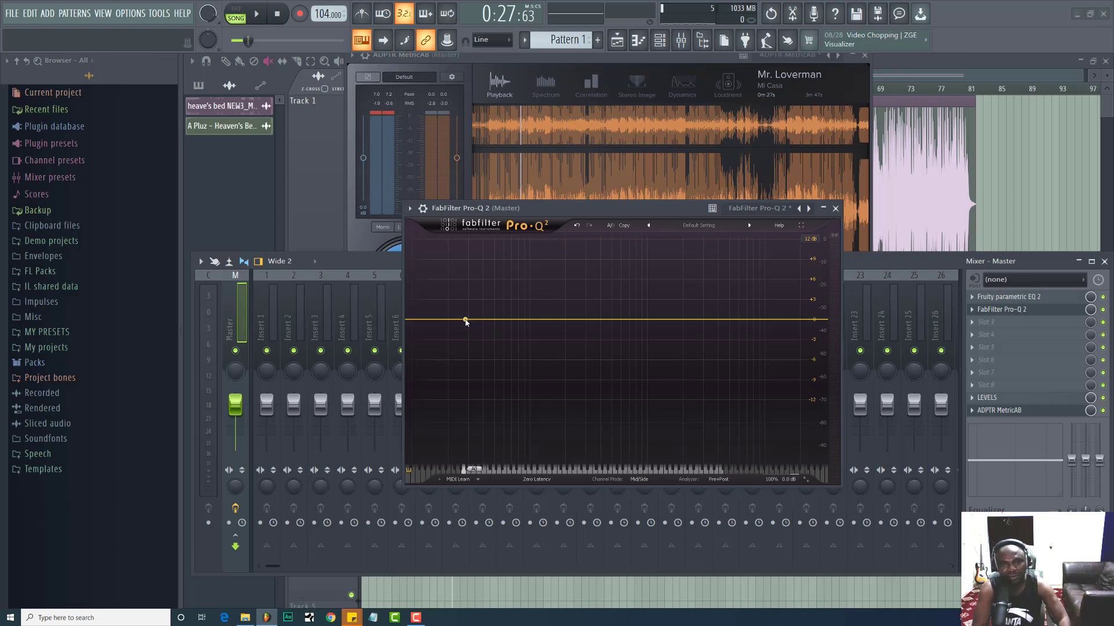
# Add a low cut band at the lowest frequencies in Pro-Q 2 during playback and apply it to the Side signal only
pyautogui.press('space')
pyautogui.moveTo(472, 321); pyautogui.dragTo(418, 321)
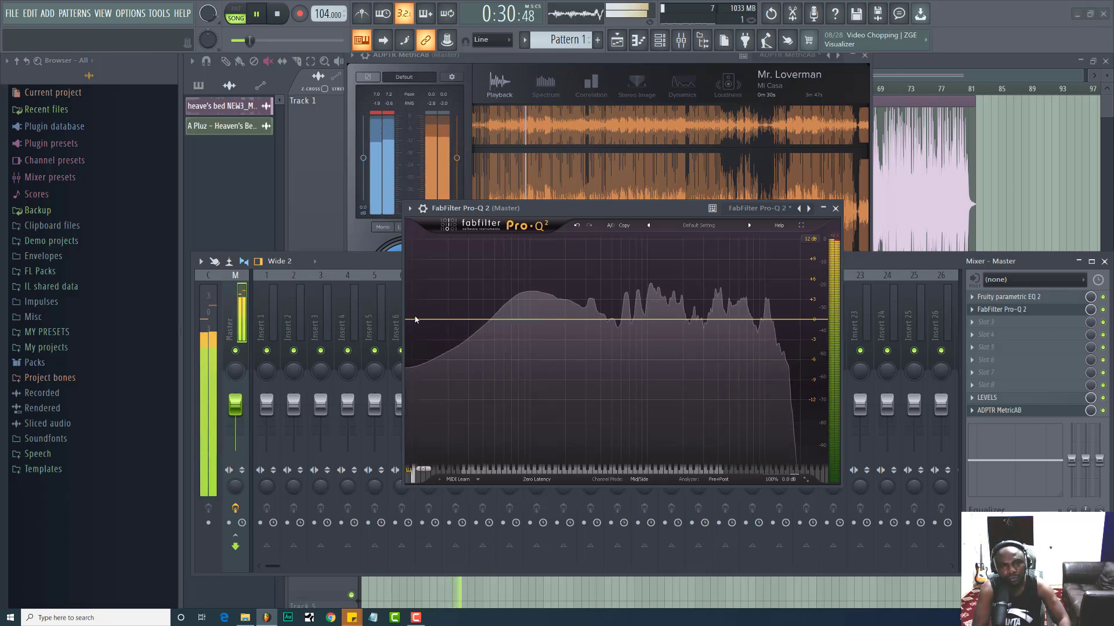
pyautogui.click(415, 320)
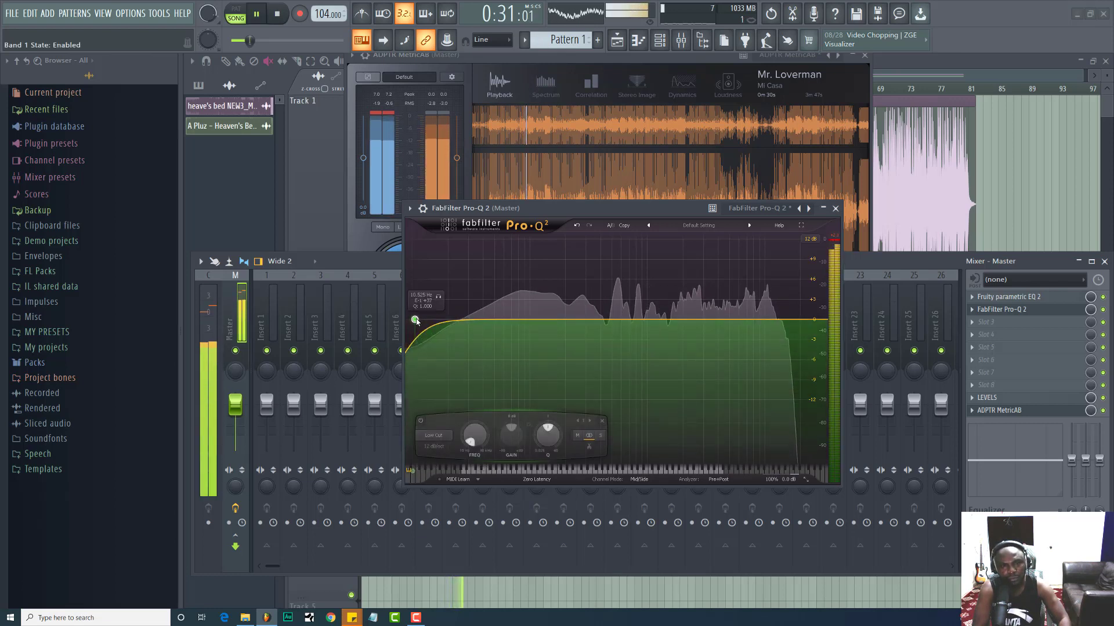
pyautogui.click(601, 436)
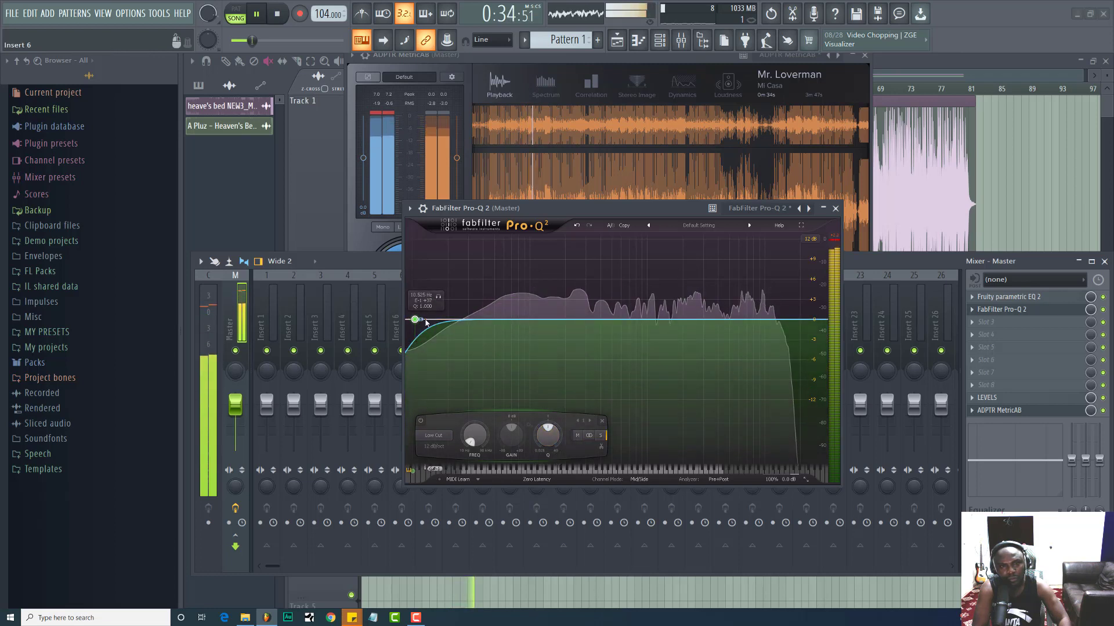
# Raise the Side low cut to about 67 Hz with a steeper slope and play the mix to hear it
pyautogui.moveTo(415, 321); pyautogui.dragTo(510, 343)
pyautogui.press('space')
pyautogui.press('space')
pyautogui.scroll(-1, 487, 340)
pyautogui.scroll(2, 487, 341)
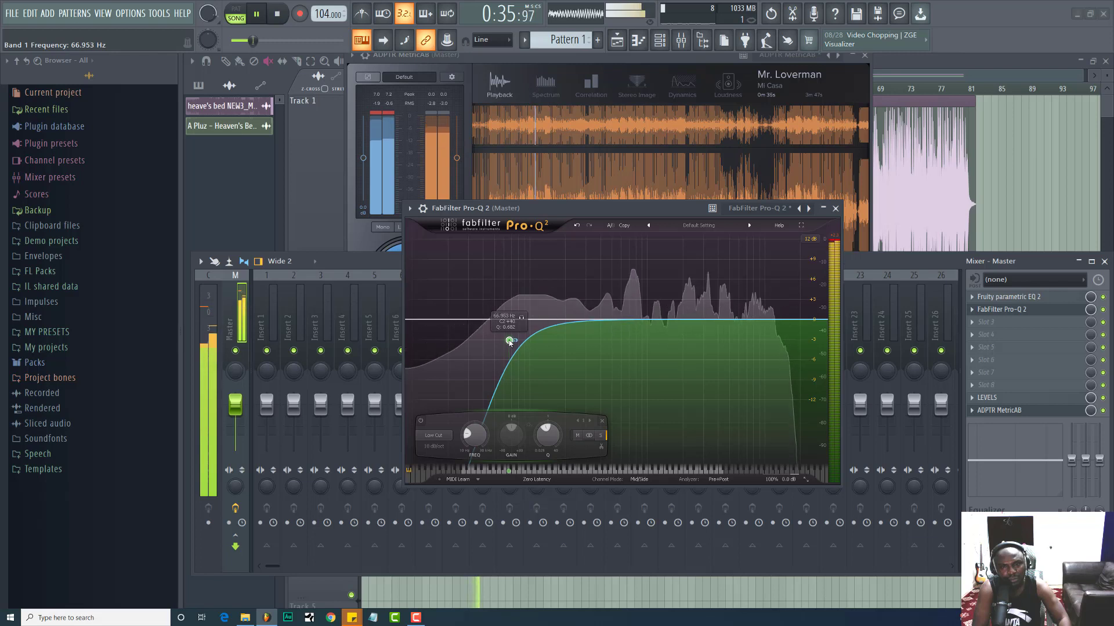
pyautogui.press('space')
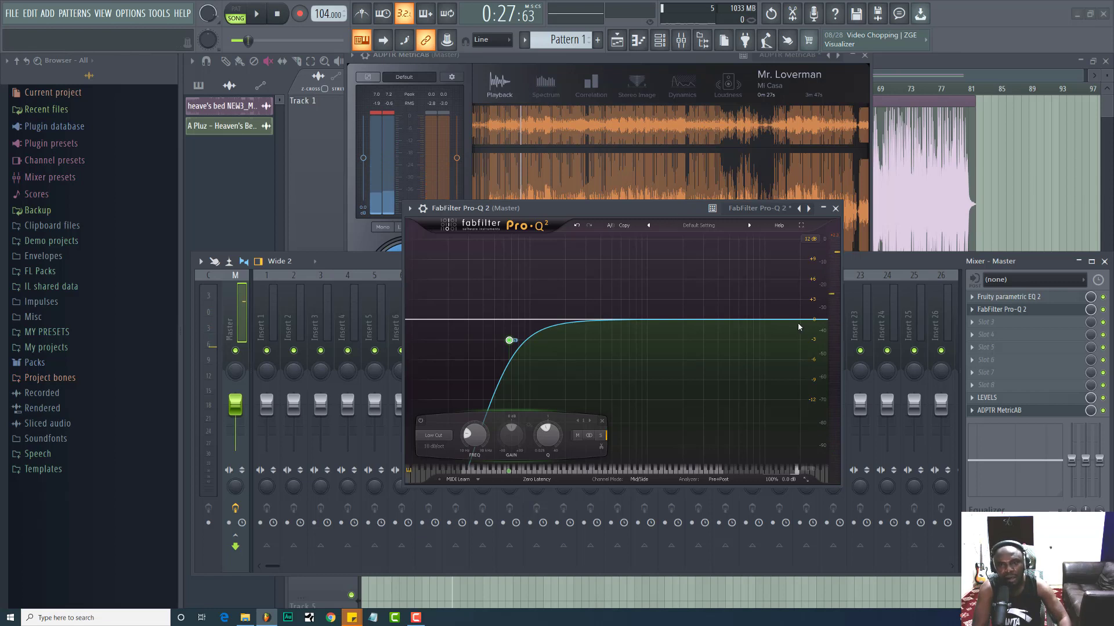
# Add a Side-only high shelf in Pro-Q 2 at about 3.3 kHz with about +3.1 dB gain, and close the plugin
pyautogui.moveTo(813, 322); pyautogui.dragTo(735, 302)
pyautogui.moveTo(735, 303); pyautogui.dragTo(717, 253)
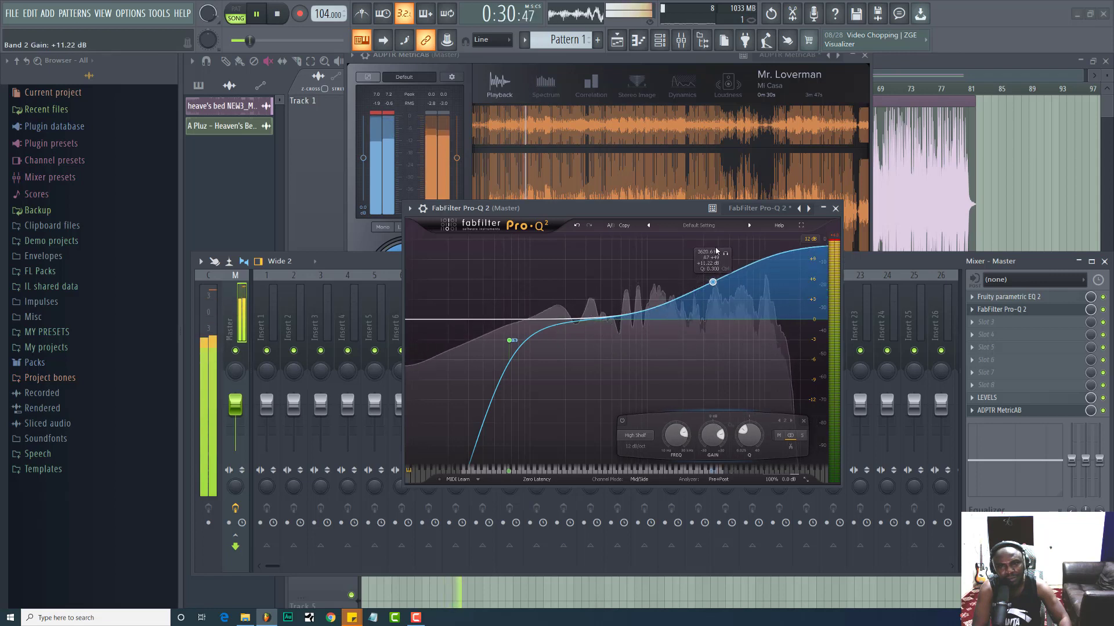
pyautogui.click(801, 435)
pyautogui.moveTo(715, 284); pyautogui.dragTo(709, 337)
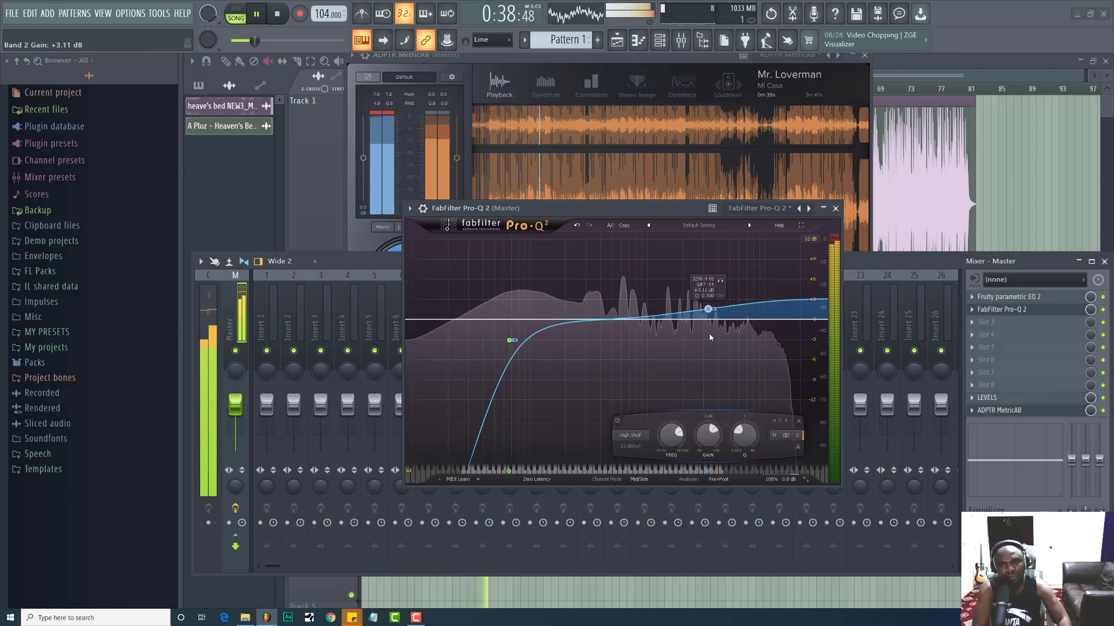
pyautogui.click(835, 209)
pyautogui.press('space')
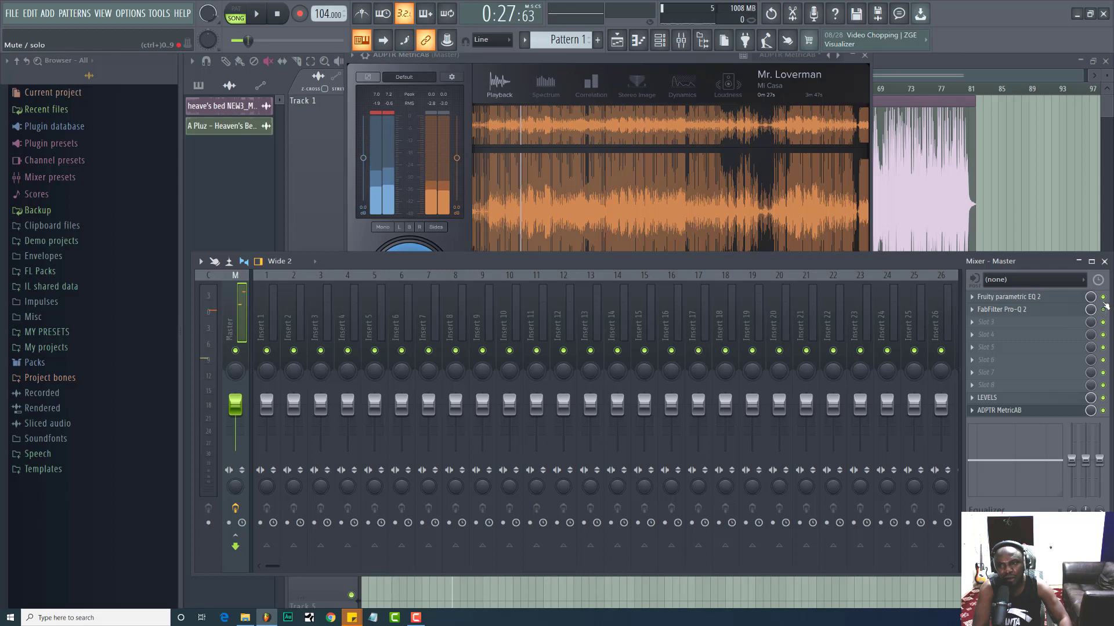
# Play the same section with Parametric EQ 2 and Pro-Q 2 bypassed and enabled to compare the results
pyautogui.press('space')
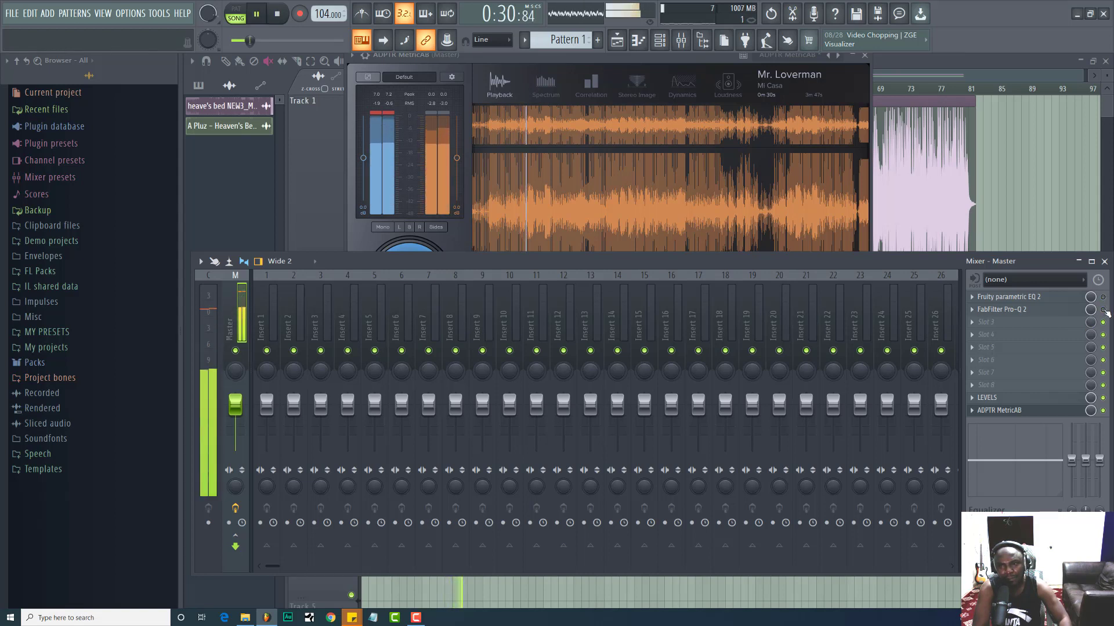
pyautogui.press('space')
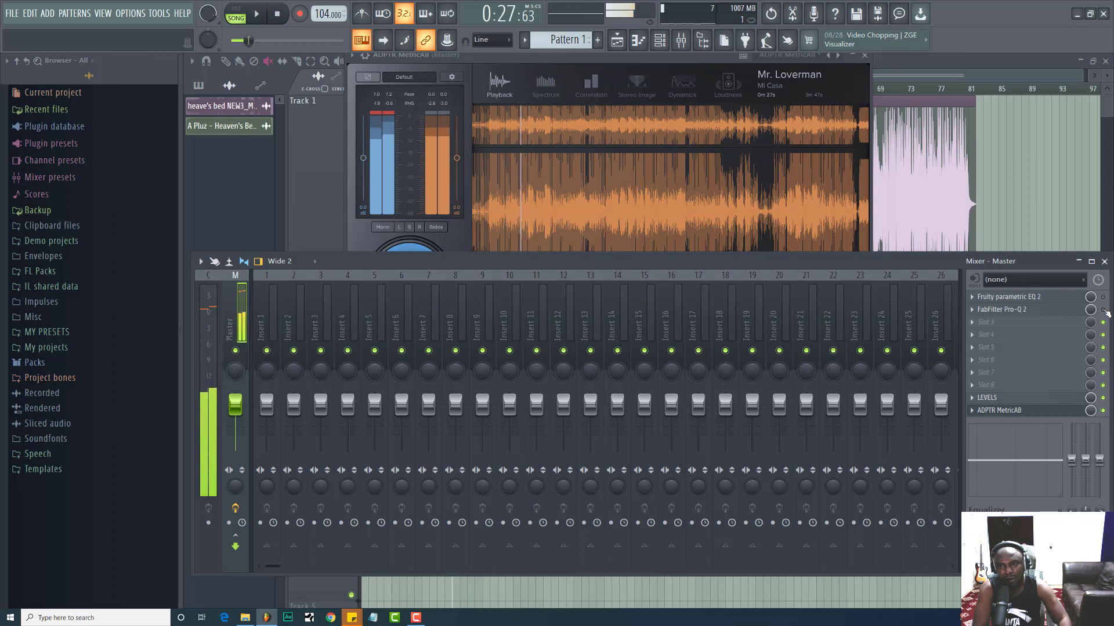
pyautogui.press('space')
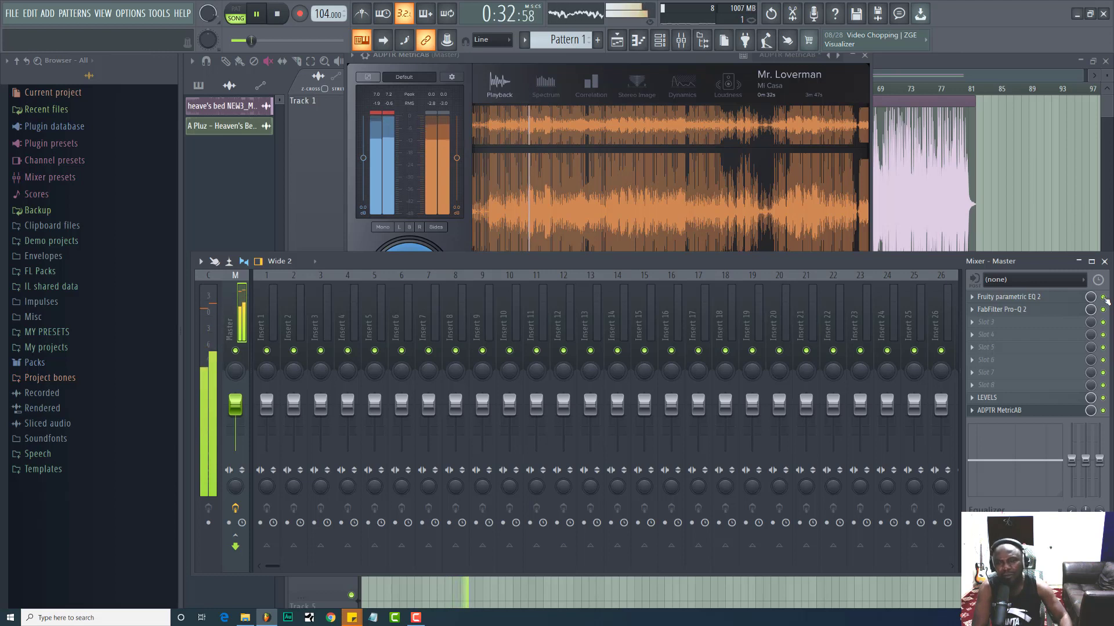
pyautogui.press('space')
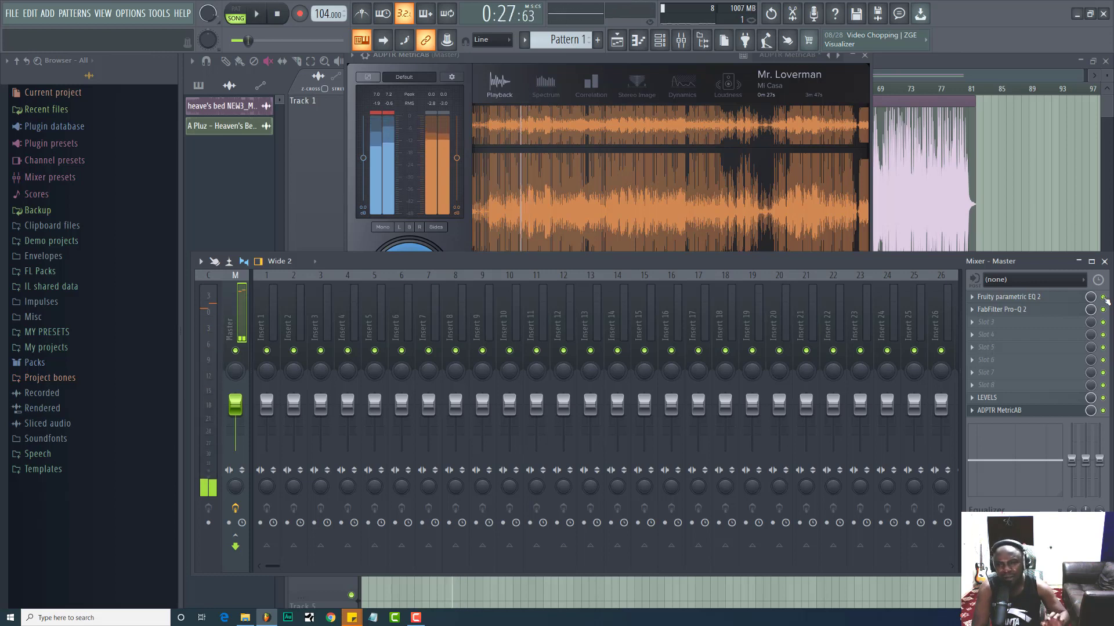
# Load Eiosis AirEQ into slot 3 of the Master track and choose its Mastering Balance preset
pyautogui.click(971, 331)
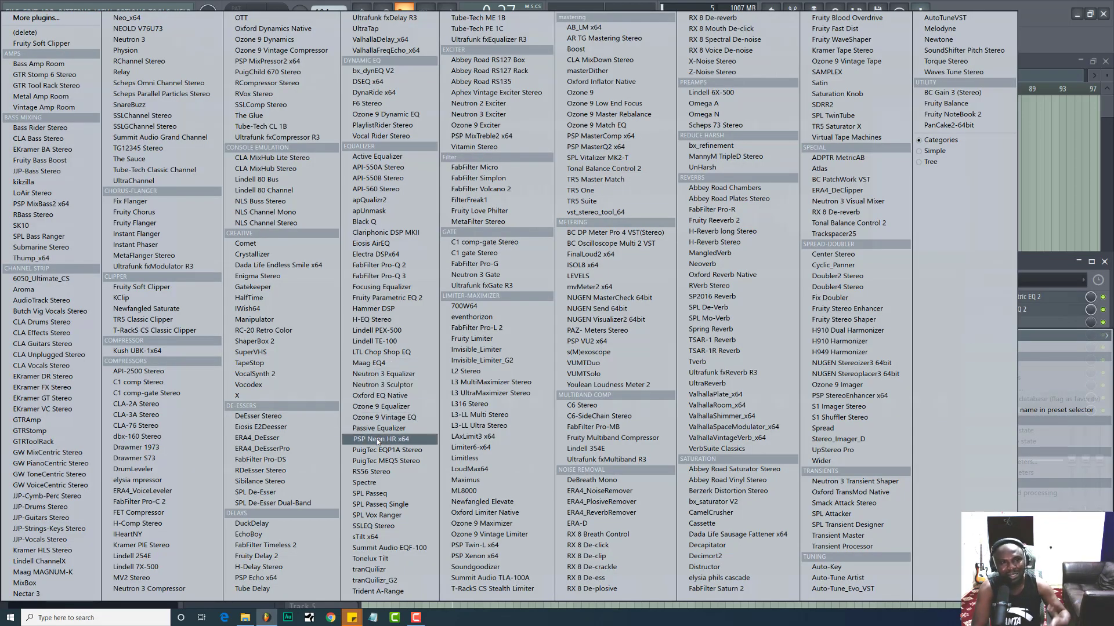
pyautogui.click(392, 245)
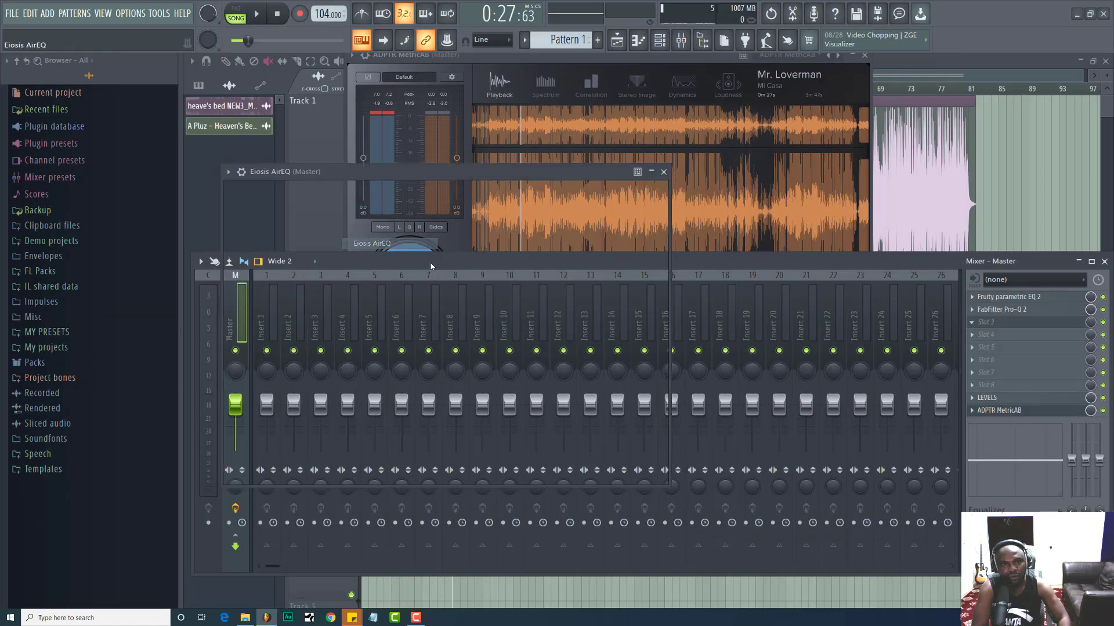
pyautogui.moveTo(419, 171); pyautogui.dragTo(642, 208)
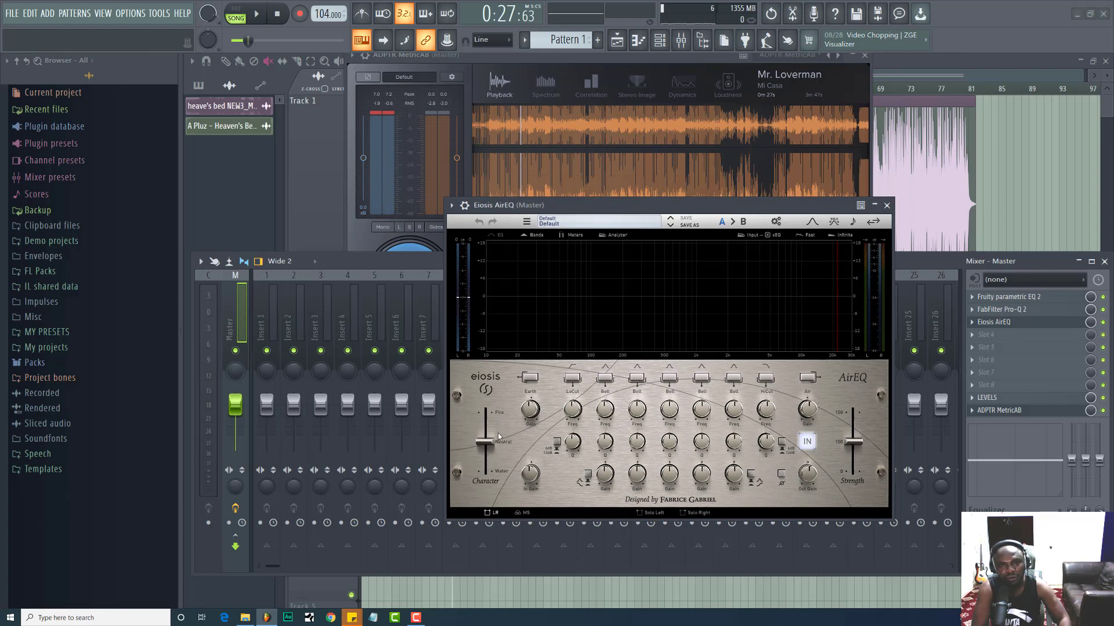
pyautogui.click(553, 228)
pyautogui.moveTo(580, 260)
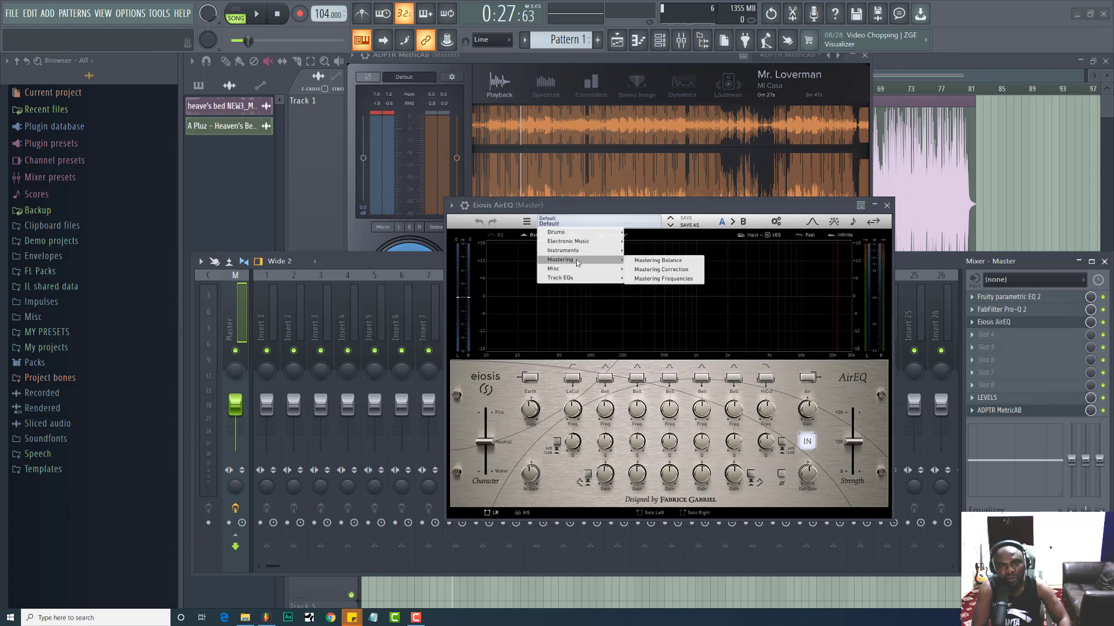
pyautogui.click(654, 262)
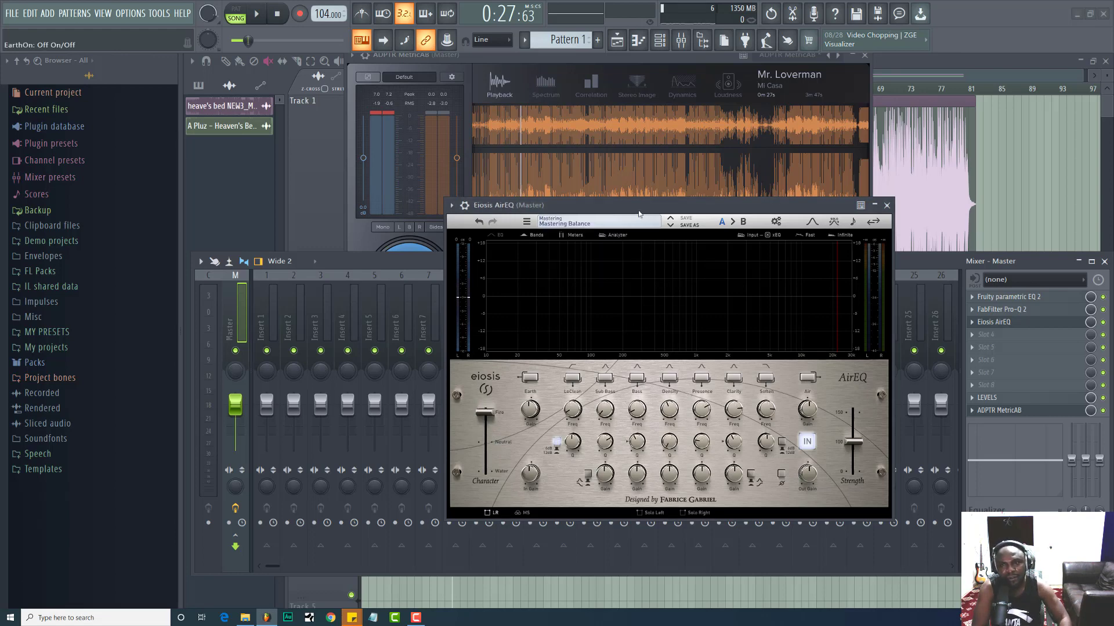
pyautogui.moveTo(639, 214); pyautogui.dragTo(655, 228)
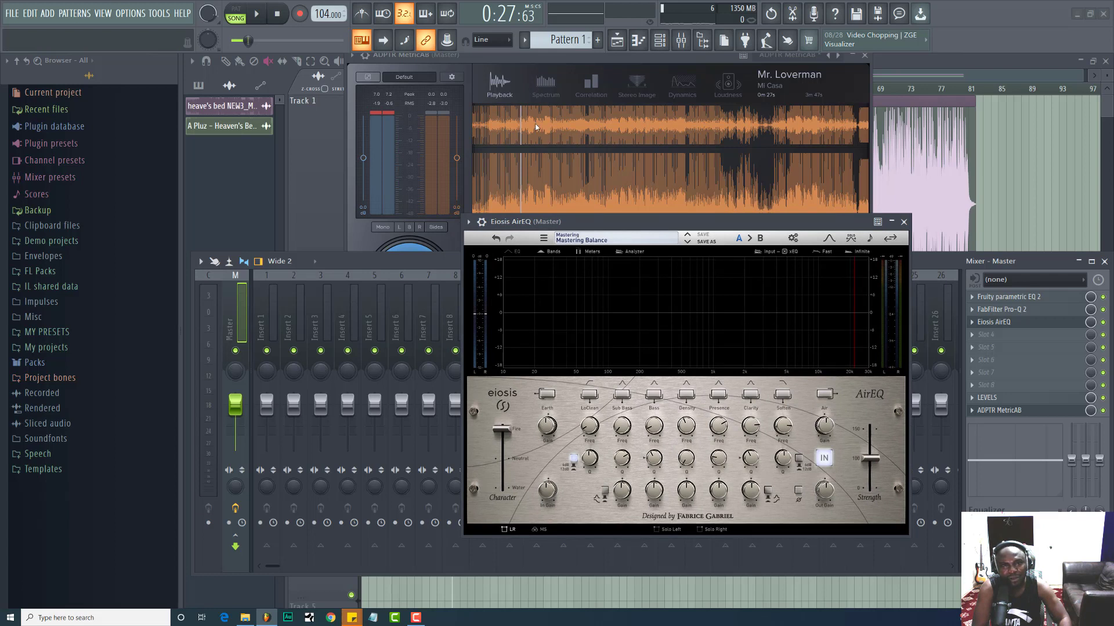
# Bring MetricAB forward and compare the mix with the Mr. Loverman reference during playback
pyautogui.click(513, 65)
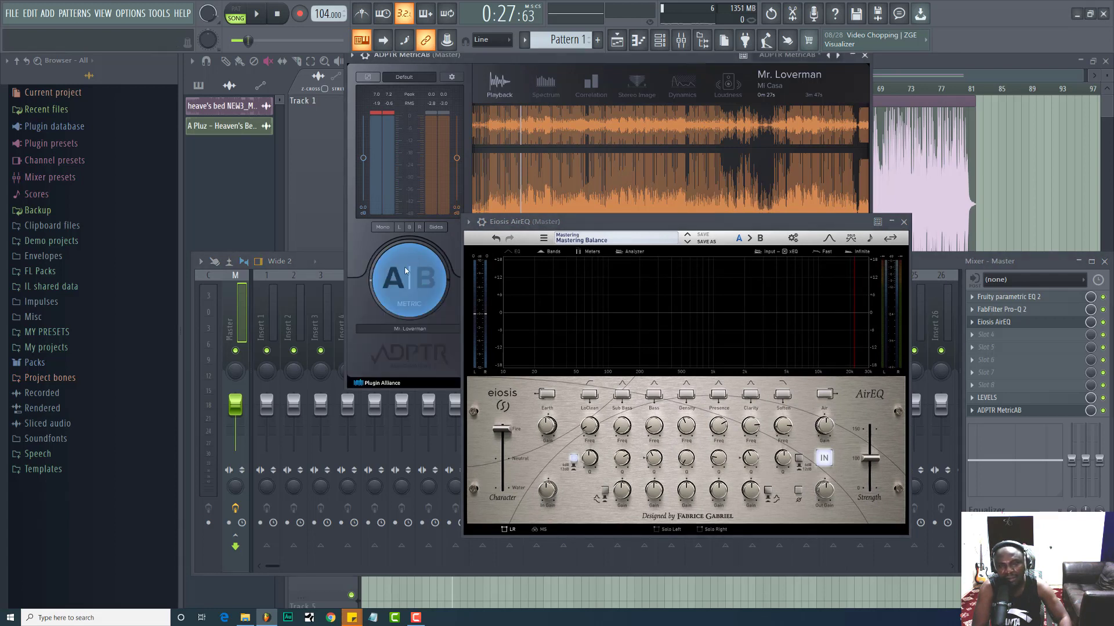
pyautogui.press('space')
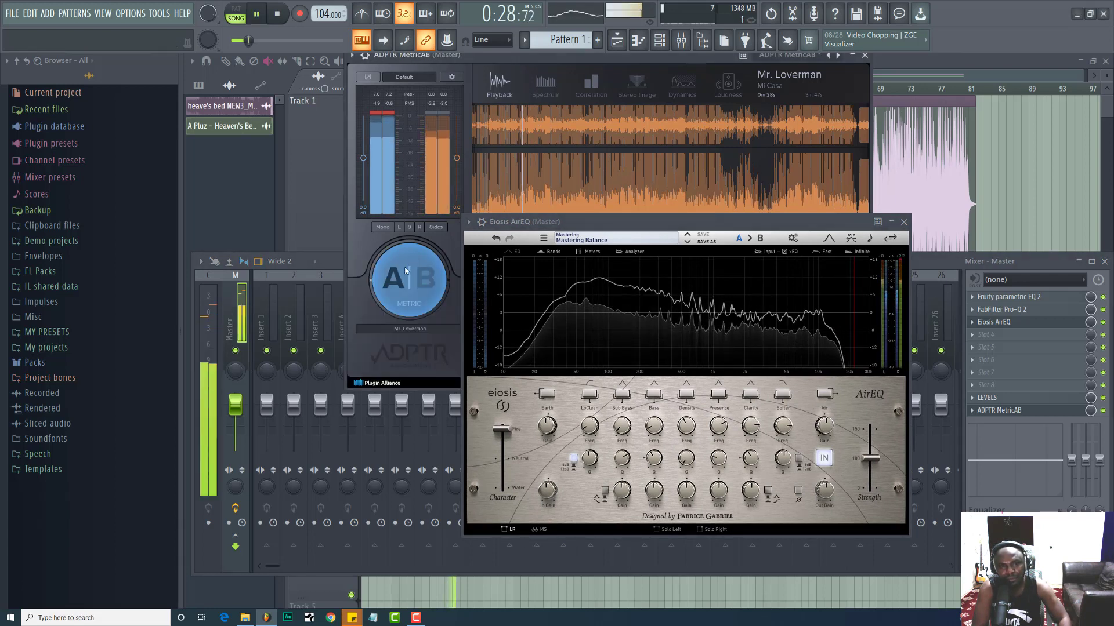
pyautogui.click(405, 270)
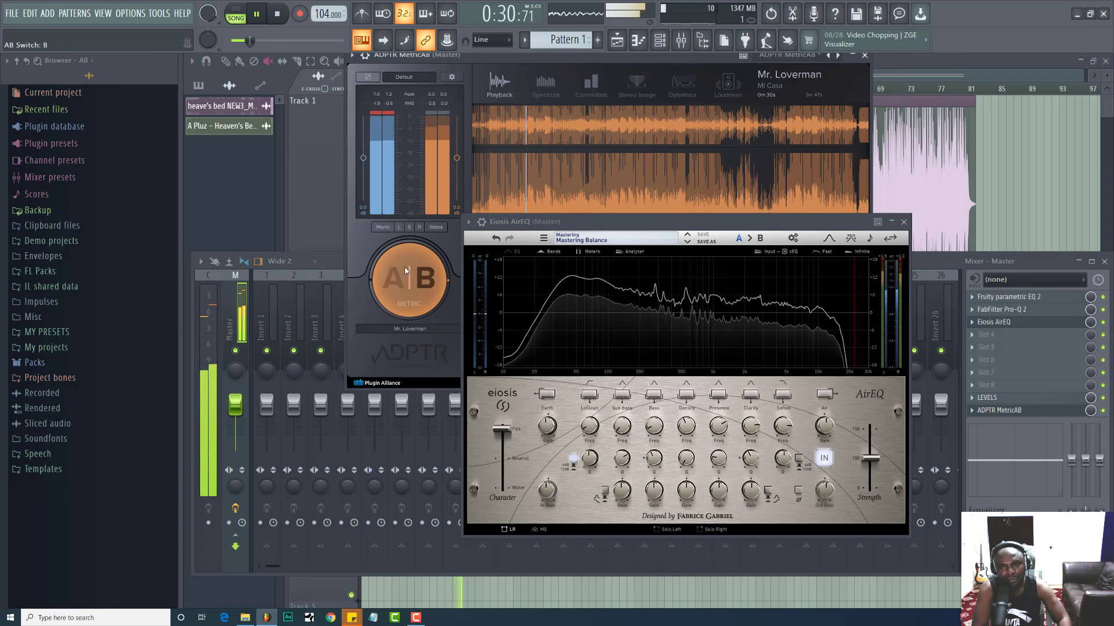
pyautogui.click(405, 270)
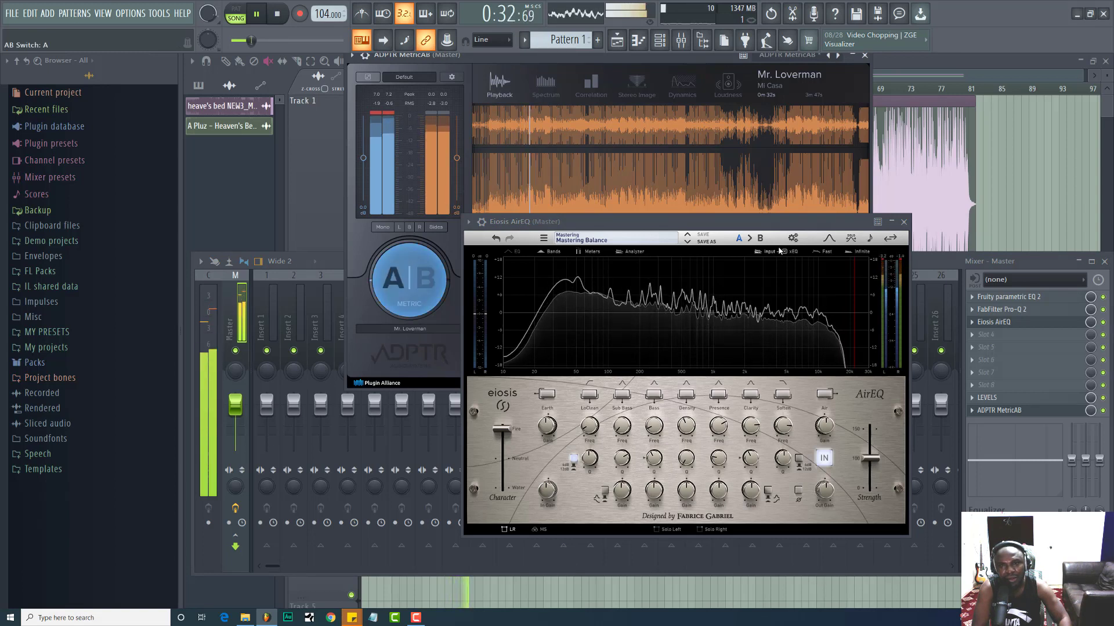
pyautogui.press('space')
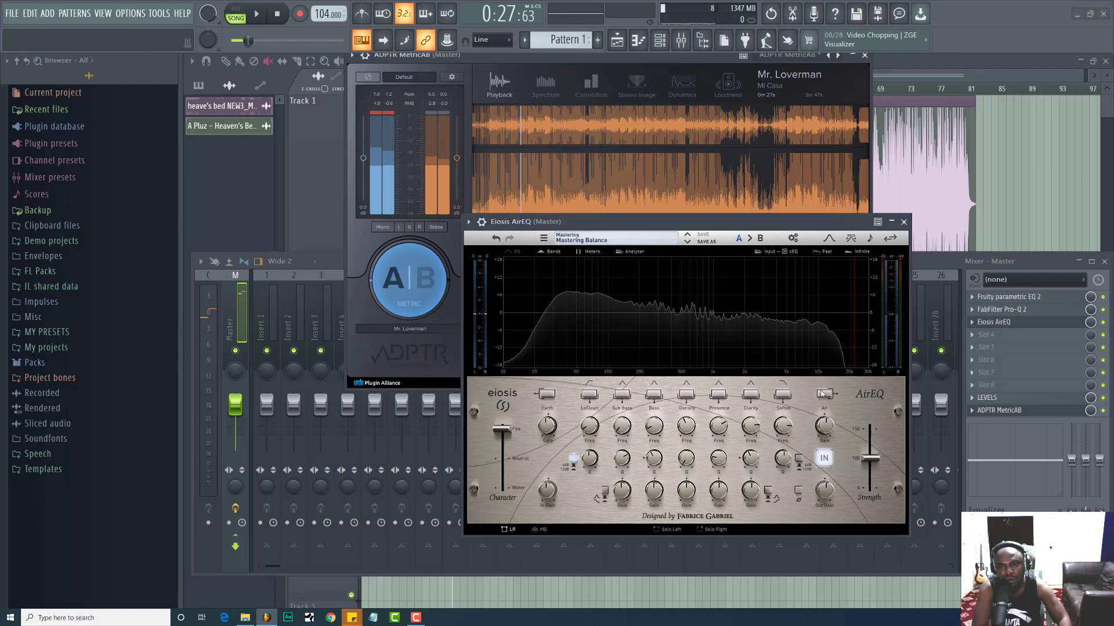
# Raise AirEQ's Air gain to about 2.36 dB and set Character to 100% Water while the mix plays
pyautogui.press('space')
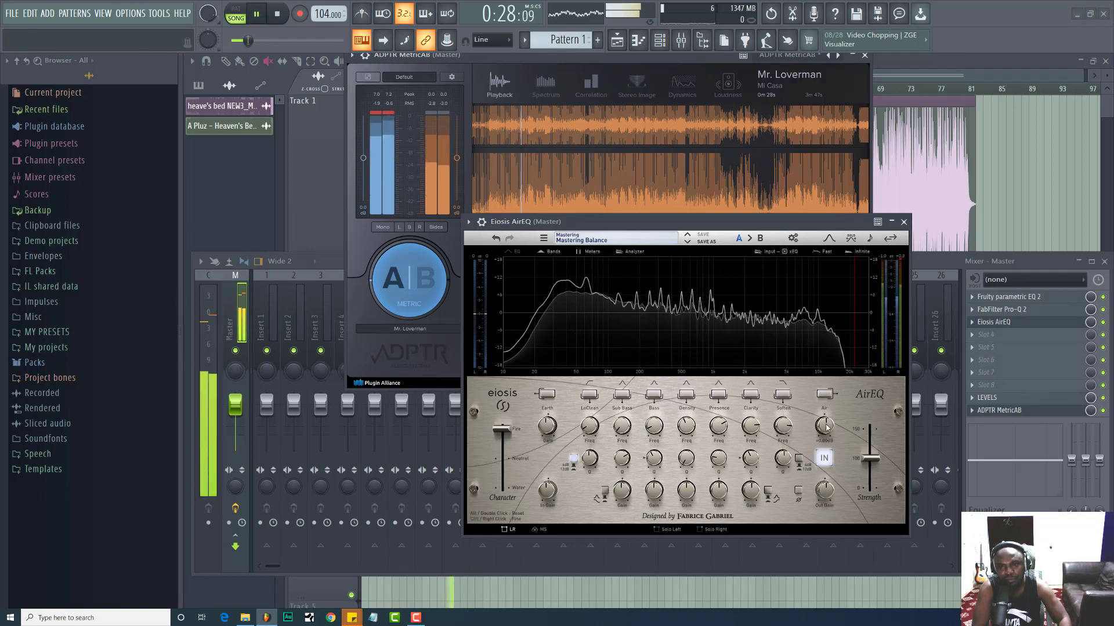
pyautogui.moveTo(826, 425); pyautogui.dragTo(828, 410)
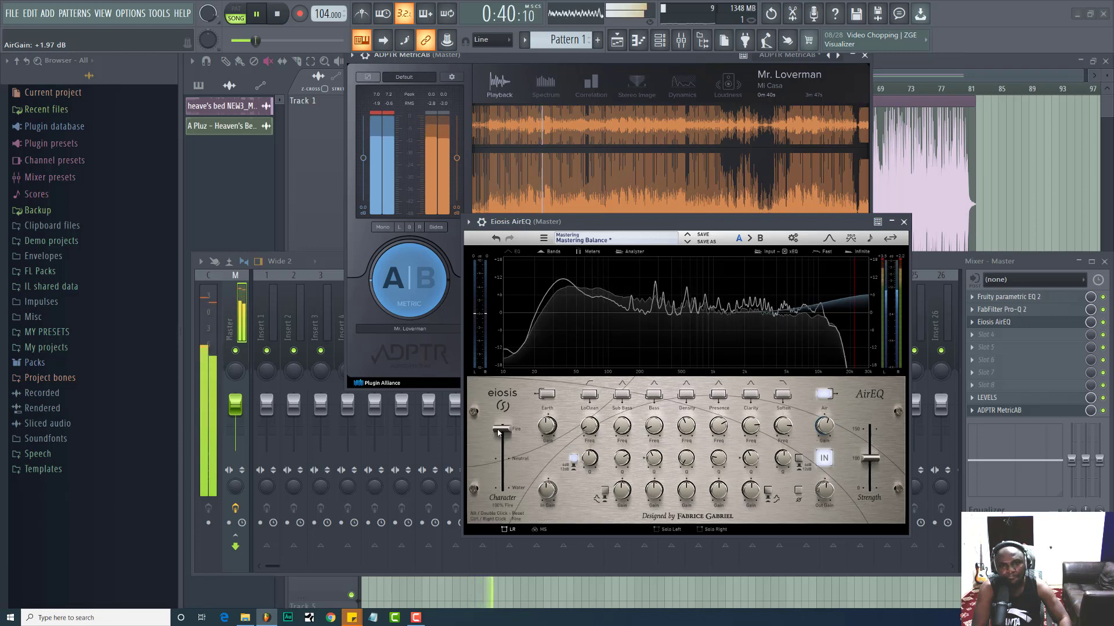
pyautogui.moveTo(498, 432); pyautogui.dragTo(496, 493)
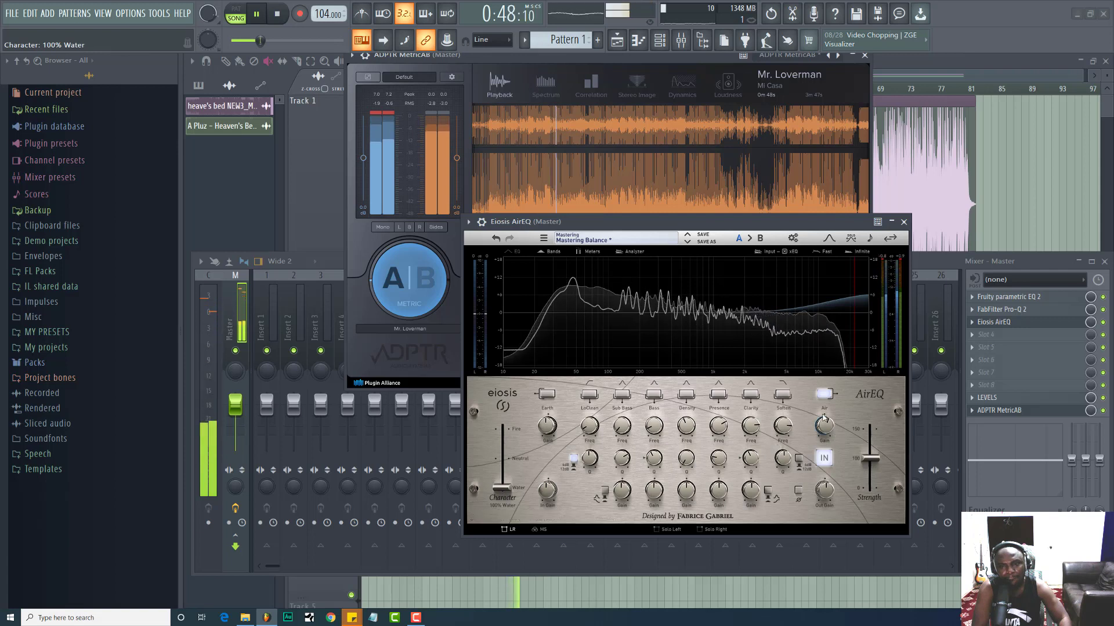
pyautogui.moveTo(823, 429); pyautogui.dragTo(825, 428)
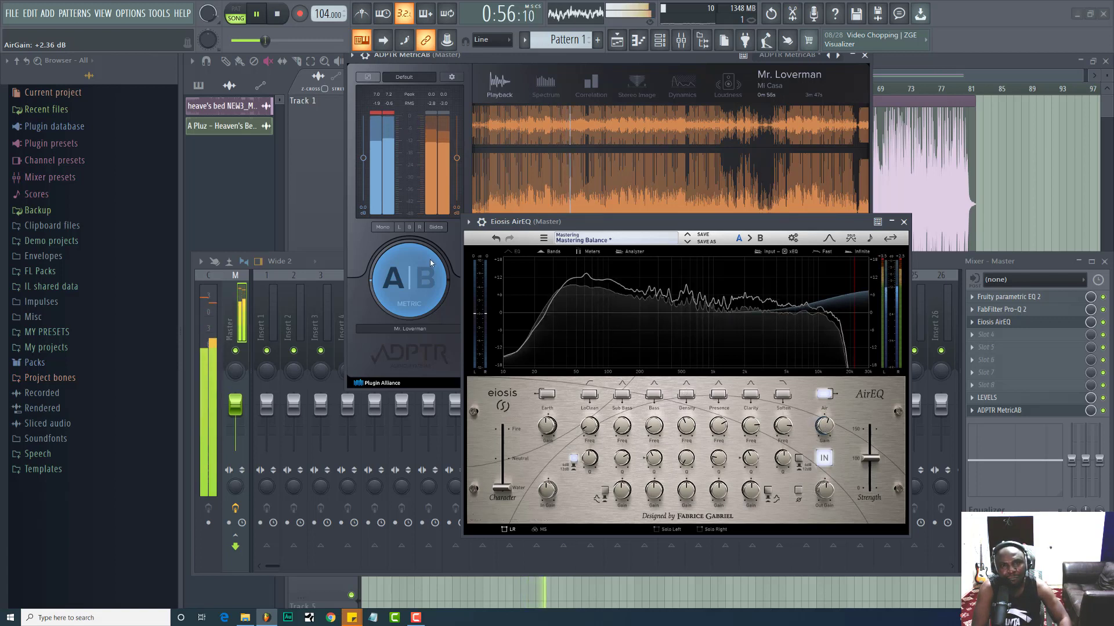
# Switch MetricAB repeatedly between the mix and Mr. Loverman to judge the high end with the Water character
pyautogui.click(412, 270)
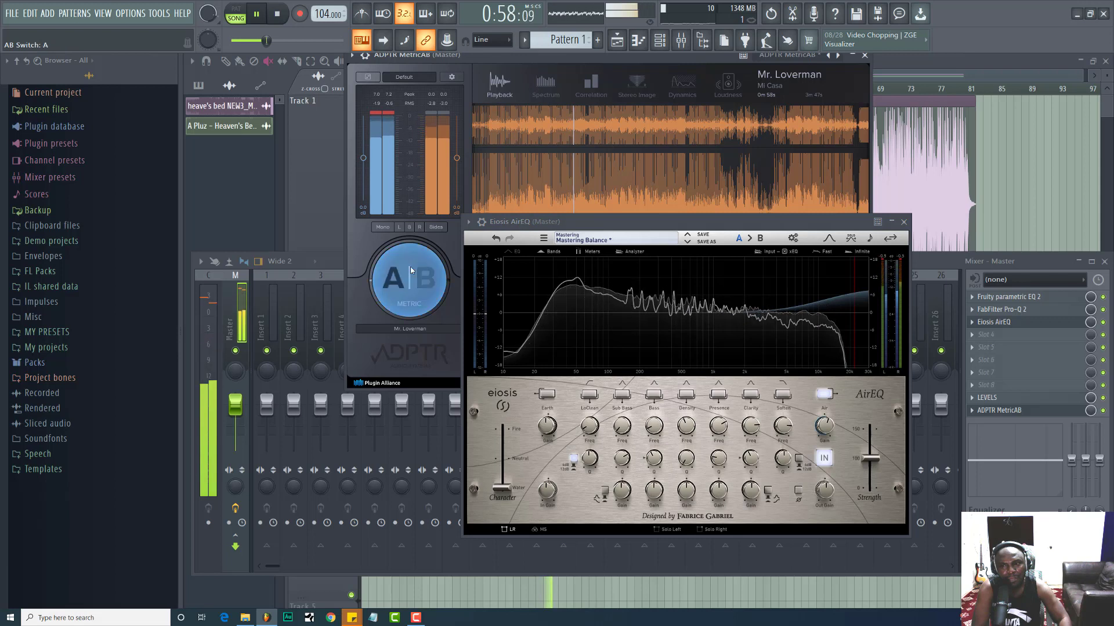
pyautogui.click(410, 269)
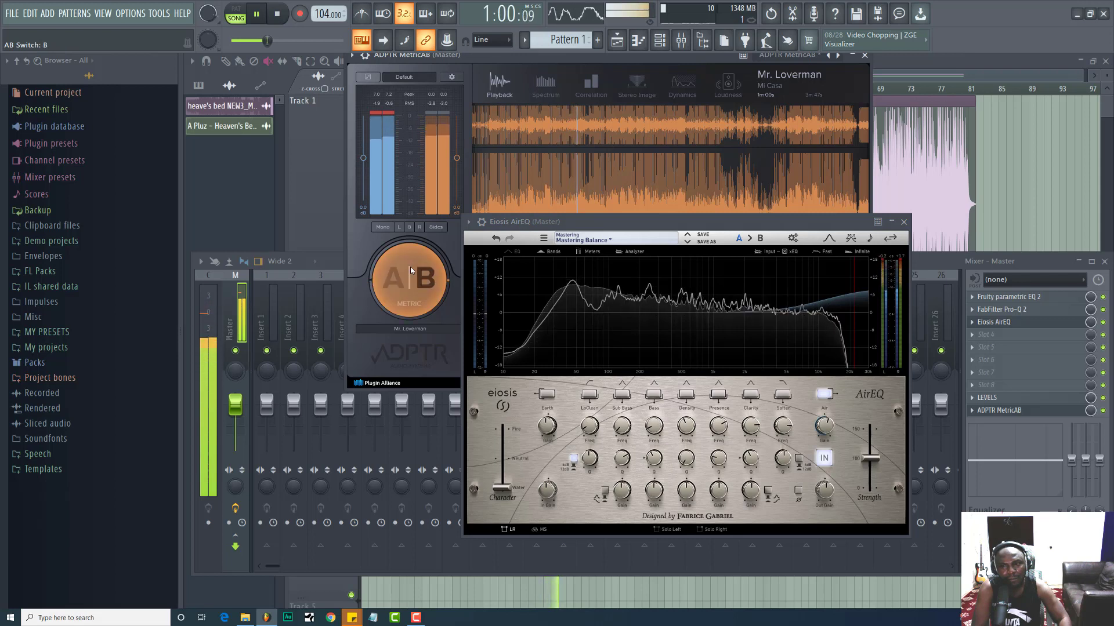
pyautogui.click(411, 270)
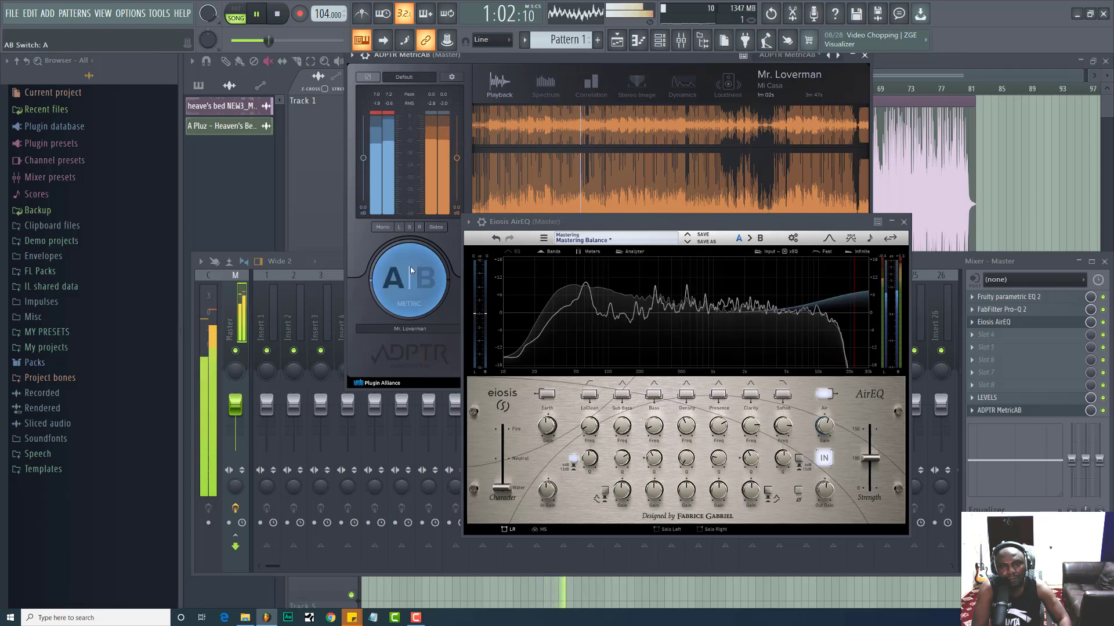
pyautogui.click(411, 270)
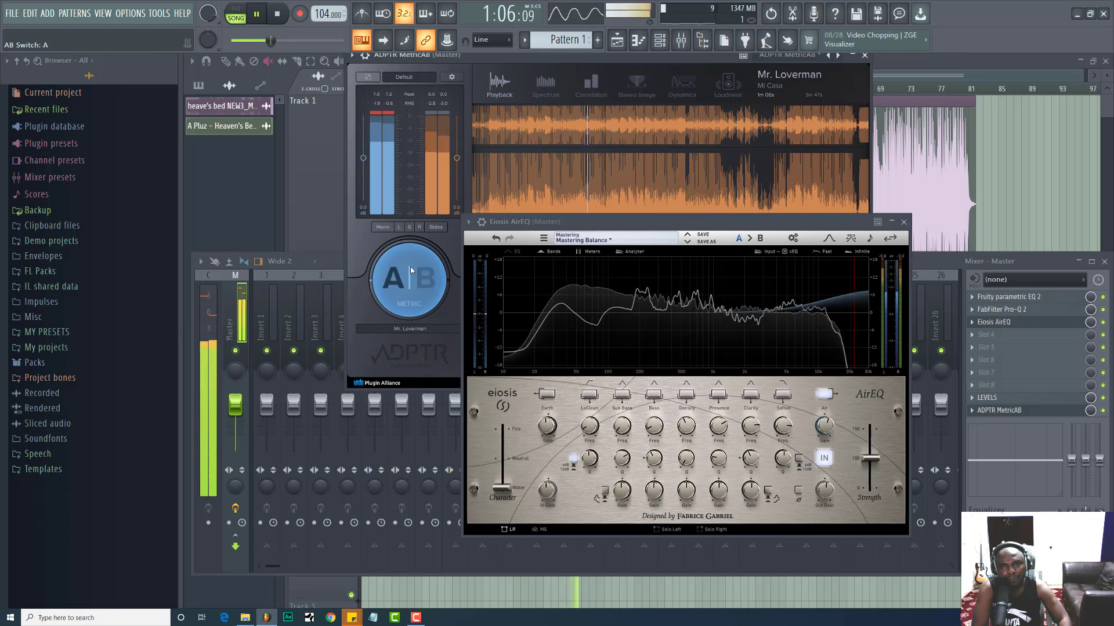
pyautogui.click(411, 270)
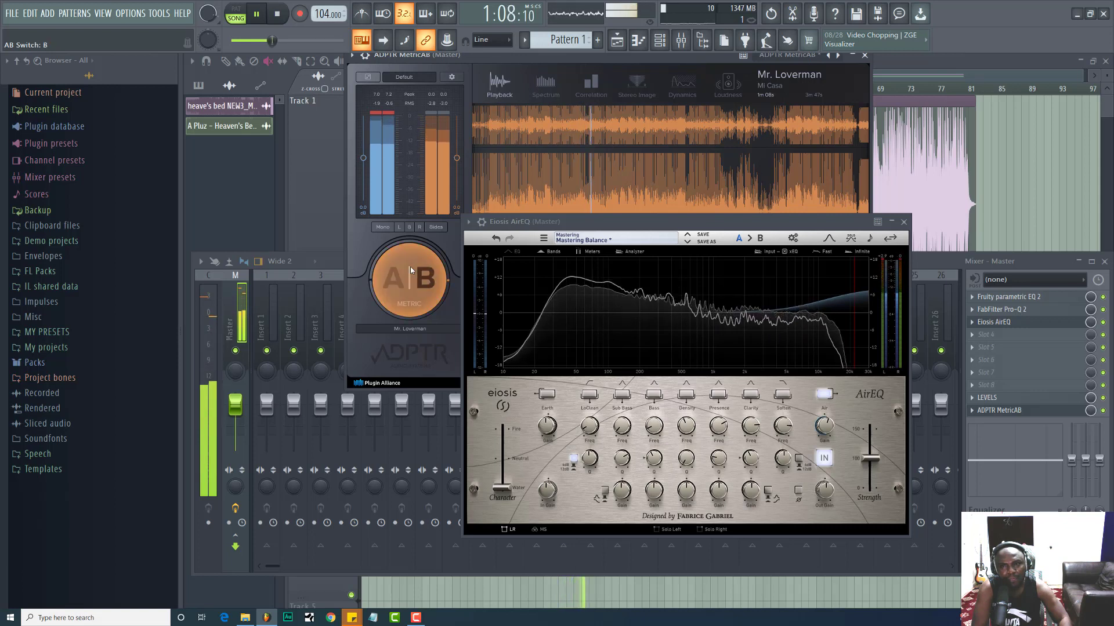
pyautogui.click(411, 270)
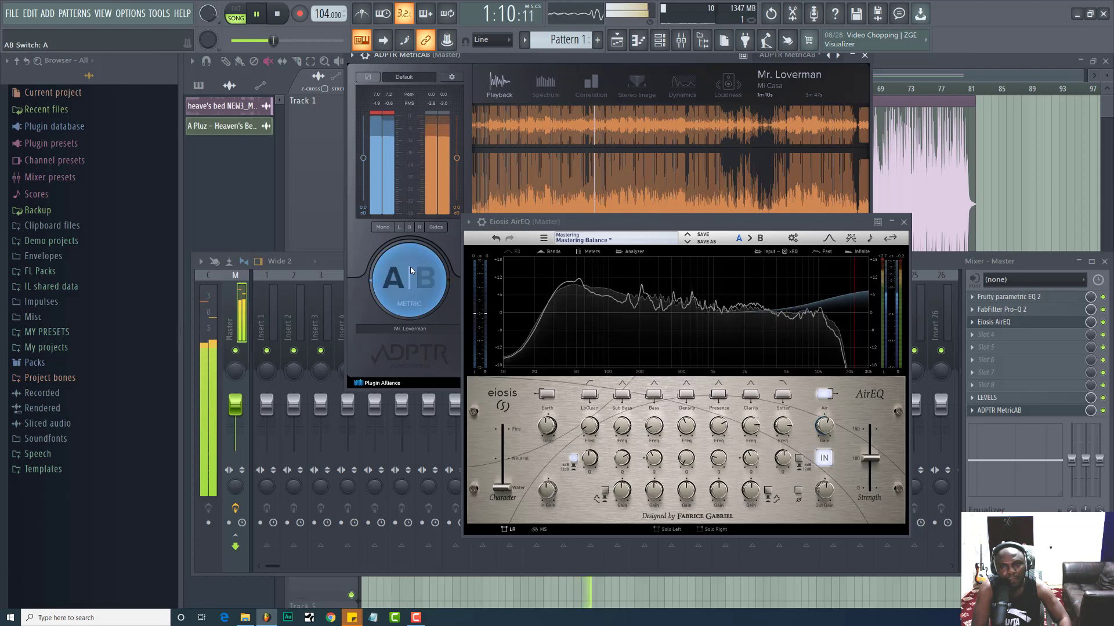
pyautogui.click(410, 269)
pyautogui.click(410, 269)
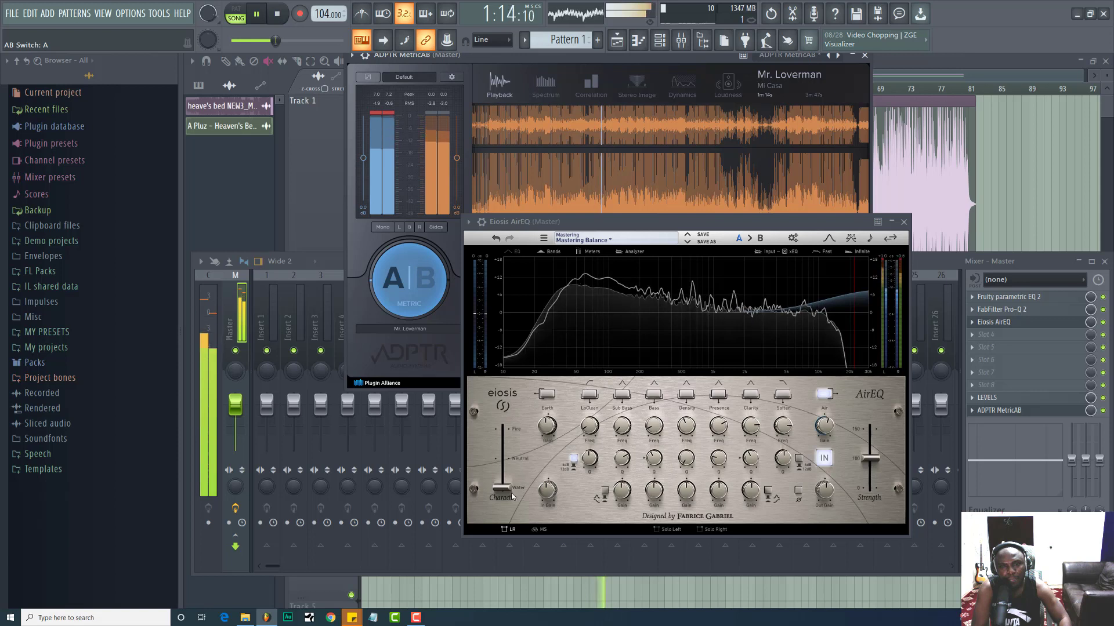
# Set AirEQ's Character to 100% Fire and compare the mix with Mr. Loverman again in MetricAB
pyautogui.moveTo(510, 493); pyautogui.dragTo(510, 430)
pyautogui.click(436, 256)
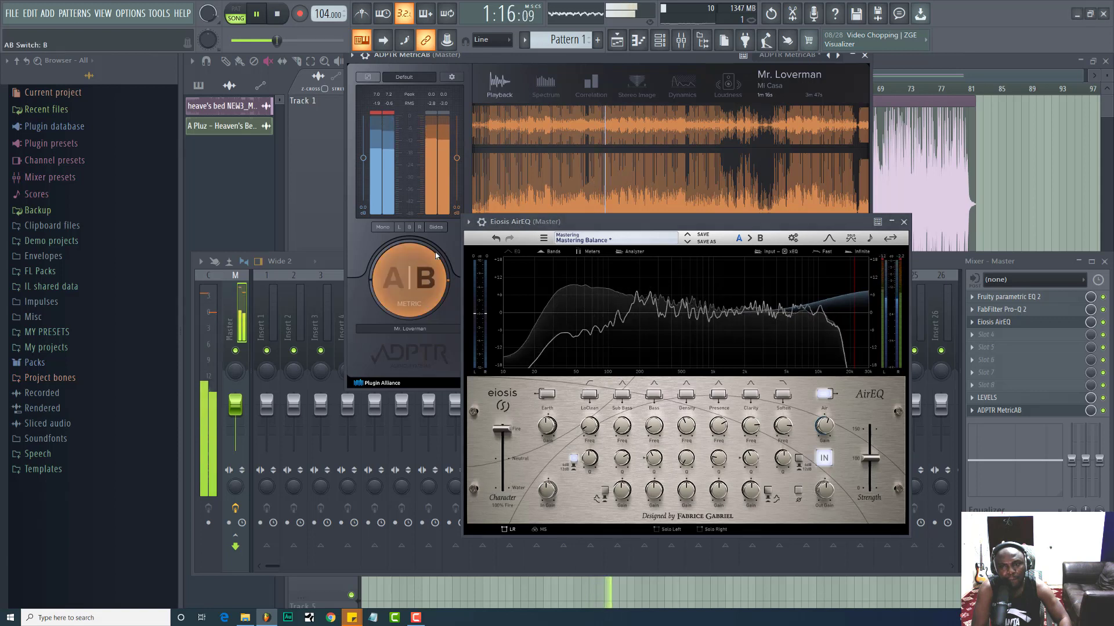
pyautogui.click(423, 269)
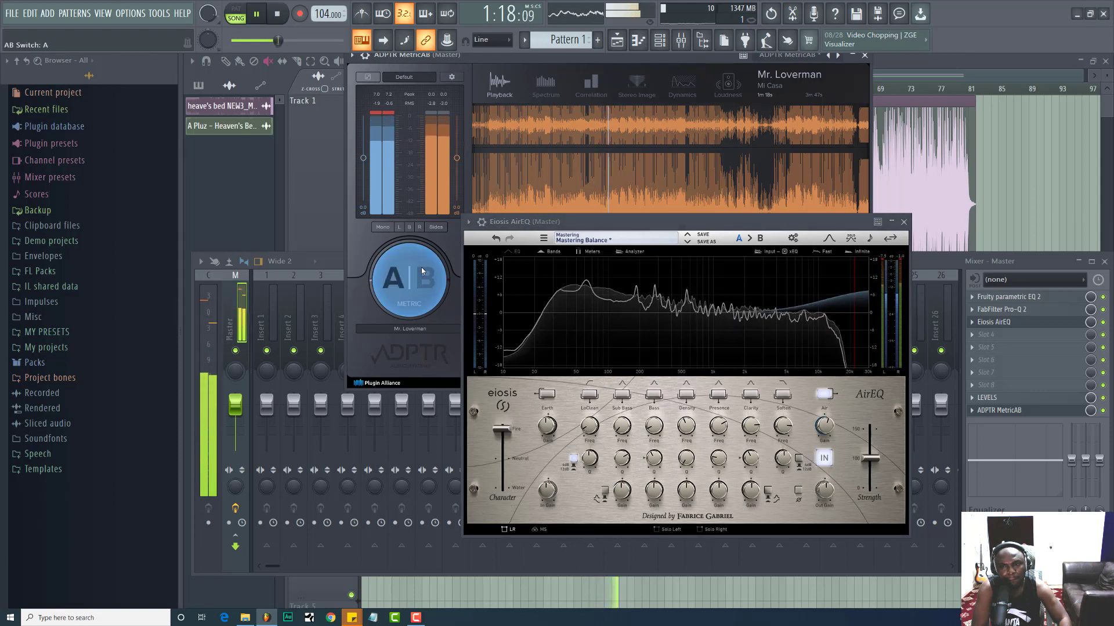
pyautogui.click(422, 271)
pyautogui.click(423, 272)
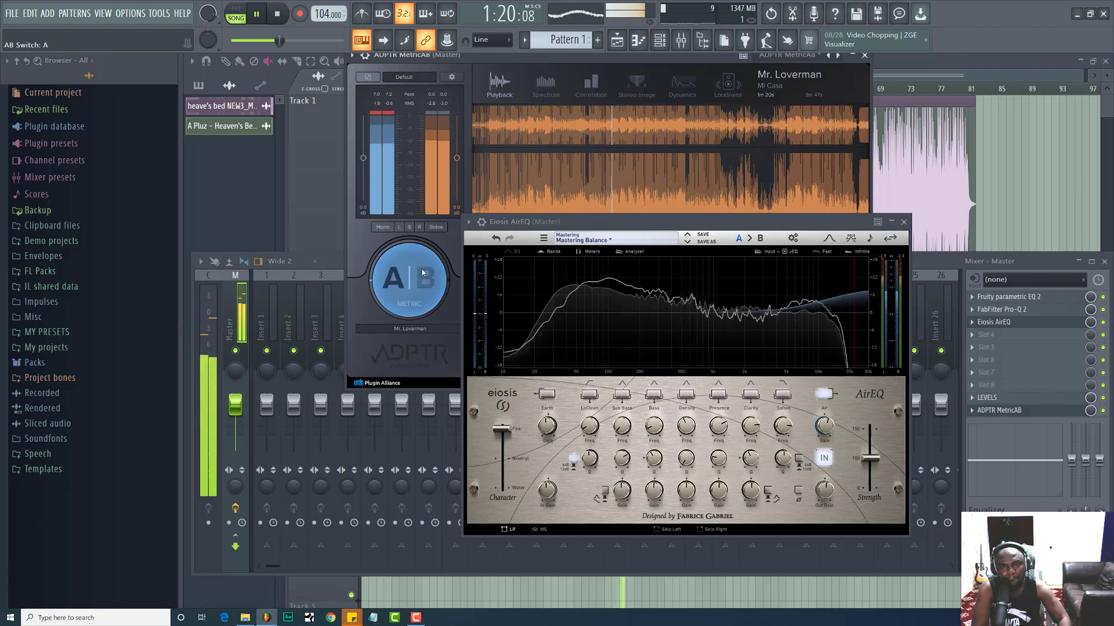
pyautogui.click(422, 272)
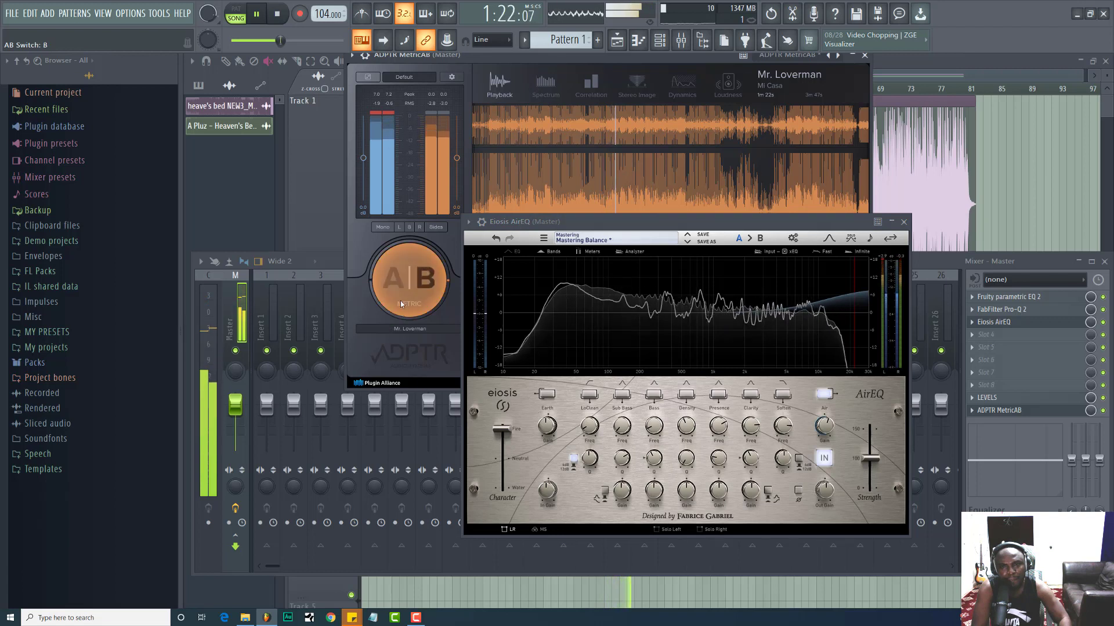
pyautogui.click(405, 283)
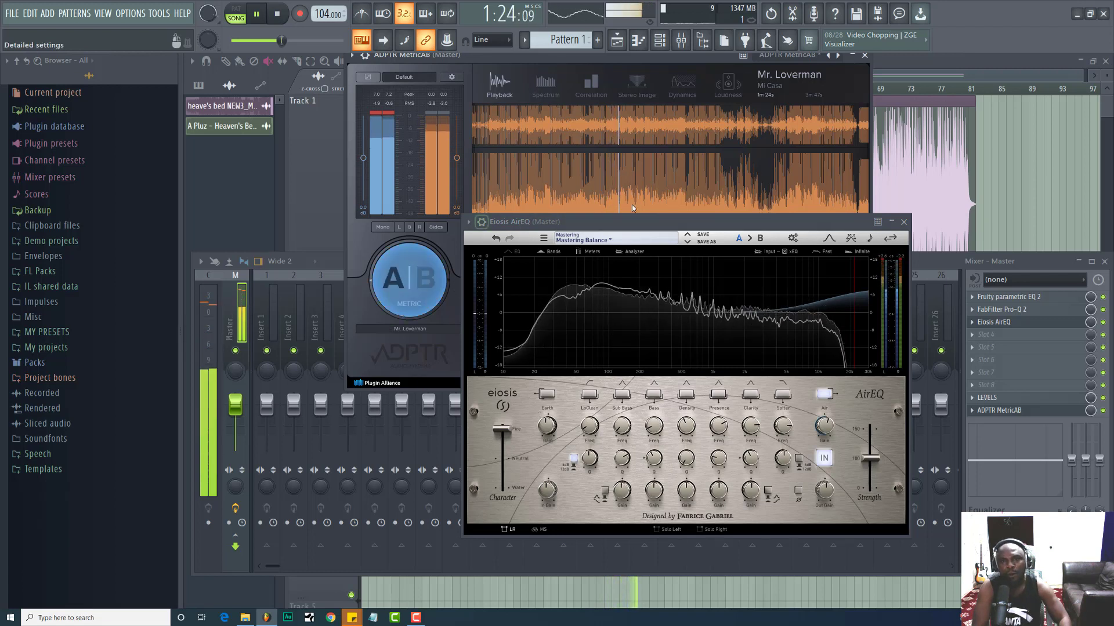
pyautogui.press('space')
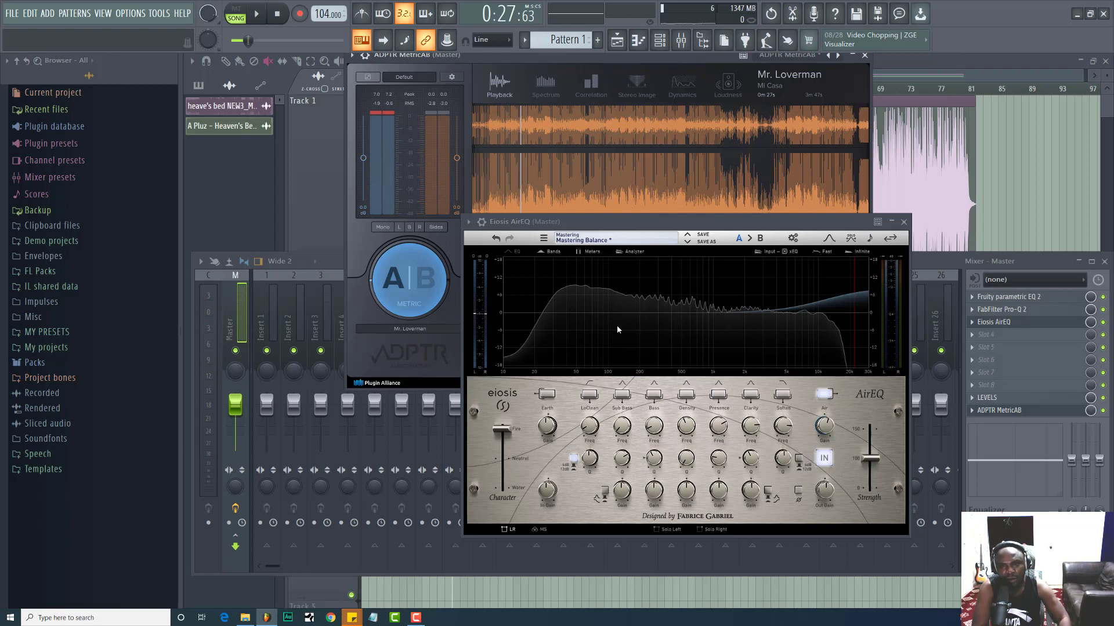
# Enable AirEQ's Clarity band and raise its gain to about 1.24 dB during playback, checking against Mr. Loverman in MetricAB
pyautogui.click(749, 397)
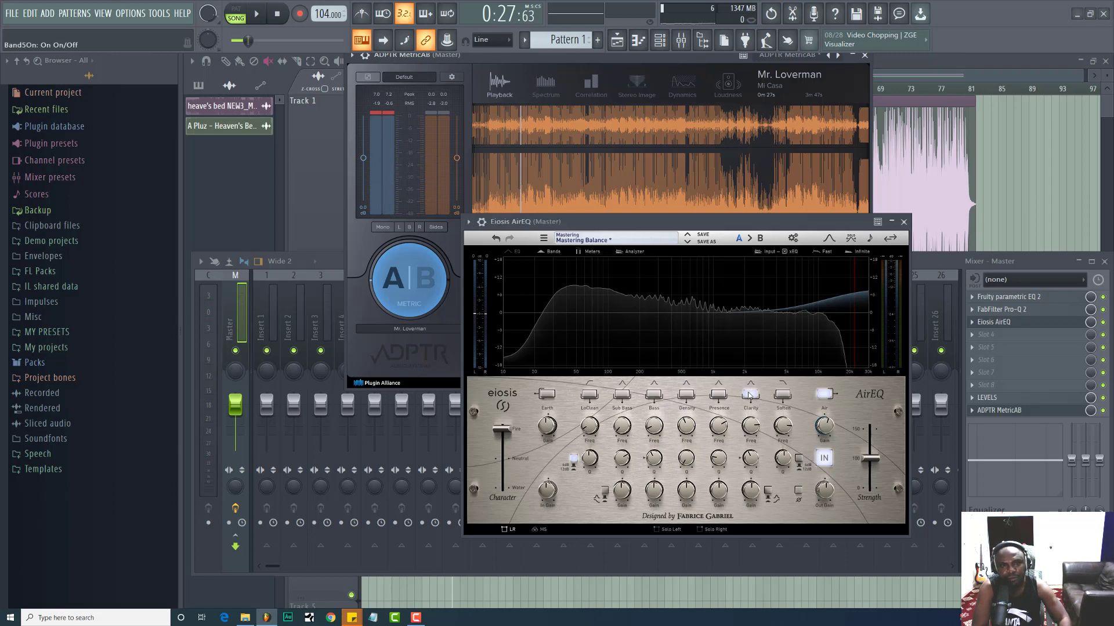
pyautogui.click(401, 286)
pyautogui.press('space')
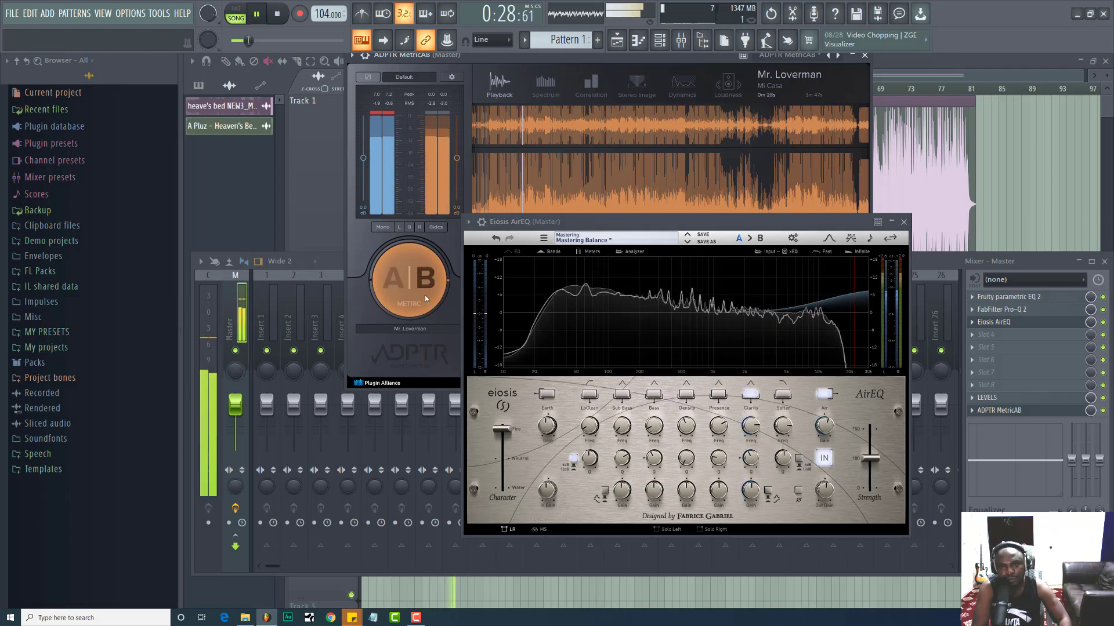
pyautogui.click(404, 281)
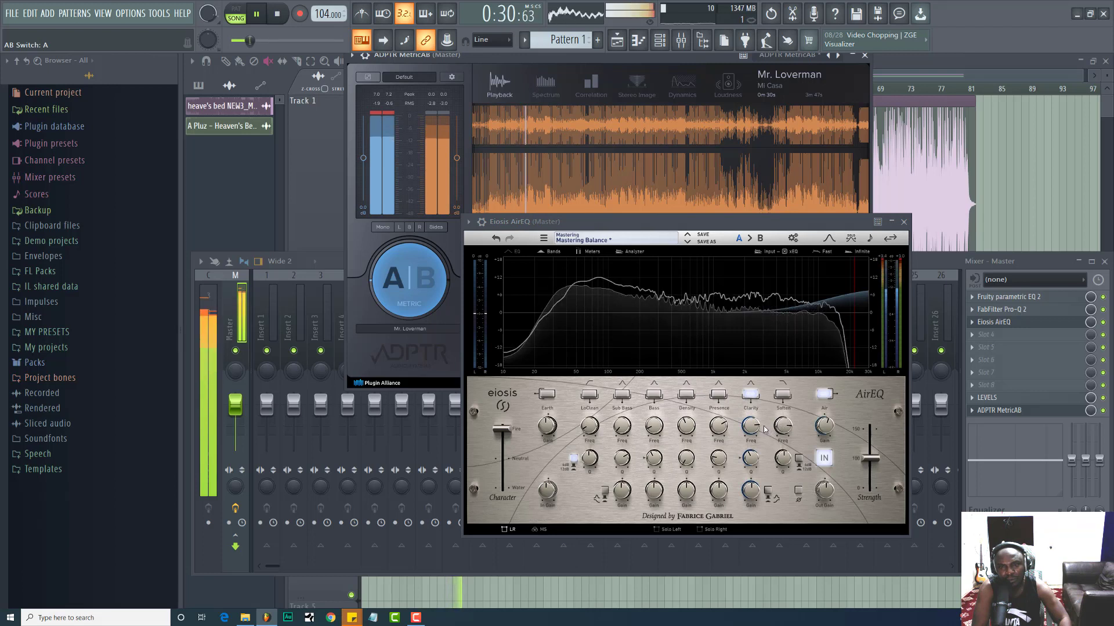
pyautogui.moveTo(755, 492)
pyautogui.mouseDown()
pyautogui.moveTo(761, 444)
pyautogui.moveTo(751, 471)
pyautogui.mouseUp()
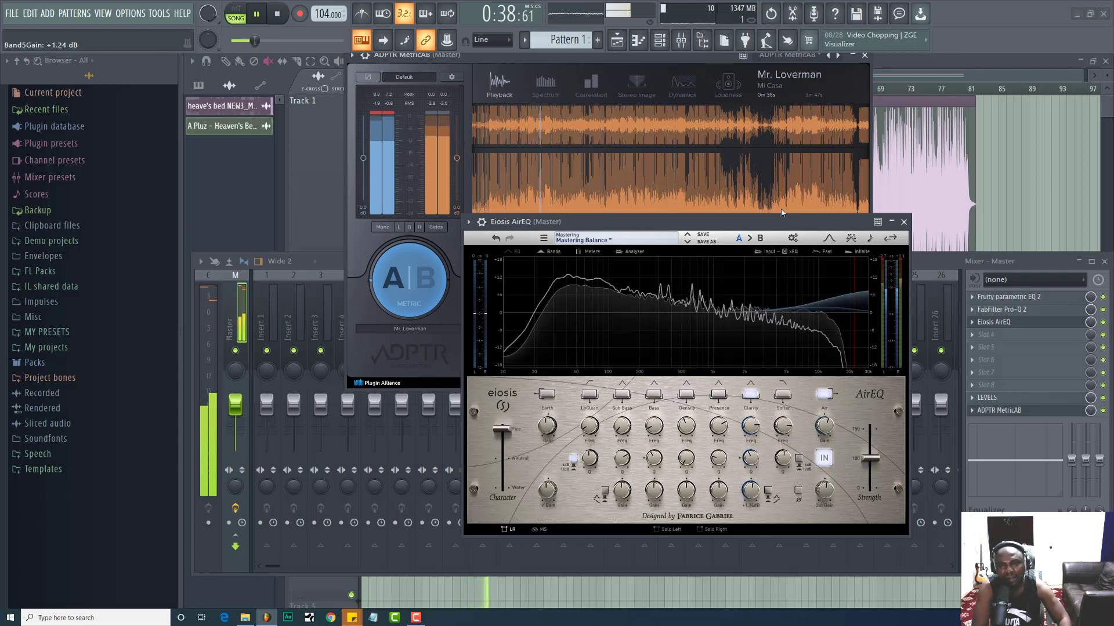
pyautogui.press('space')
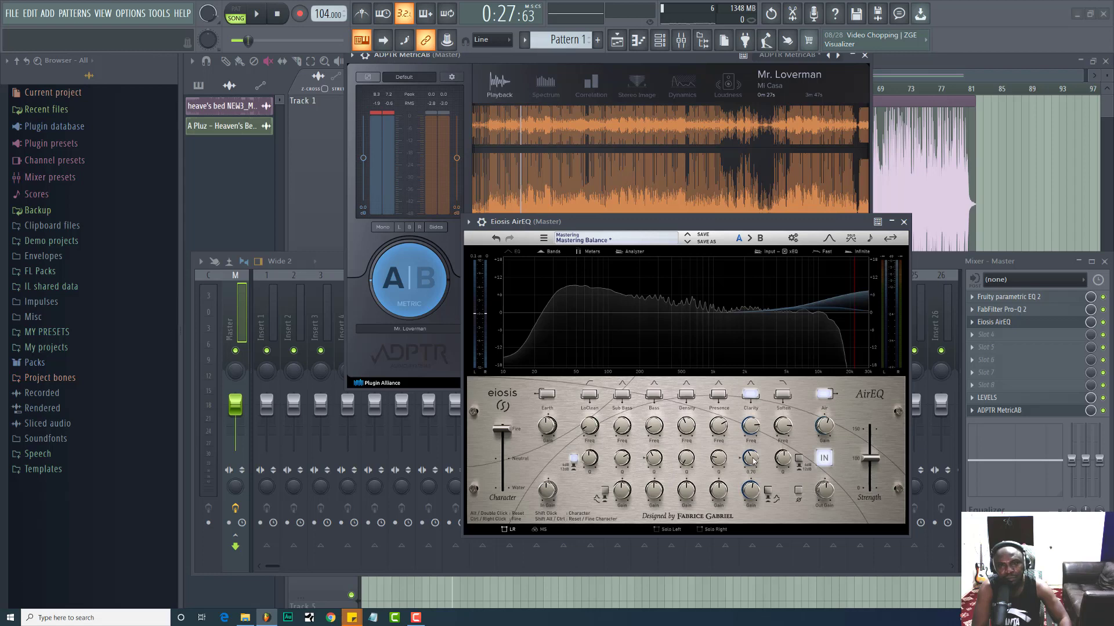
# Switch MetricAB repeatedly between the mix and Mr. Loverman during playback to judge the Clarity boost
pyautogui.press('space')
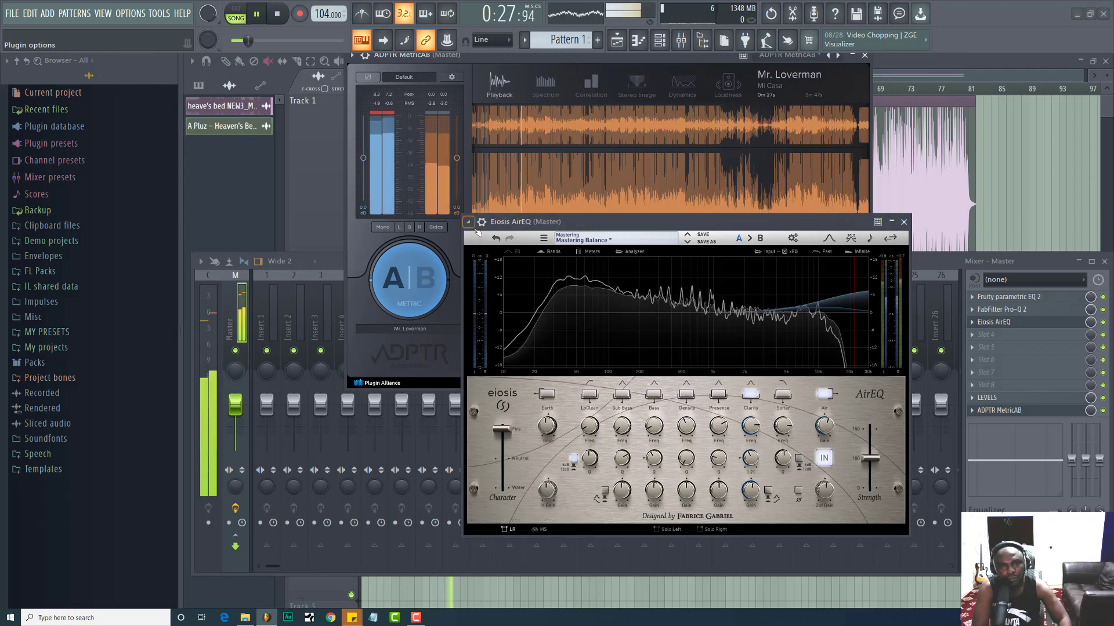
pyautogui.click(468, 222)
pyautogui.click(500, 463)
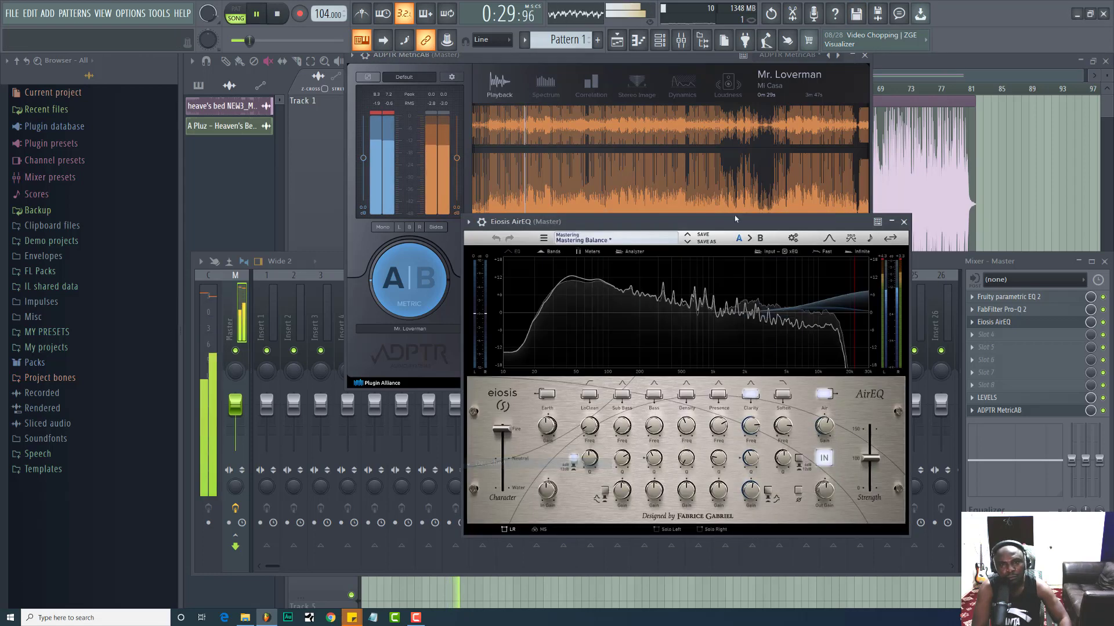
pyautogui.click(411, 276)
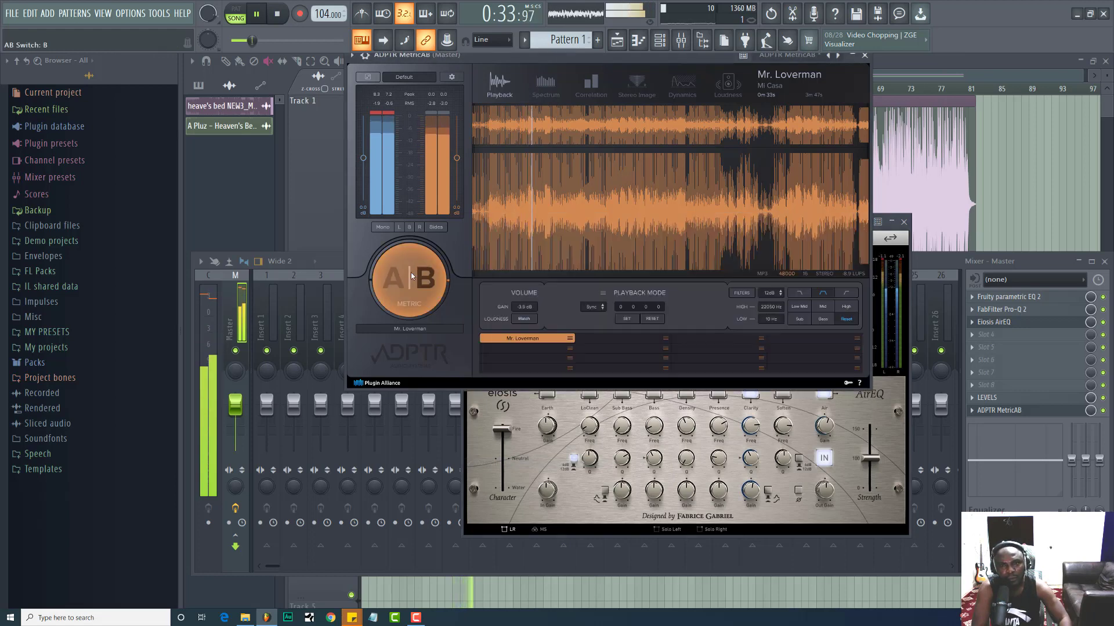
pyautogui.click(411, 277)
pyautogui.click(411, 277)
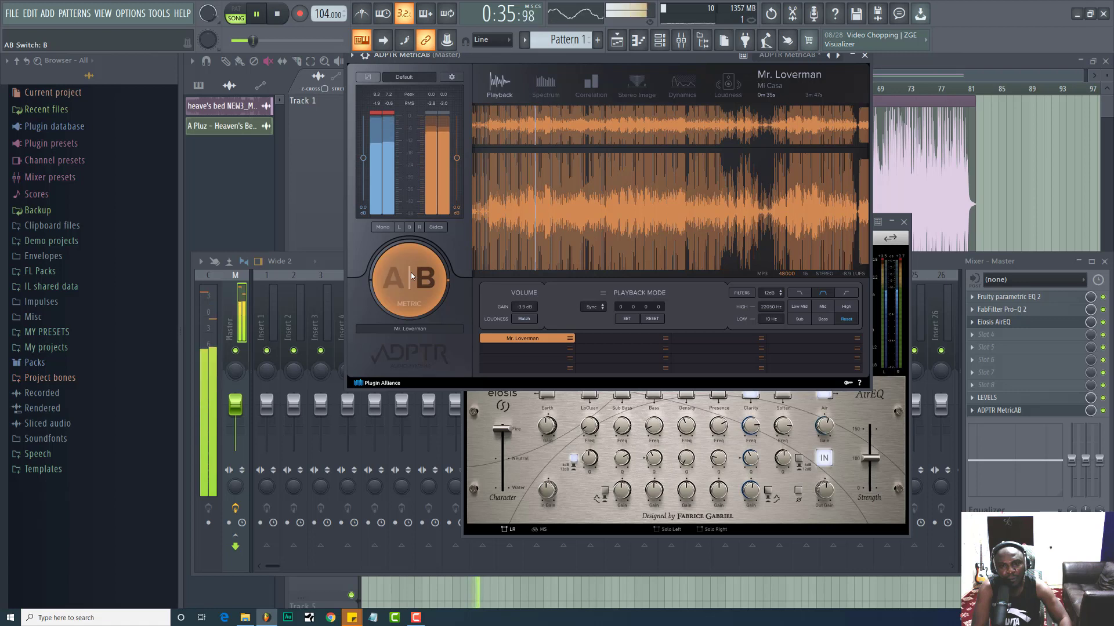
pyautogui.click(411, 277)
pyautogui.click(411, 277)
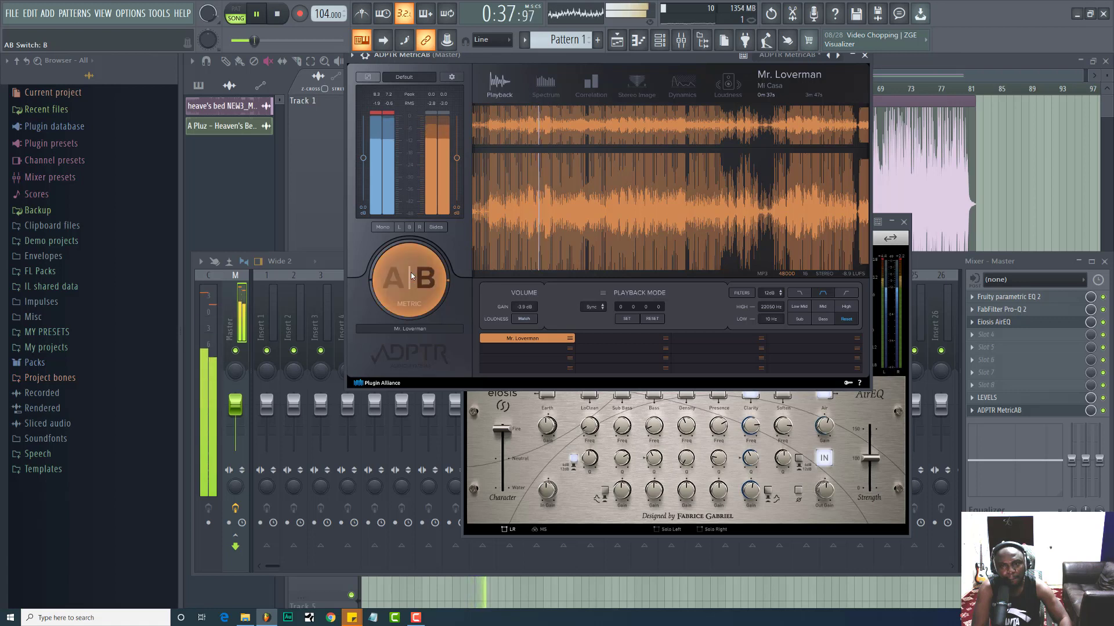
pyautogui.click(411, 277)
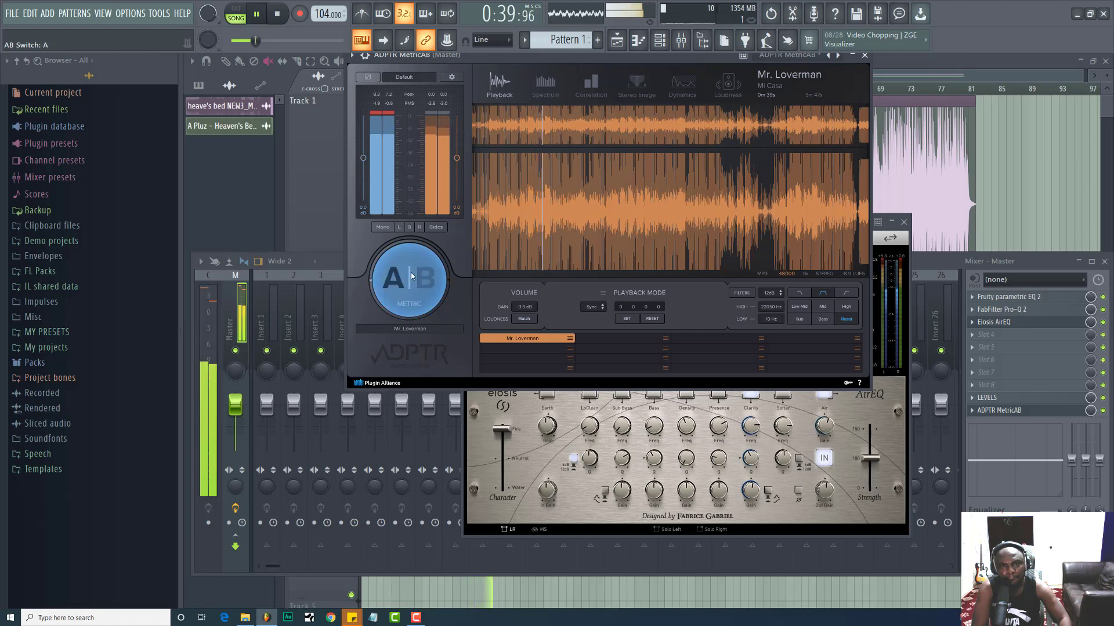
pyautogui.click(411, 277)
pyautogui.click(411, 276)
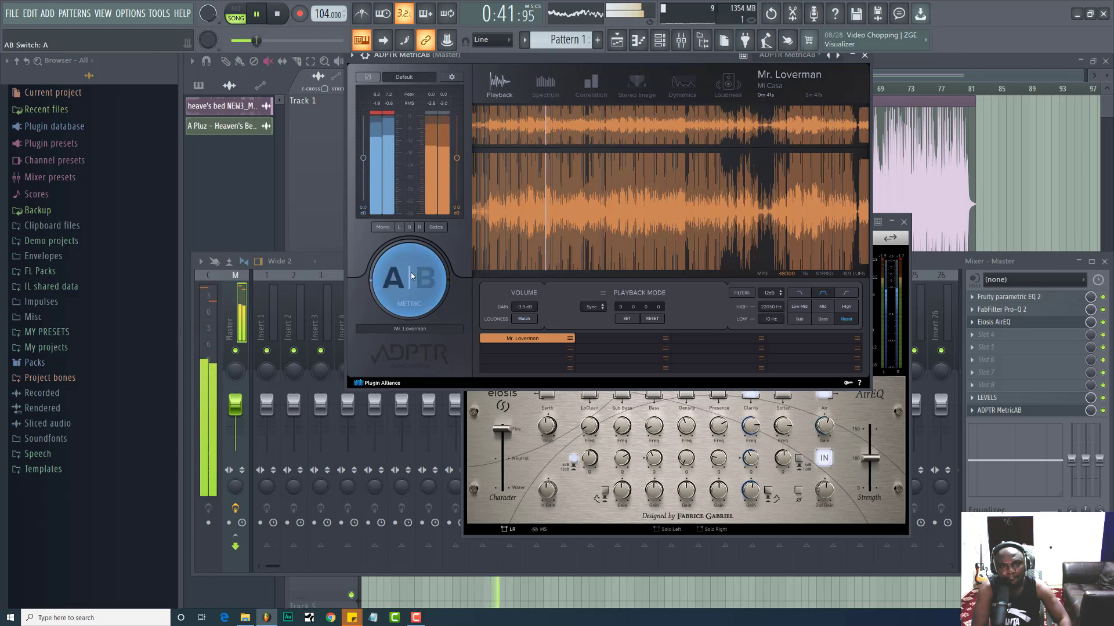
pyautogui.click(412, 276)
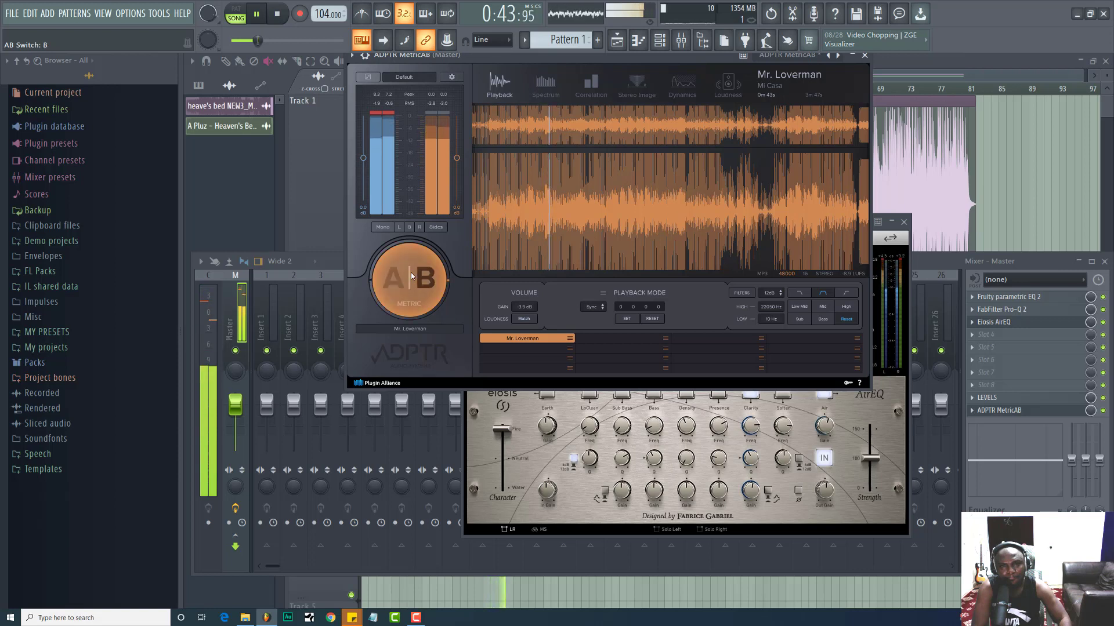
pyautogui.click(411, 276)
pyautogui.click(411, 277)
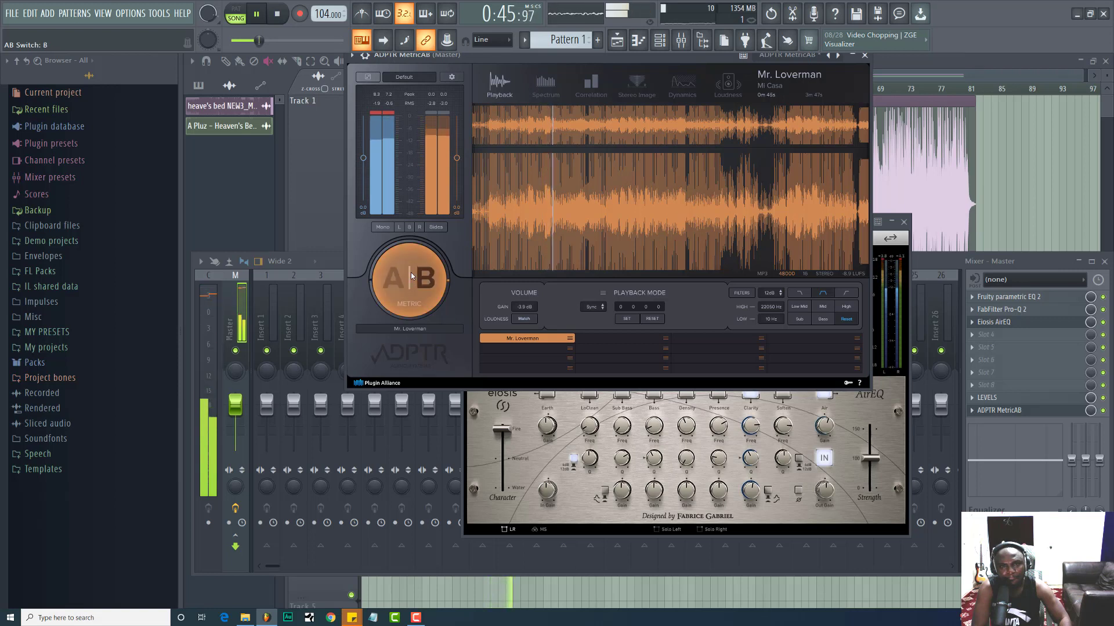
pyautogui.click(411, 277)
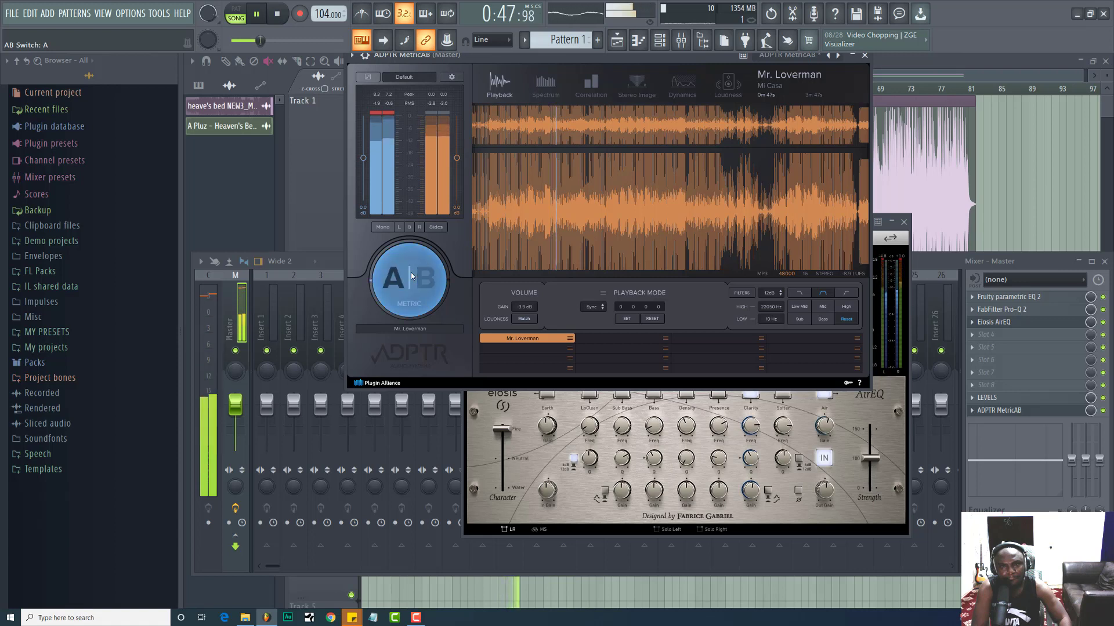
pyautogui.click(412, 277)
pyautogui.click(411, 277)
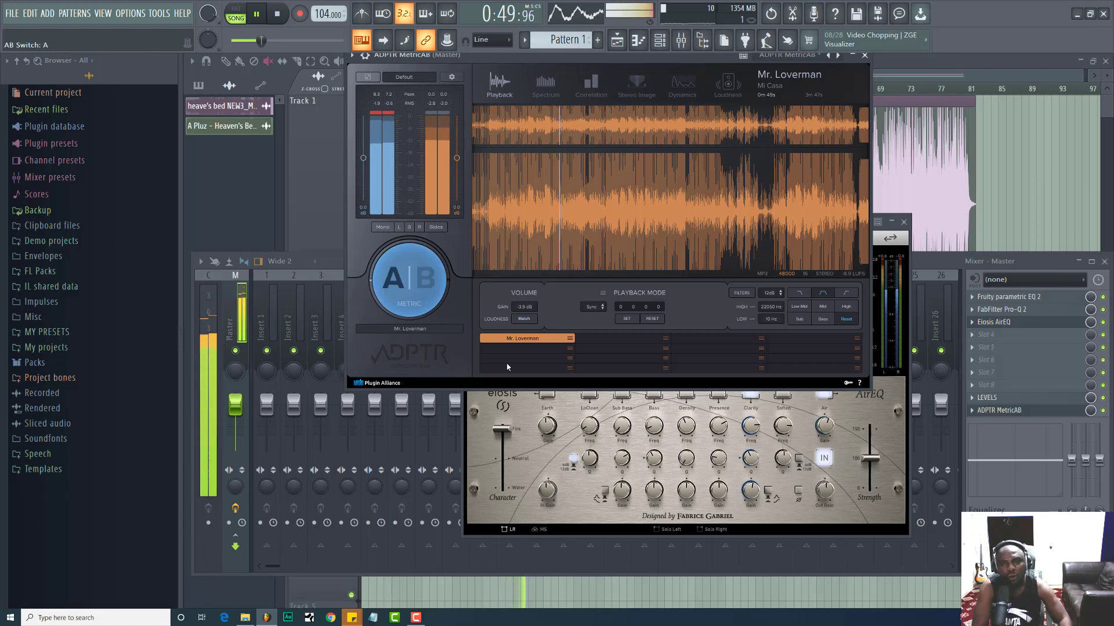
pyautogui.press('space')
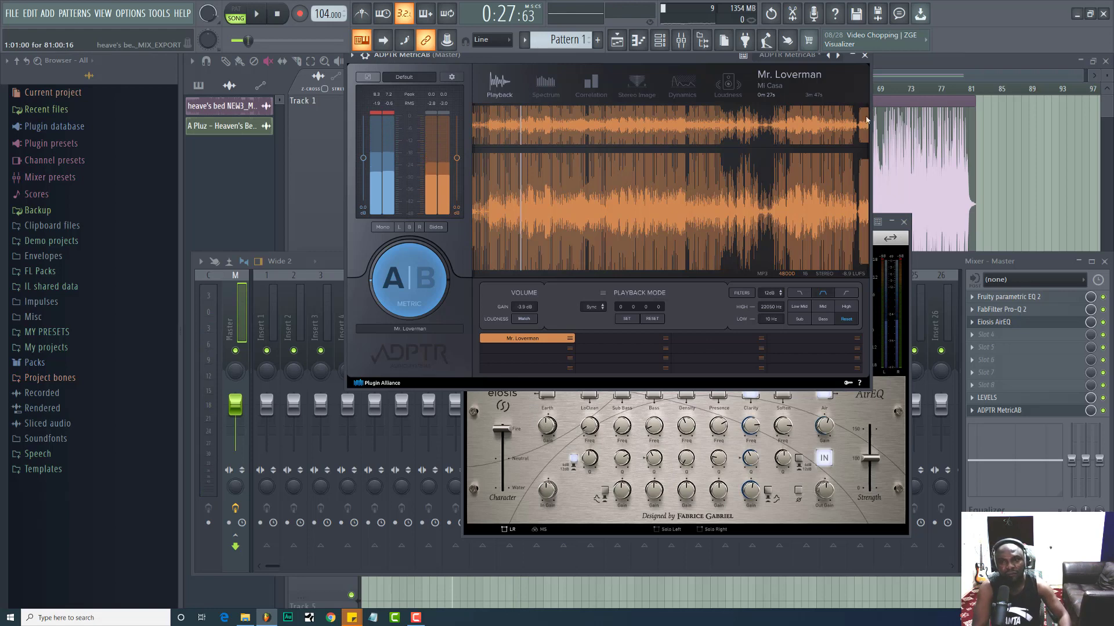
# Close AirEQ and reposition MetricAB so that its whole window is visible above the mixer
pyautogui.click(852, 413)
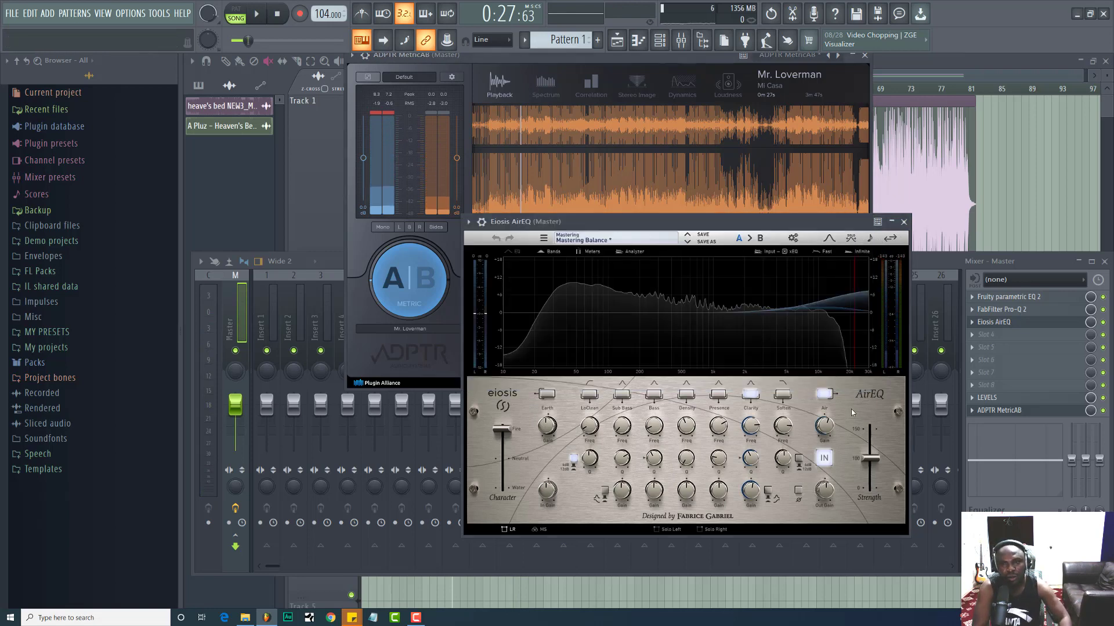
pyautogui.click(904, 222)
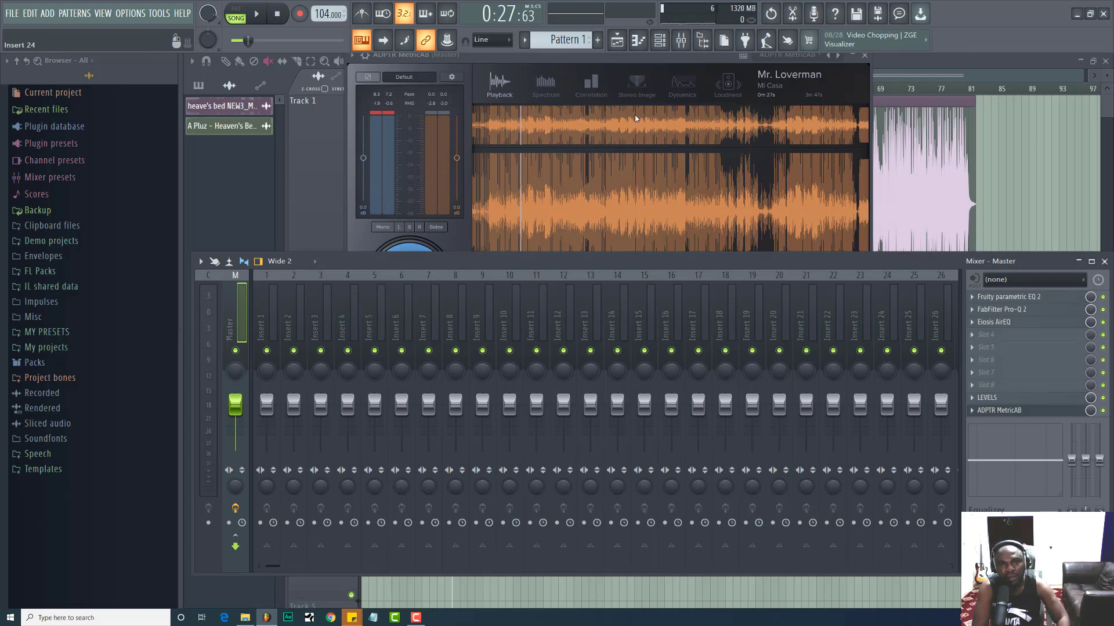
pyautogui.moveTo(591, 63); pyautogui.dragTo(583, 85)
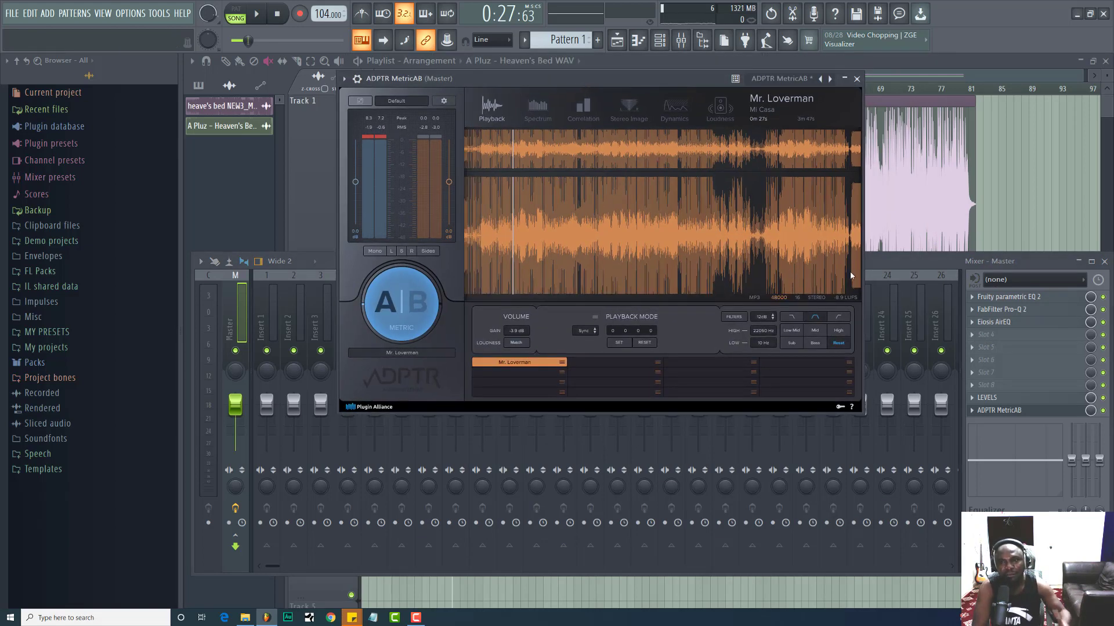
# Load FabFilter Saturn 2 into effect slot 4 of the Master track and place its window over the mixer
pyautogui.click(972, 337)
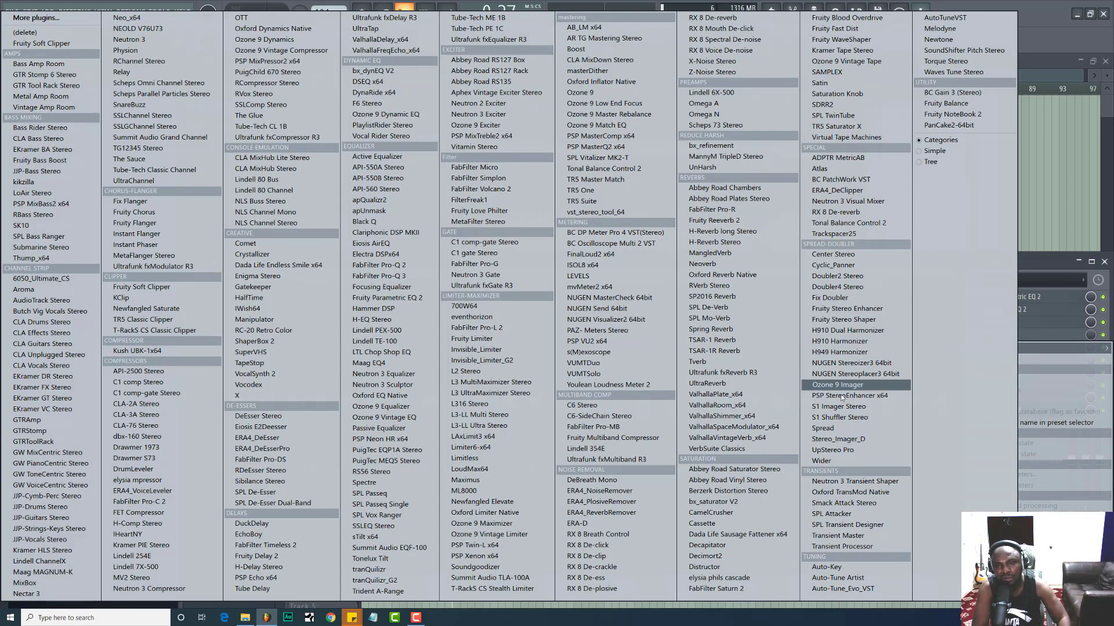
pyautogui.click(722, 589)
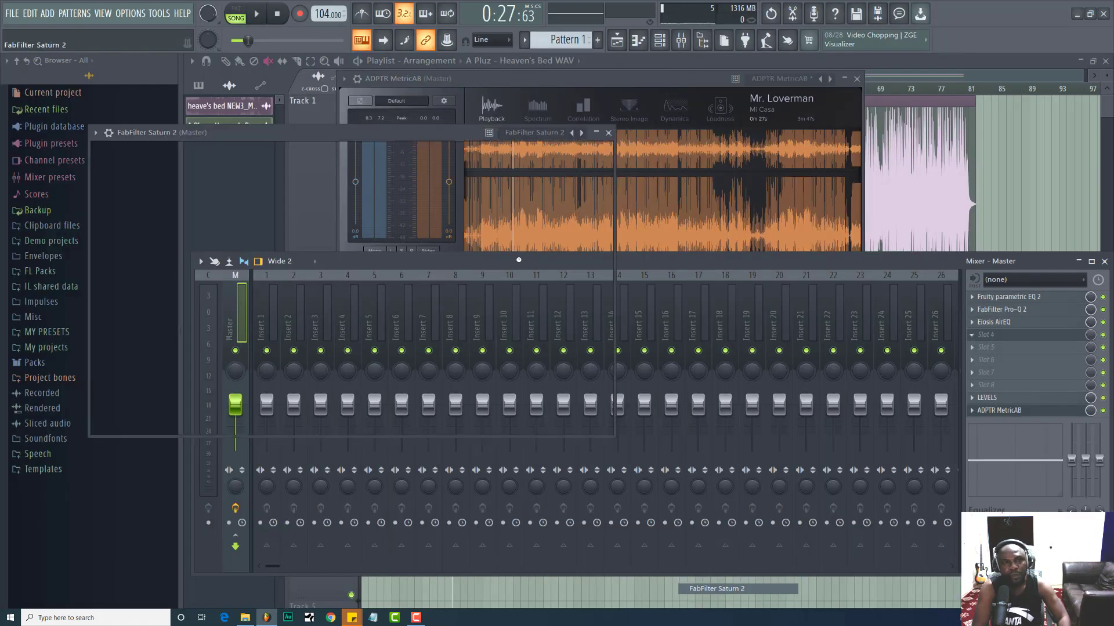
pyautogui.moveTo(387, 131); pyautogui.dragTo(689, 193)
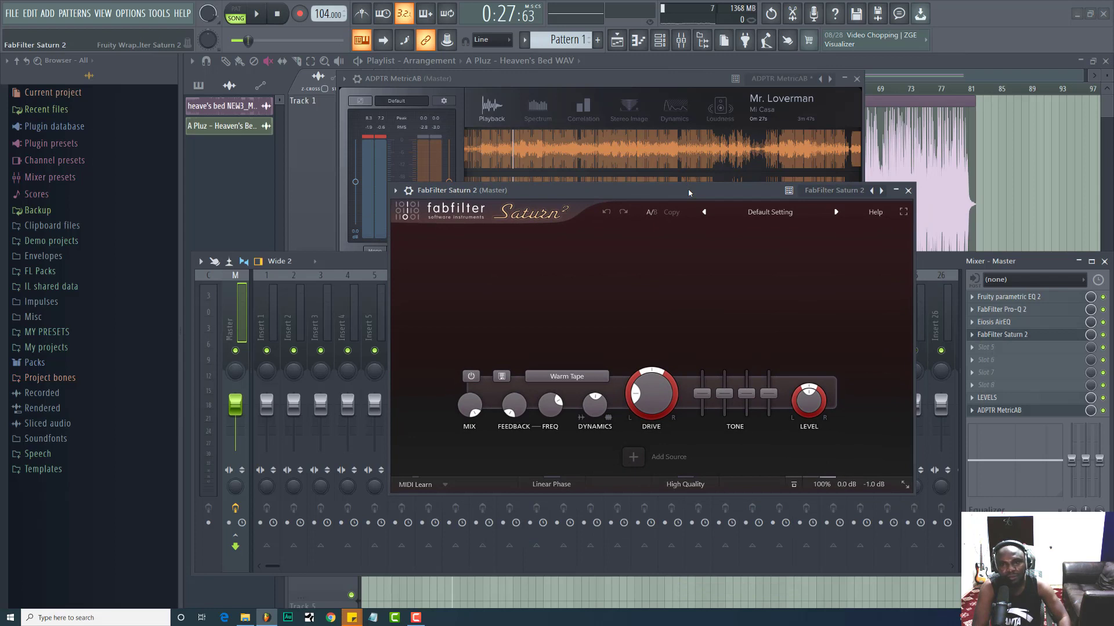
# Compare the mix with Saturn 2 bypassed and enabled during playback, and look over its saturation style categories
pyautogui.press('space')
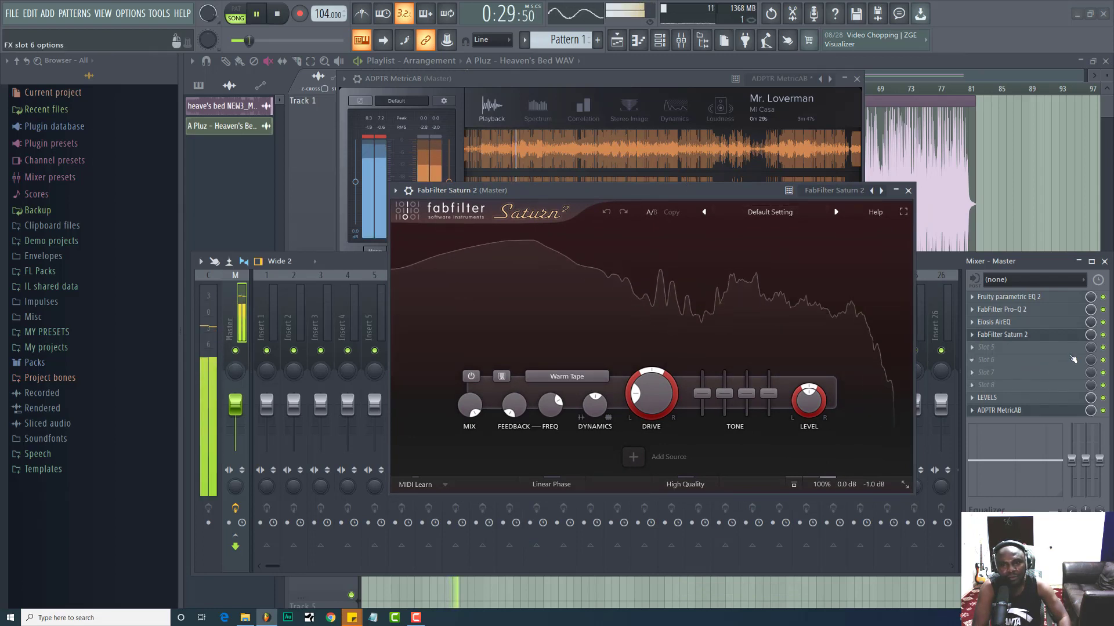
pyautogui.click(1104, 337)
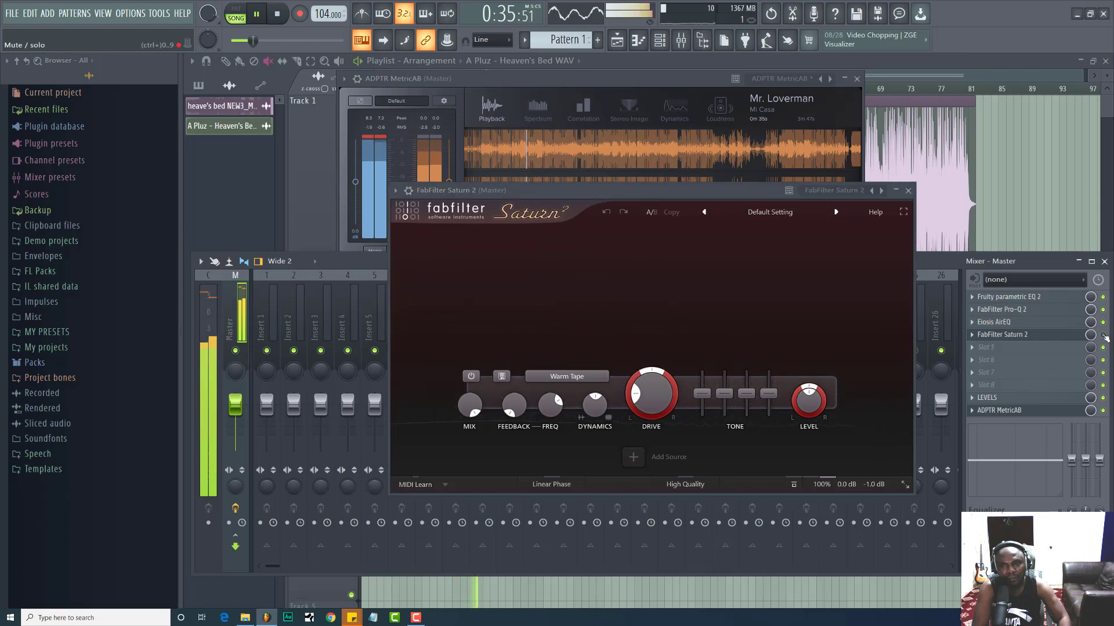
pyautogui.click(1104, 336)
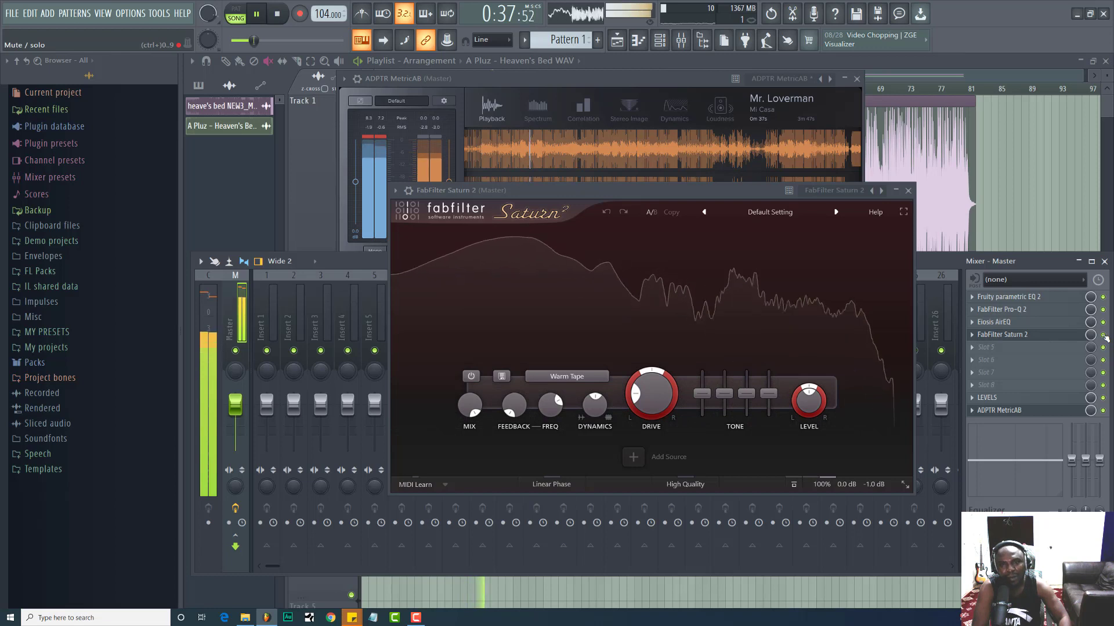
pyautogui.press('space')
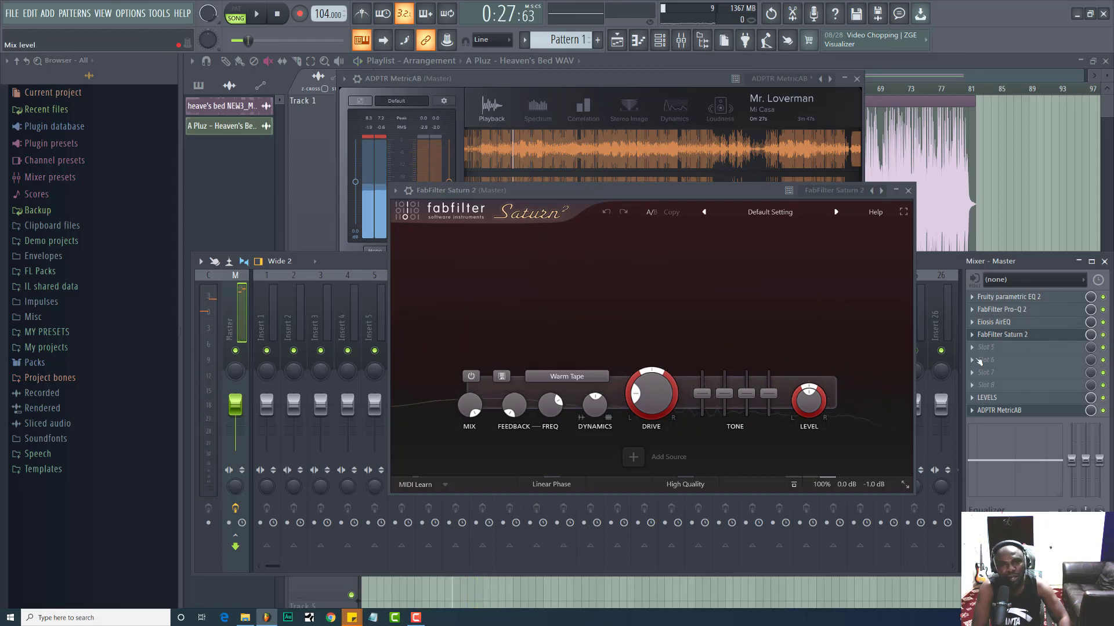
pyautogui.click(566, 377)
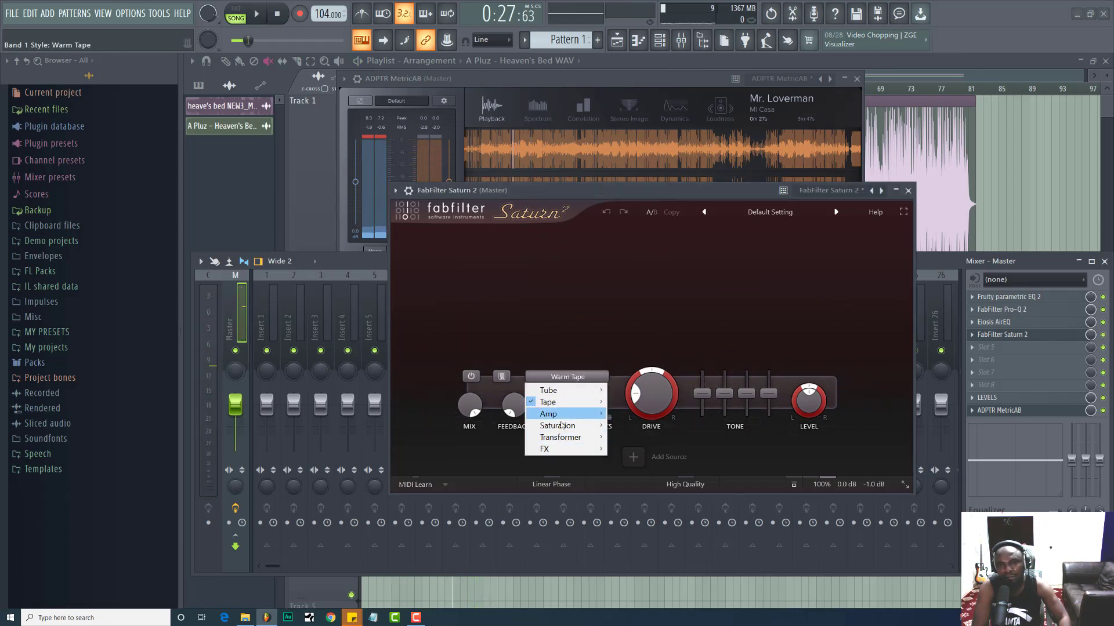
pyautogui.click(622, 203)
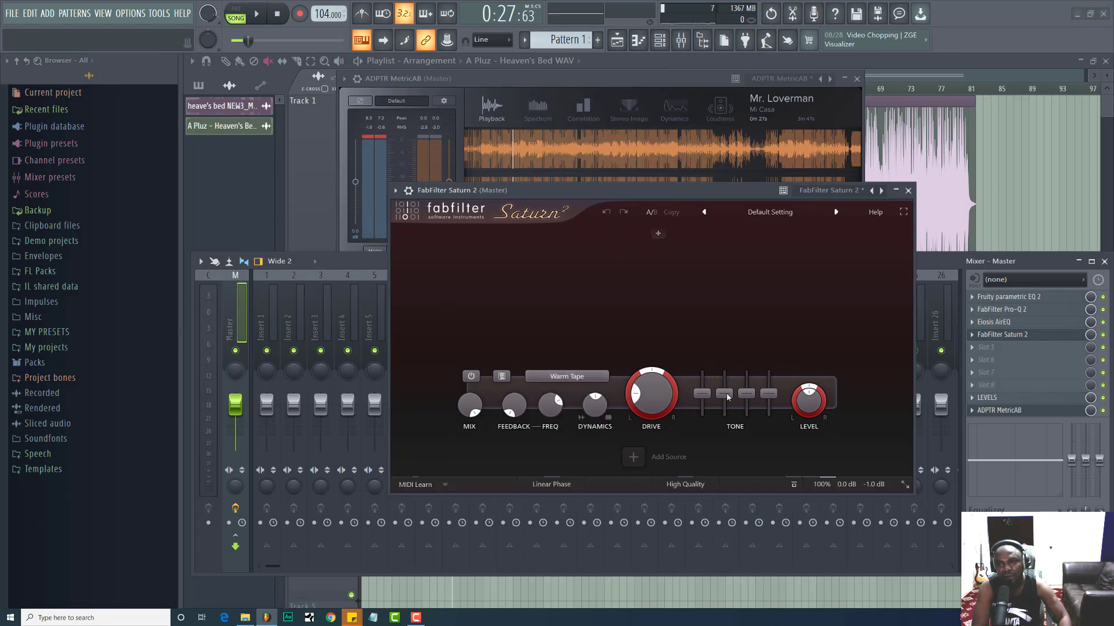
# Reopen AirEQ beside Saturn 2, lower its Air gain slightly while the mix plays, and close it
pyautogui.press('space')
pyautogui.click(1011, 322)
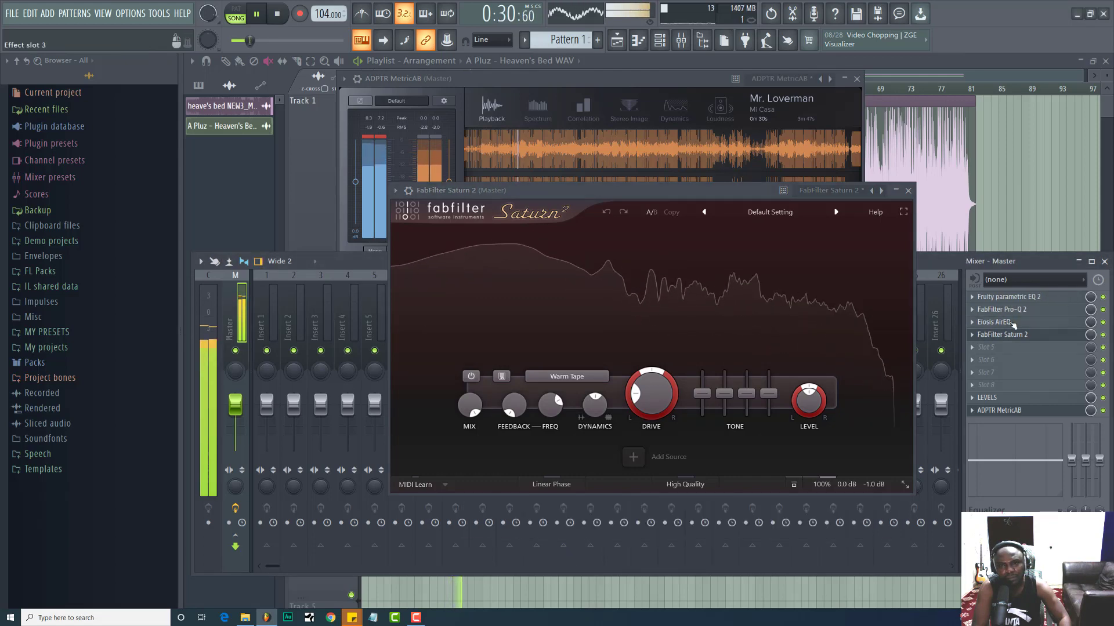
pyautogui.moveTo(718, 192); pyautogui.dragTo(437, 144)
pyautogui.moveTo(783, 221); pyautogui.dragTo(985, 123)
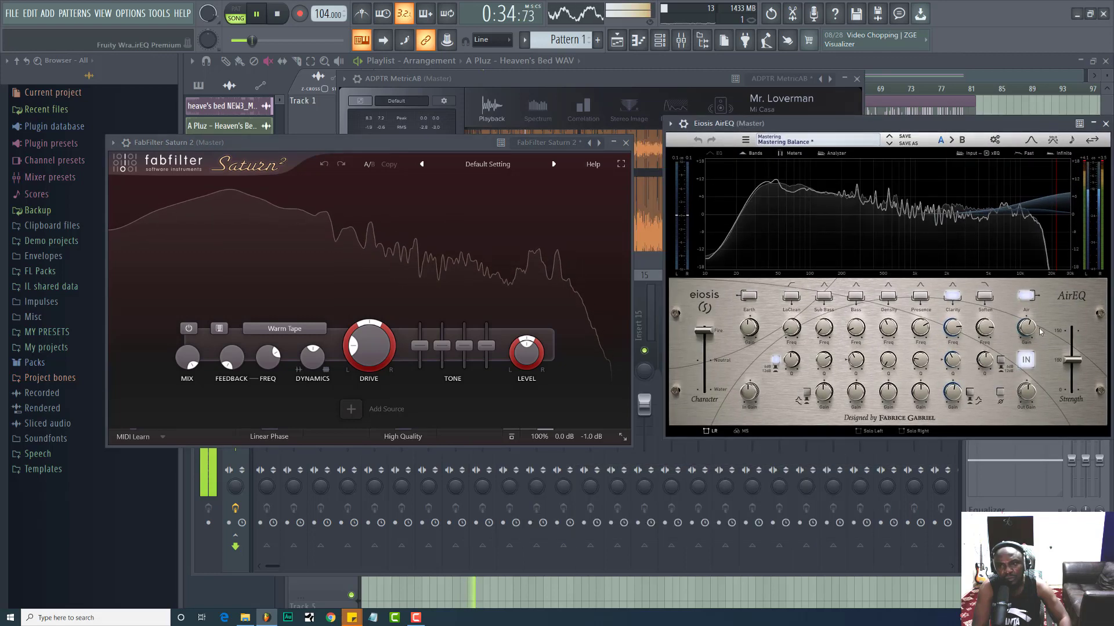
pyautogui.moveTo(1026, 328); pyautogui.dragTo(1026, 333)
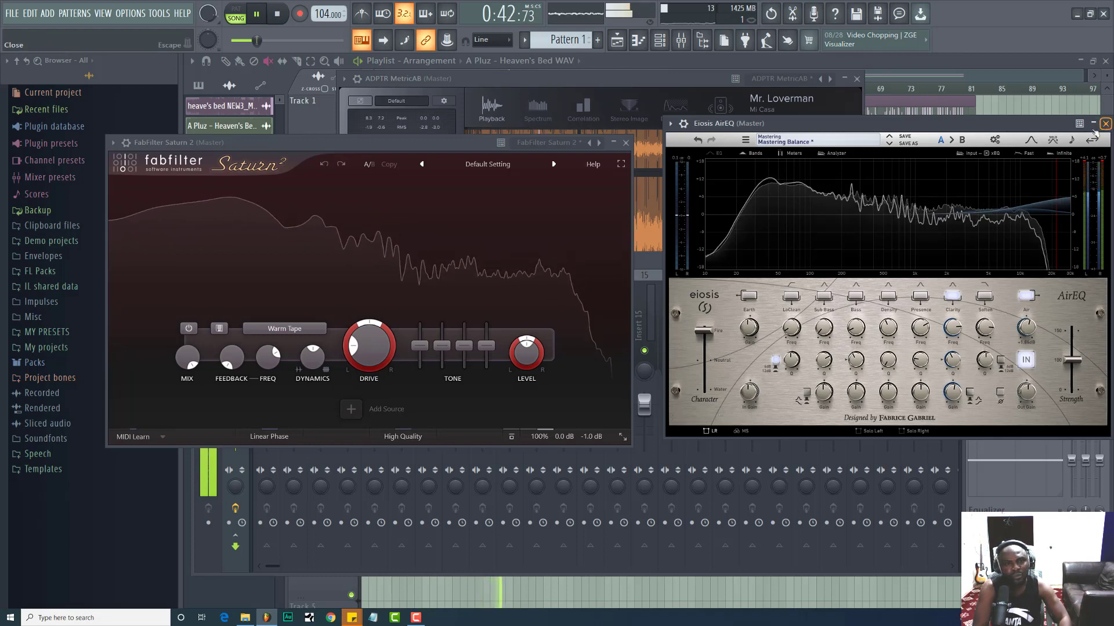
pyautogui.click(1105, 123)
# Center Saturn 2 over the mixer and set its Band 1 style to Subtle Tape
pyautogui.moveTo(401, 142); pyautogui.dragTo(578, 195)
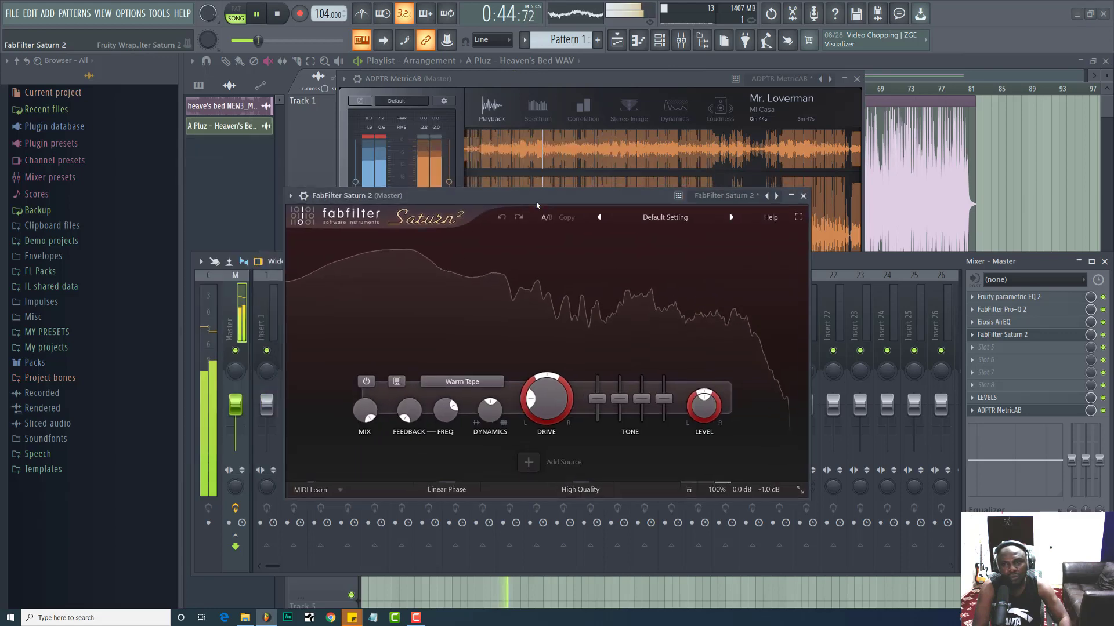
pyautogui.click(462, 382)
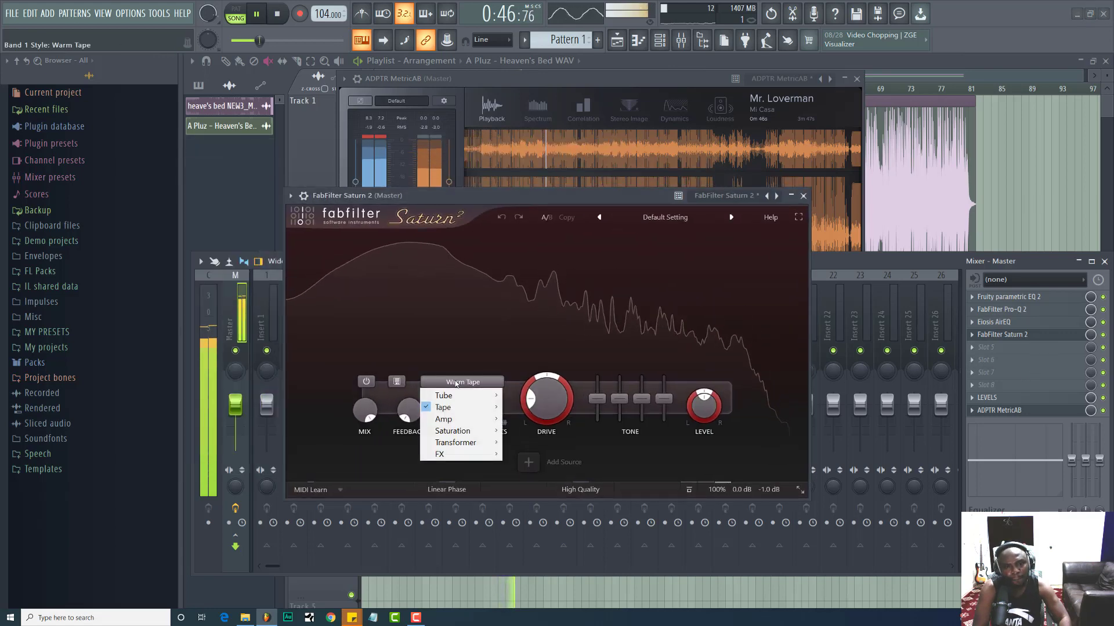
pyautogui.moveTo(472, 409)
pyautogui.click(534, 407)
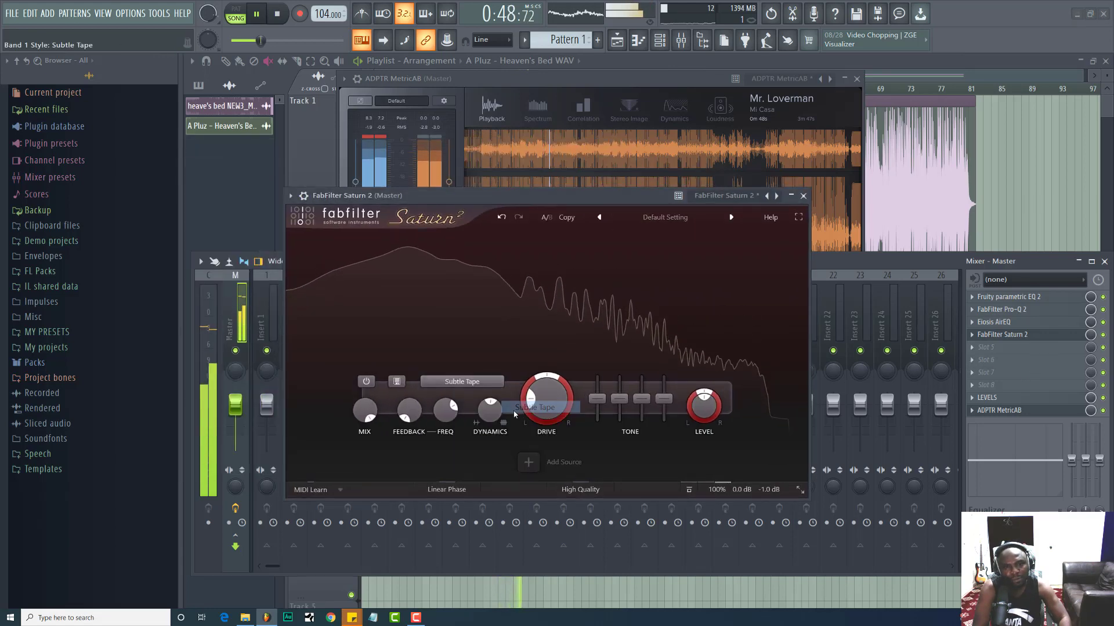
# Set Saturn 2's Band 1 style to Clean Tape and keep its processing quality at High Quality
pyautogui.click(462, 381)
pyautogui.moveTo(464, 408)
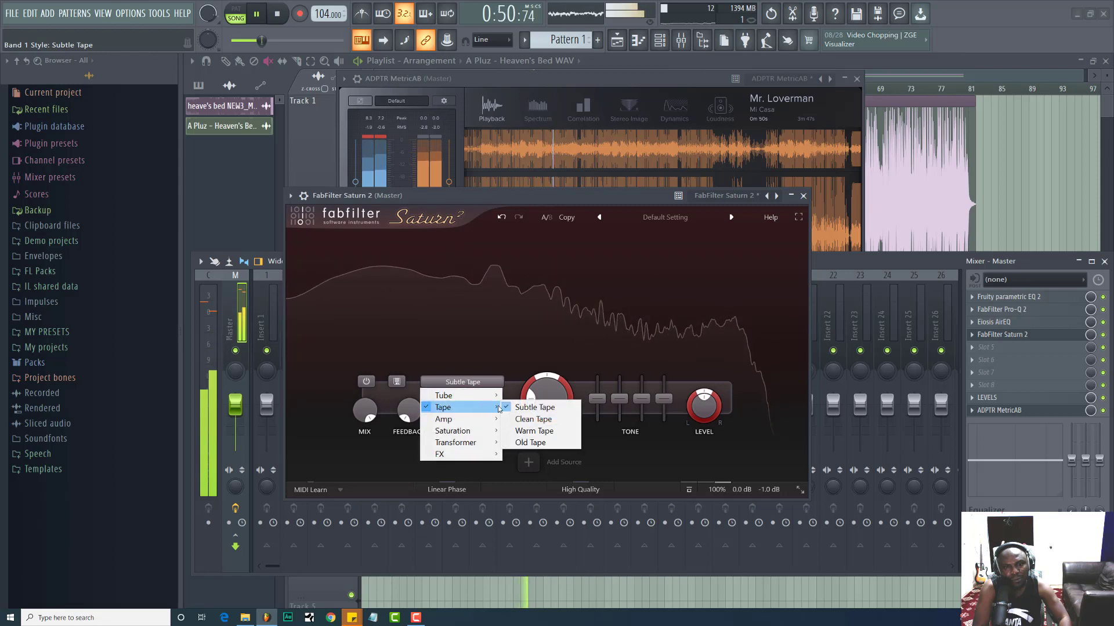
pyautogui.click(531, 420)
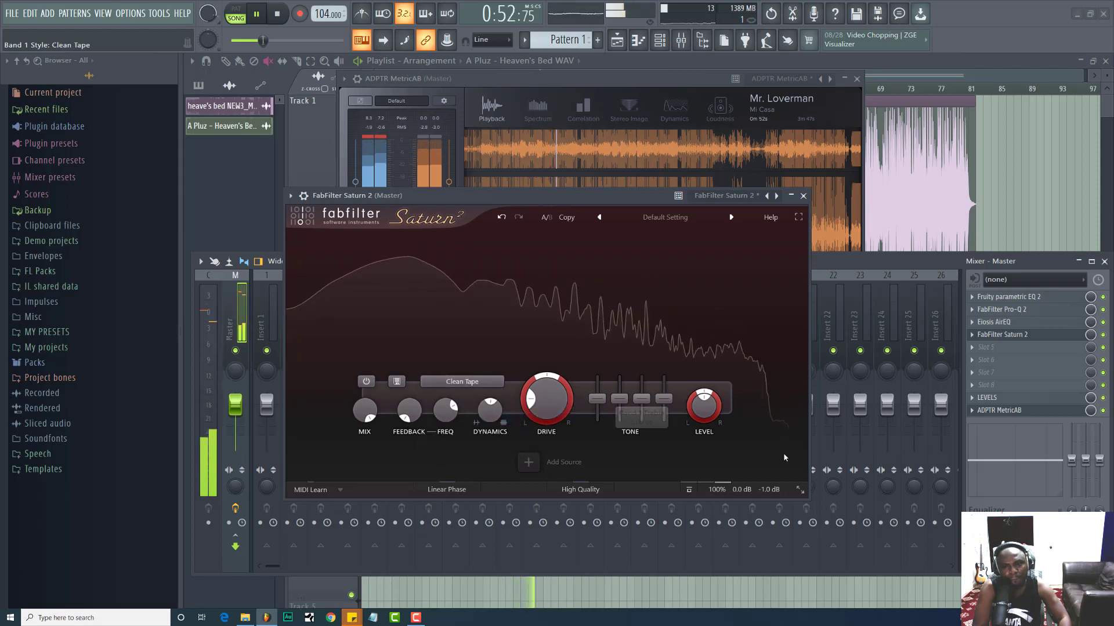
pyautogui.click(580, 494)
pyautogui.click(573, 521)
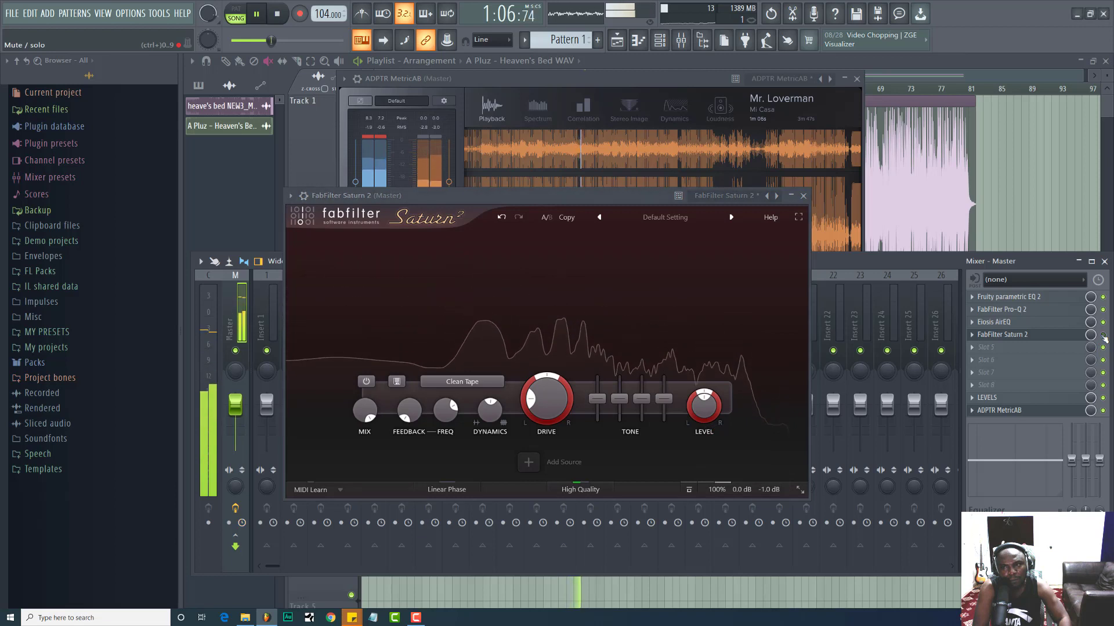
# Compare the mix with Saturn 2 bypassed and enabled, stop playback, and close the Saturn 2 window
pyautogui.click(1103, 336)
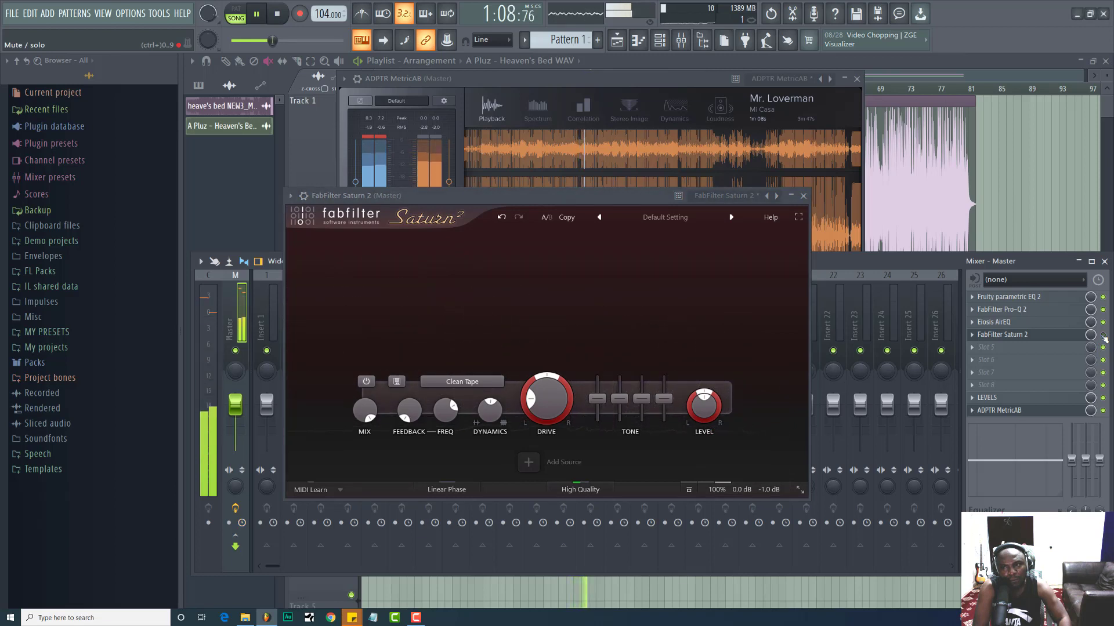
pyautogui.click(1102, 335)
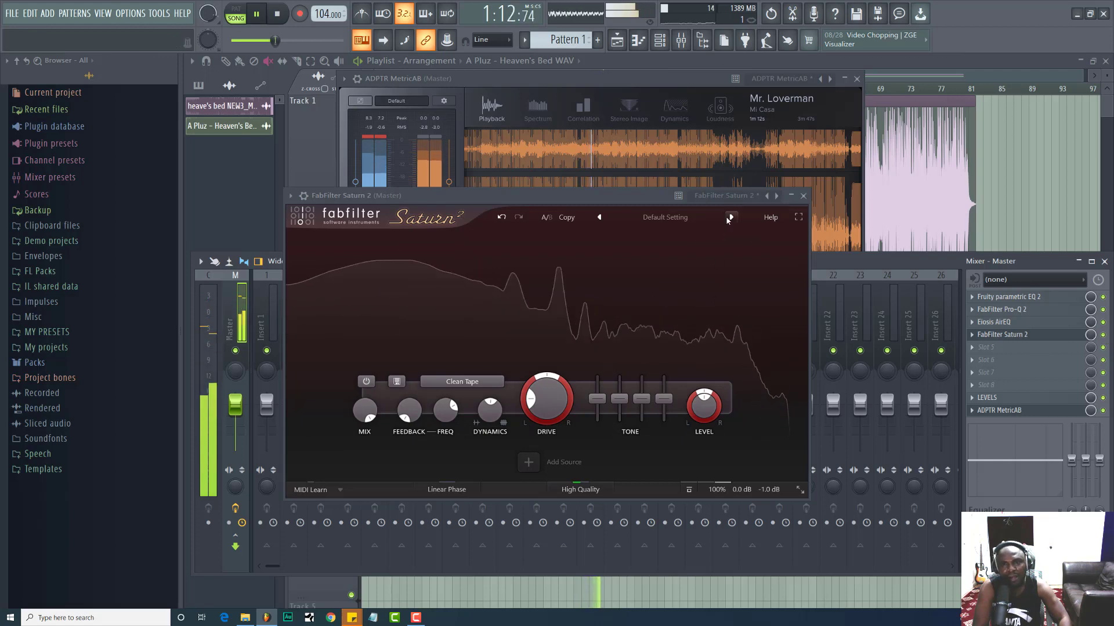
pyautogui.press('space')
pyautogui.click(803, 196)
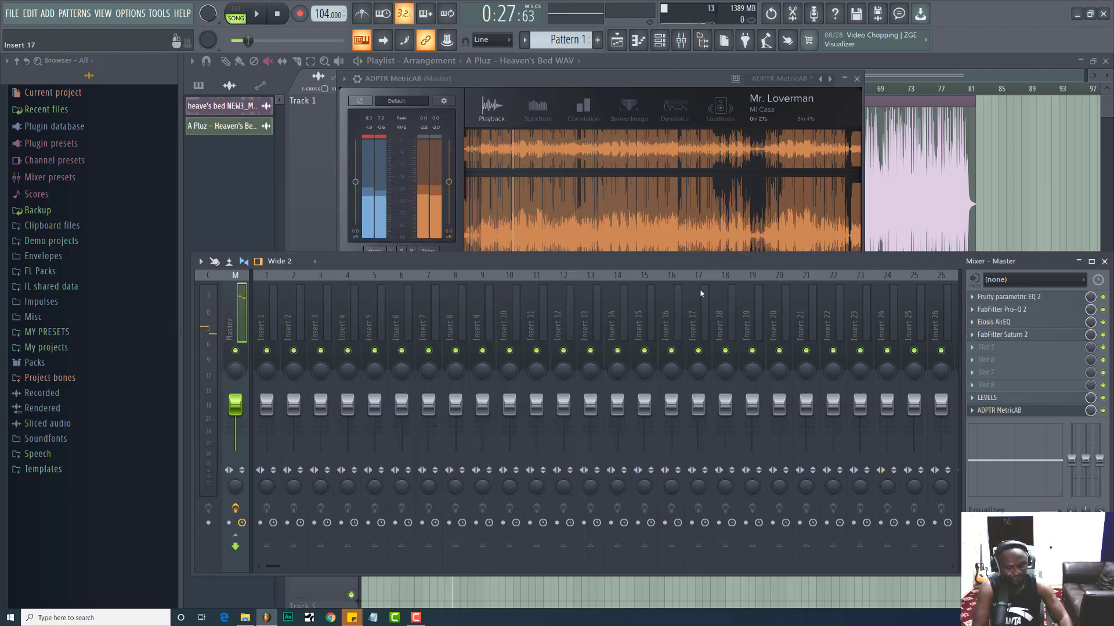
# Bring MetricAB forward and compare the mix with the Mr. Loverman reference by alternating A and B from 0:27
pyautogui.click(603, 80)
pyautogui.press('space')
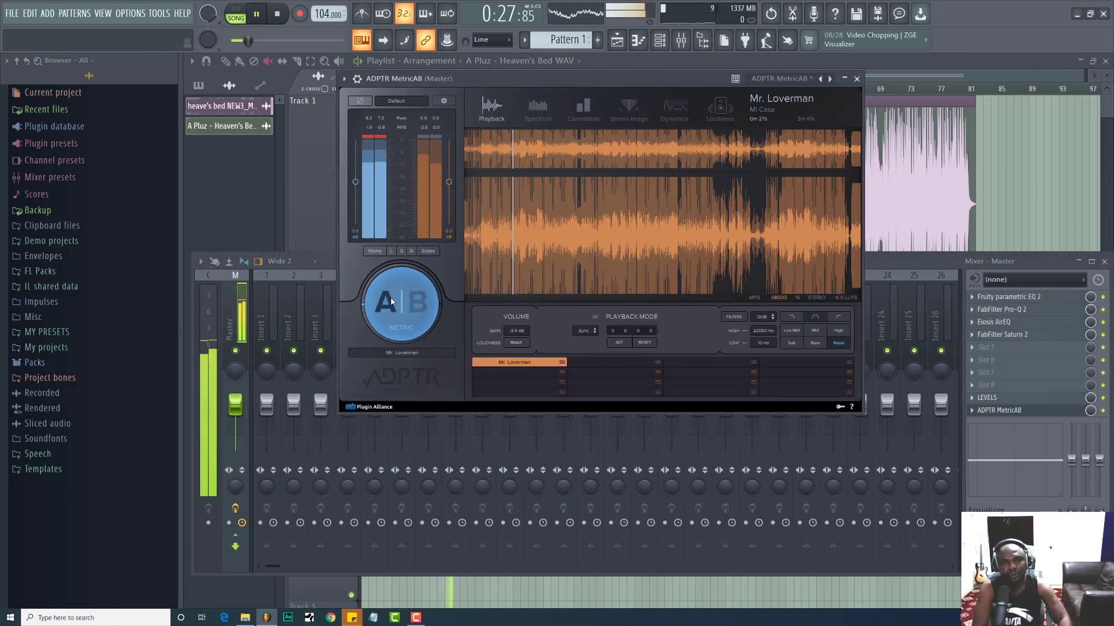
pyautogui.click(391, 302)
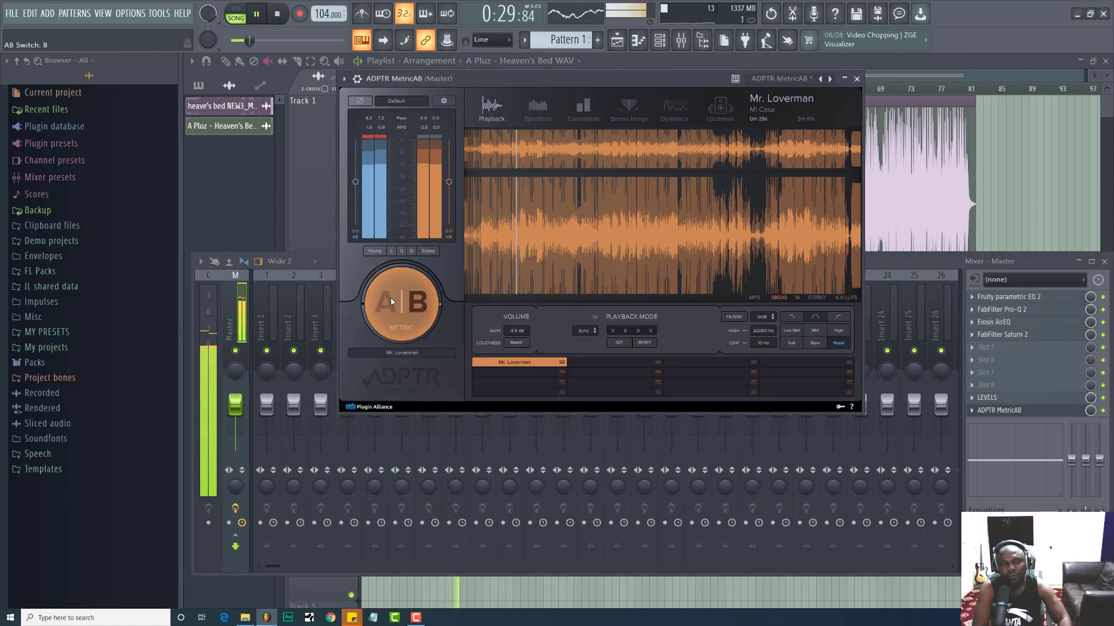
pyautogui.click(391, 301)
pyautogui.click(390, 301)
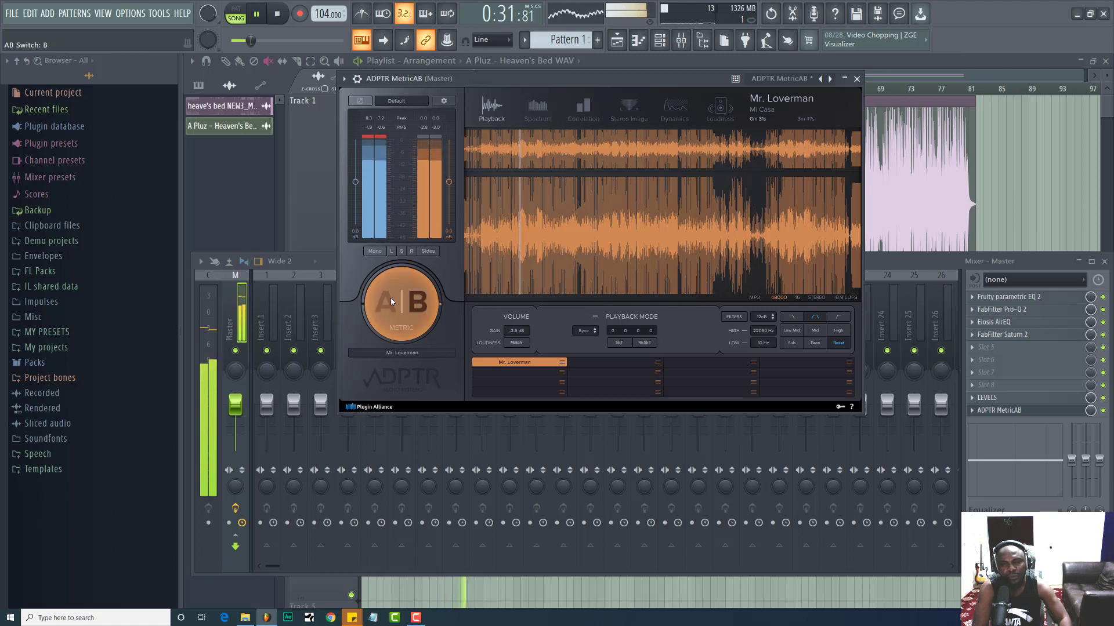
pyautogui.click(391, 301)
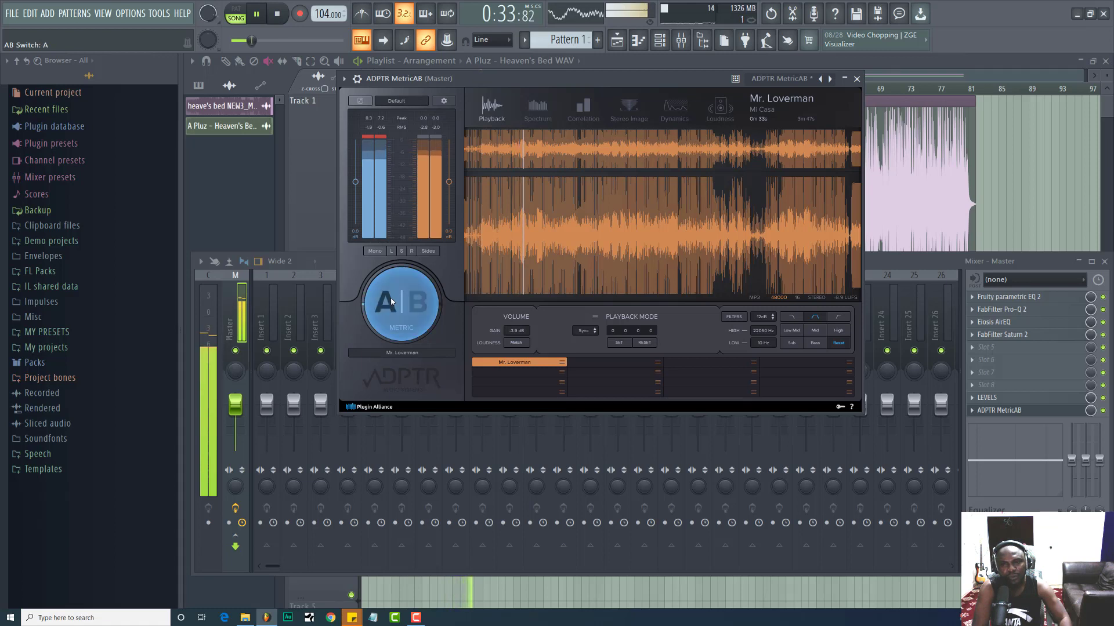
pyautogui.click(391, 301)
pyautogui.click(390, 301)
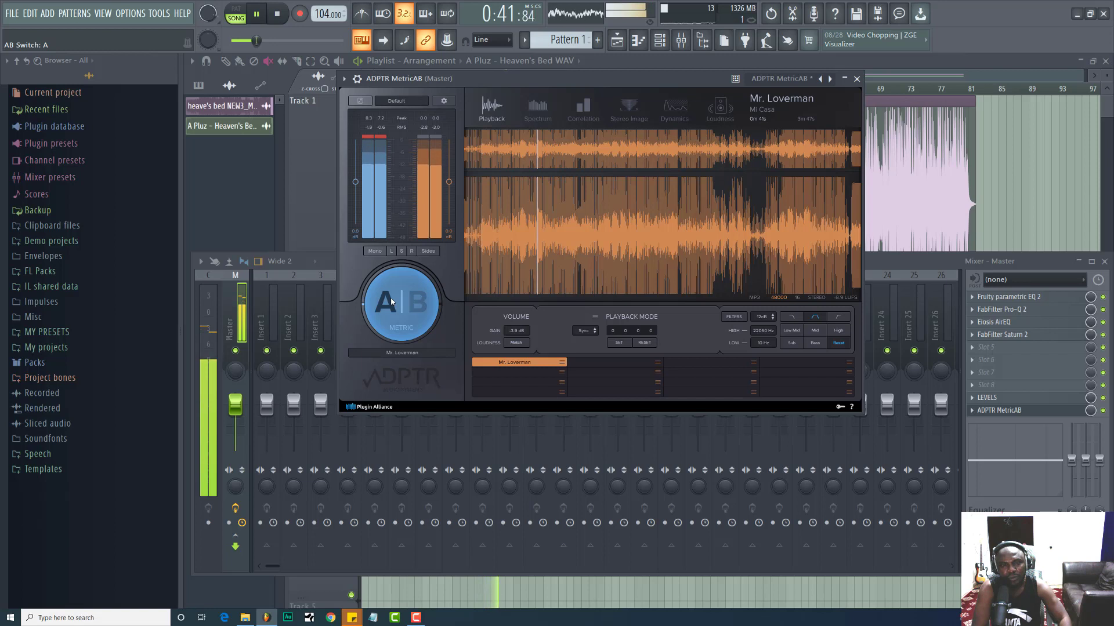
pyautogui.click(391, 300)
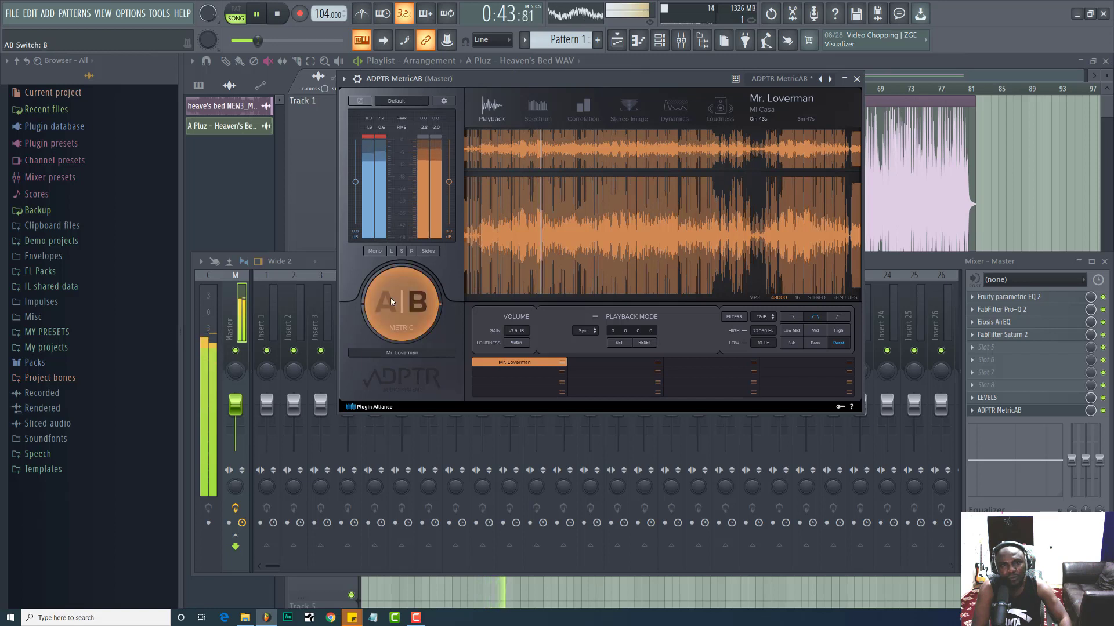
pyautogui.click(391, 297)
# Jump playback to about 1:13, compare the mix with the reference in MetricAB again, stop, and close MetricAB
pyautogui.click(275, 40)
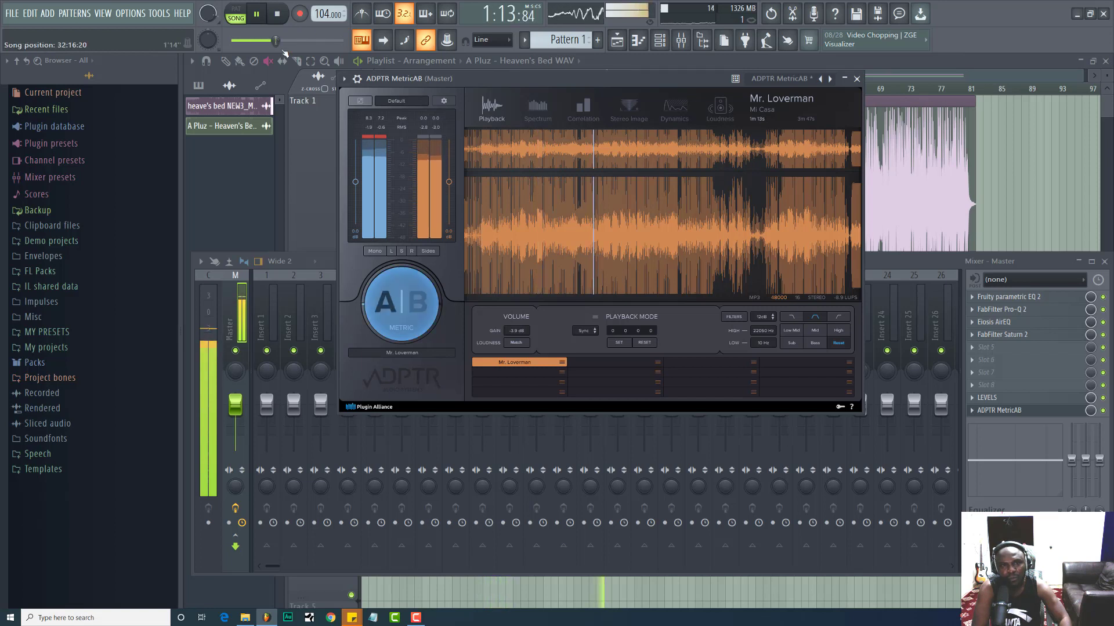
pyautogui.click(392, 310)
pyautogui.click(392, 308)
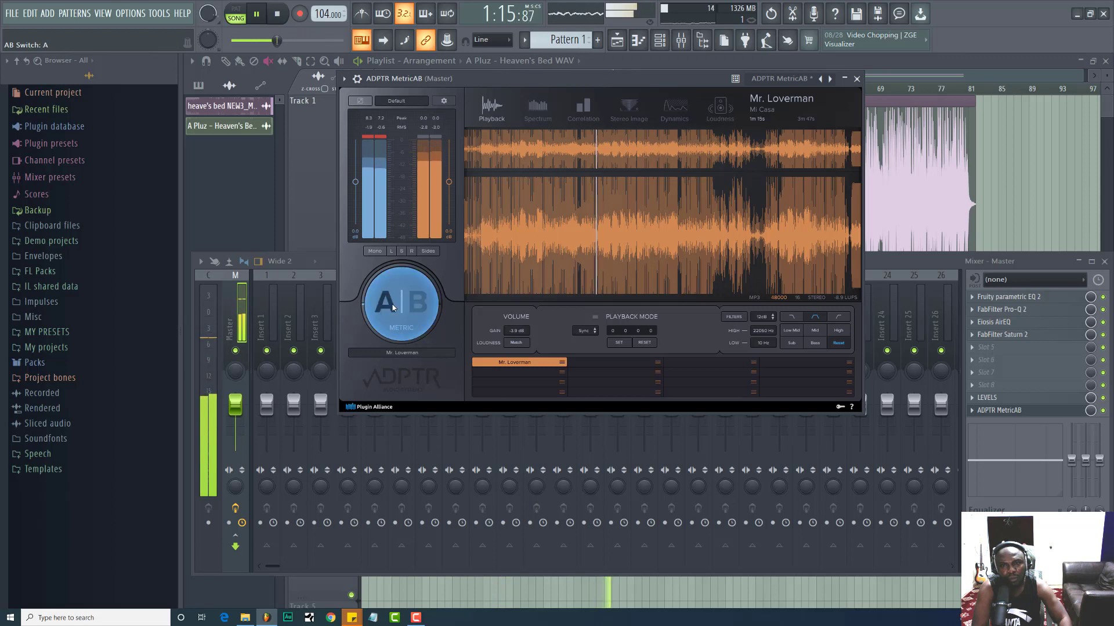
pyautogui.click(393, 308)
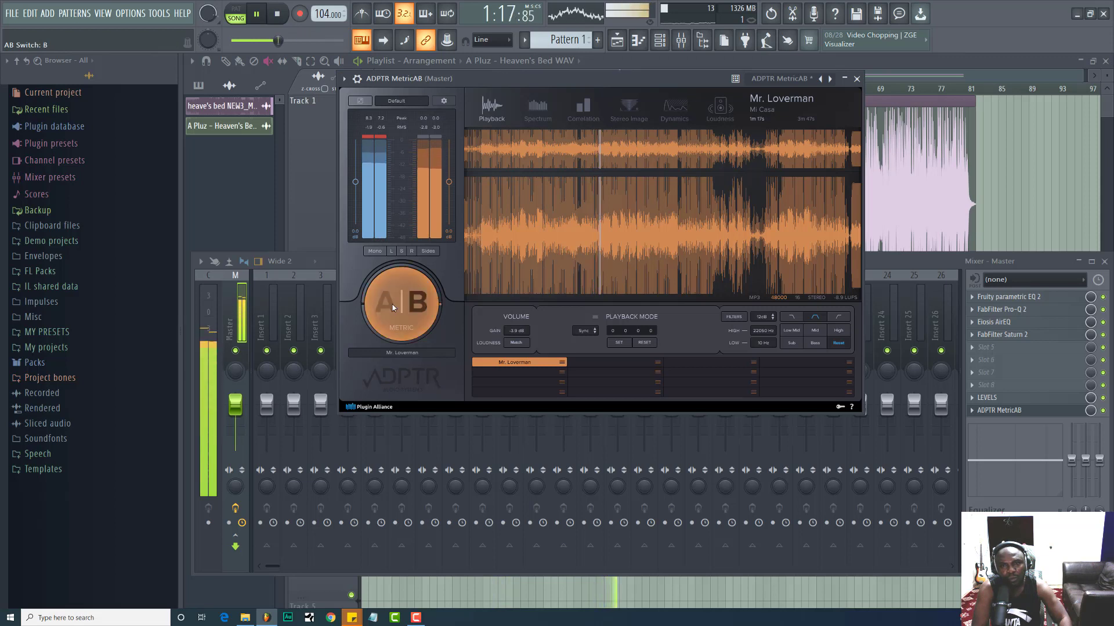
pyautogui.click(392, 308)
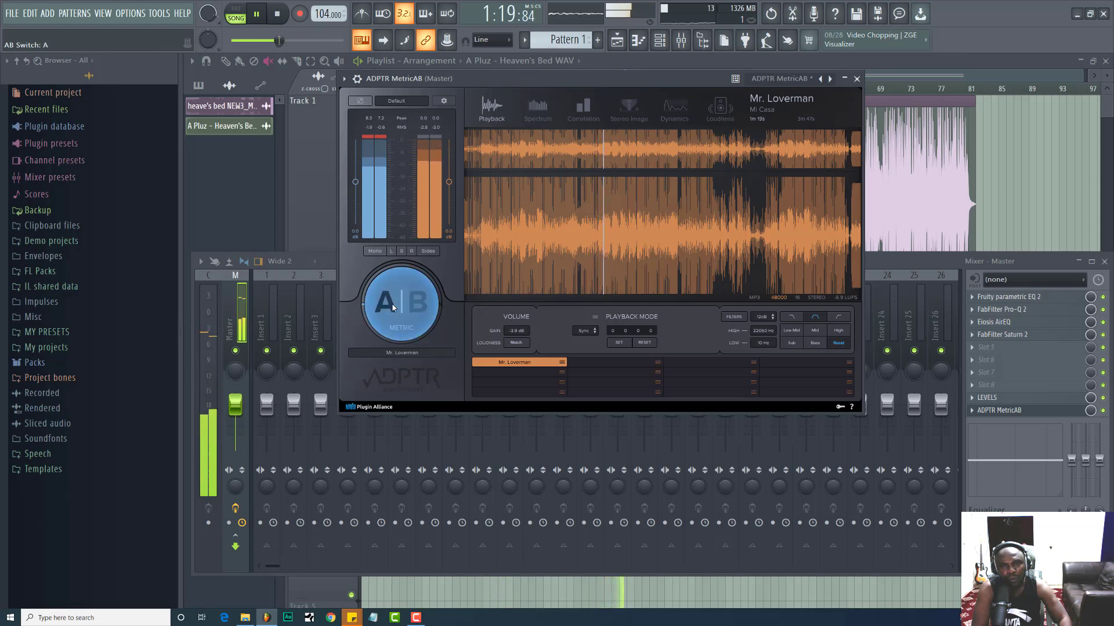
pyautogui.click(393, 308)
pyautogui.click(393, 308)
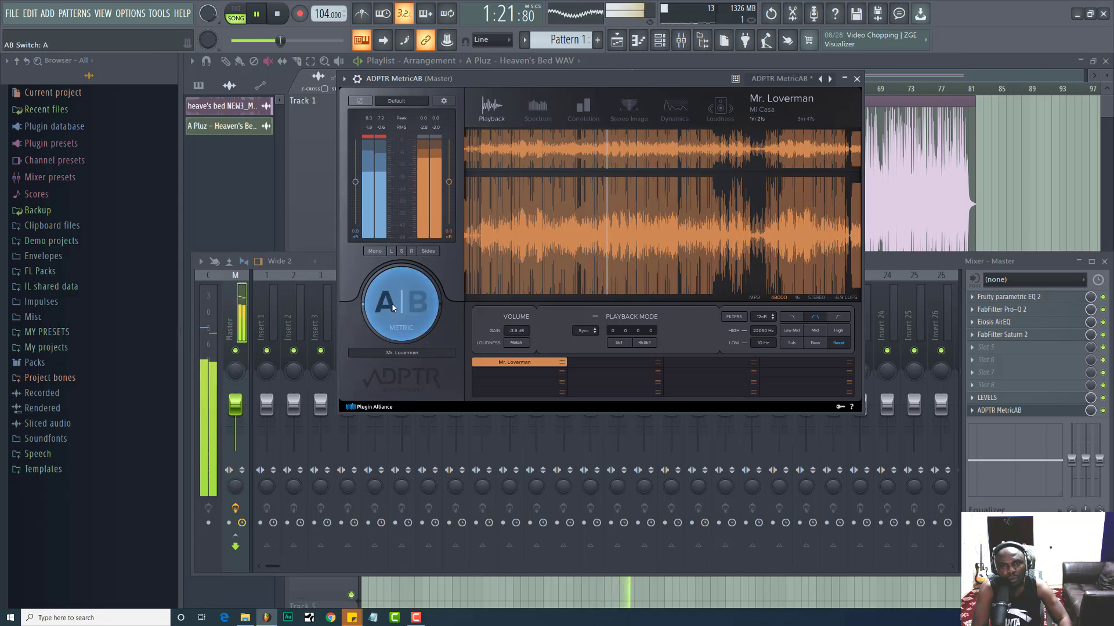
pyautogui.click(392, 308)
pyautogui.click(392, 308)
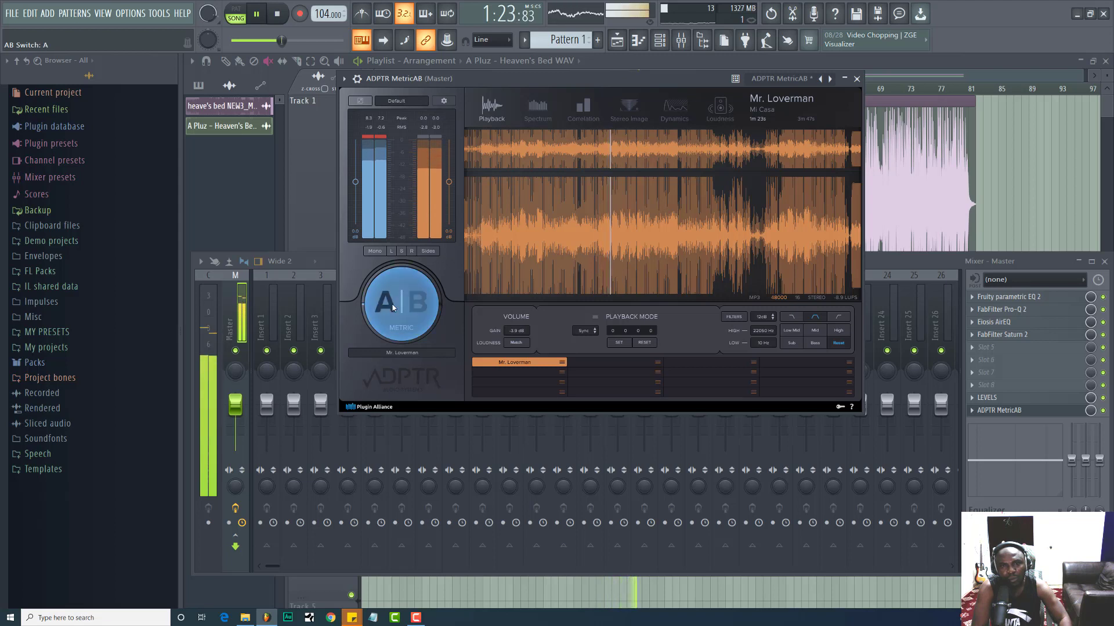
pyautogui.click(392, 308)
pyautogui.press('space')
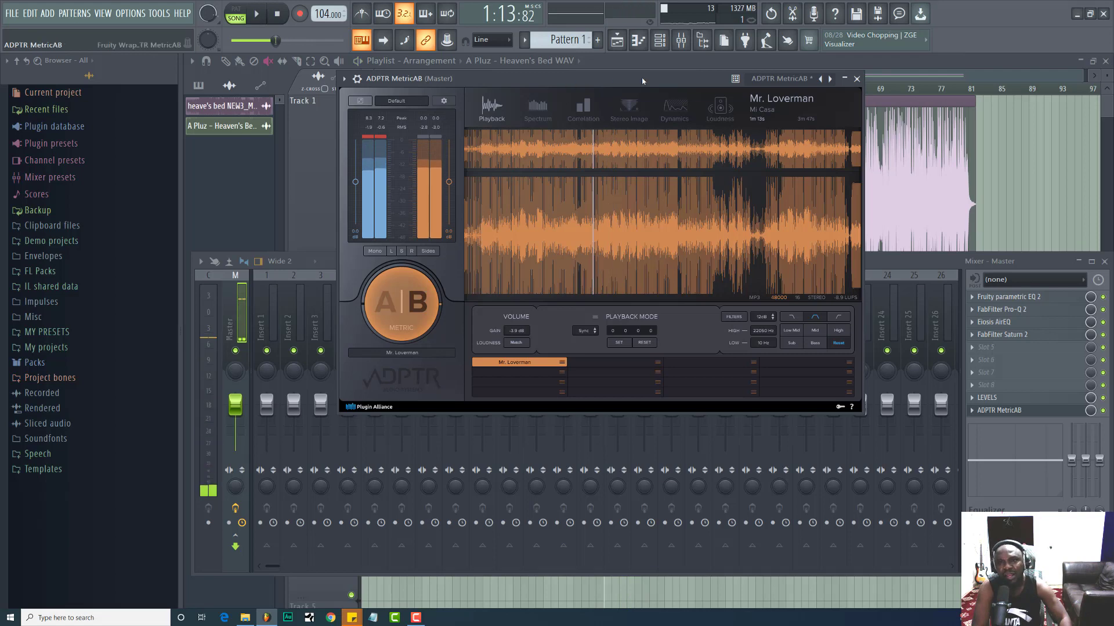
pyautogui.click(857, 79)
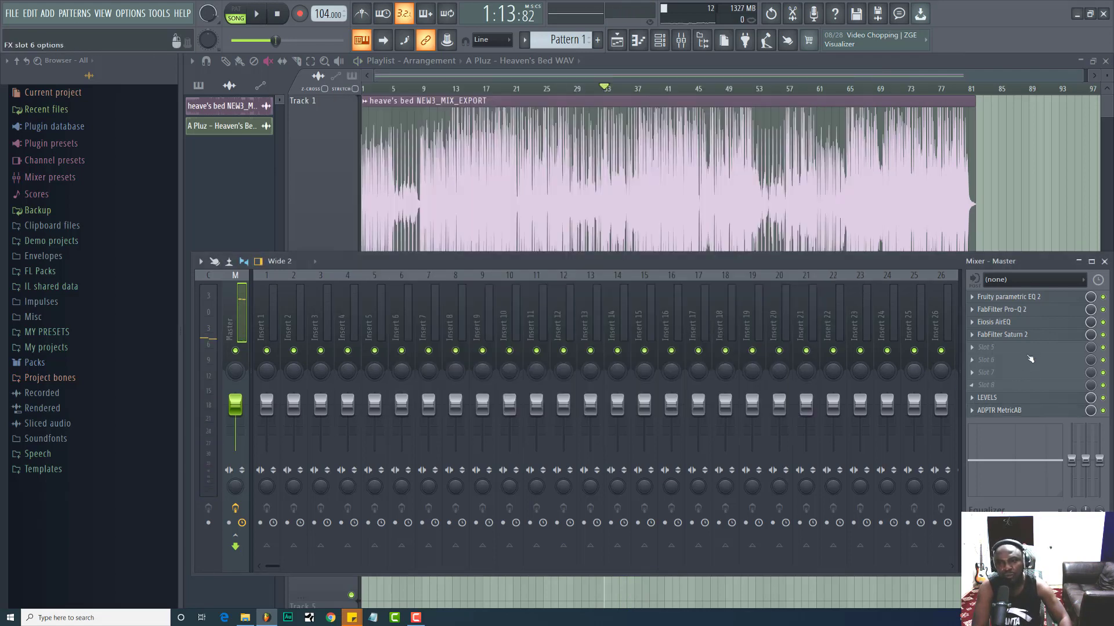
# Load Spread into effect slot 5 of the Master track and set its low-mid crossover to about 260 Hz
pyautogui.click(969, 347)
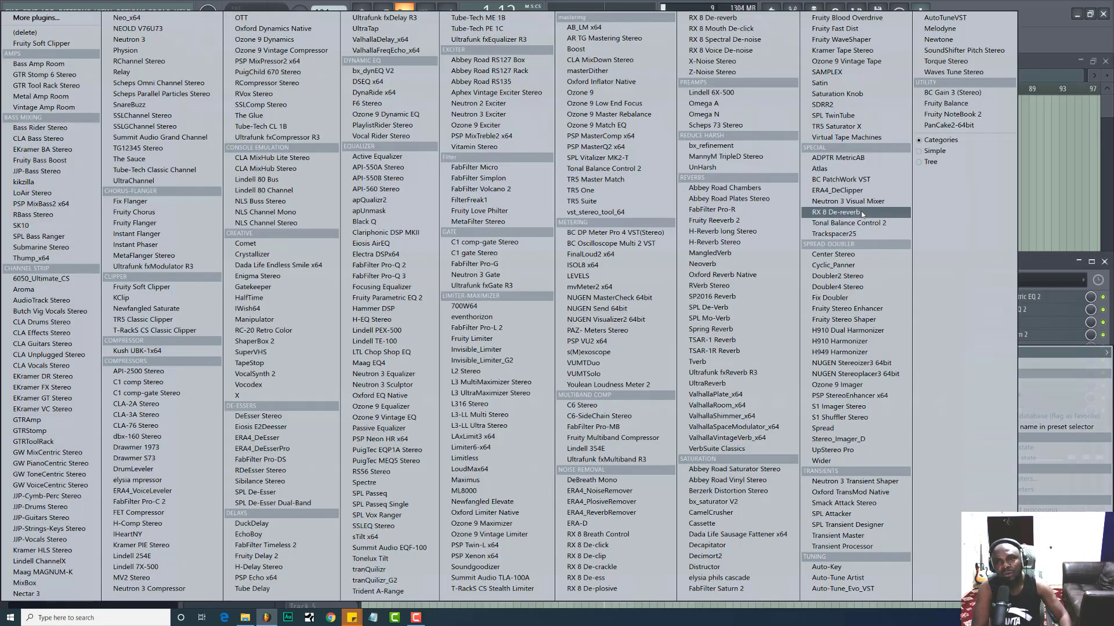
pyautogui.click(837, 429)
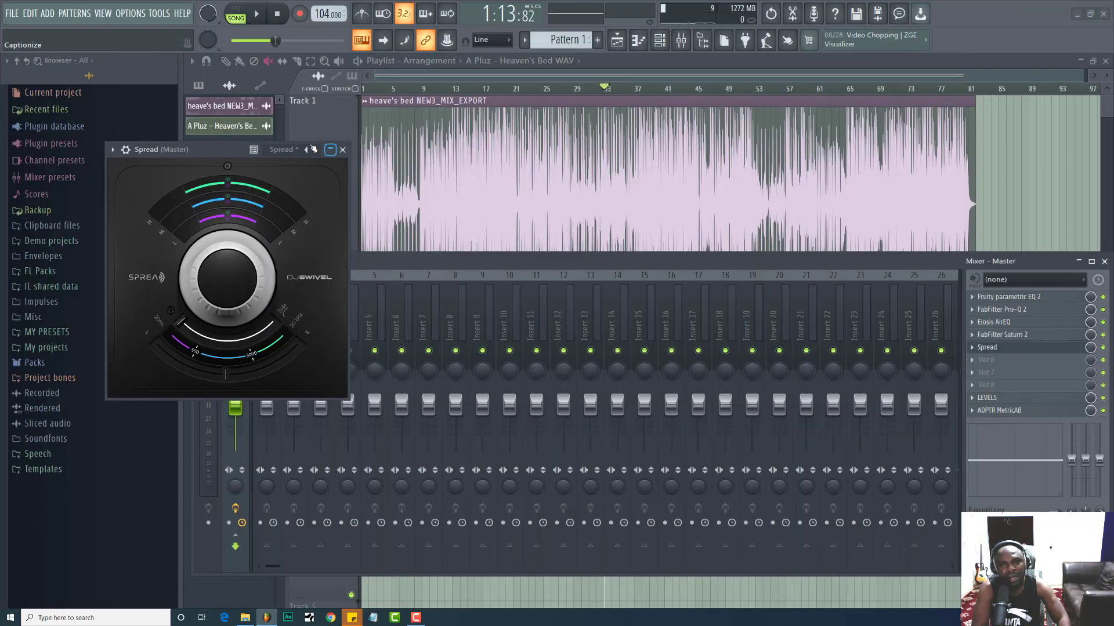
pyautogui.moveTo(238, 151); pyautogui.dragTo(630, 172)
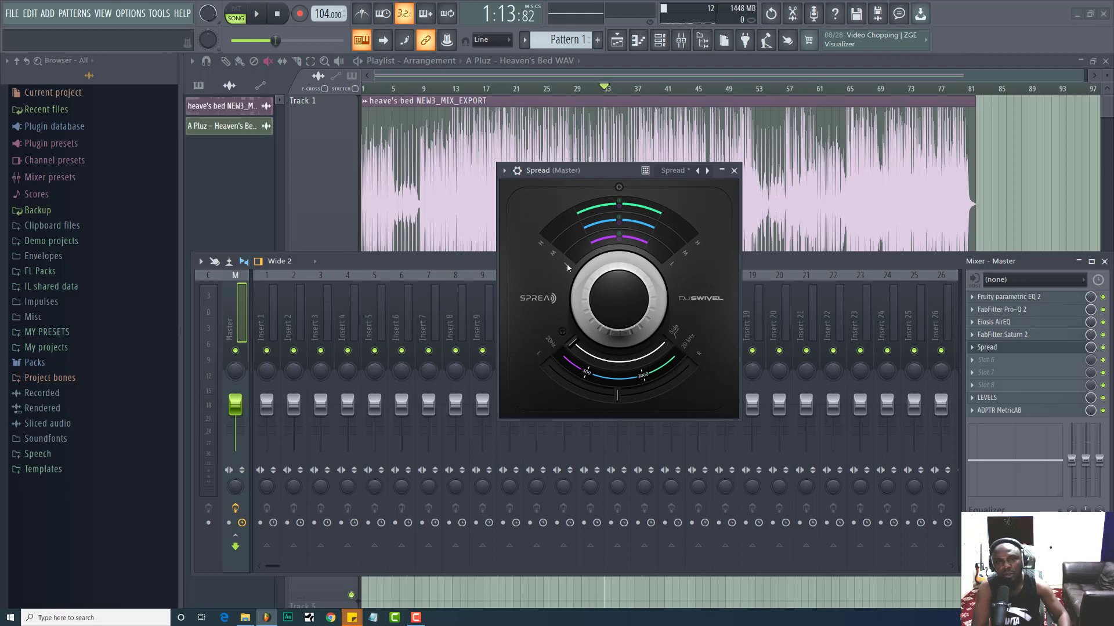
pyautogui.moveTo(609, 242)
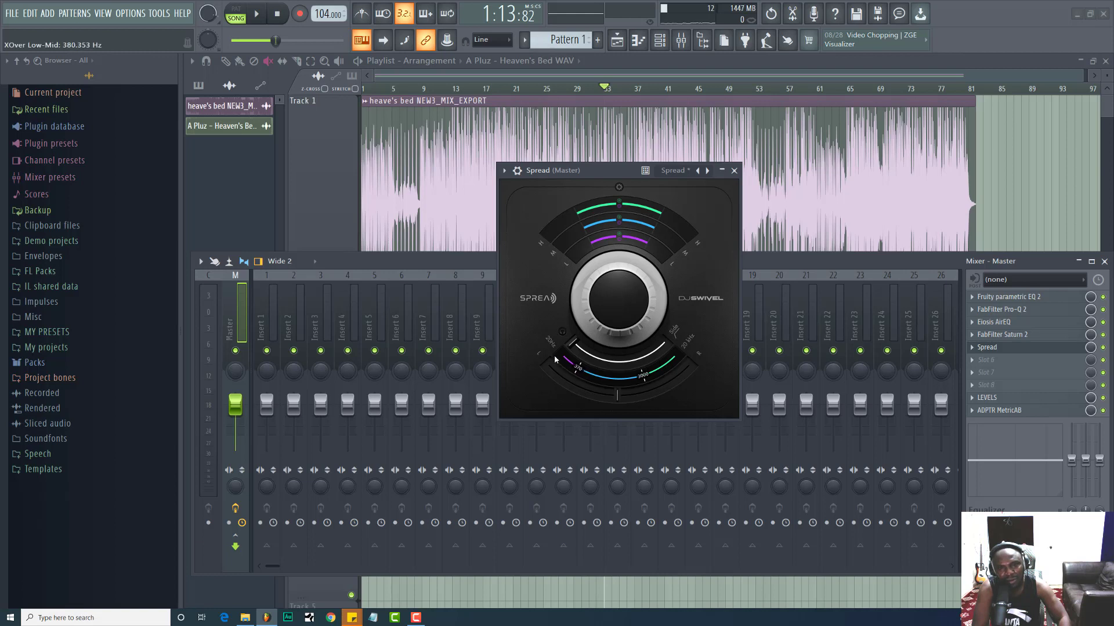
pyautogui.moveTo(534, 345); pyautogui.dragTo(521, 334)
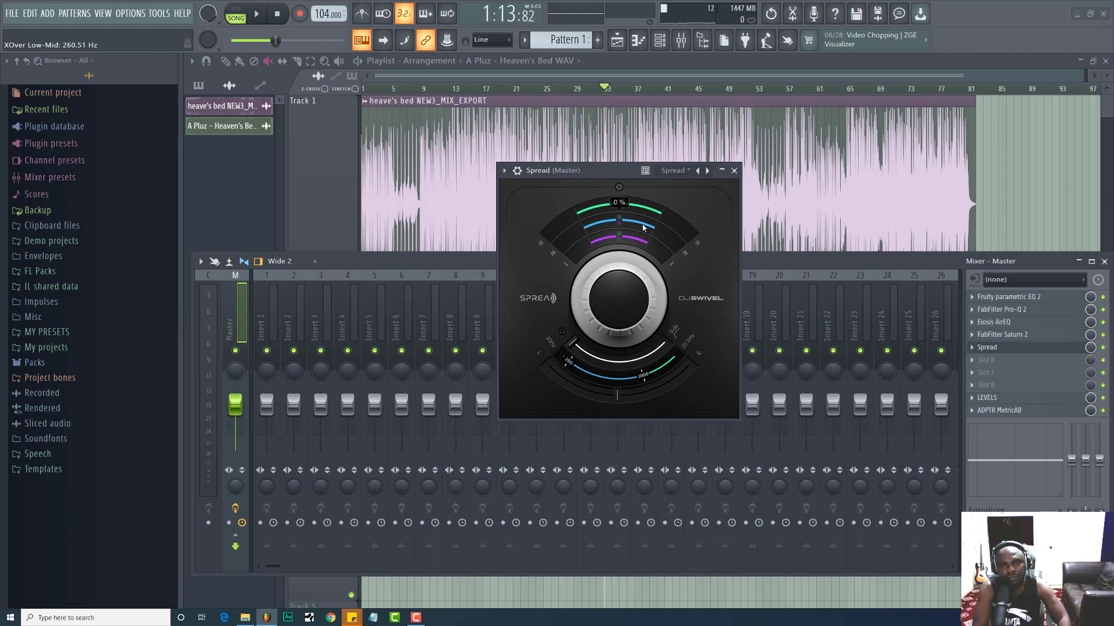
# Play the song with MetricAB switched to A and slightly widen Spread's mid and high bands
pyautogui.press('space')
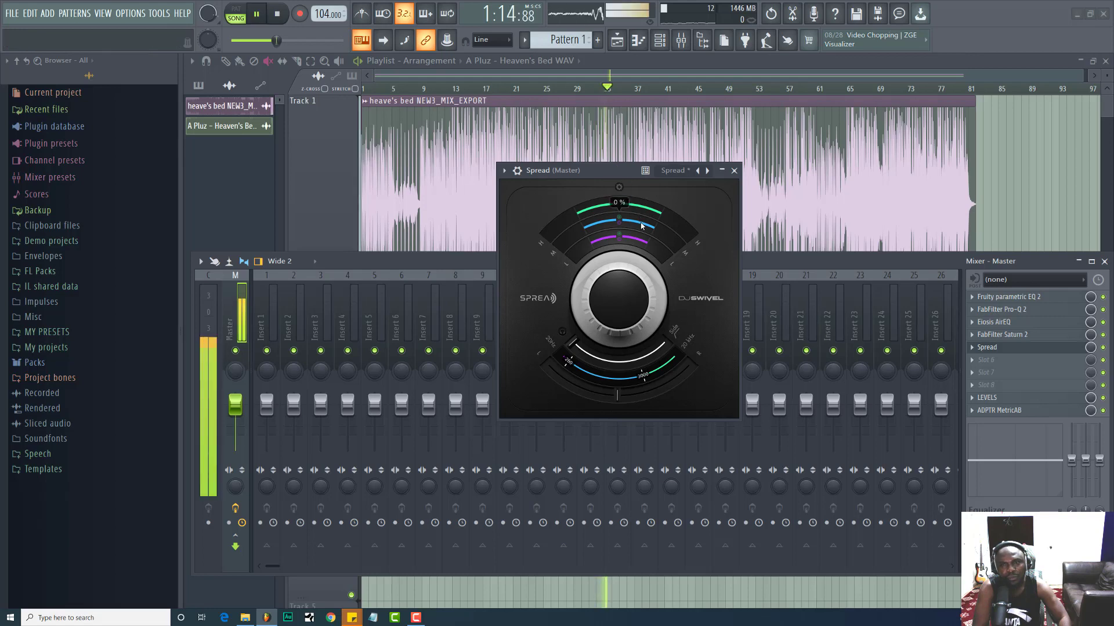
pyautogui.click(1000, 411)
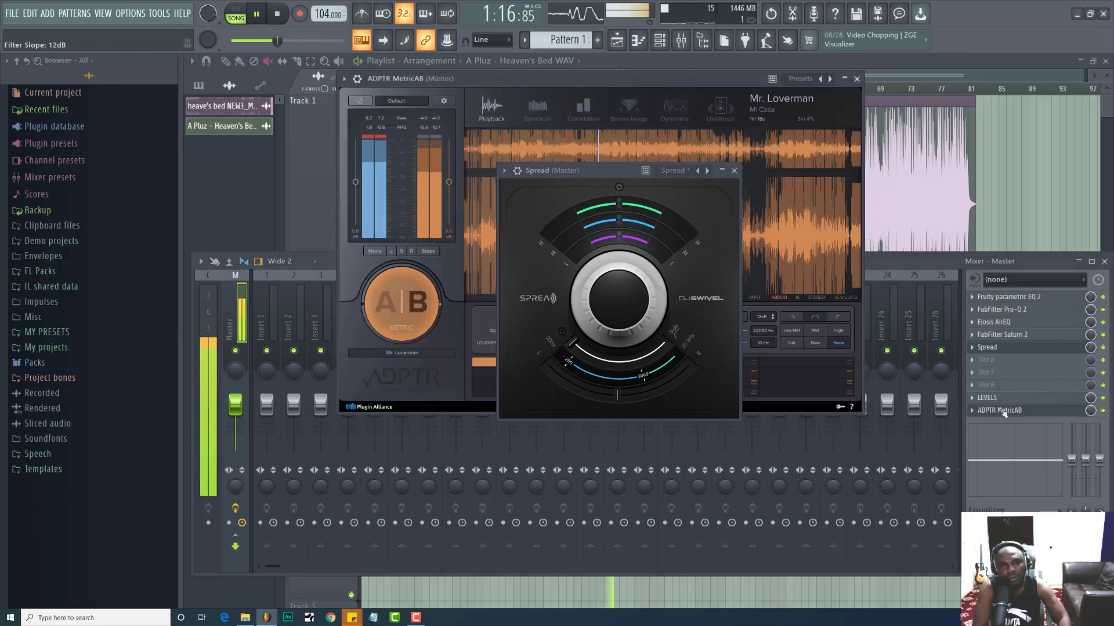
pyautogui.click(414, 303)
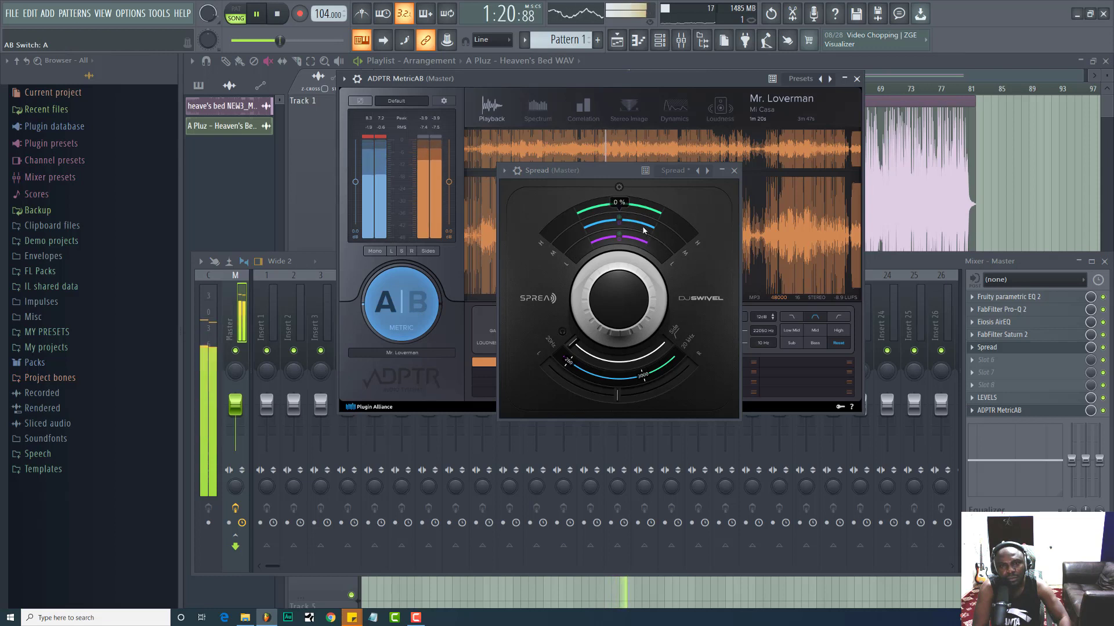
pyautogui.moveTo(646, 228); pyautogui.dragTo(647, 218)
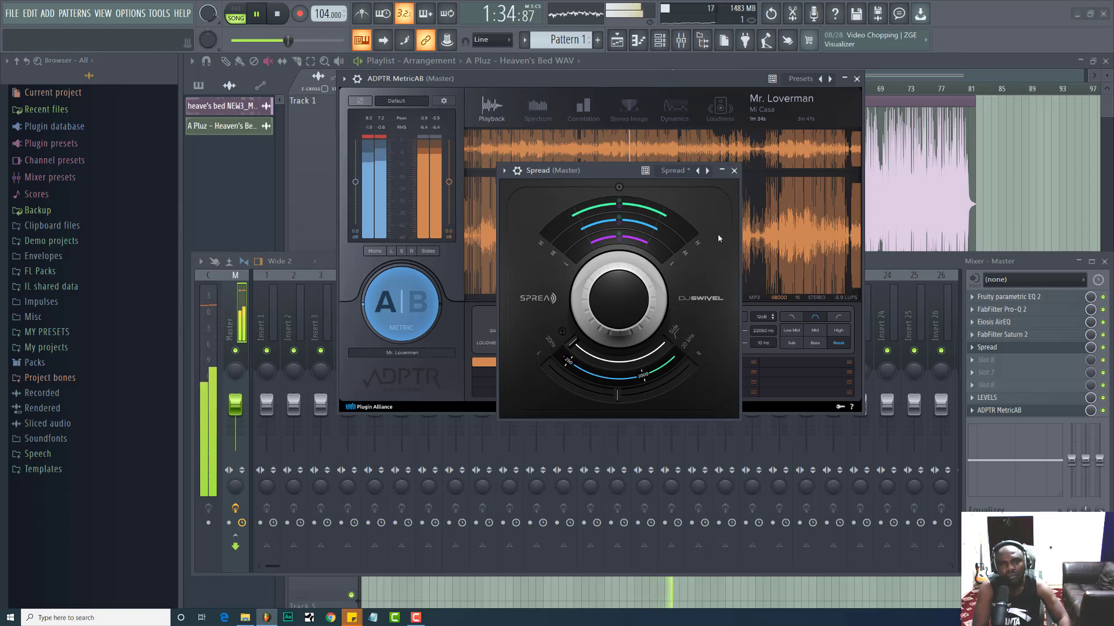
pyautogui.press('space')
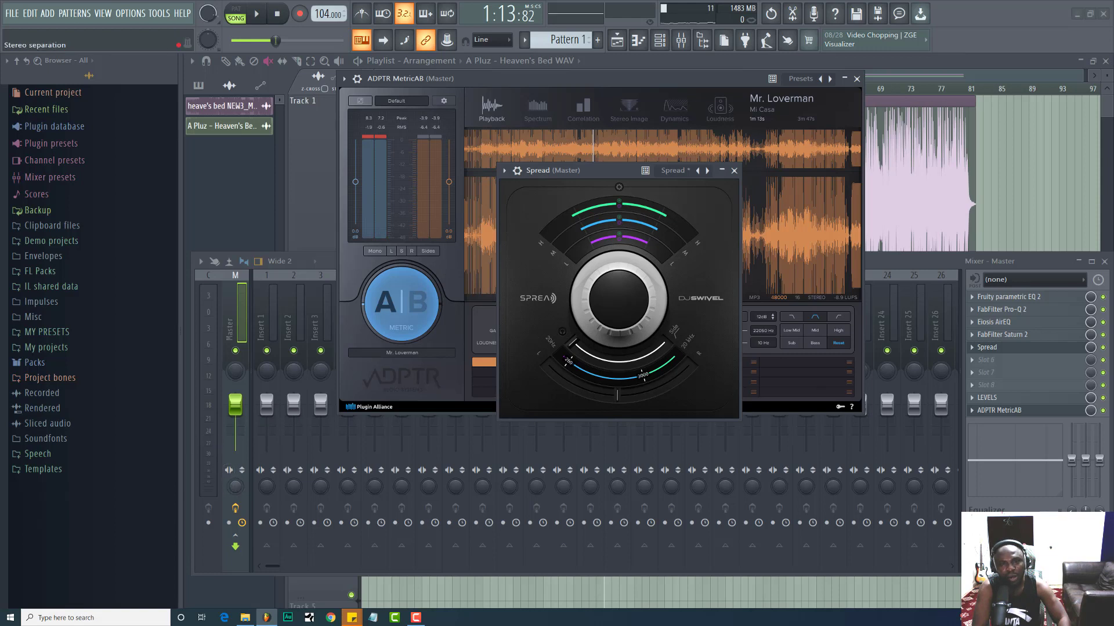
# Turn the Master track's stereo separation clockwise and audition the mix with Spread bypassed and enabled
pyautogui.click(235, 487)
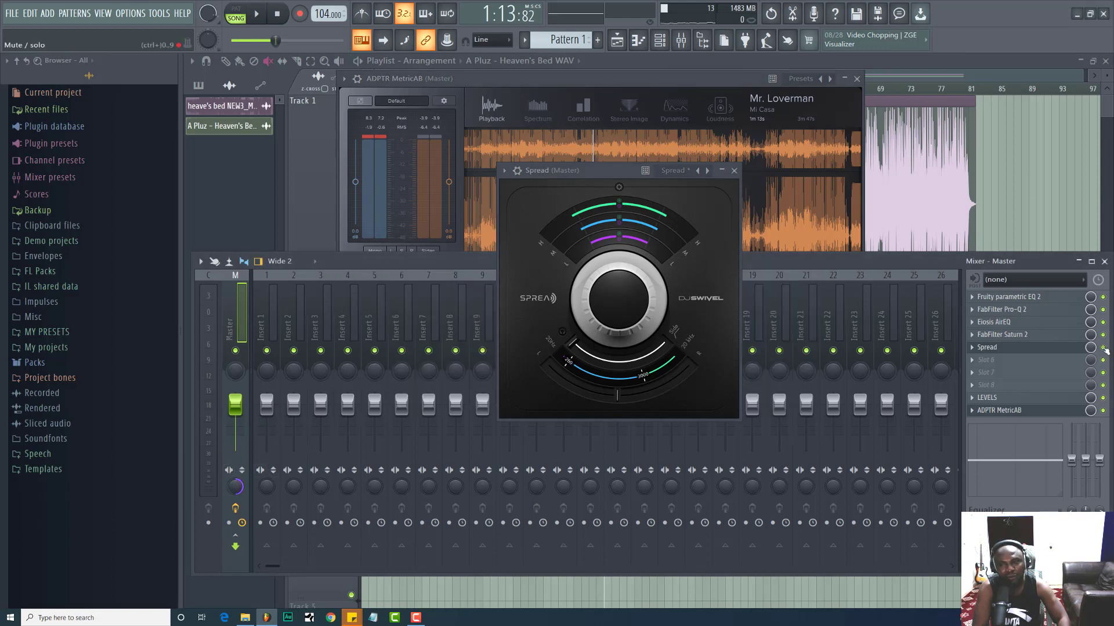
pyautogui.press('space')
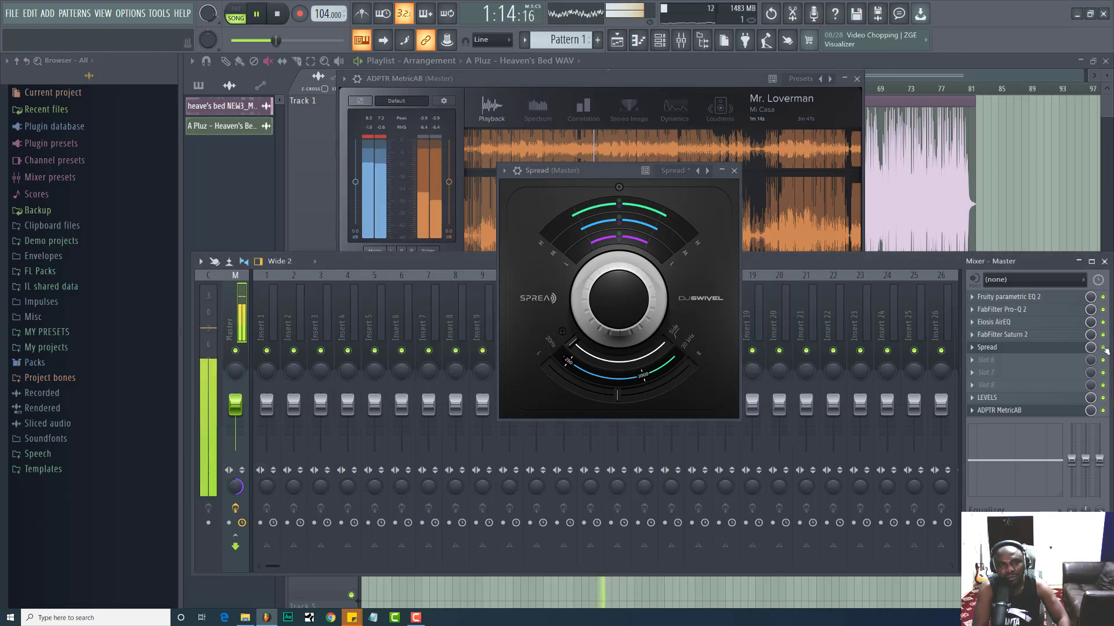
pyautogui.press('space')
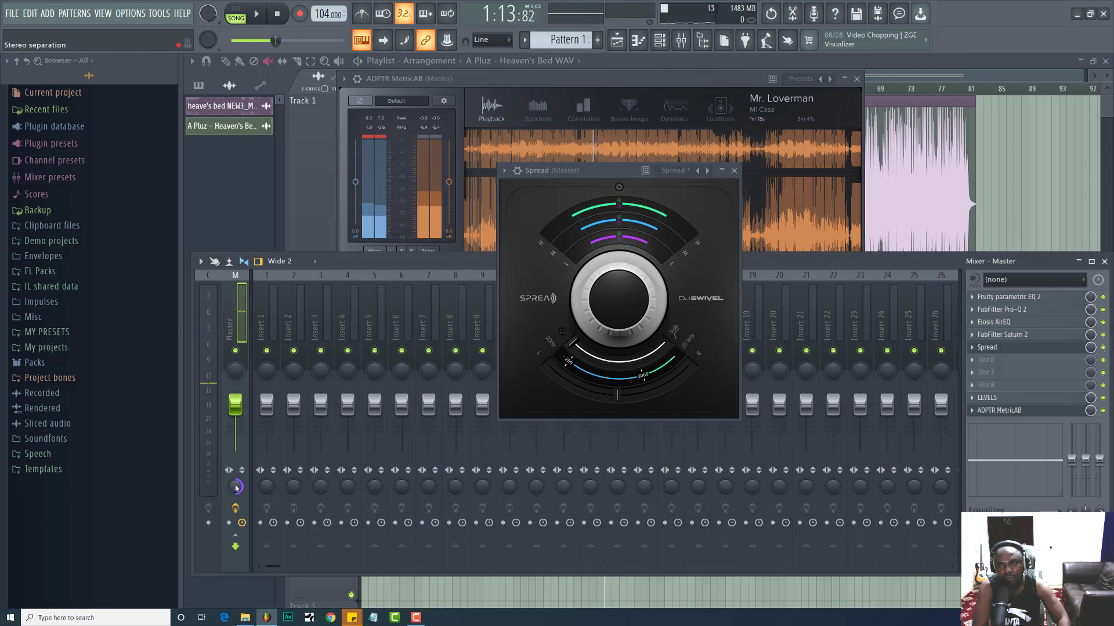
pyautogui.press('space')
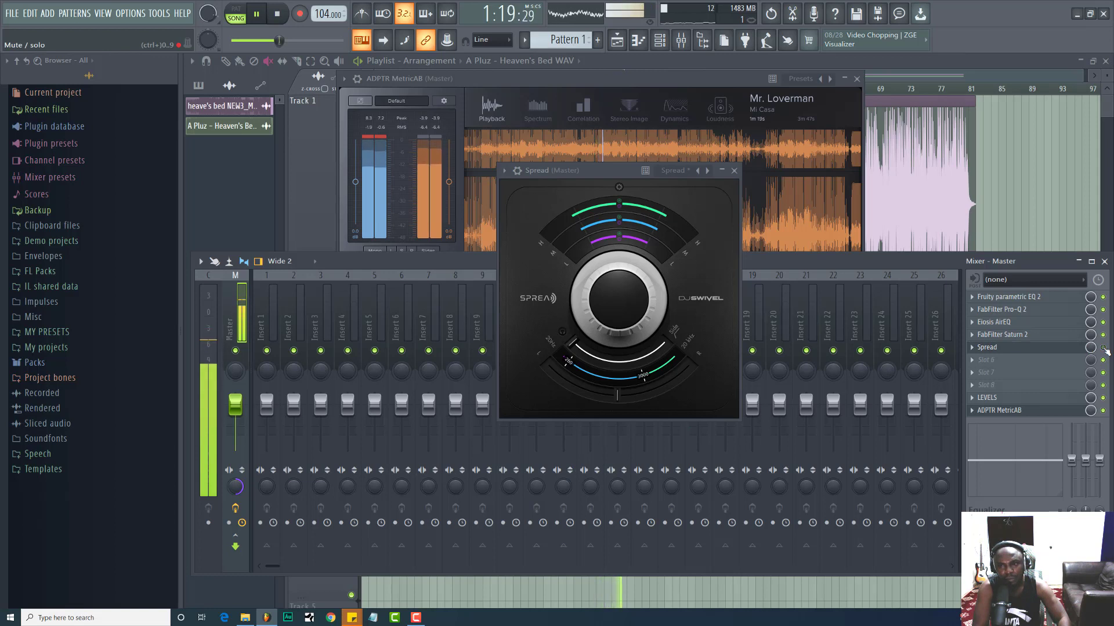
pyautogui.press('space')
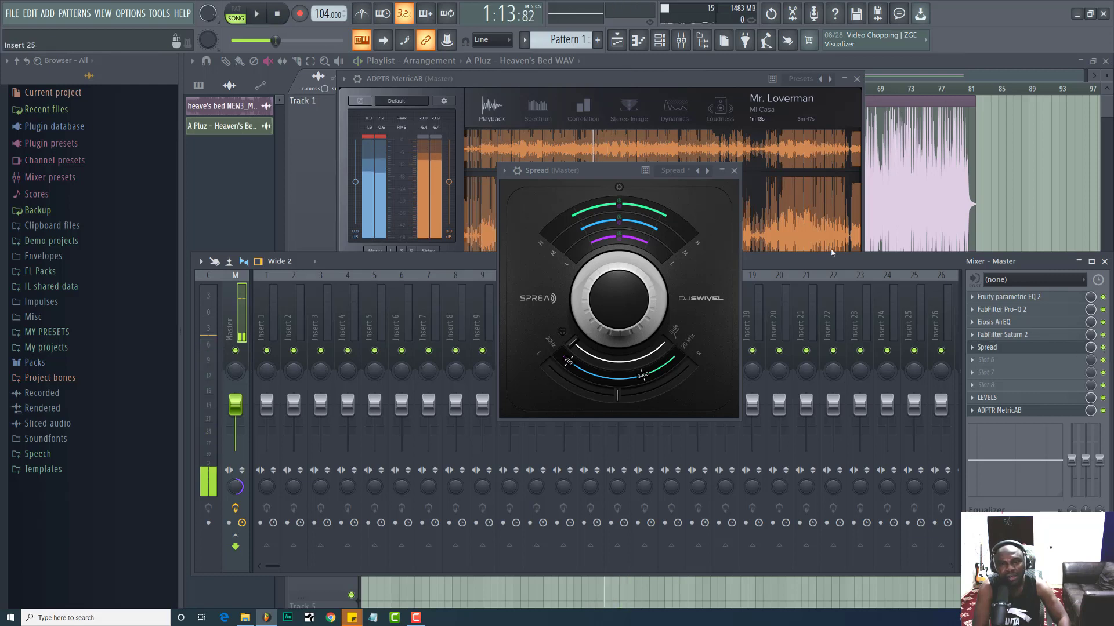
# Reset the Master track's stereo separation to centre, audition the mix with Spread bypassed and enabled, and close Spread
pyautogui.click(722, 171)
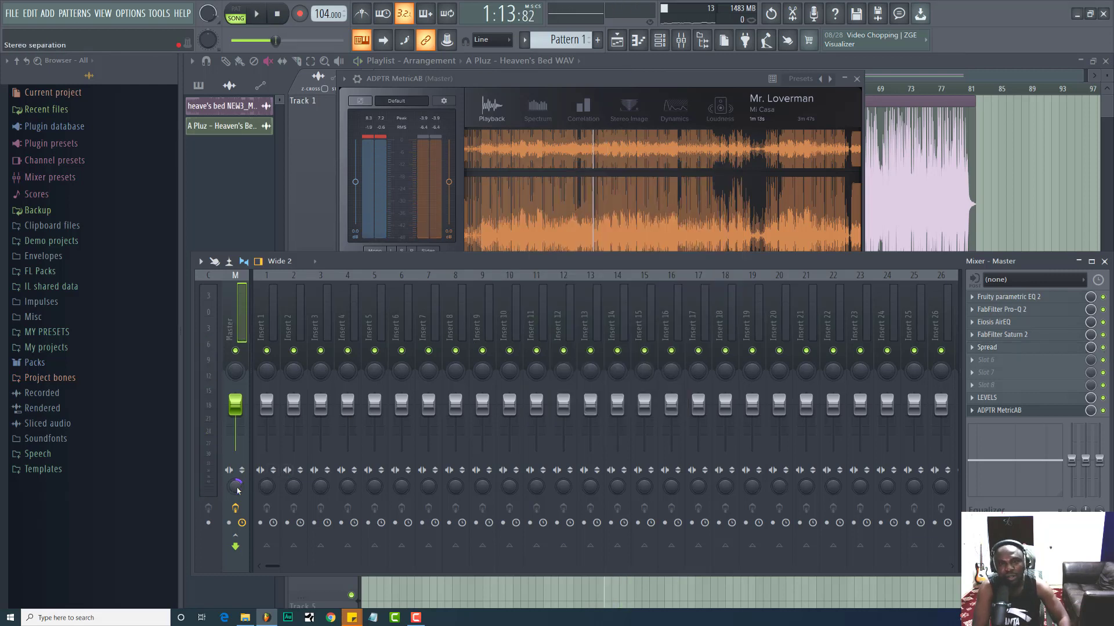
pyautogui.click(1026, 349)
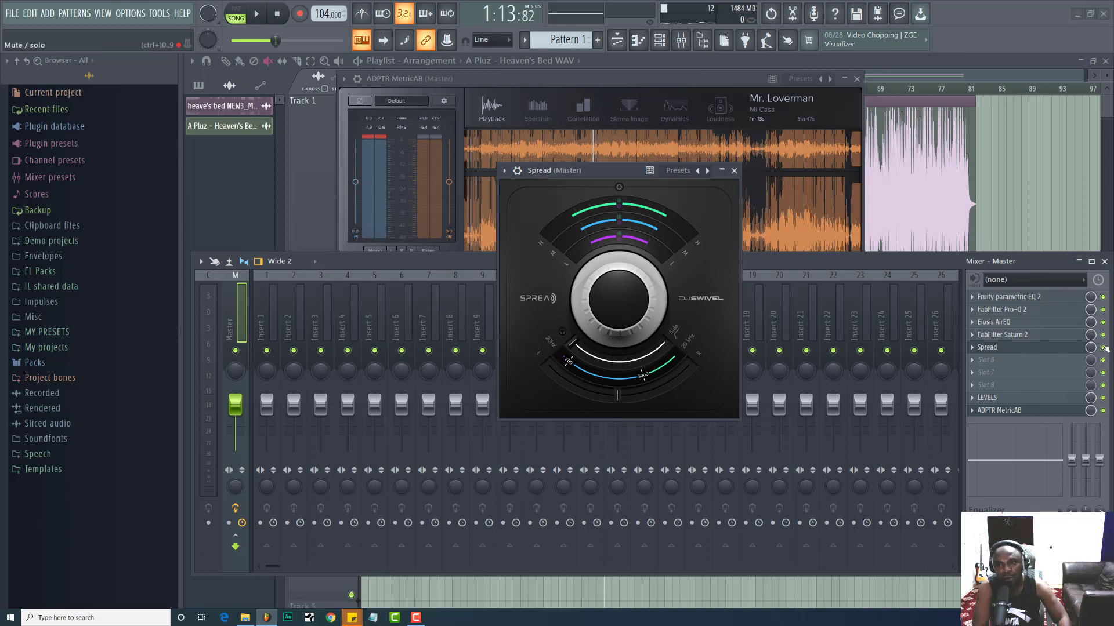
pyautogui.press('space')
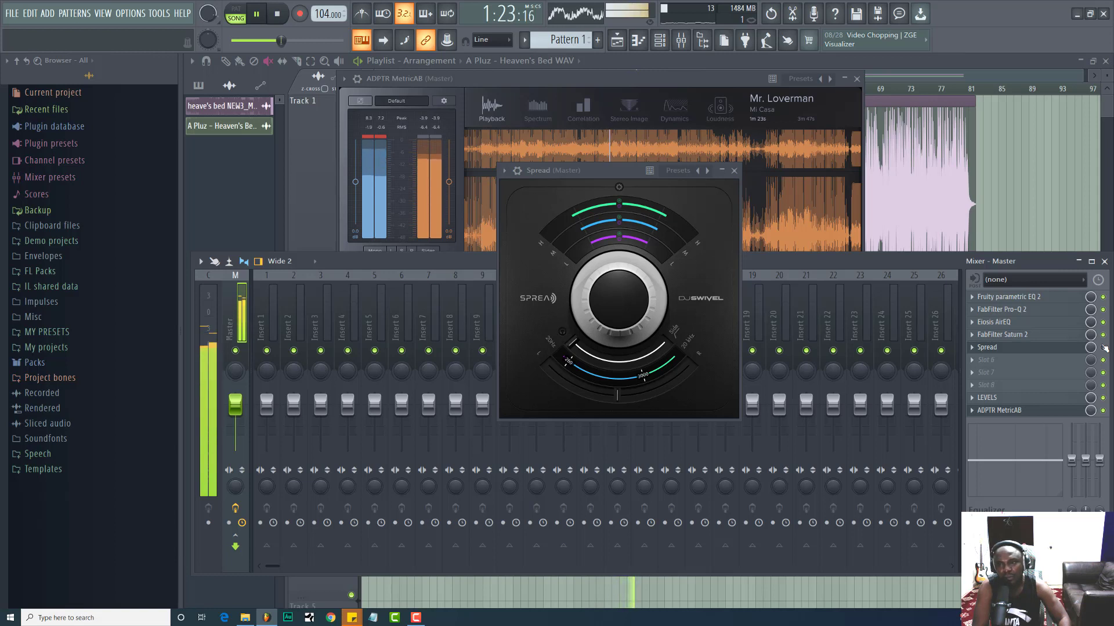
pyautogui.press('space')
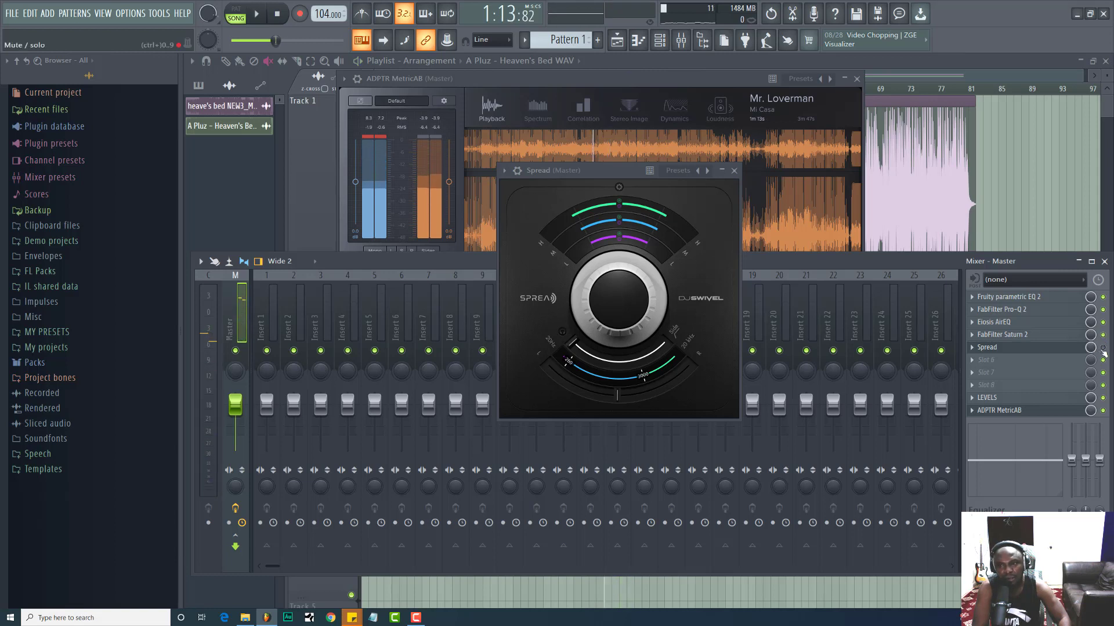
pyautogui.press('space')
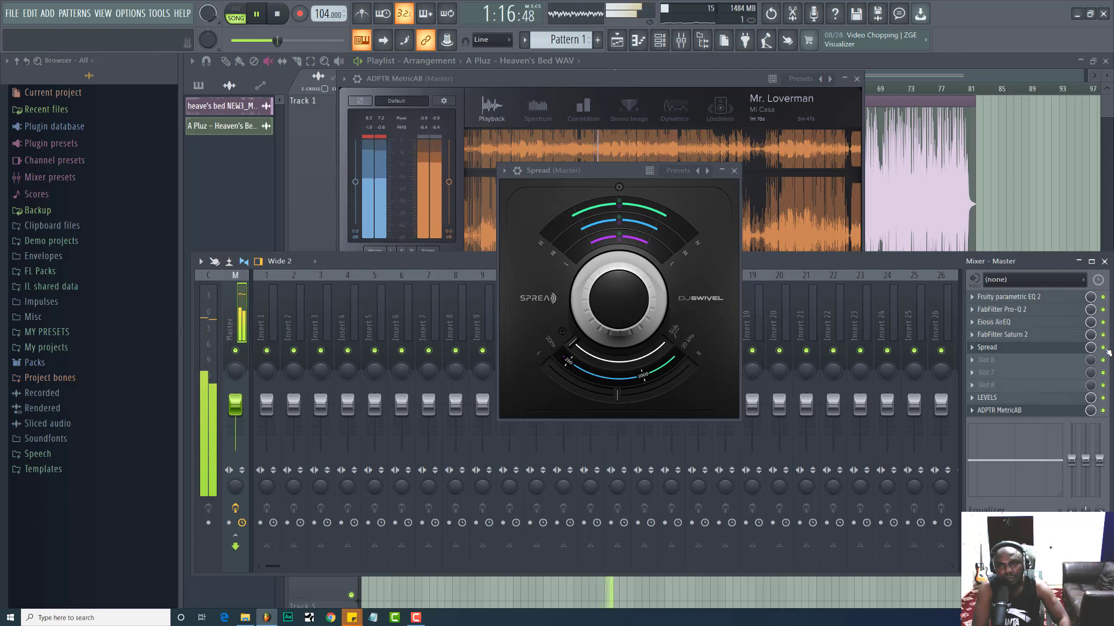
pyautogui.click(734, 171)
# Compare the playing mix with the Mr. Loverman reference by switching between A and B in MetricAB, and close MetricAB
pyautogui.click(510, 75)
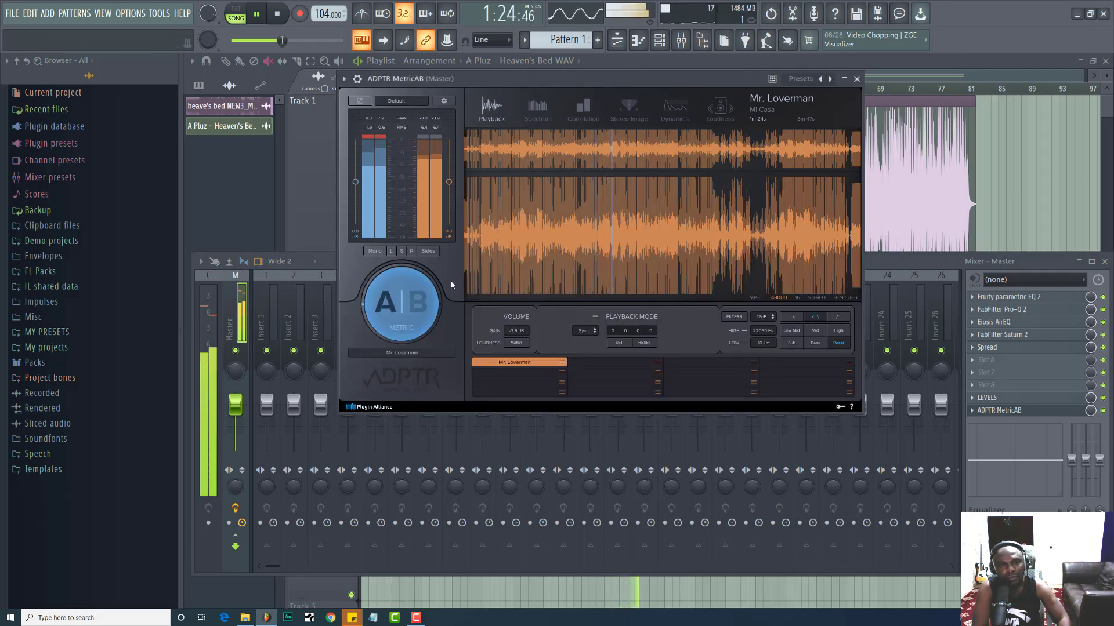
pyautogui.click(396, 306)
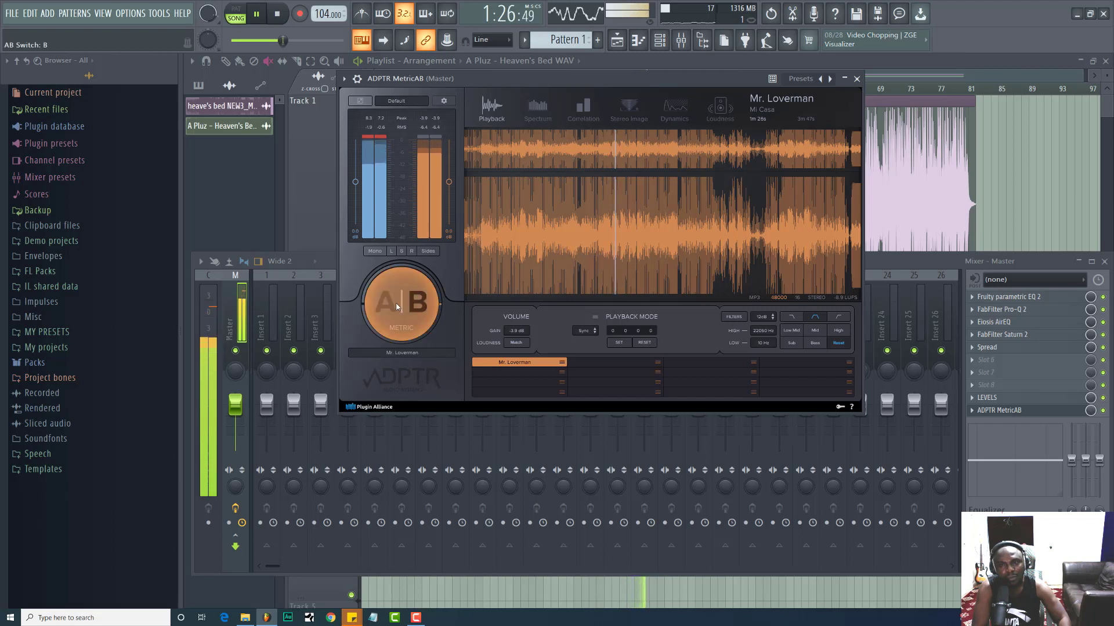
pyautogui.click(397, 306)
pyautogui.click(396, 306)
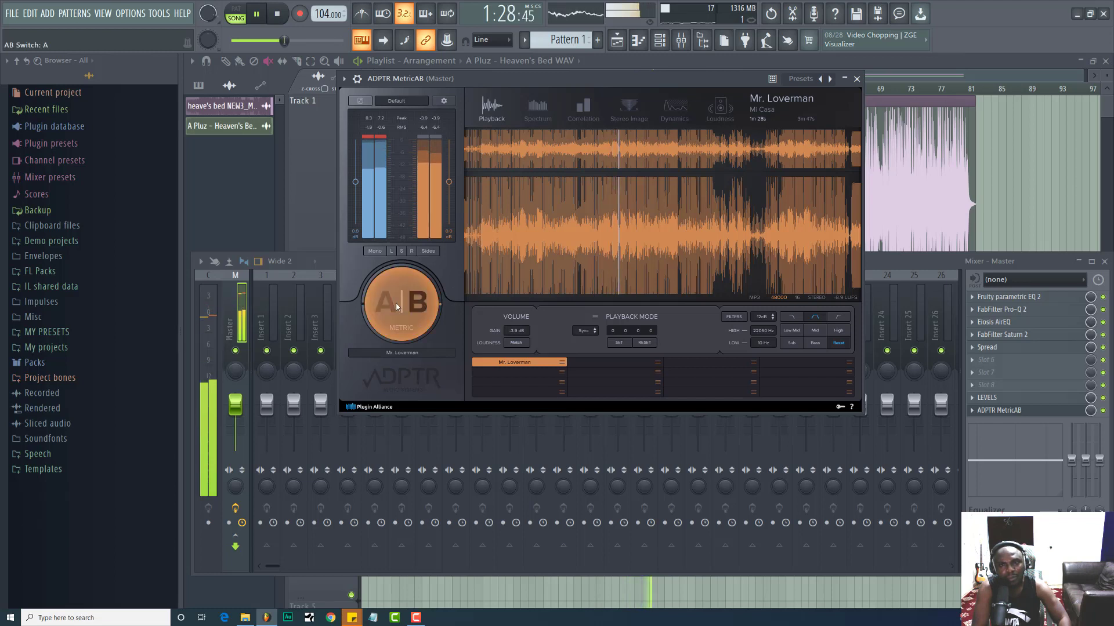
pyautogui.click(397, 307)
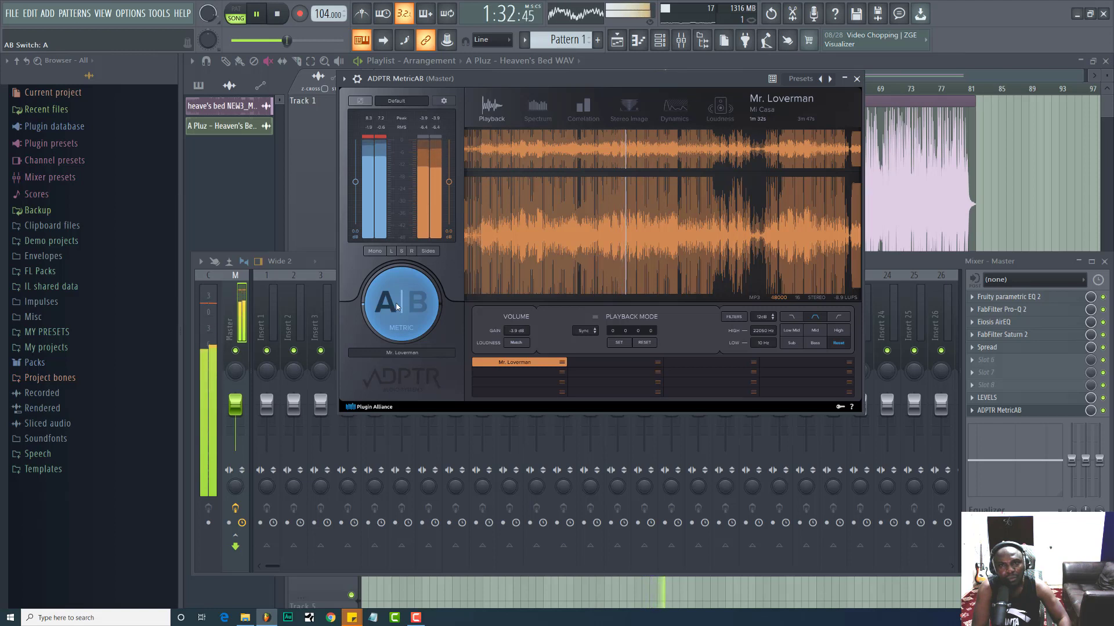
pyautogui.click(397, 307)
pyautogui.click(397, 306)
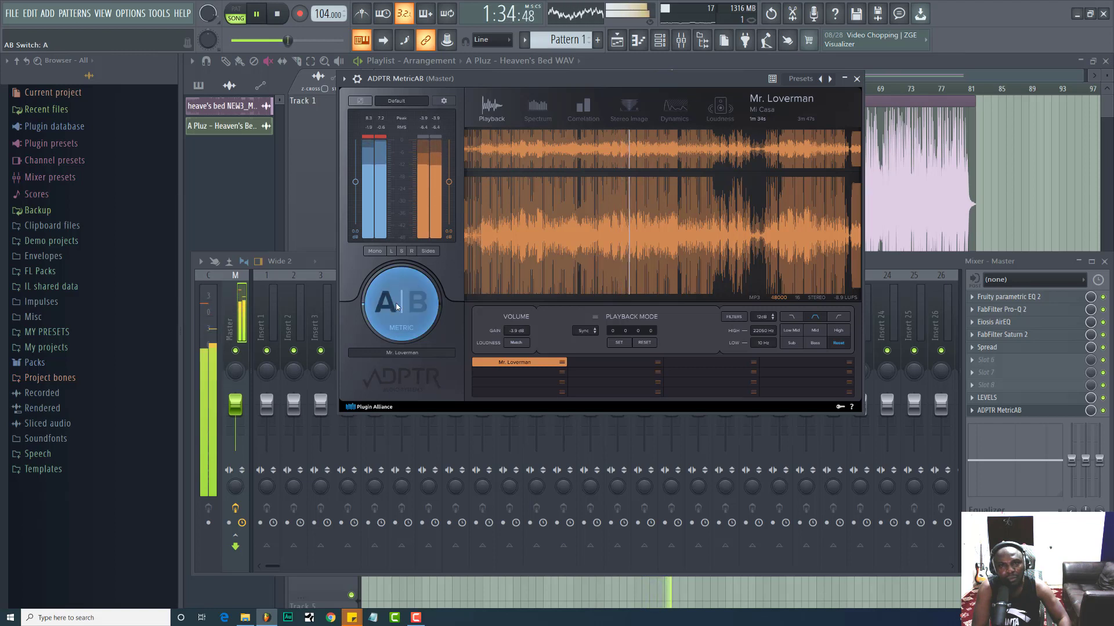
pyautogui.click(397, 306)
pyautogui.click(396, 306)
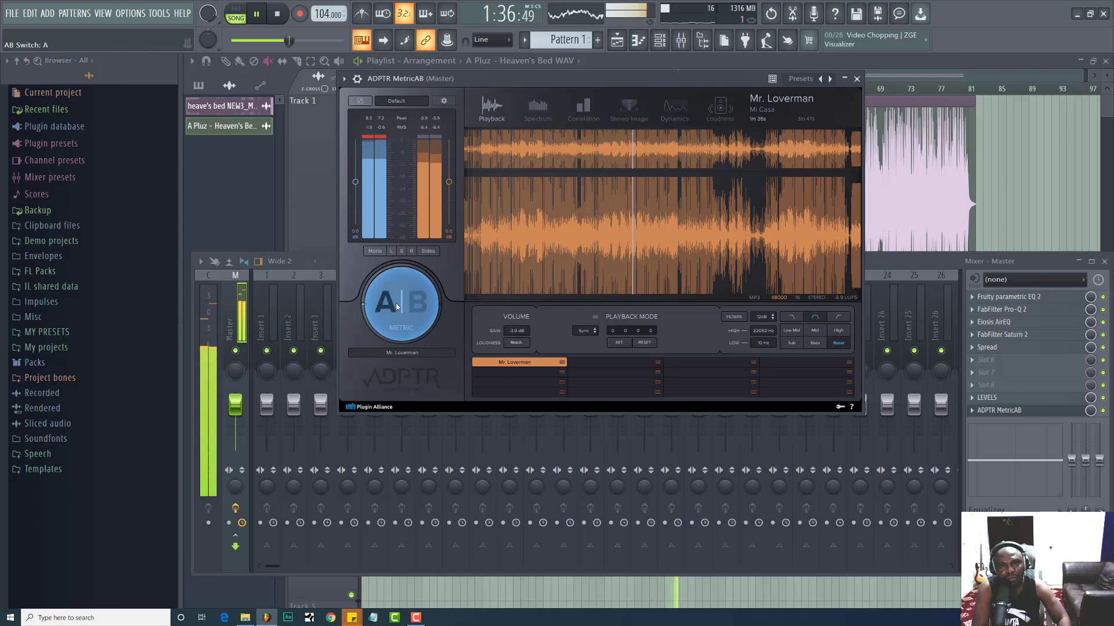
pyautogui.click(397, 307)
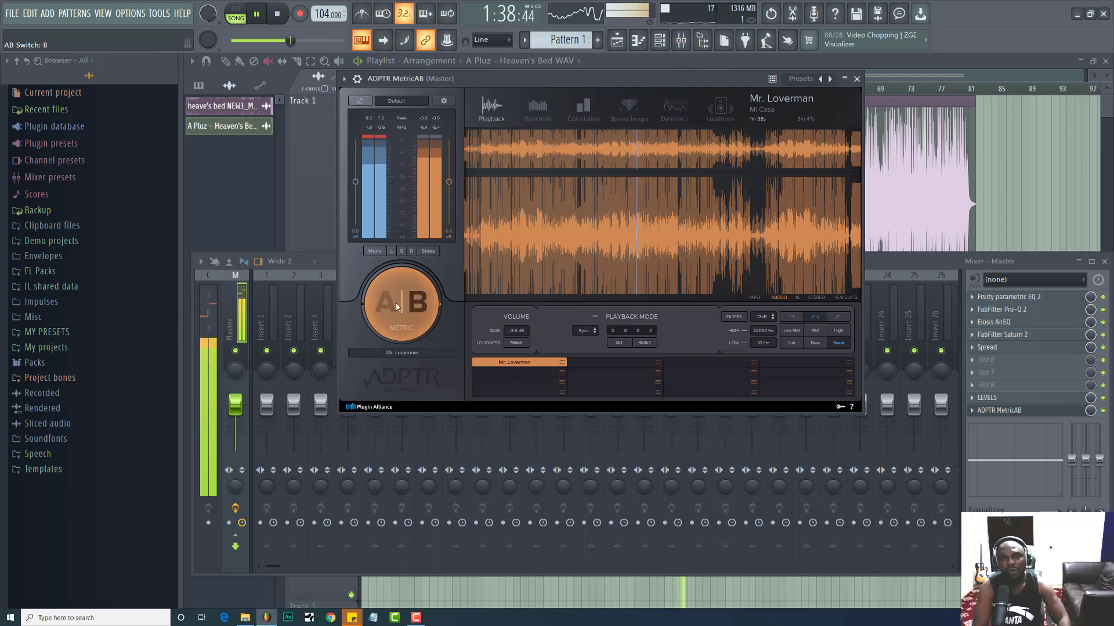
pyautogui.click(396, 306)
pyautogui.press('space')
pyautogui.click(857, 79)
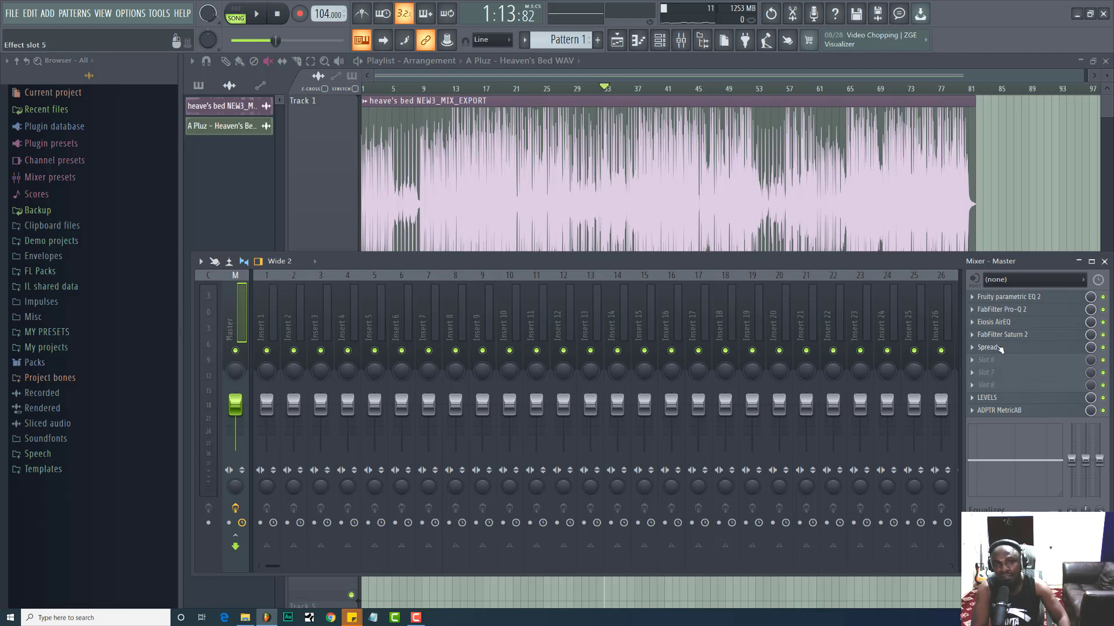
# Shift the Master track's five processing effects, Parametric EQ 2 through Spread, down one slot to free effect slot 1
pyautogui.scroll(-1, 999, 349)
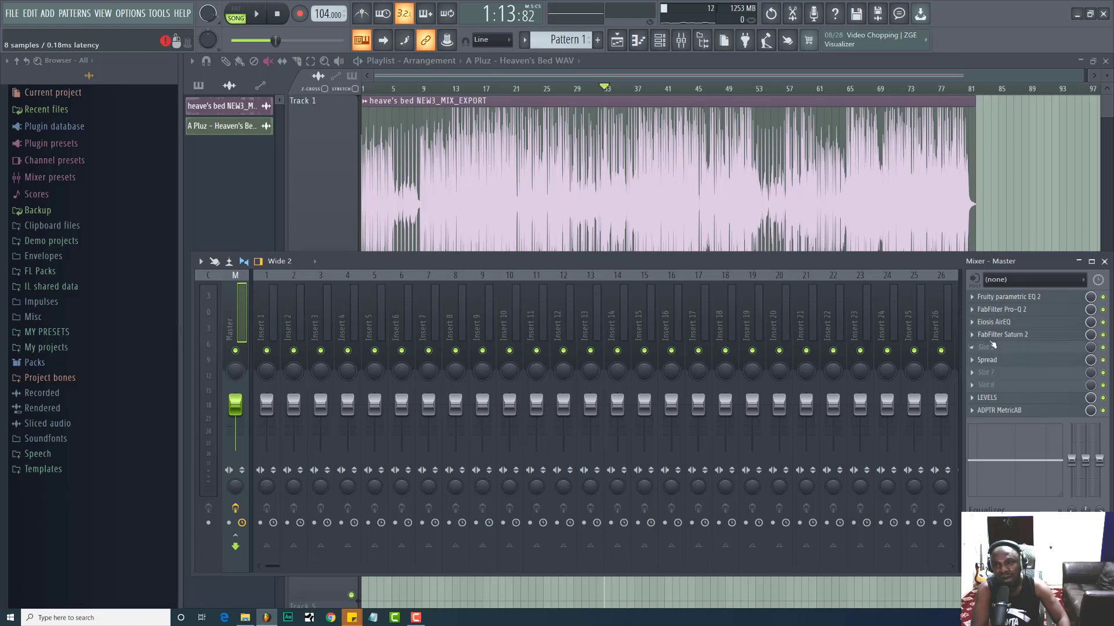
pyautogui.scroll(-1, 993, 344)
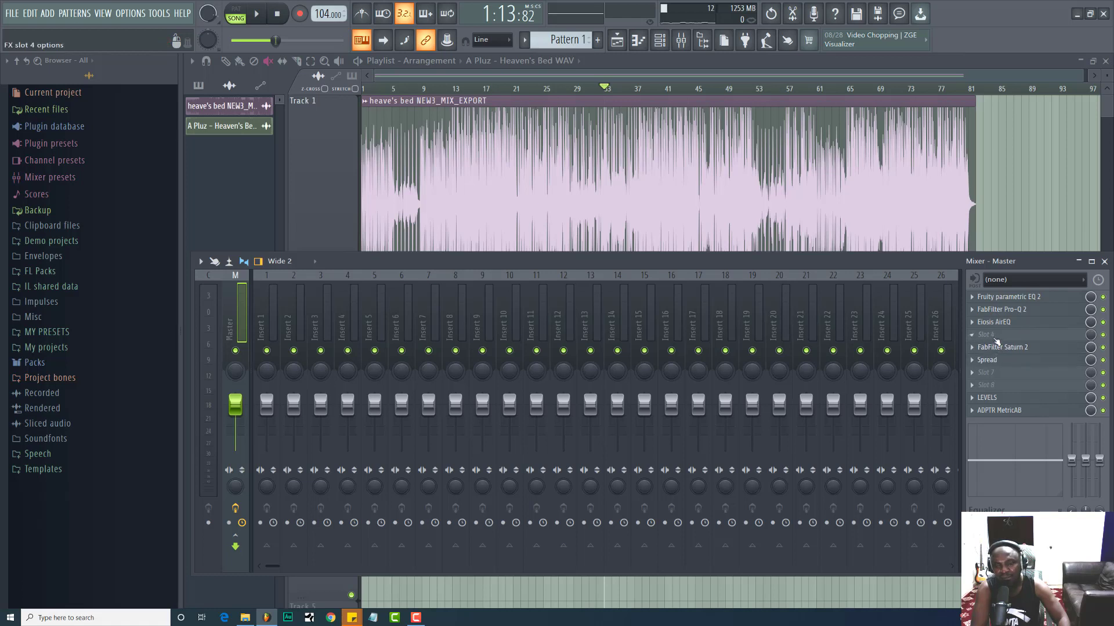
pyautogui.scroll(-1, 997, 325)
pyautogui.scroll(-1, 997, 311)
pyautogui.scroll(-1, 998, 299)
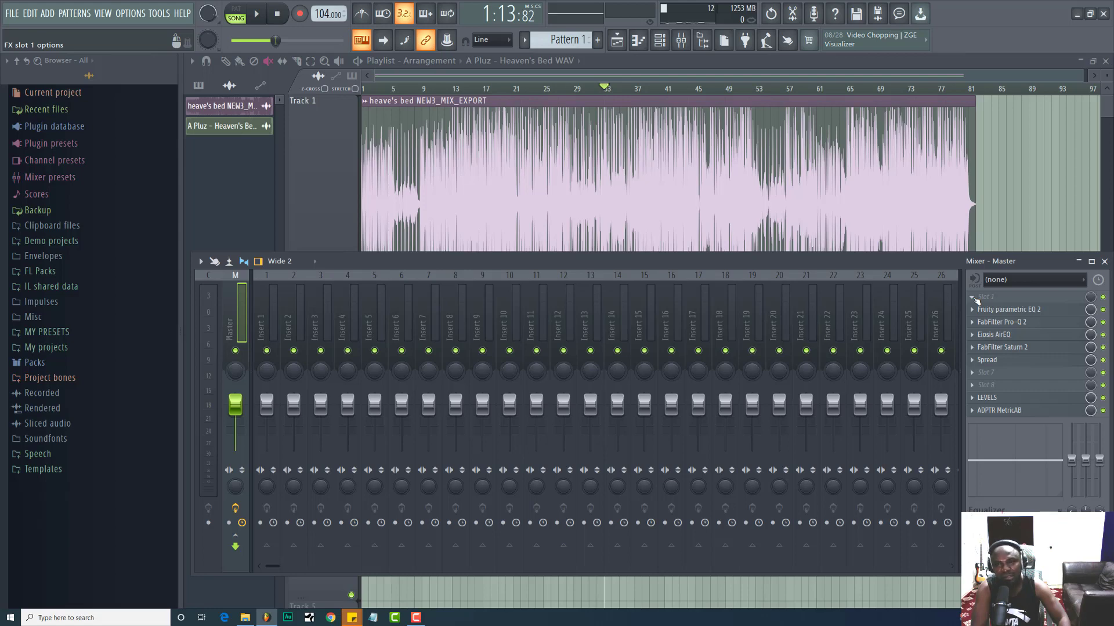
# Load Fruity Balance into effect slot 1 of the Master track, set its volume to -3.0 dB, and audition the song
pyautogui.click(976, 300)
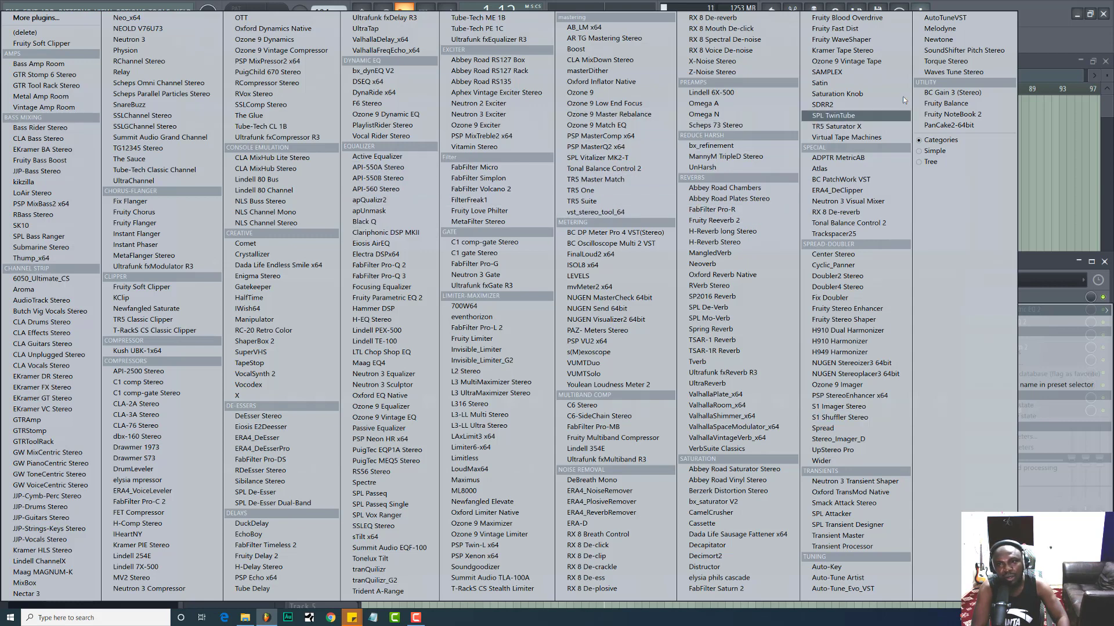
pyautogui.click(945, 103)
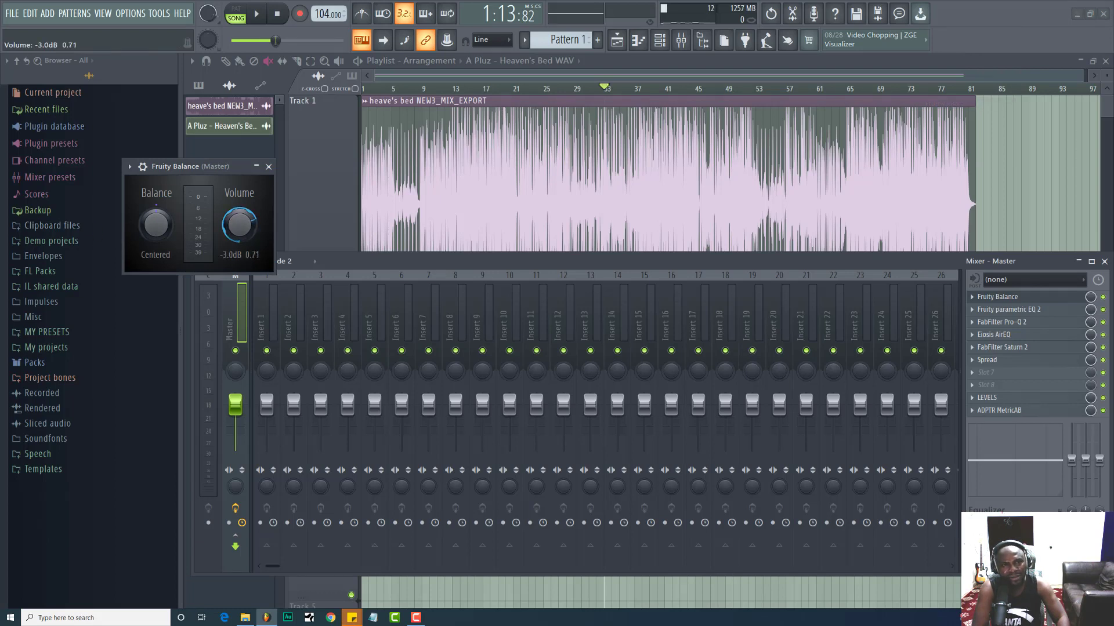
pyautogui.click(268, 166)
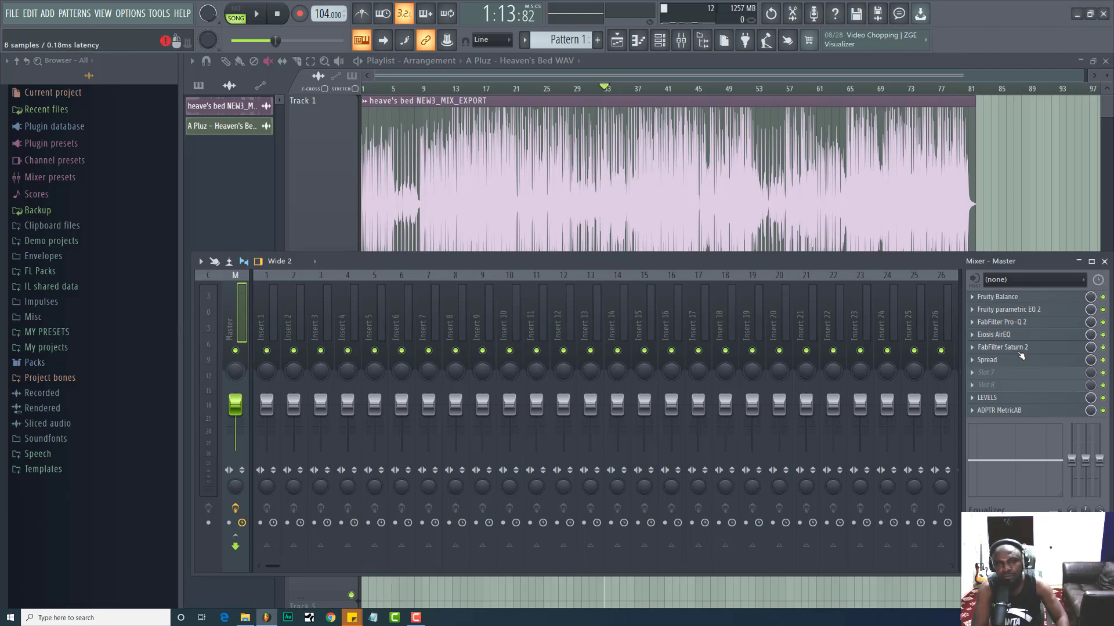
pyautogui.press('space')
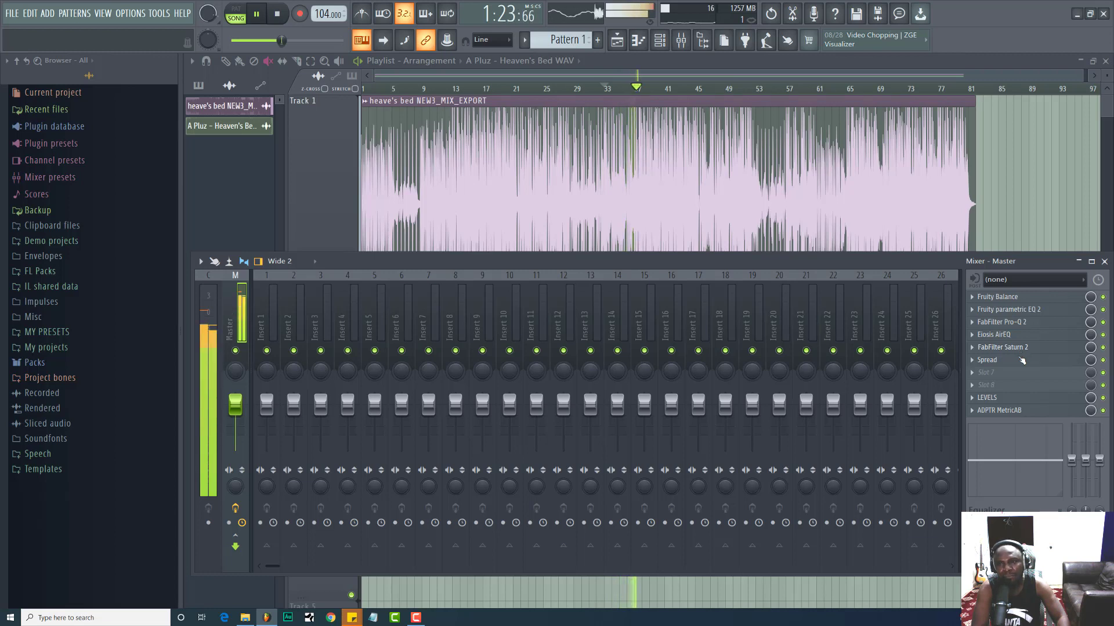
pyautogui.press('space')
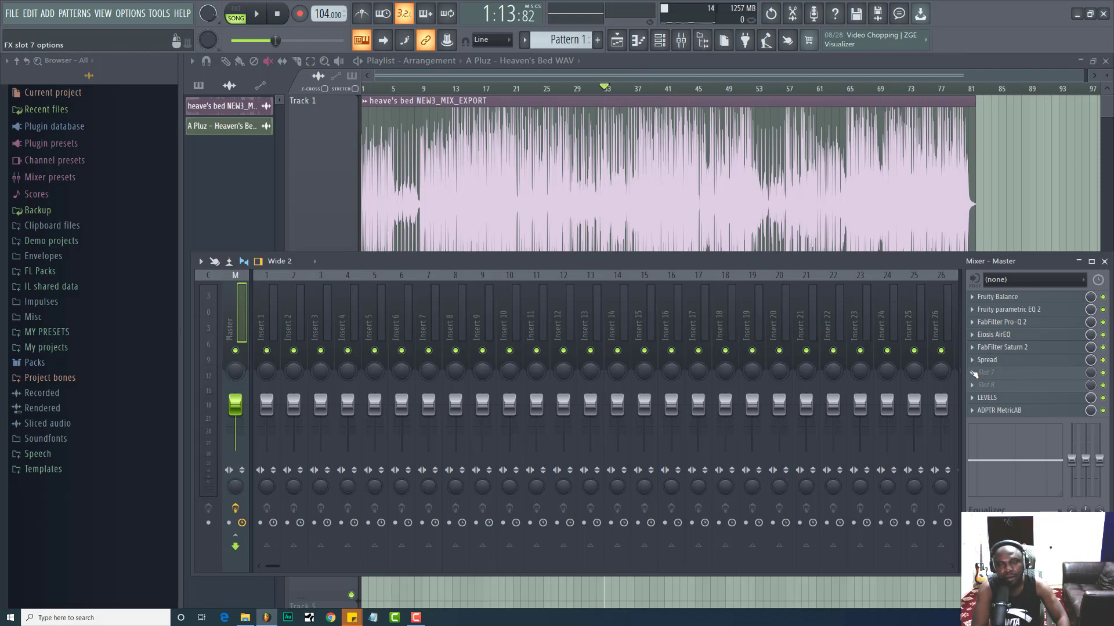
# Load TR5 Classic Clipper into effect slot 7 of the Master track and set its gain to about 4.1 dB during playback
pyautogui.click(974, 373)
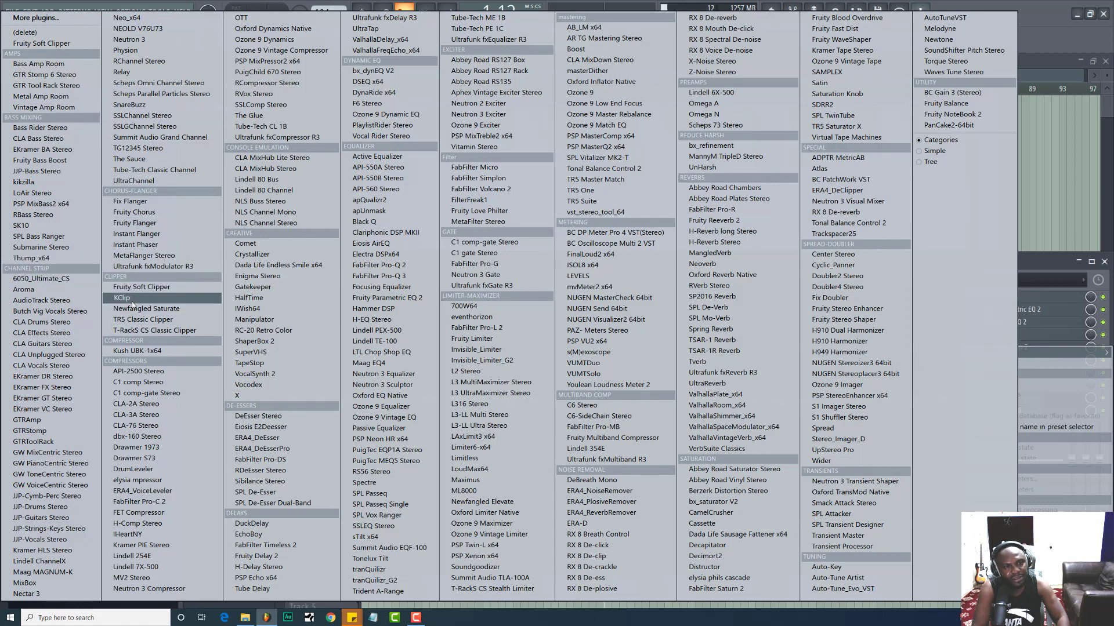
pyautogui.click(133, 320)
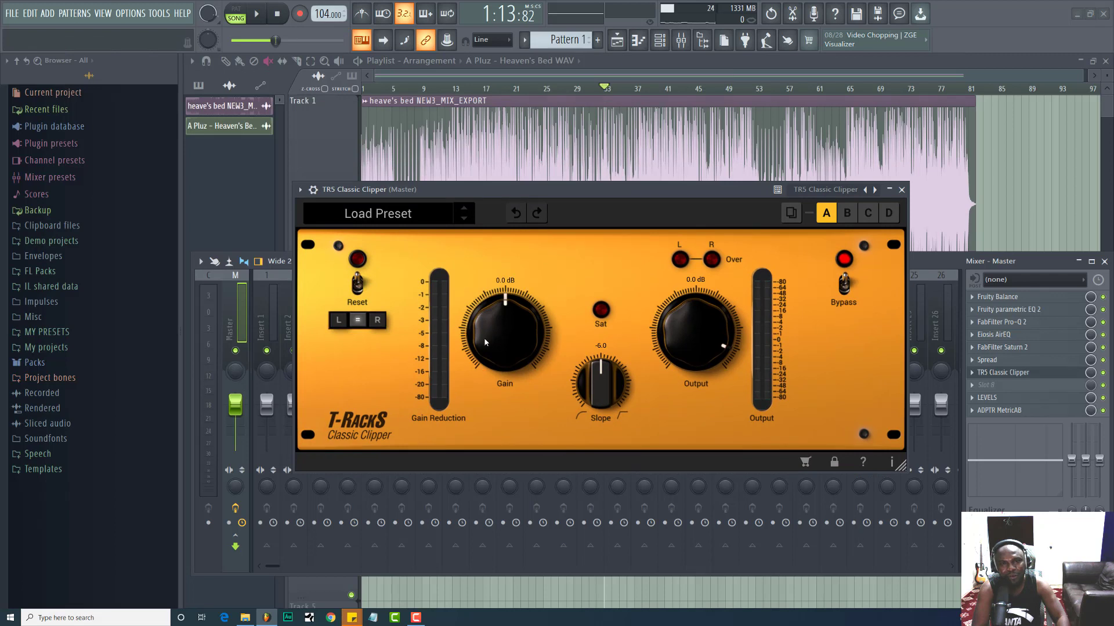
pyautogui.moveTo(545, 191); pyautogui.dragTo(556, 176)
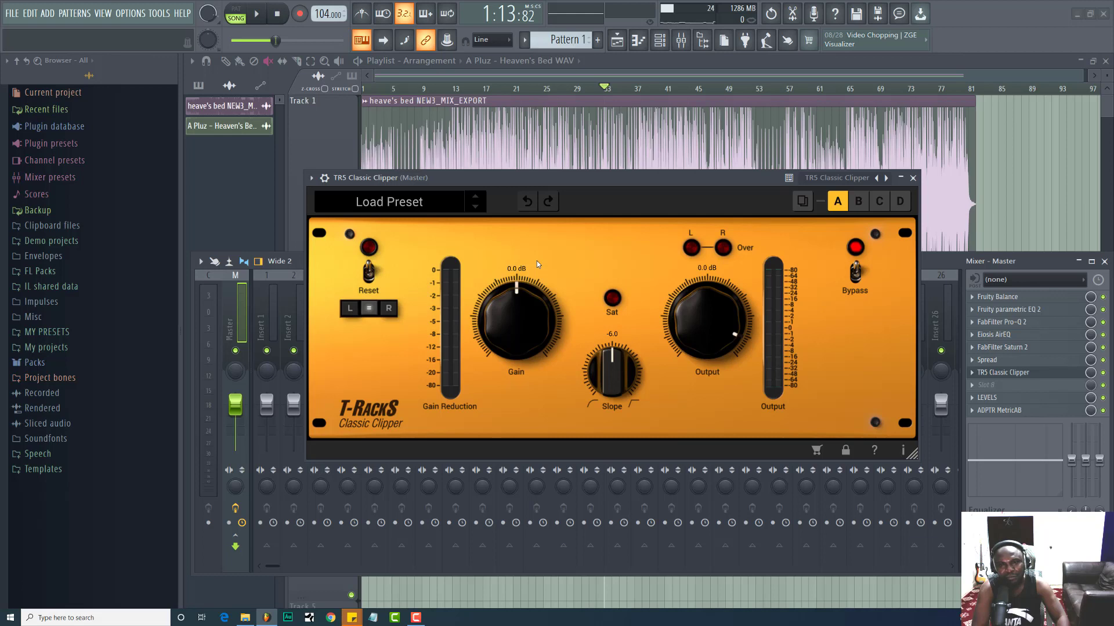
pyautogui.press('space')
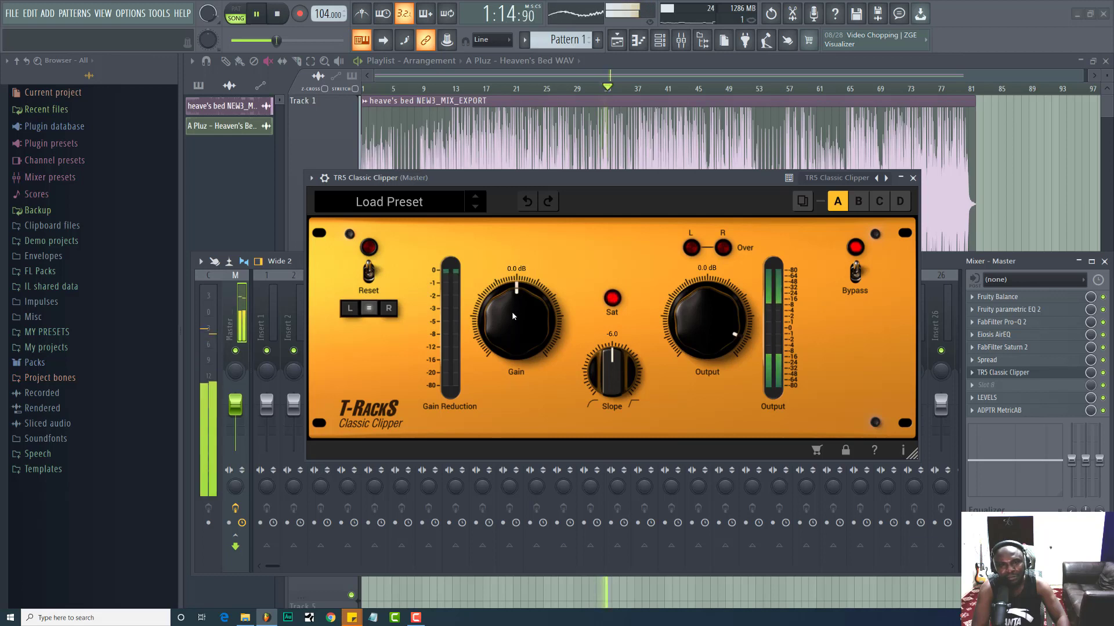
pyautogui.moveTo(510, 314); pyautogui.dragTo(510, 296)
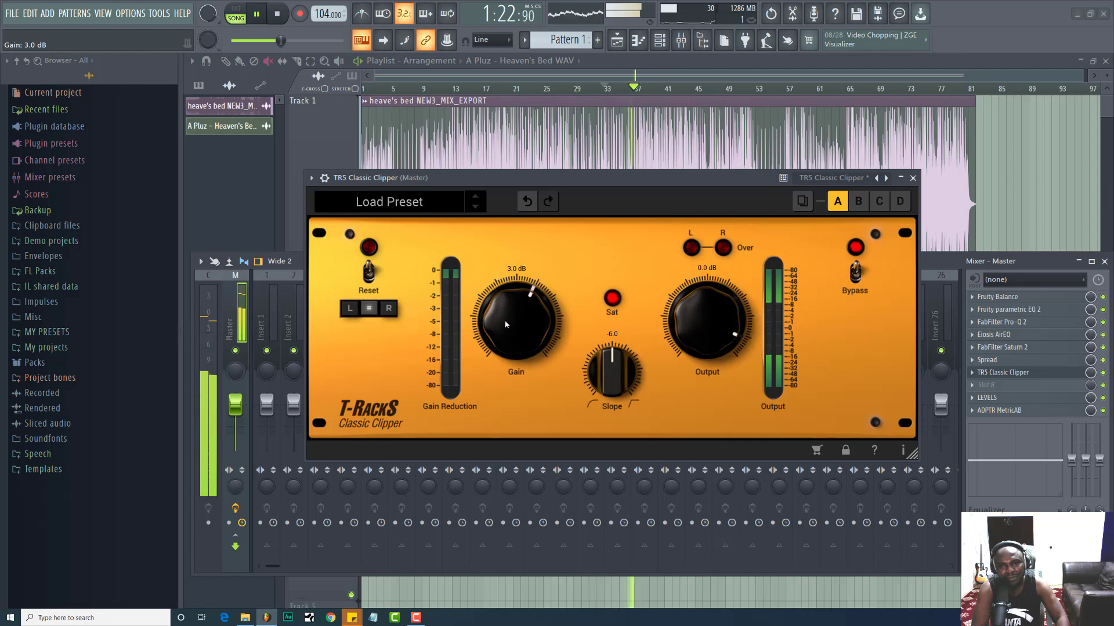
pyautogui.moveTo(505, 324); pyautogui.dragTo(505, 318)
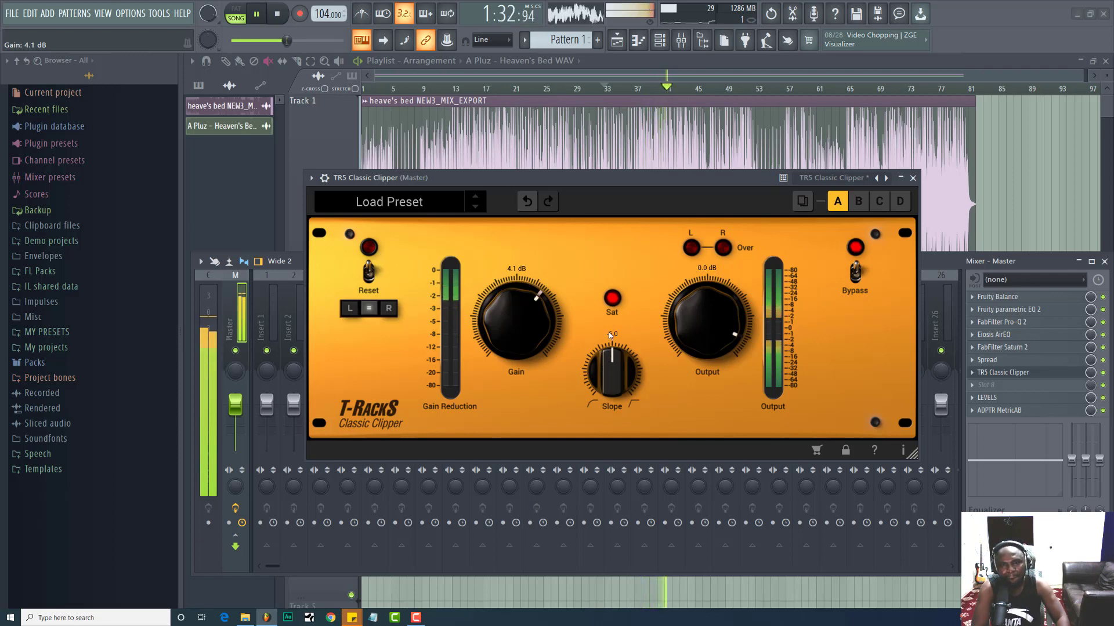
# Open MetricAB and LEVELS from the Master track and play the song to check its LUFS loudness
pyautogui.click(999, 410)
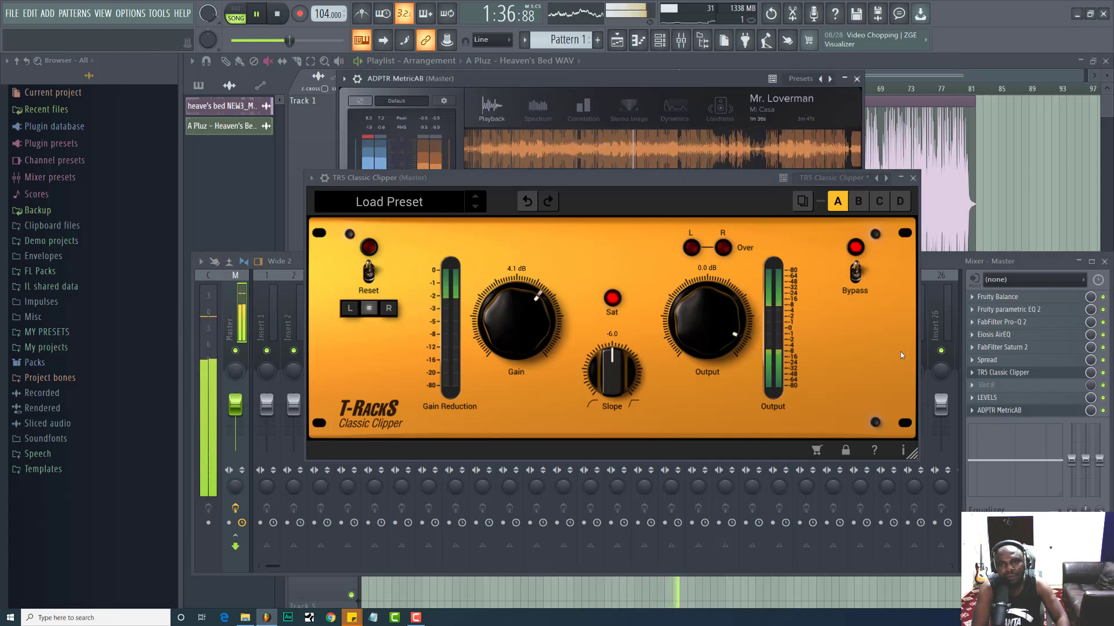
pyautogui.press('space')
pyautogui.click(1001, 397)
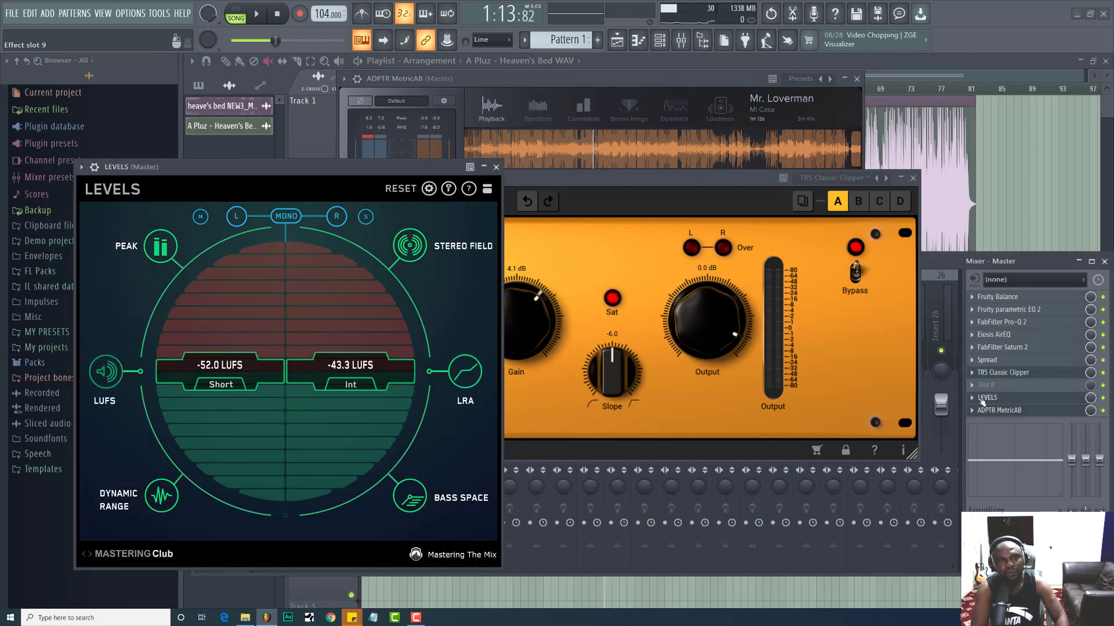
pyautogui.press('space')
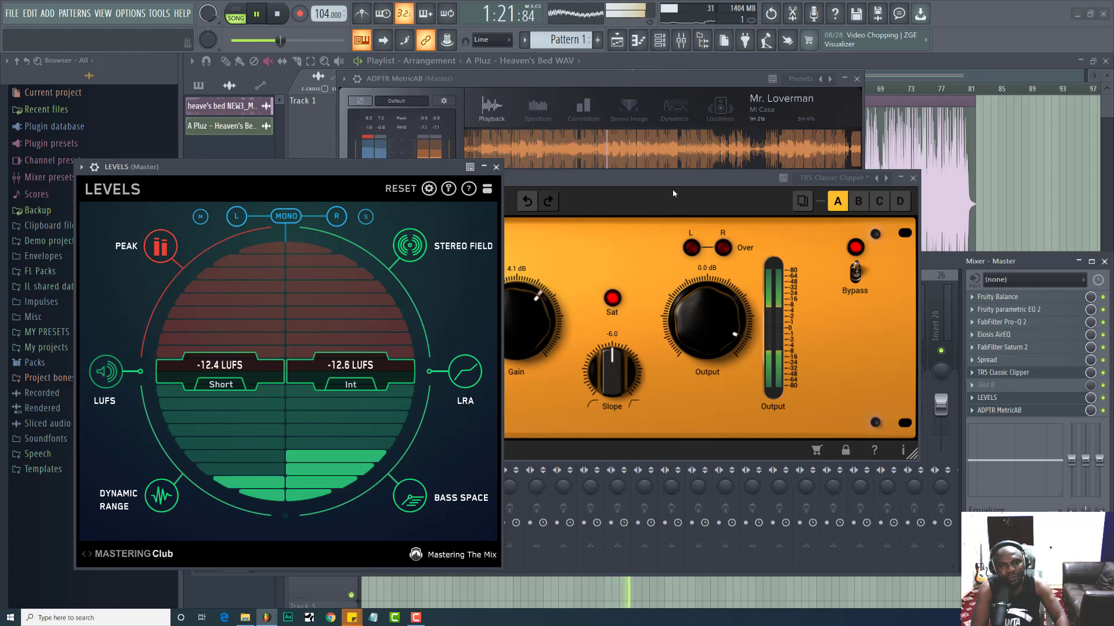
# Raise Classic Clipper's gain to 6.0 dB while checking the loudness in LEVELS, and stop playback
pyautogui.click(548, 282)
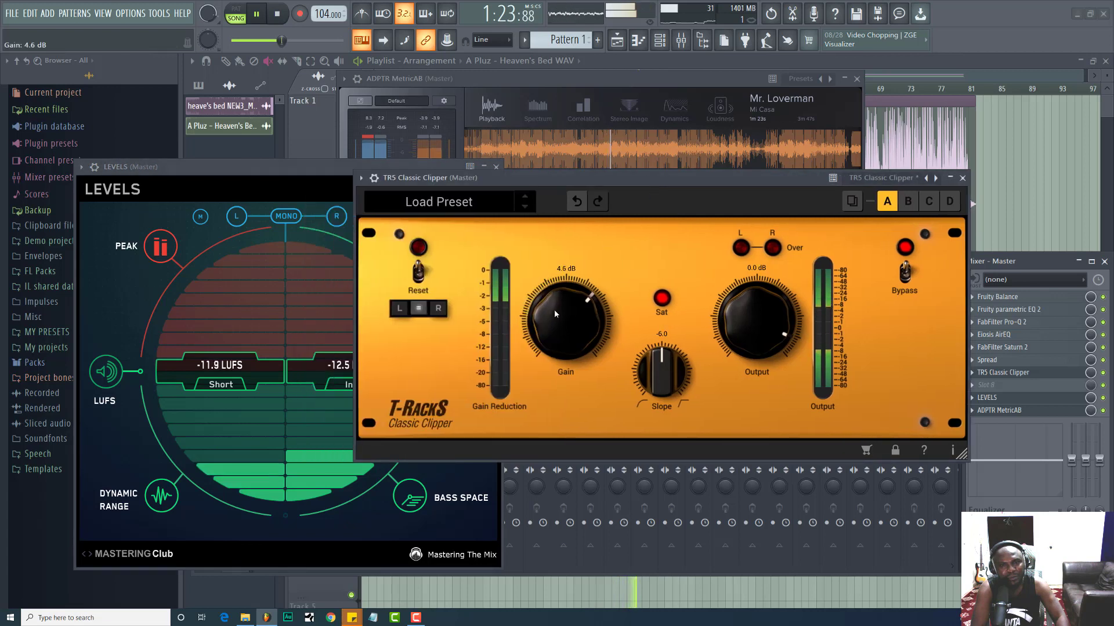
pyautogui.scroll(5, 554, 309)
pyautogui.scroll(2, 555, 308)
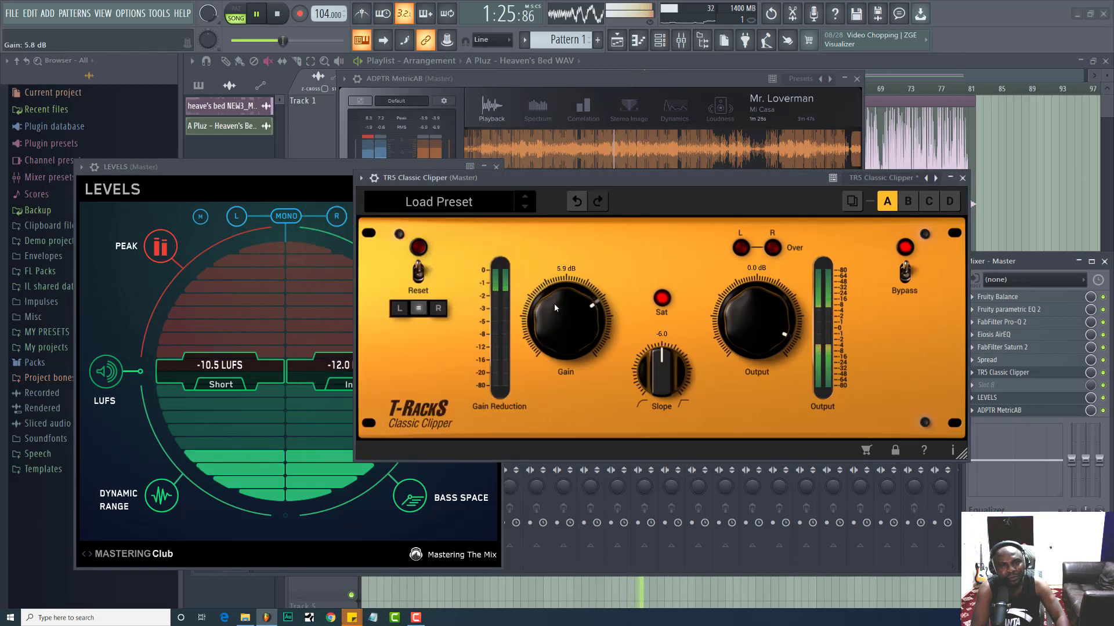
pyautogui.click(167, 351)
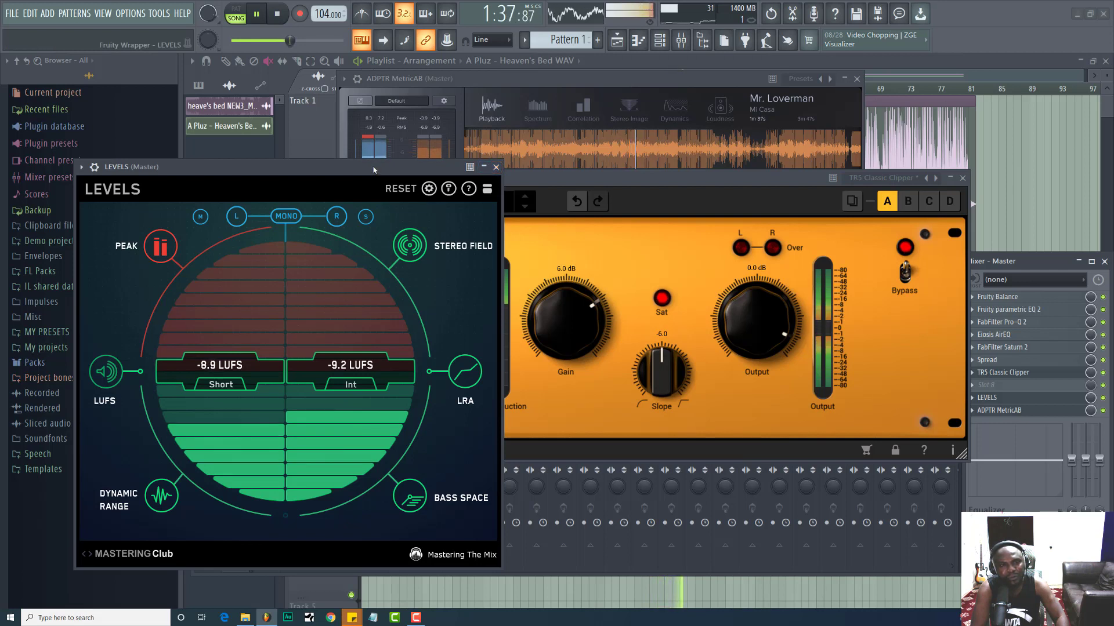
pyautogui.press('space')
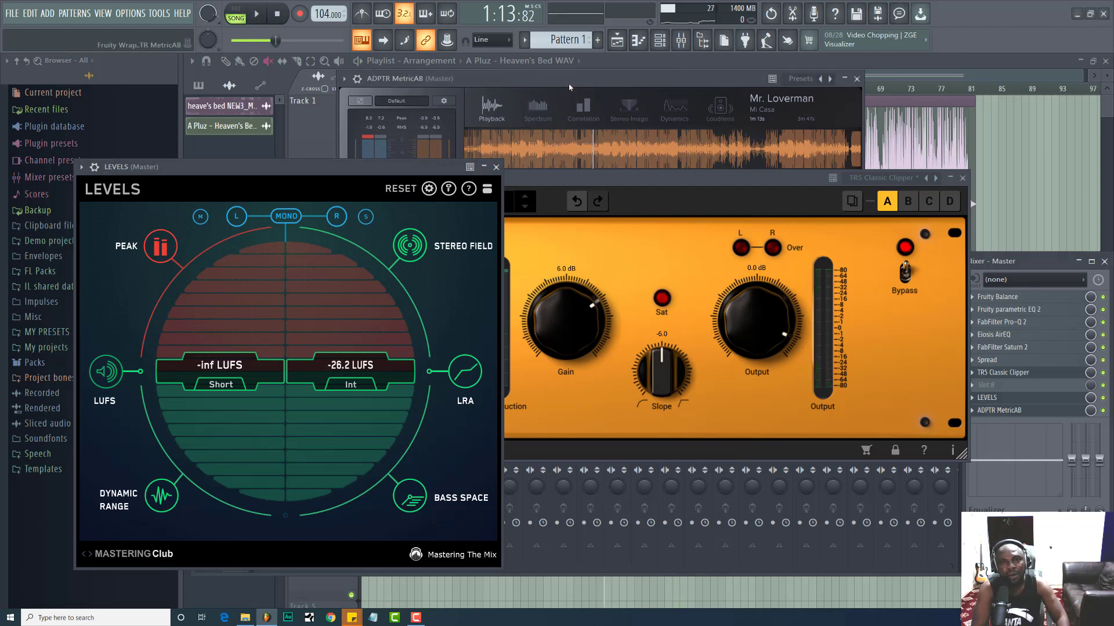
pyautogui.moveTo(603, 74); pyautogui.dragTo(684, 100)
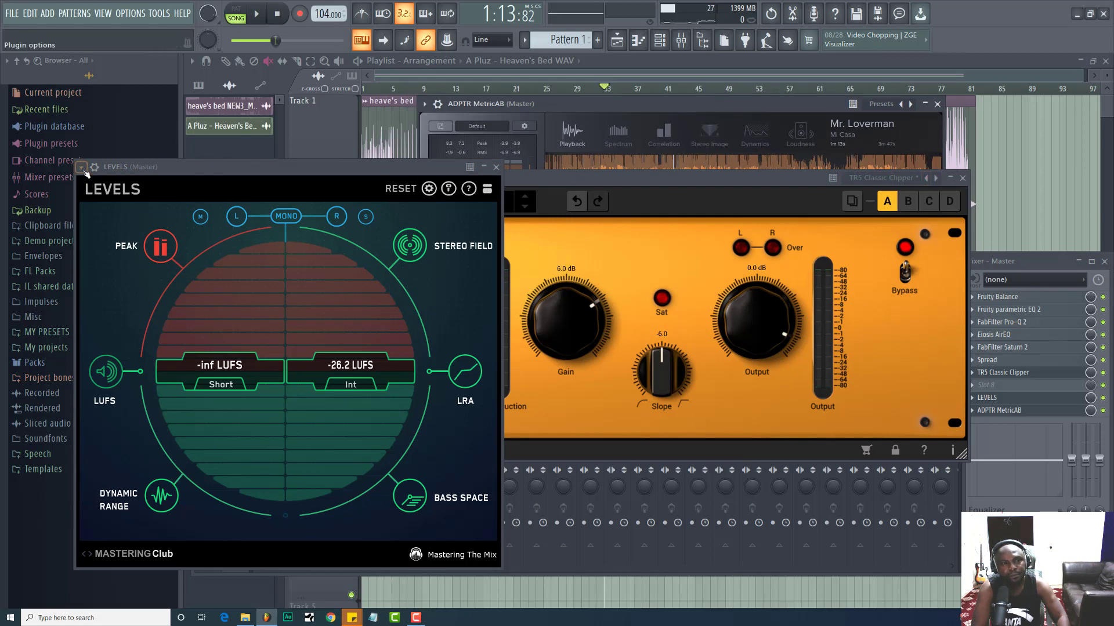
# Turn off the Detached option for the LEVELS and Classic Clipper windows, and bring MetricAB to the front
pyautogui.click(81, 167)
pyautogui.click(103, 408)
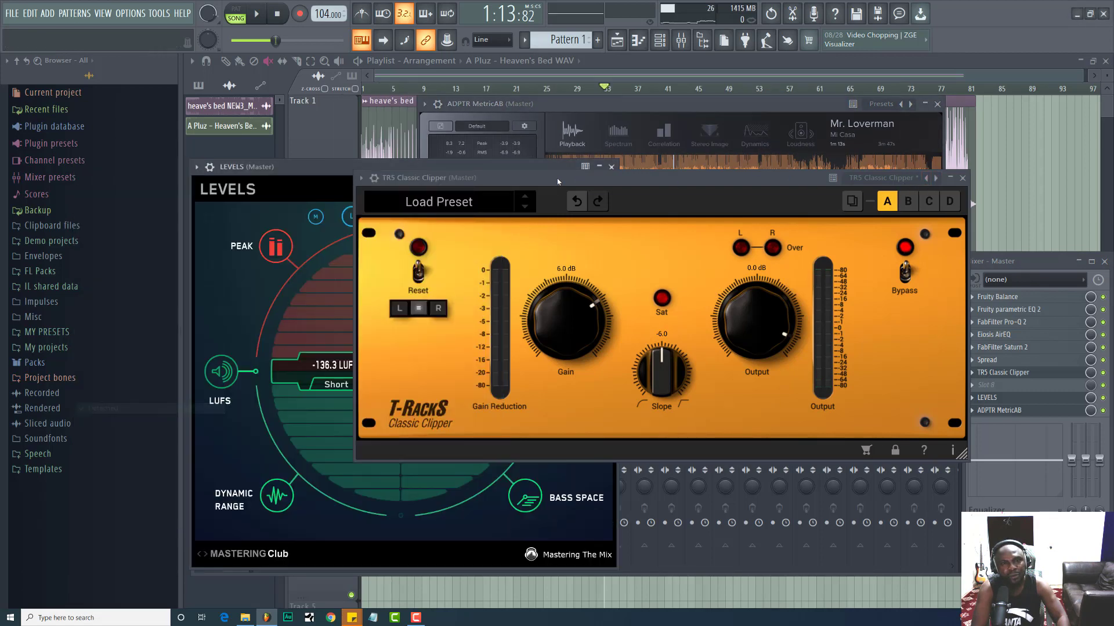
pyautogui.click(360, 179)
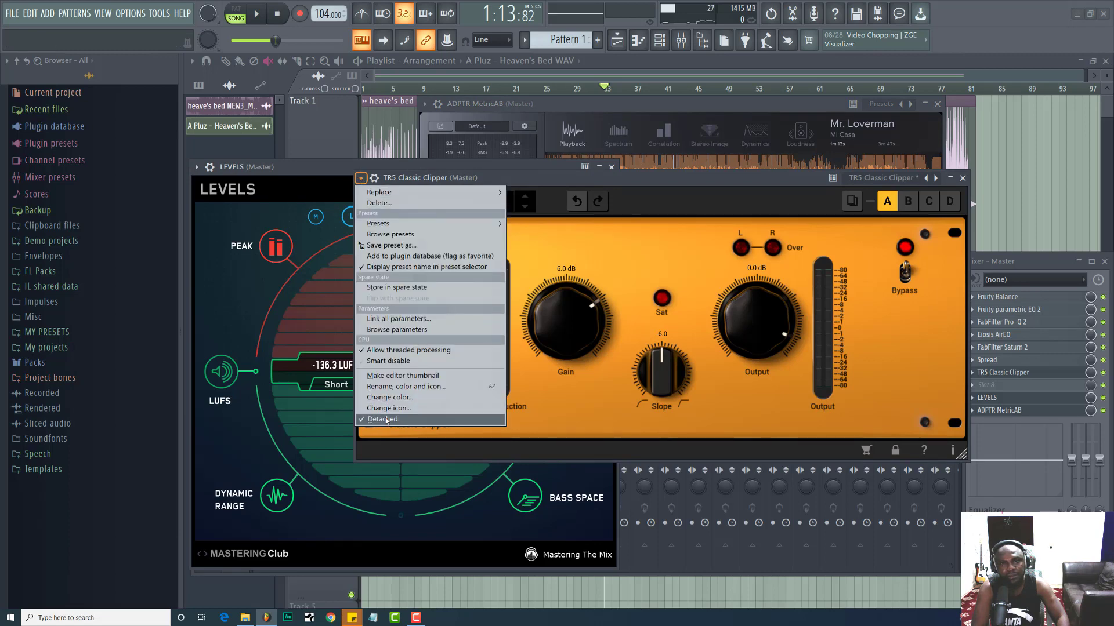
pyautogui.click(377, 420)
pyautogui.click(654, 106)
# Audition the Mr. Loverman reference in MetricAB, set its gain to 0.0 dB, and switch back to the A source
pyautogui.press('space')
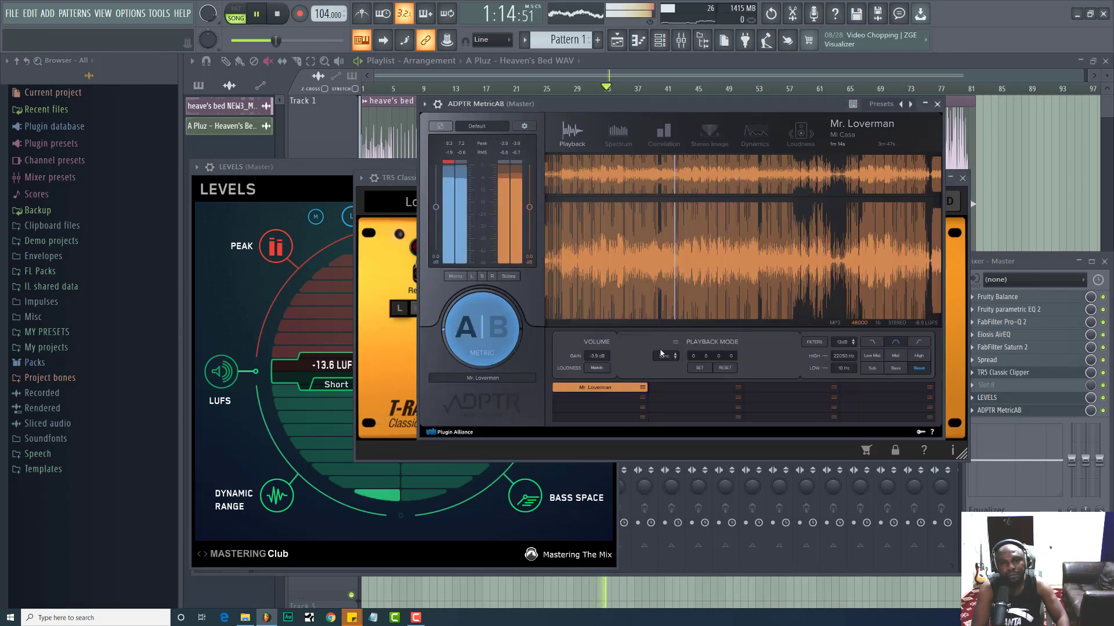
pyautogui.click(520, 347)
pyautogui.press('space')
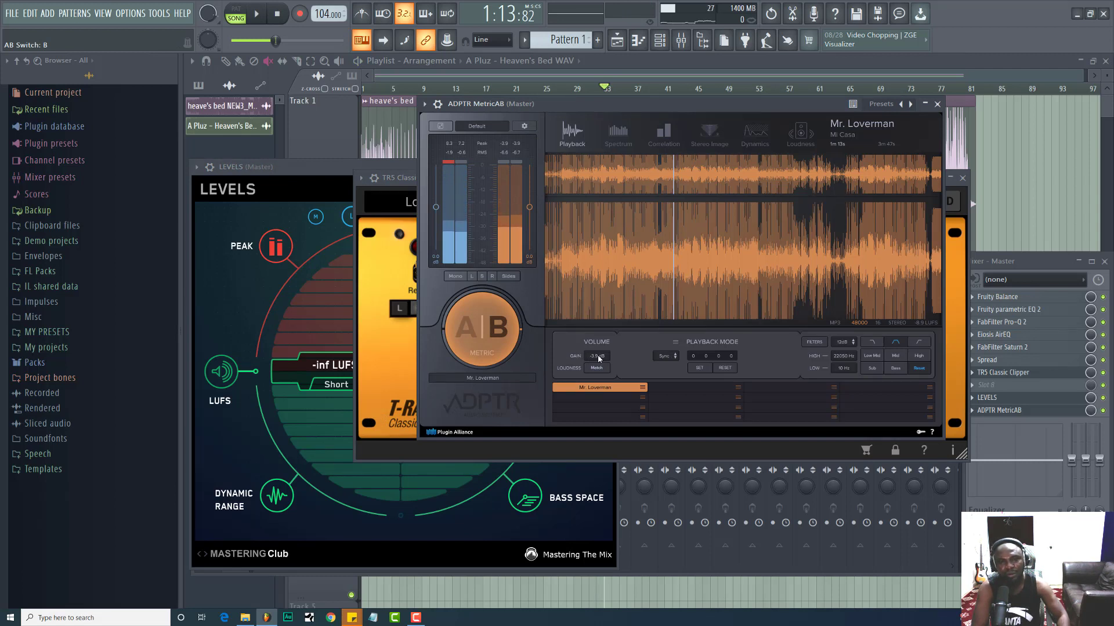
pyautogui.click(492, 324)
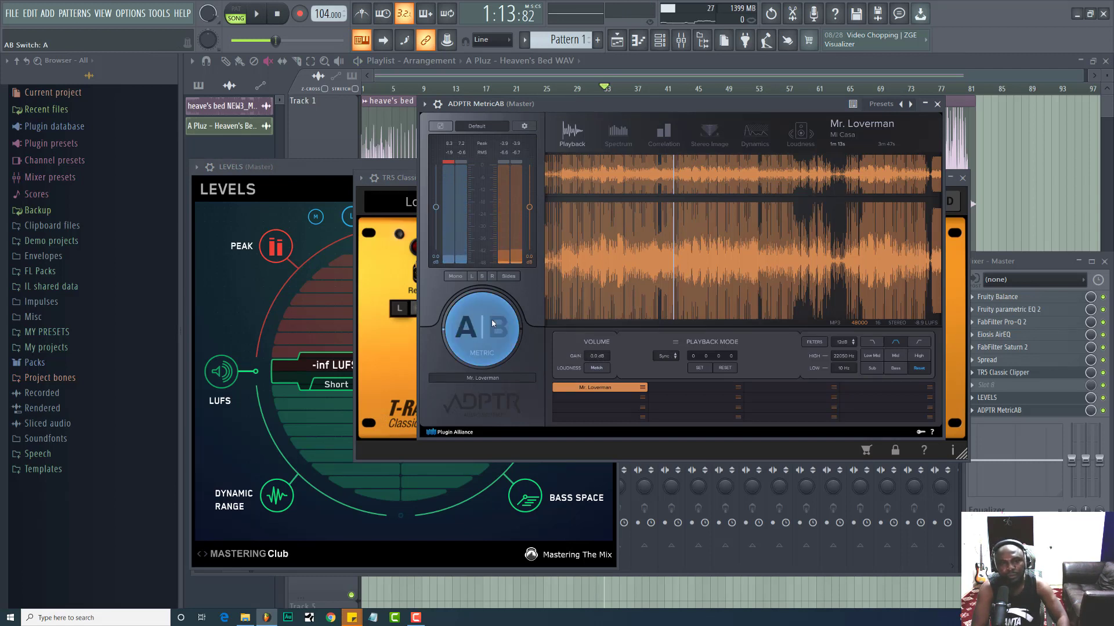
# Compare the master's loudness with the Mr. Loverman reference in MetricAB's Loudness view, alternating A and B during playback
pyautogui.press('space')
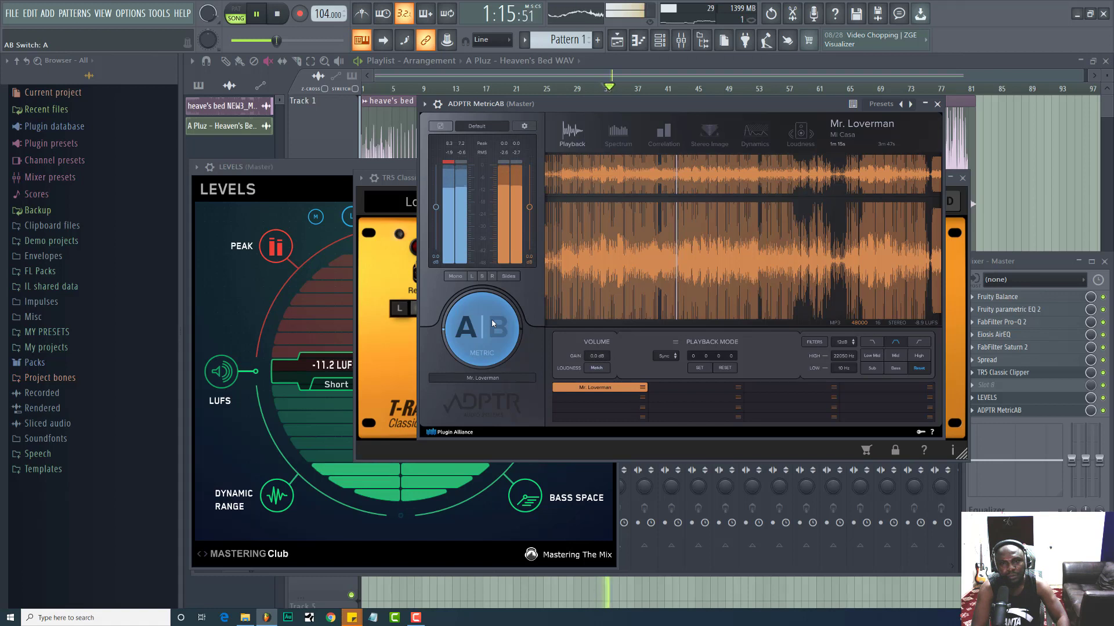
pyautogui.click(806, 134)
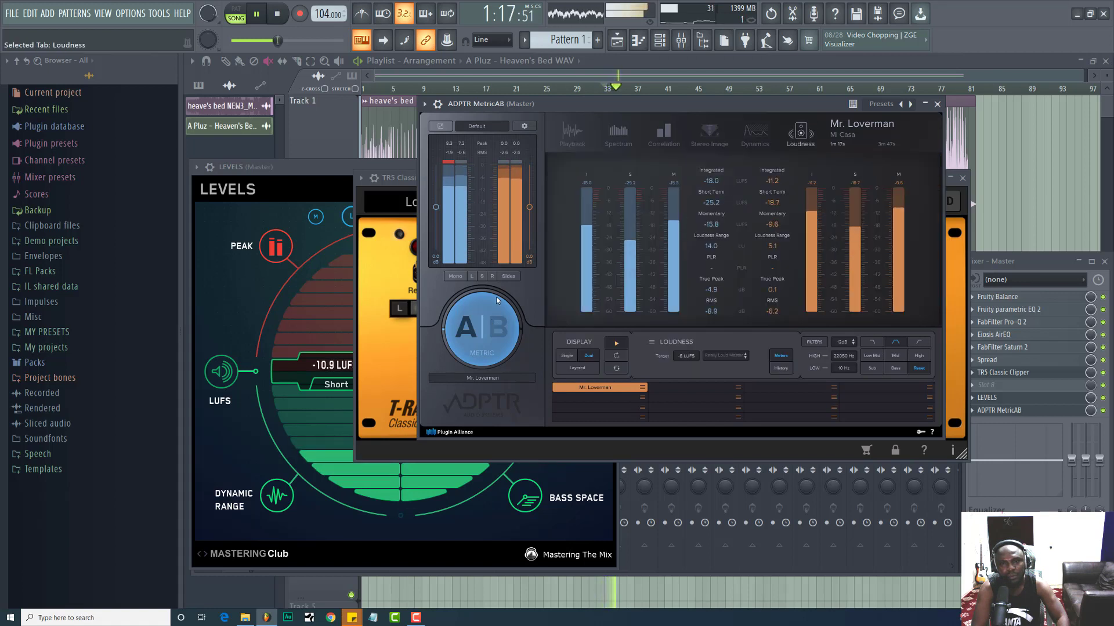
pyautogui.click(481, 324)
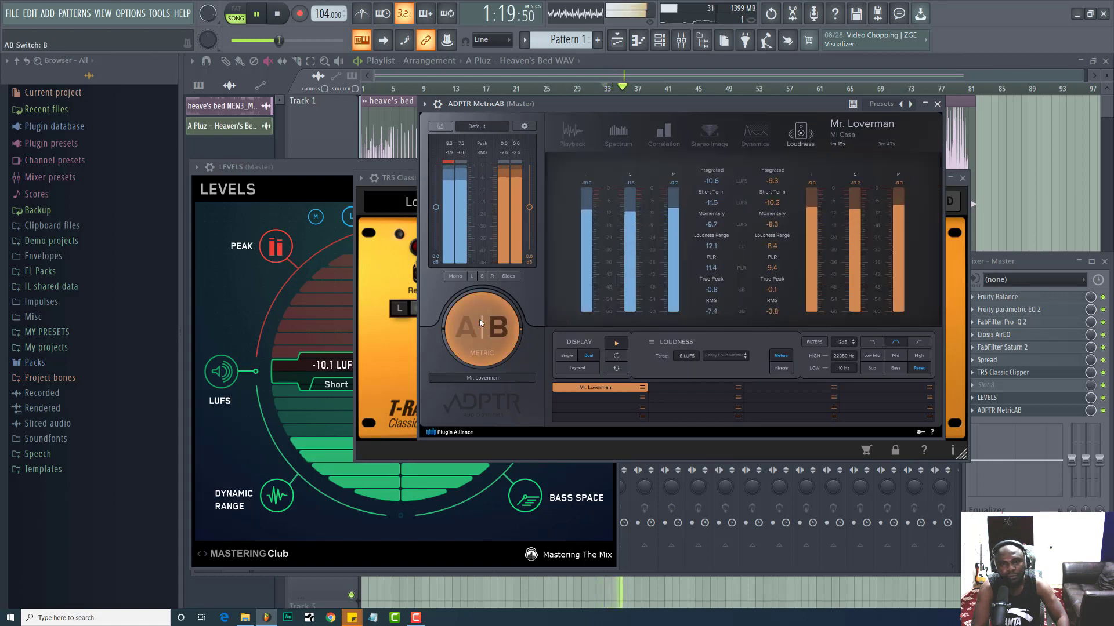
pyautogui.click(480, 323)
pyautogui.click(480, 323)
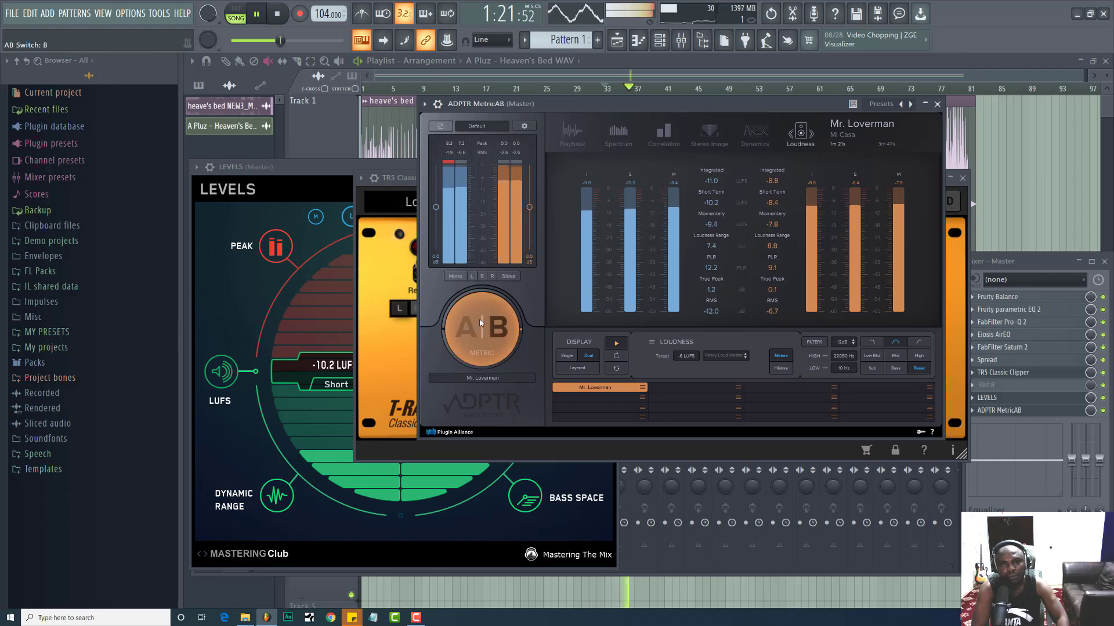
pyautogui.click(480, 323)
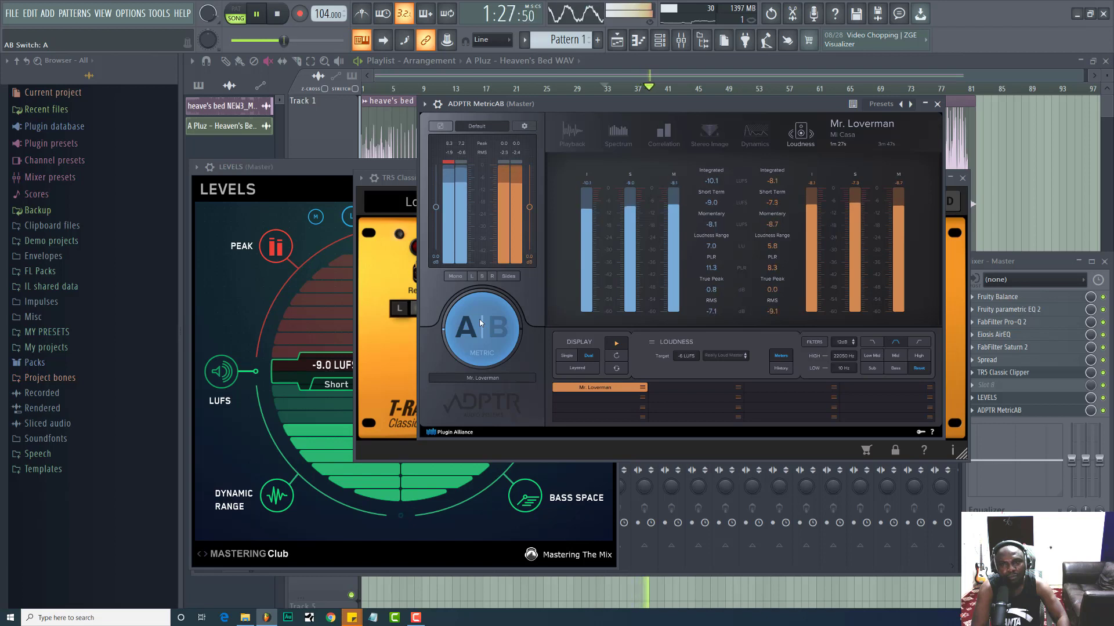
pyautogui.click(480, 323)
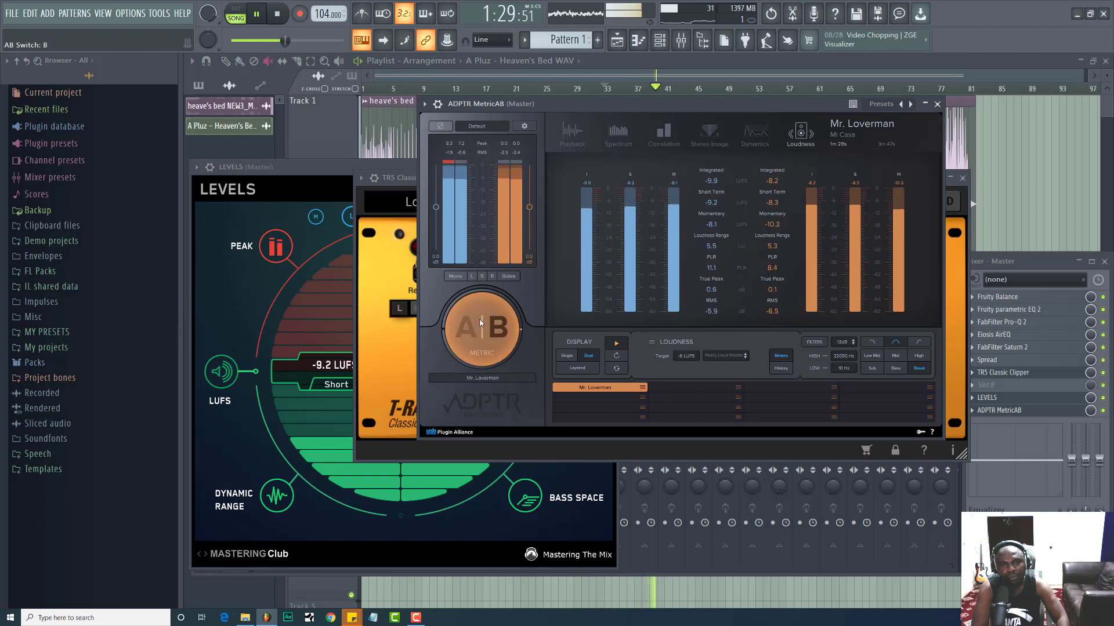
pyautogui.click(480, 323)
pyautogui.click(481, 323)
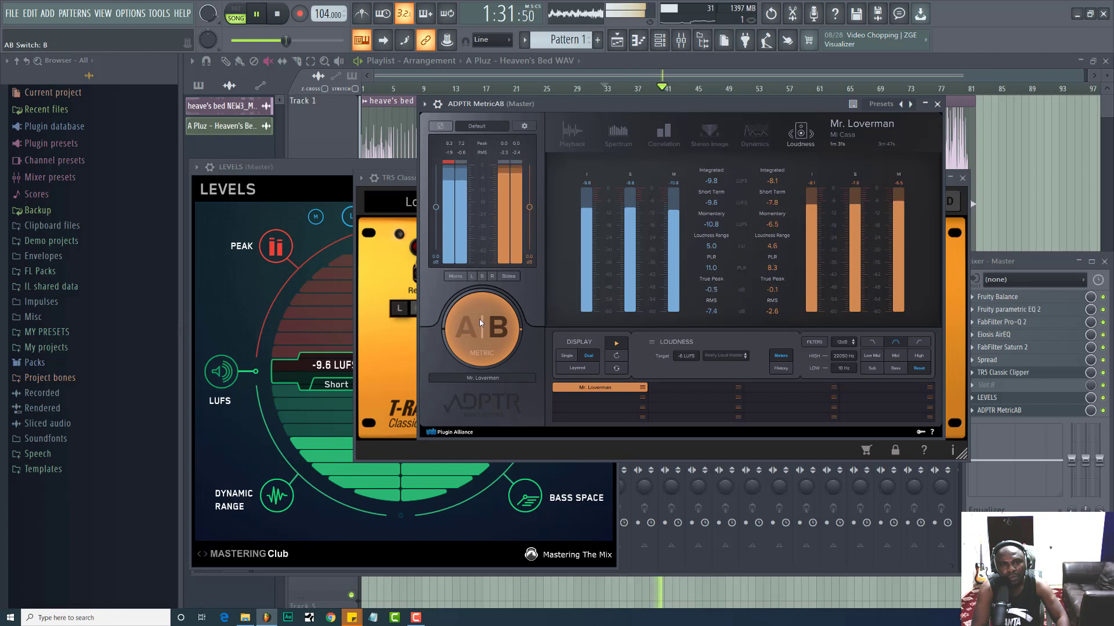
pyautogui.click(480, 323)
pyautogui.press('space')
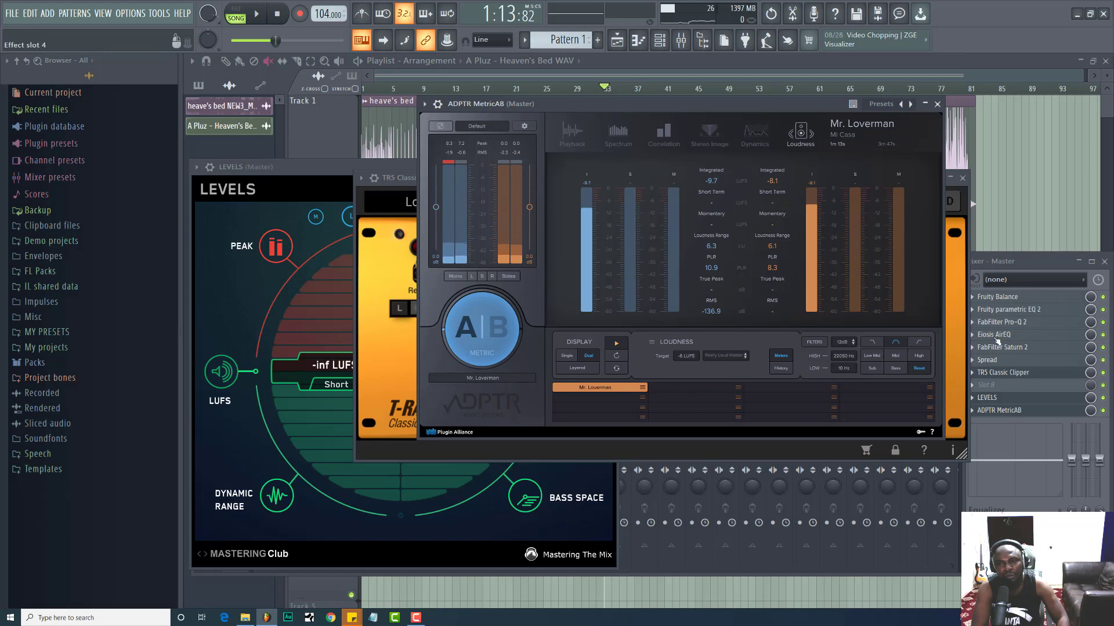
# Load Invisible_Limiter_G2 into effect slot 8 of the Master track
pyautogui.click(970, 369)
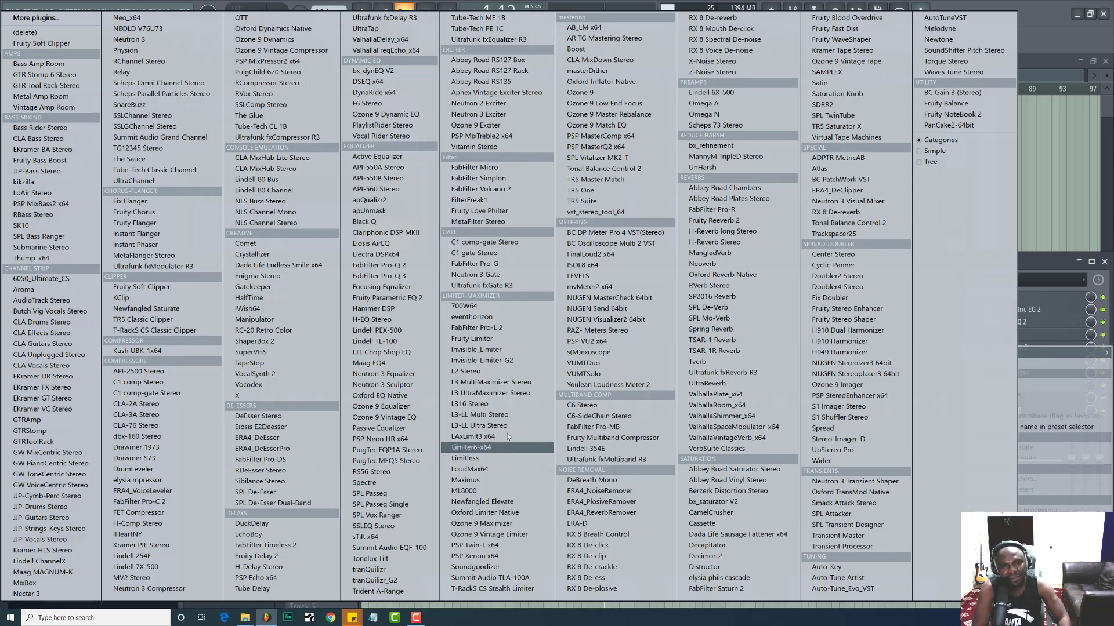
pyautogui.click(490, 361)
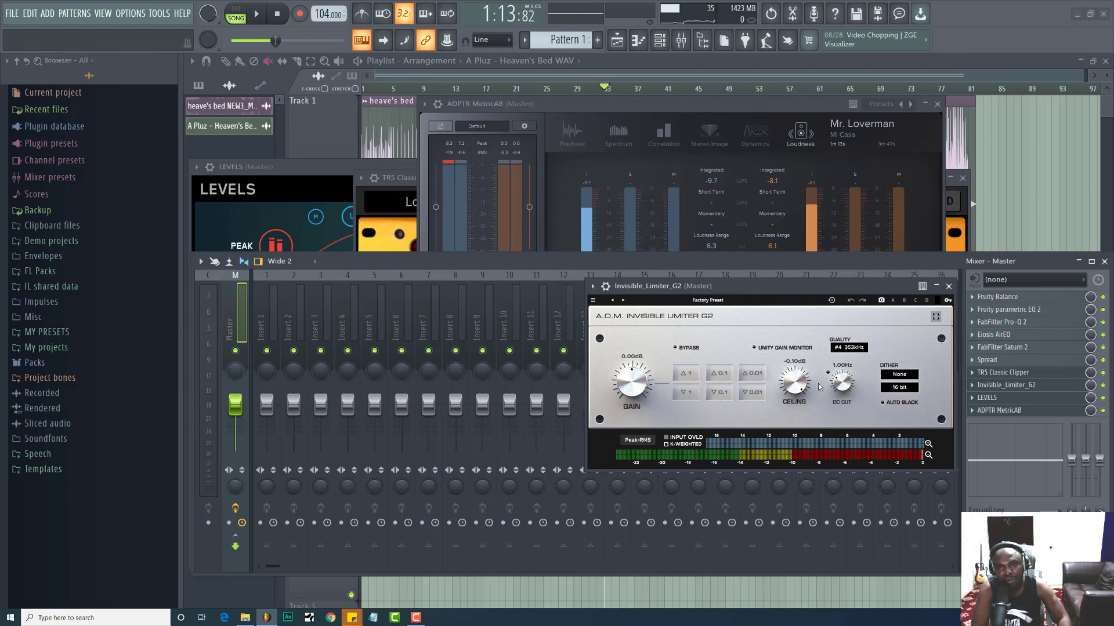
pyautogui.moveTo(741, 288); pyautogui.dragTo(718, 294)
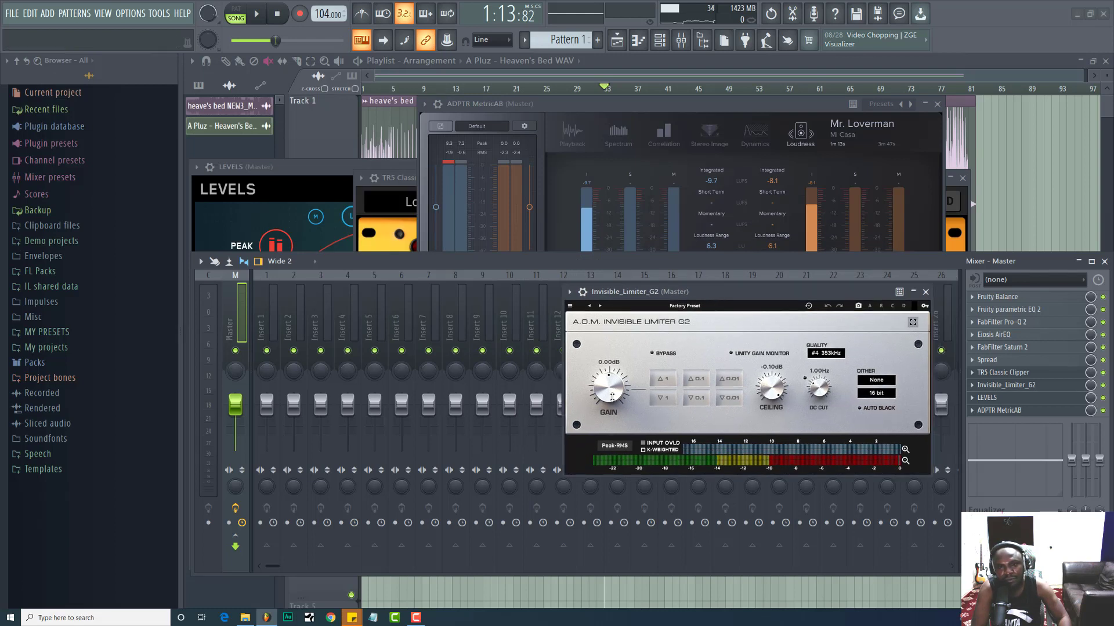
# Raise Invisible Limiter's gain to 2.10 dB while the song plays, and stop playback
pyautogui.press('space')
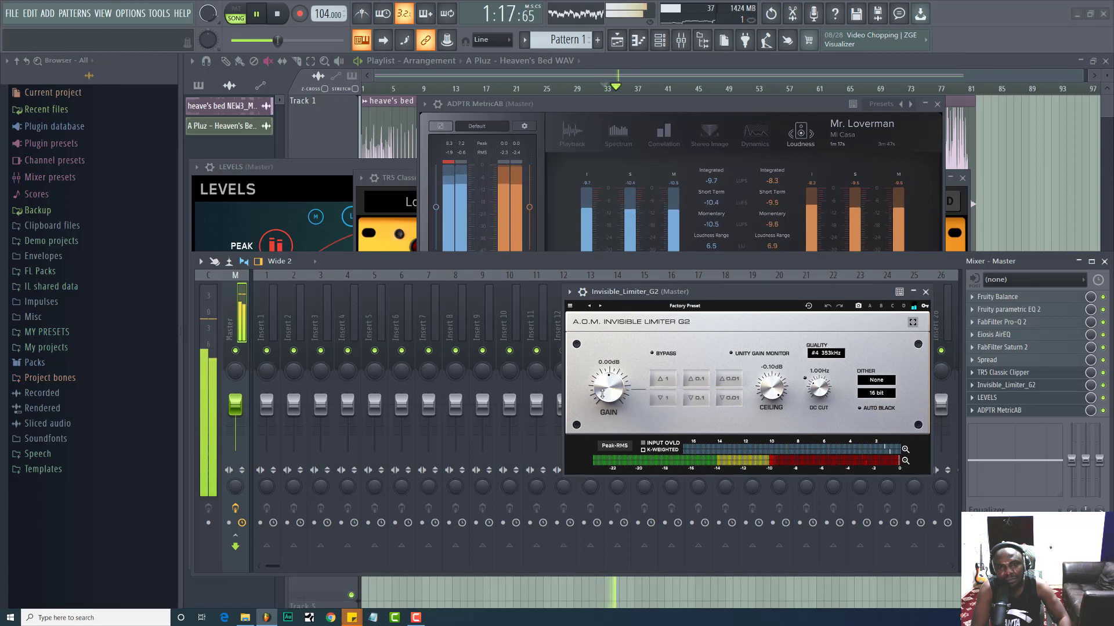
pyautogui.moveTo(602, 394); pyautogui.dragTo(600, 389)
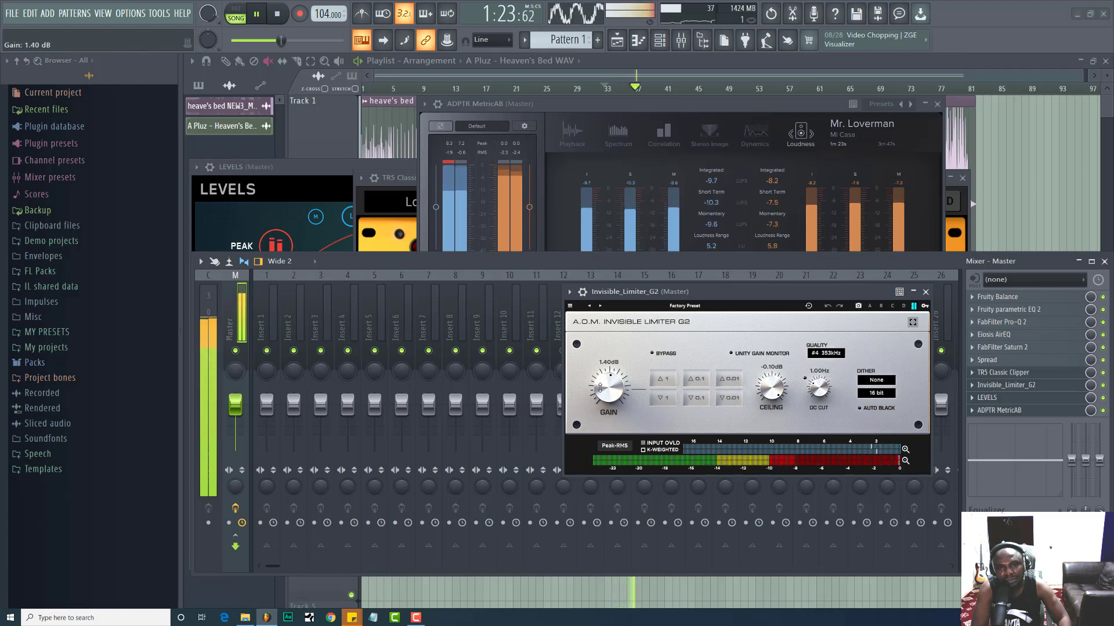
pyautogui.moveTo(600, 389); pyautogui.dragTo(601, 383)
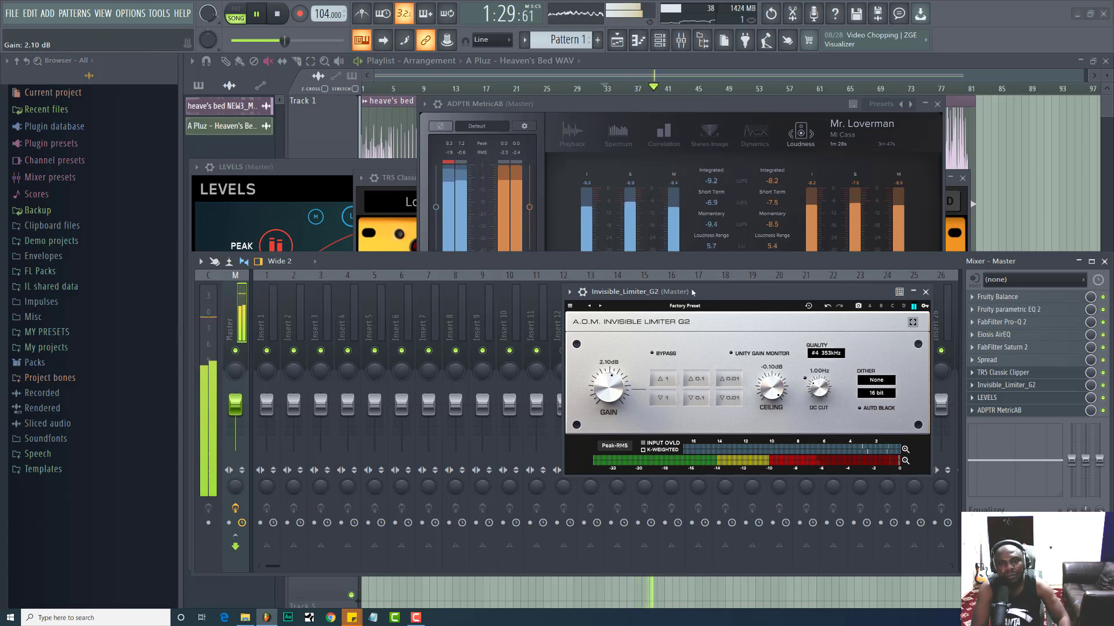
pyautogui.press('space')
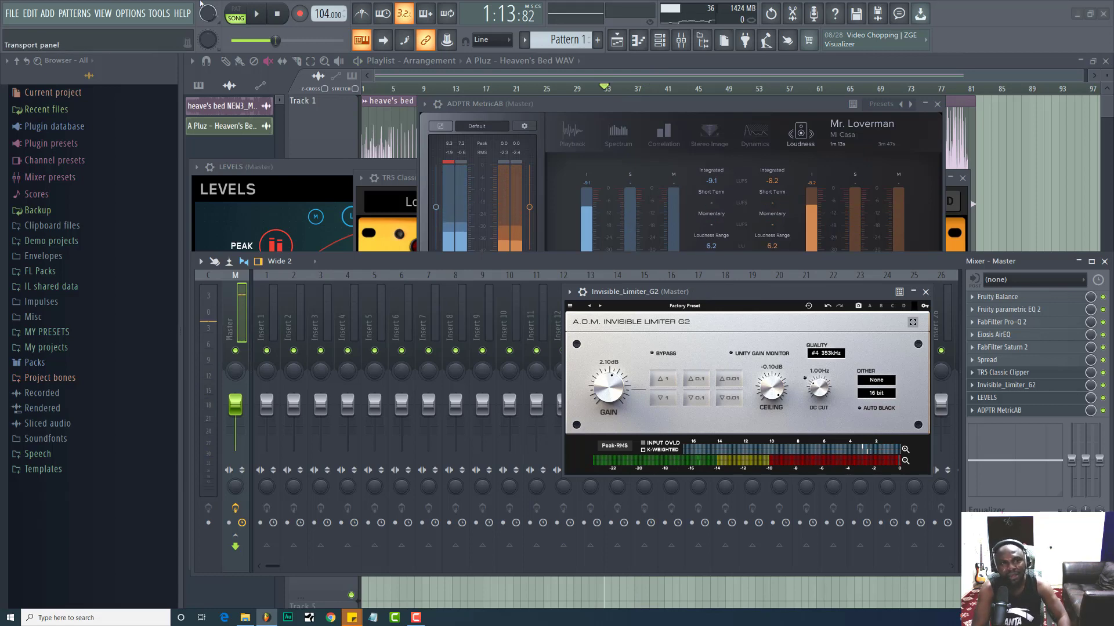
# Check the project's sample rate in the audio settings and close them
pyautogui.click(130, 13)
pyautogui.click(166, 51)
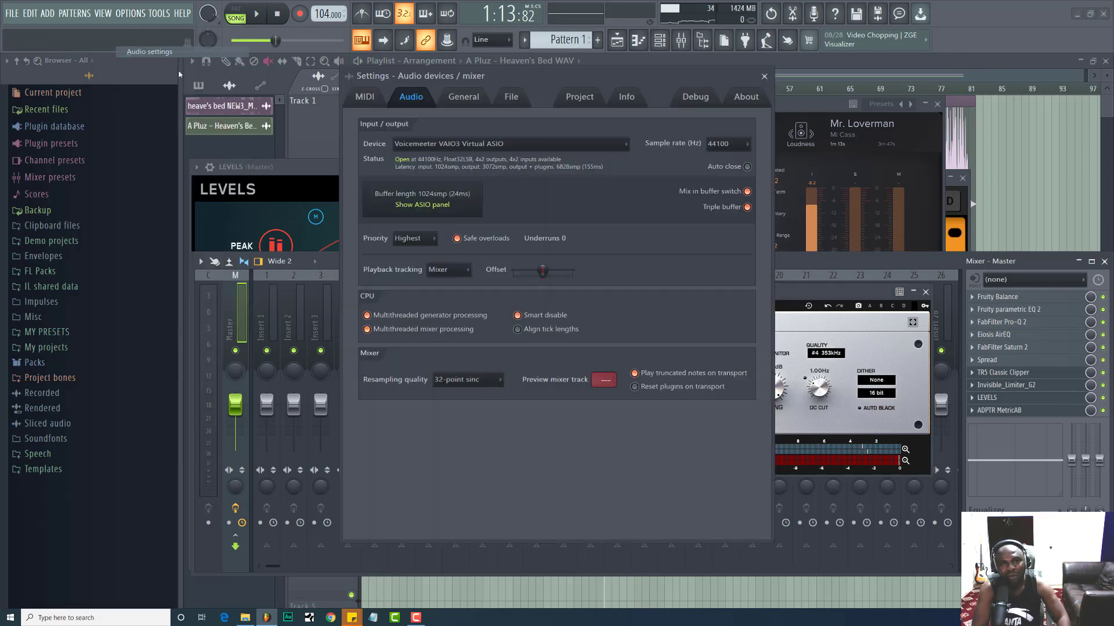
pyautogui.click(764, 76)
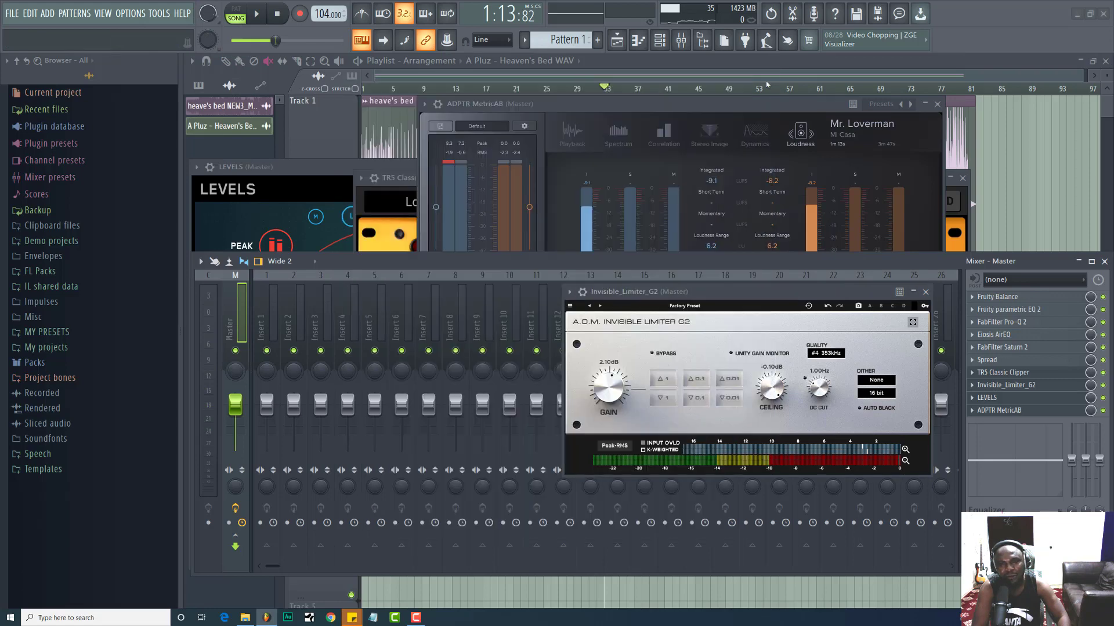
# Set Invisible Limiter's ceiling to -0.30 dB and compare the limited master with the reference in MetricAB during playback
pyautogui.moveTo(732, 295); pyautogui.dragTo(703, 283)
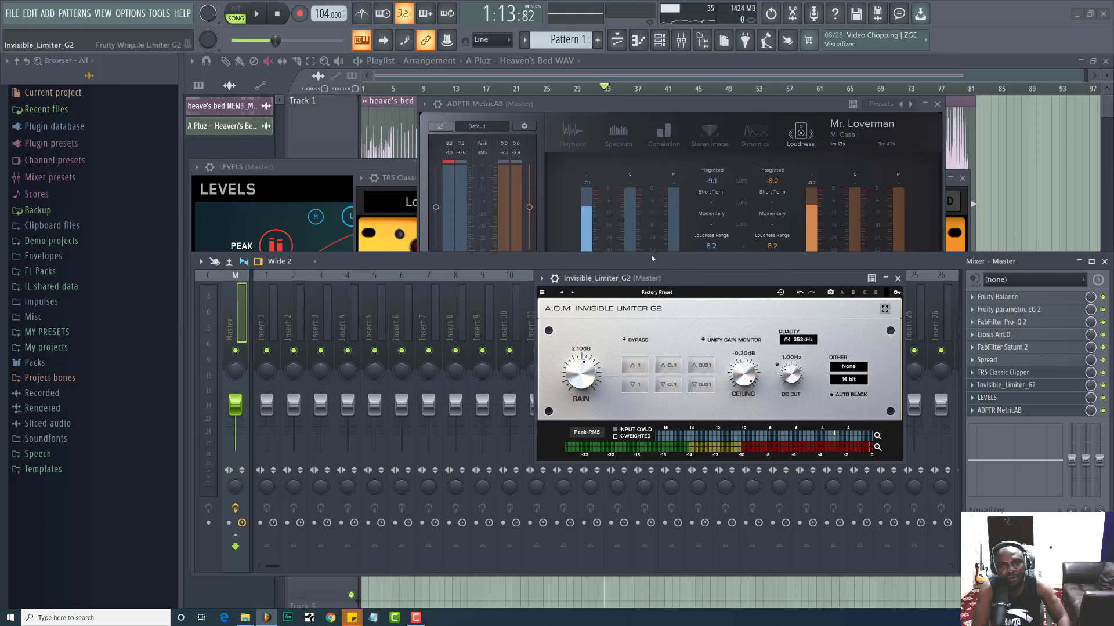
pyautogui.click(607, 115)
pyautogui.press('space')
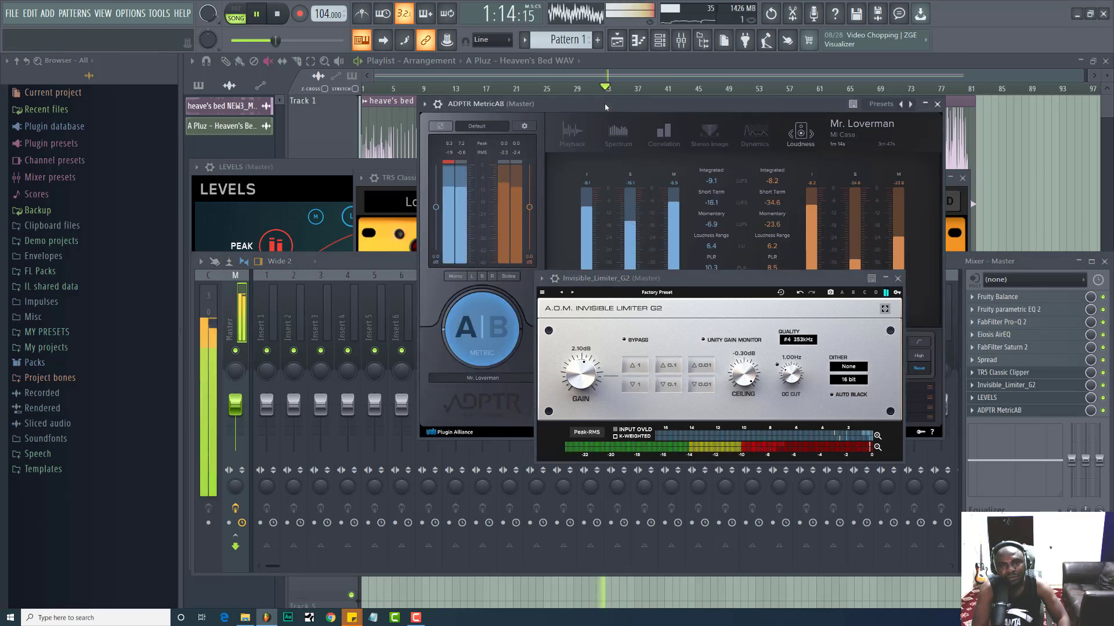
pyautogui.moveTo(687, 281); pyautogui.dragTo(761, 339)
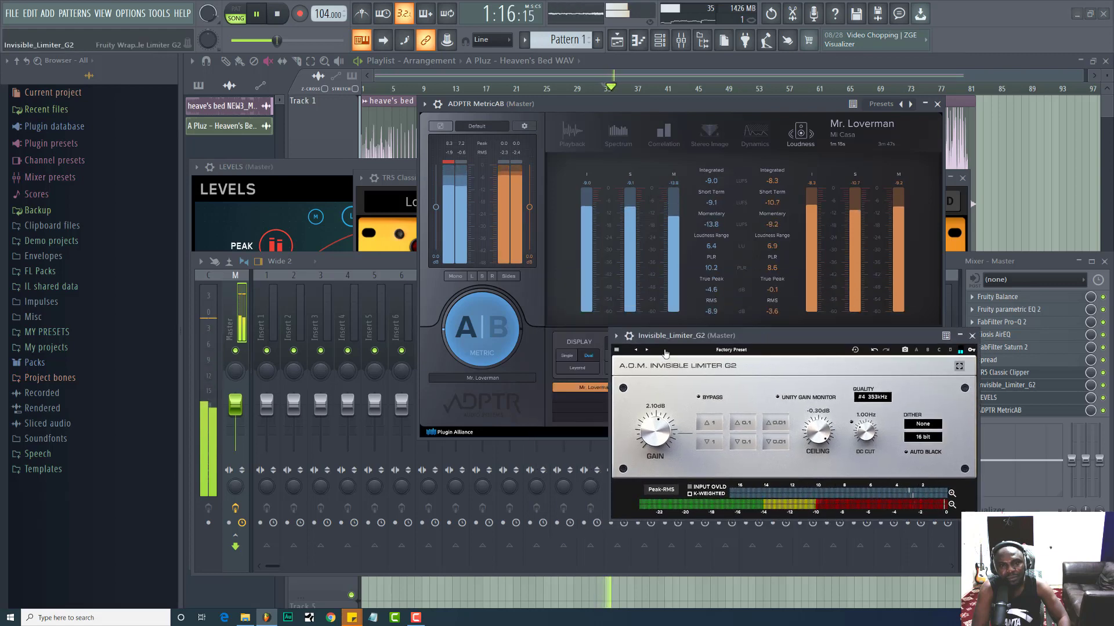
pyautogui.click(483, 332)
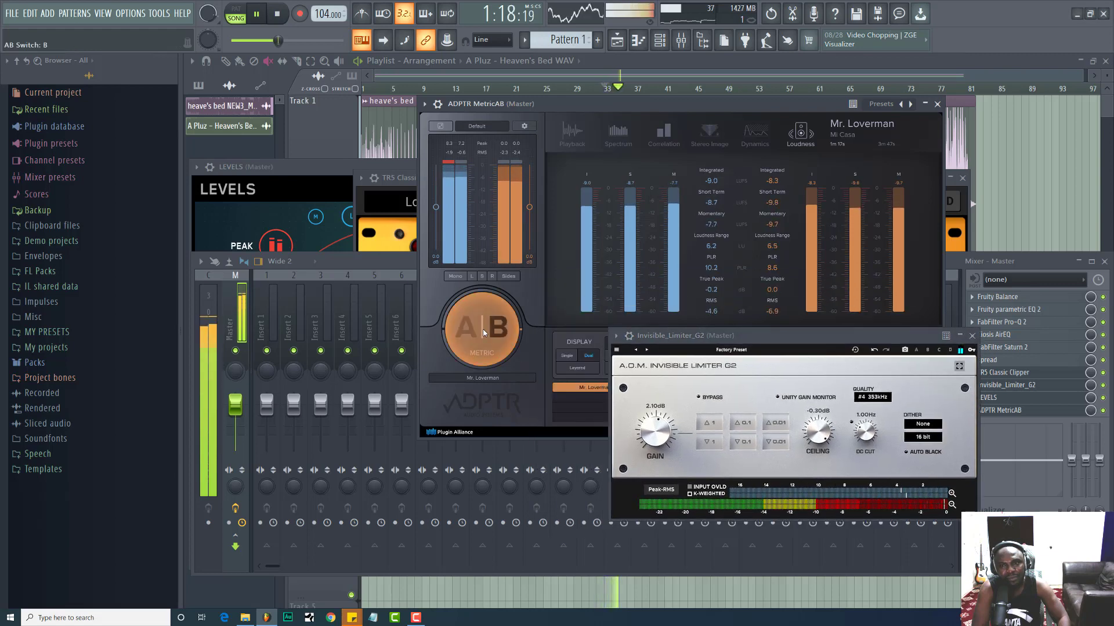
pyautogui.click(484, 332)
pyautogui.click(483, 332)
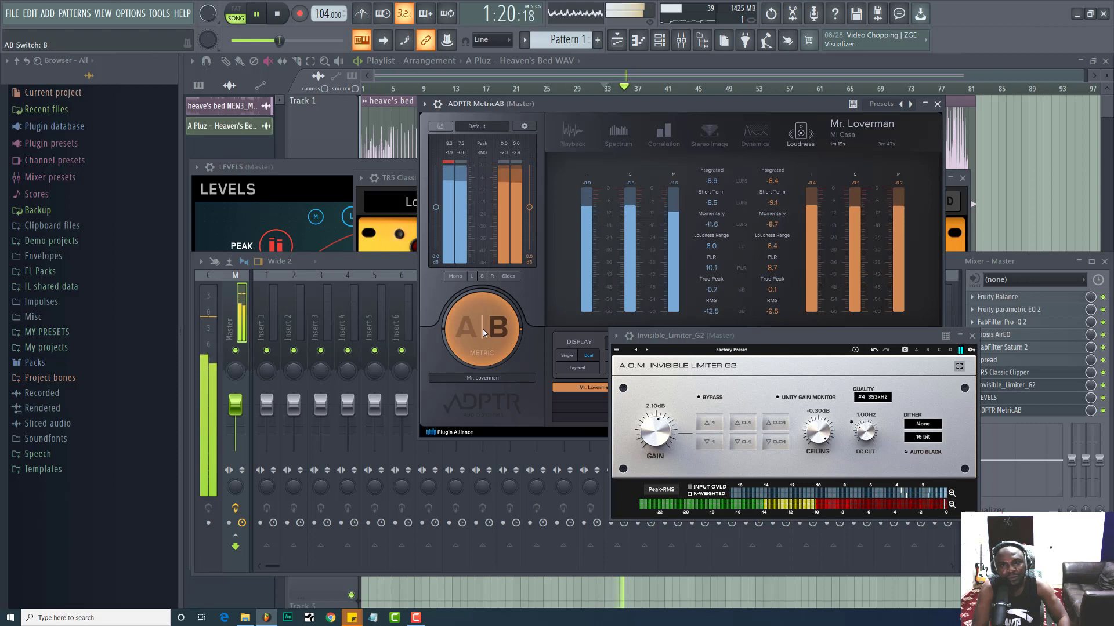
pyautogui.click(483, 332)
pyautogui.press('space')
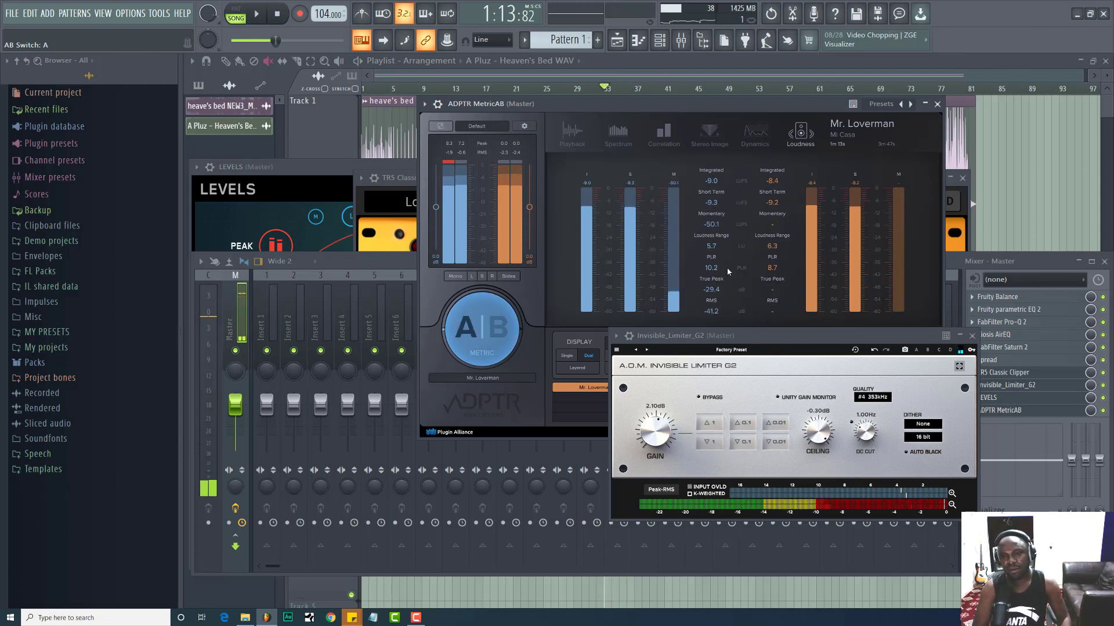
# Set Invisible Limiter's quality to #1 44.1kHz
pyautogui.click(873, 398)
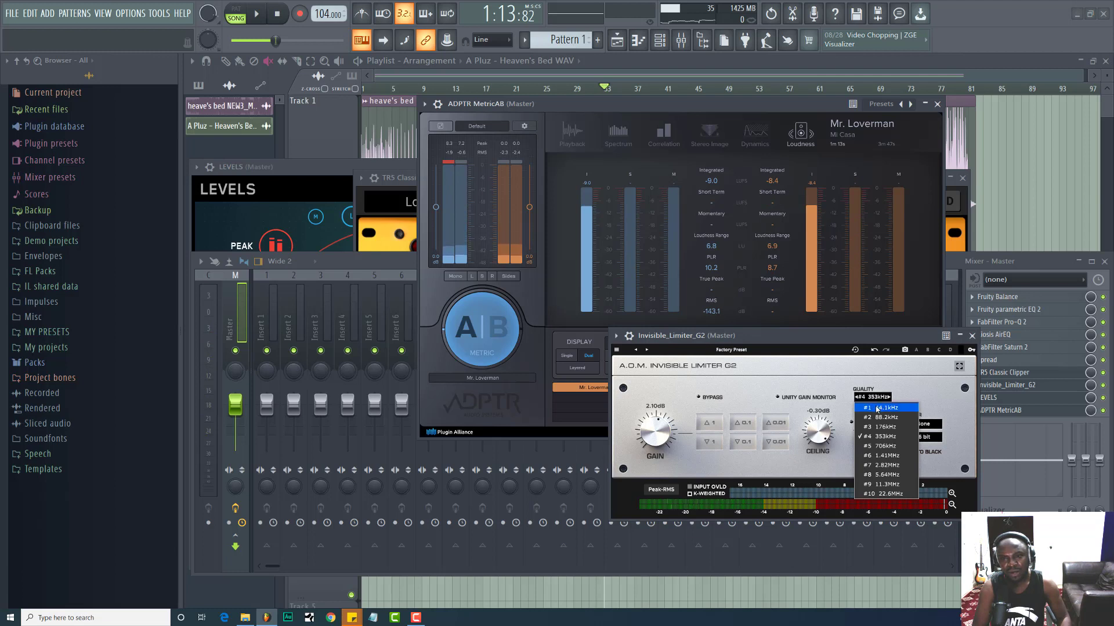
pyautogui.click(876, 409)
pyautogui.moveTo(797, 329); pyautogui.dragTo(762, 331)
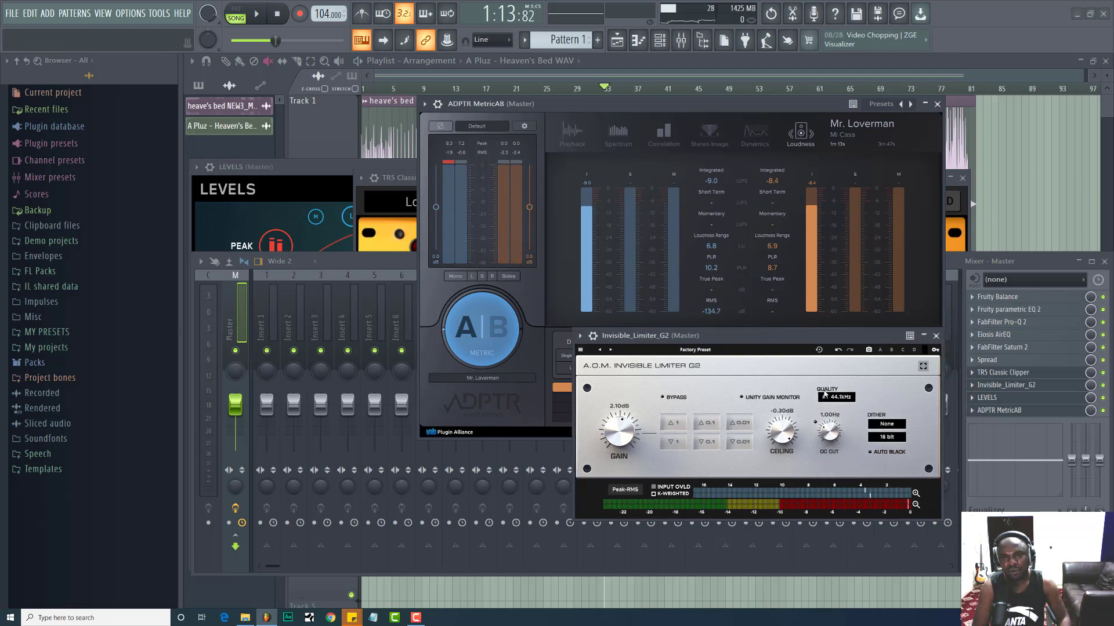
# Play the song, compare the limited master with the Mr. Loverman reference in MetricAB, and stop playback
pyautogui.press('space')
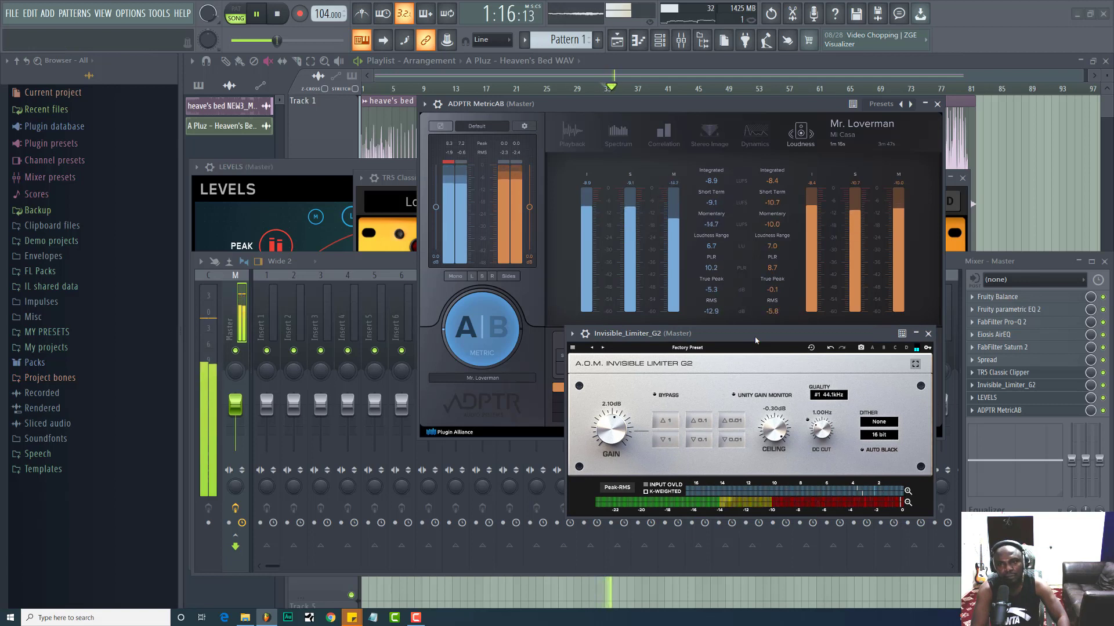
pyautogui.click(484, 333)
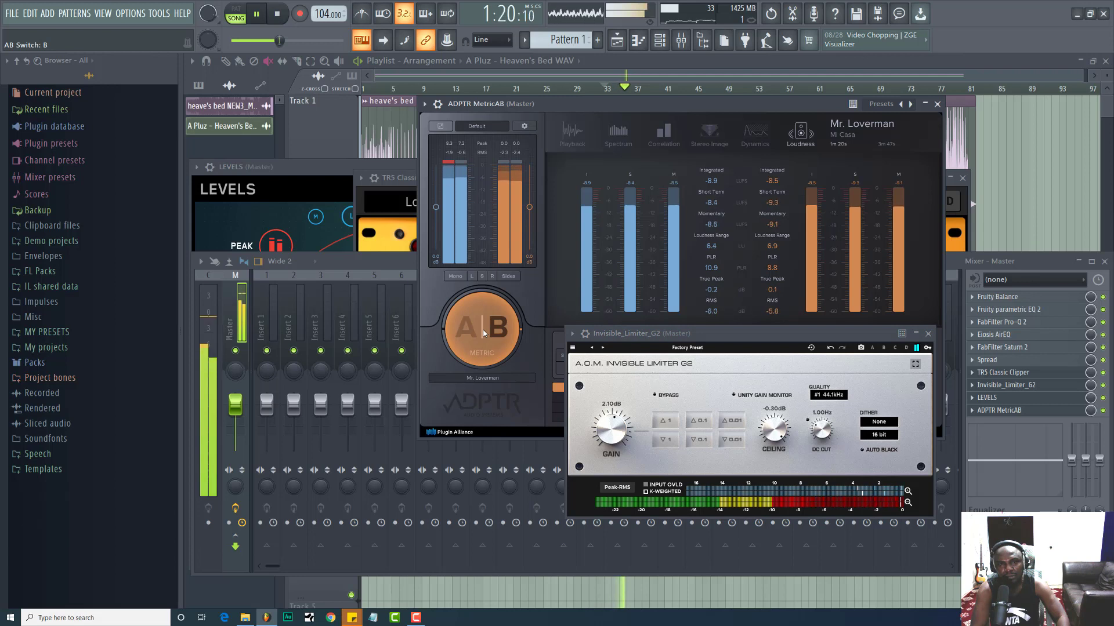
pyautogui.click(483, 333)
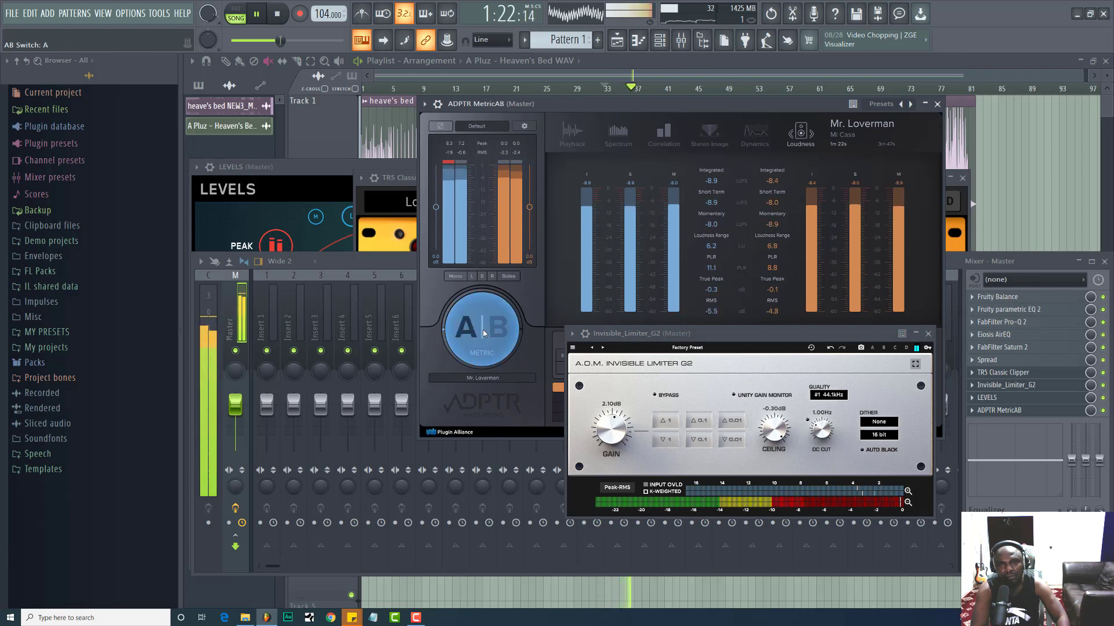
pyautogui.click(484, 333)
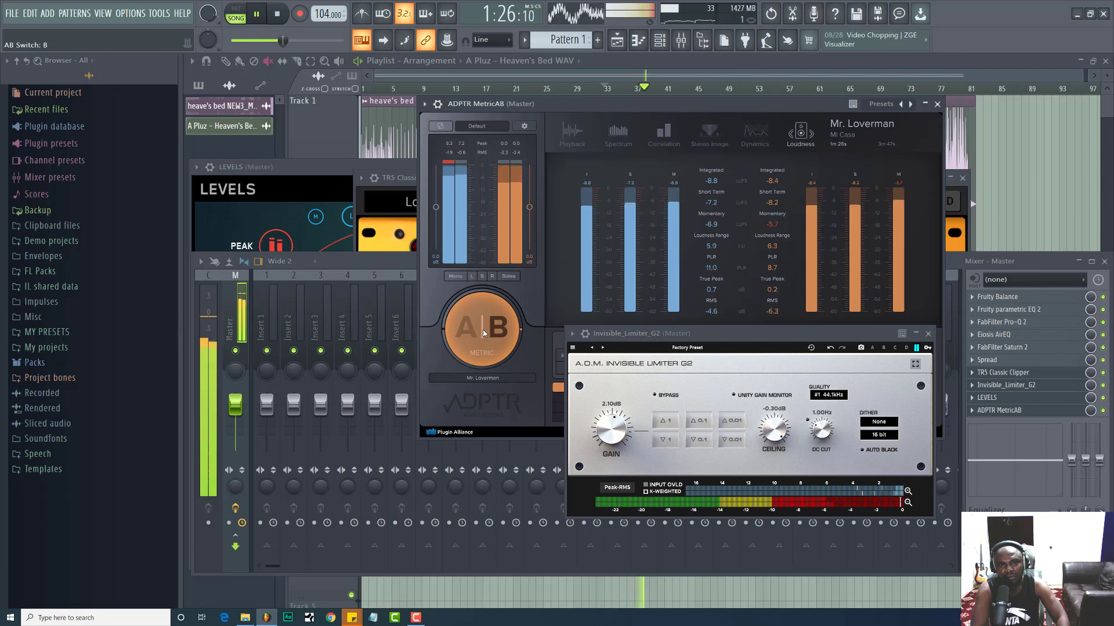
pyautogui.click(484, 333)
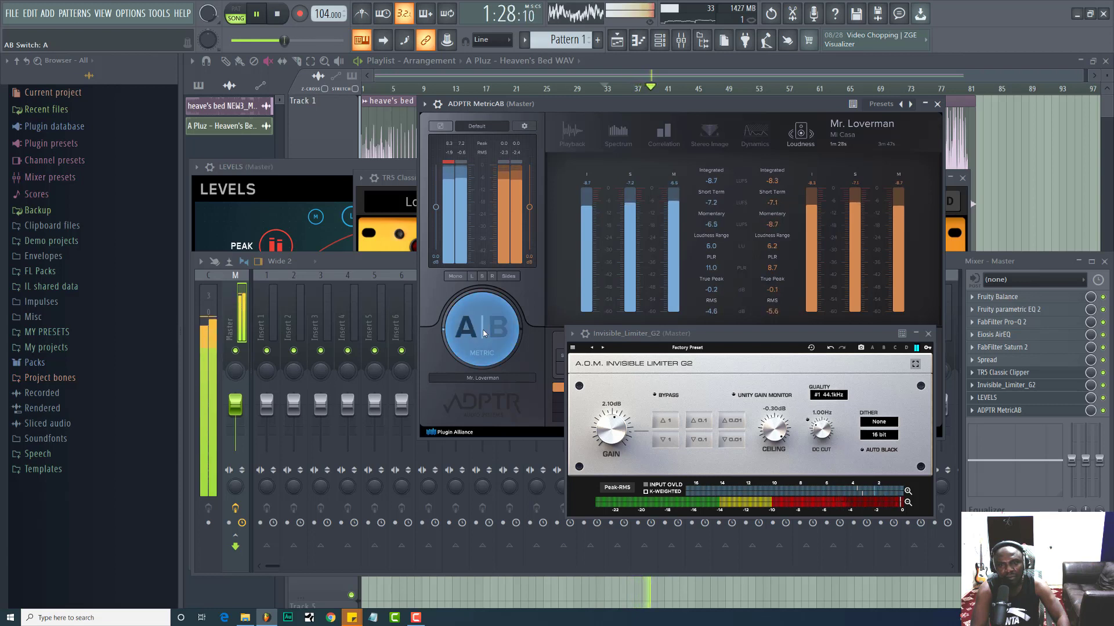
pyautogui.click(484, 333)
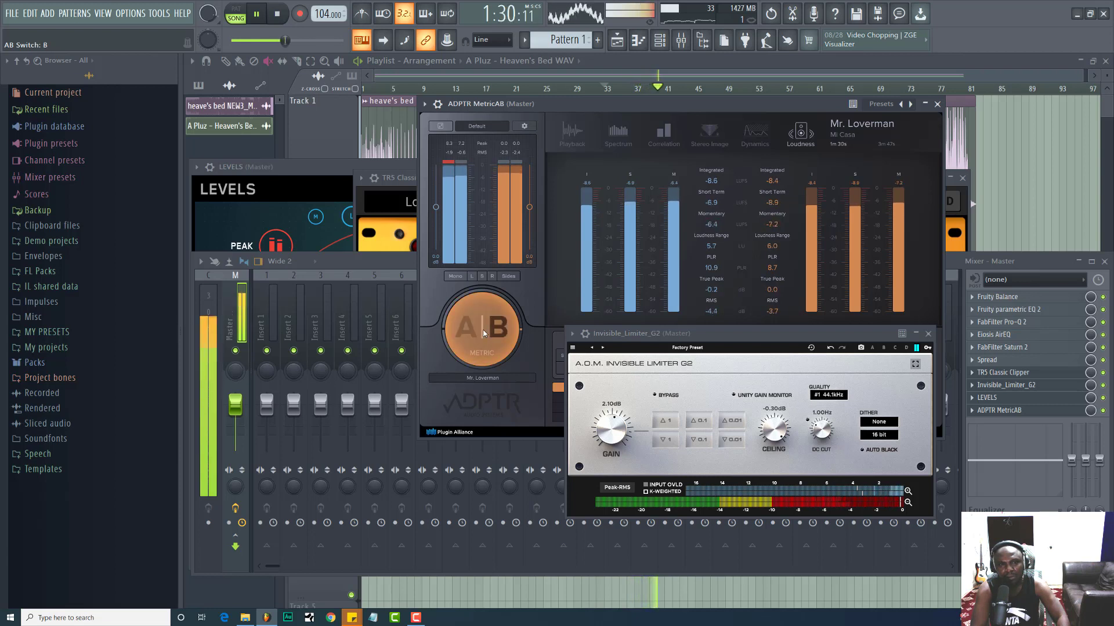
pyautogui.click(483, 333)
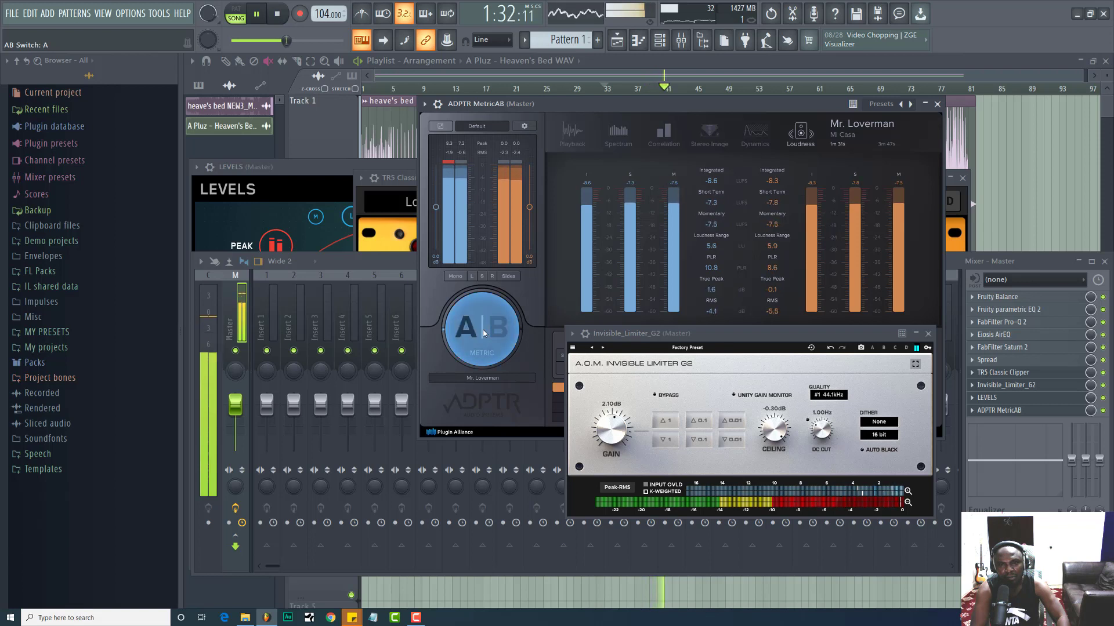
pyautogui.click(484, 333)
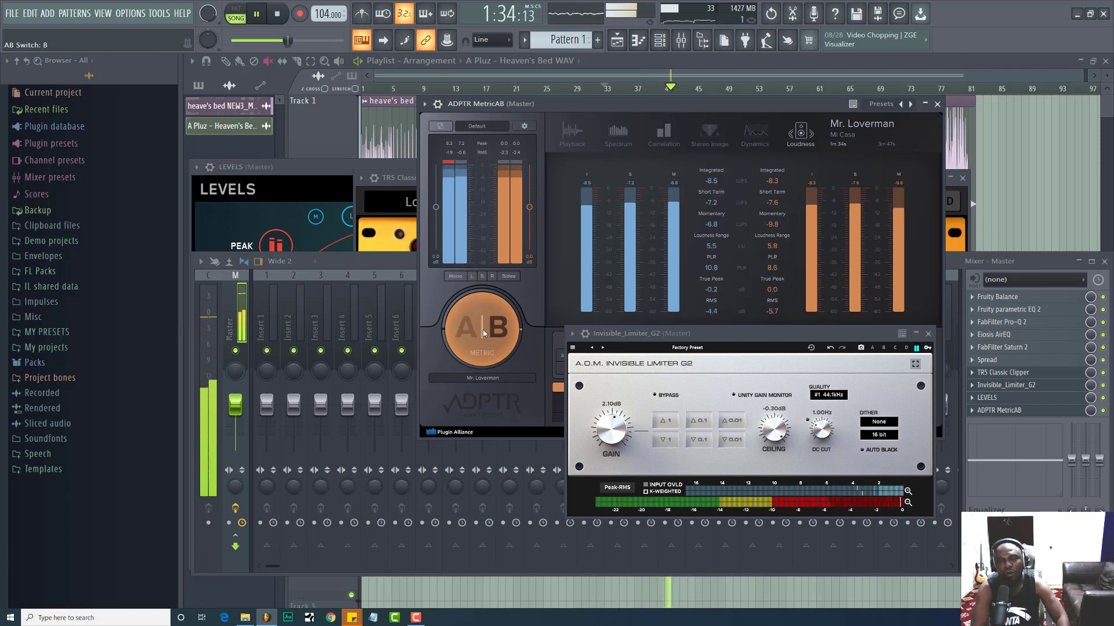
pyautogui.press('space')
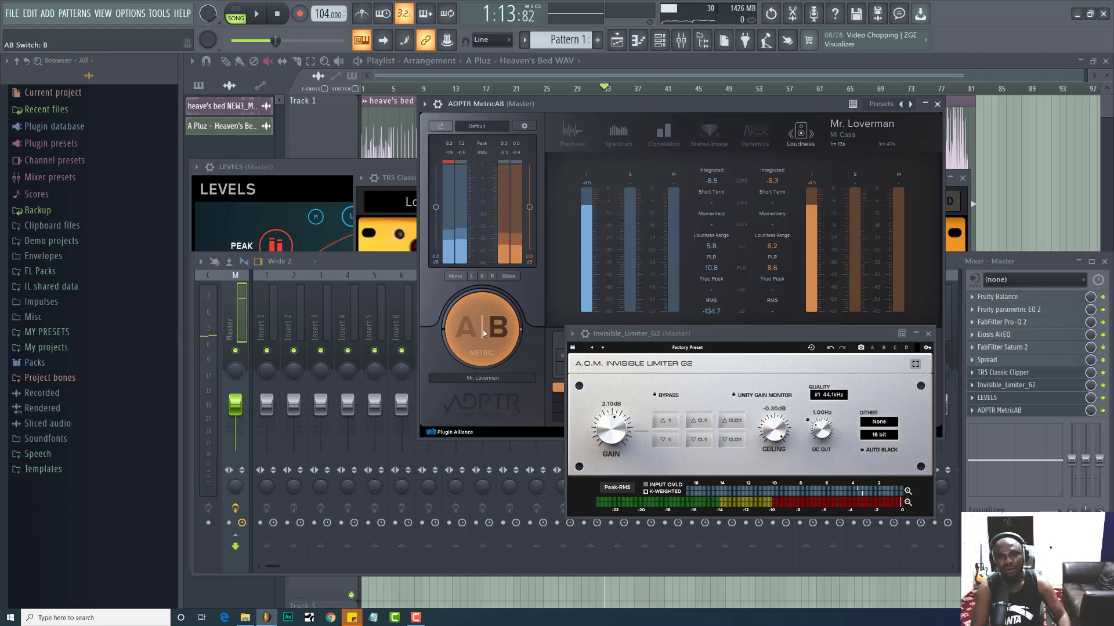
# Uncover MetricAB's loudness controls and review the list of loudness target presets without changing the target
pyautogui.moveTo(696, 100); pyautogui.dragTo(468, 63)
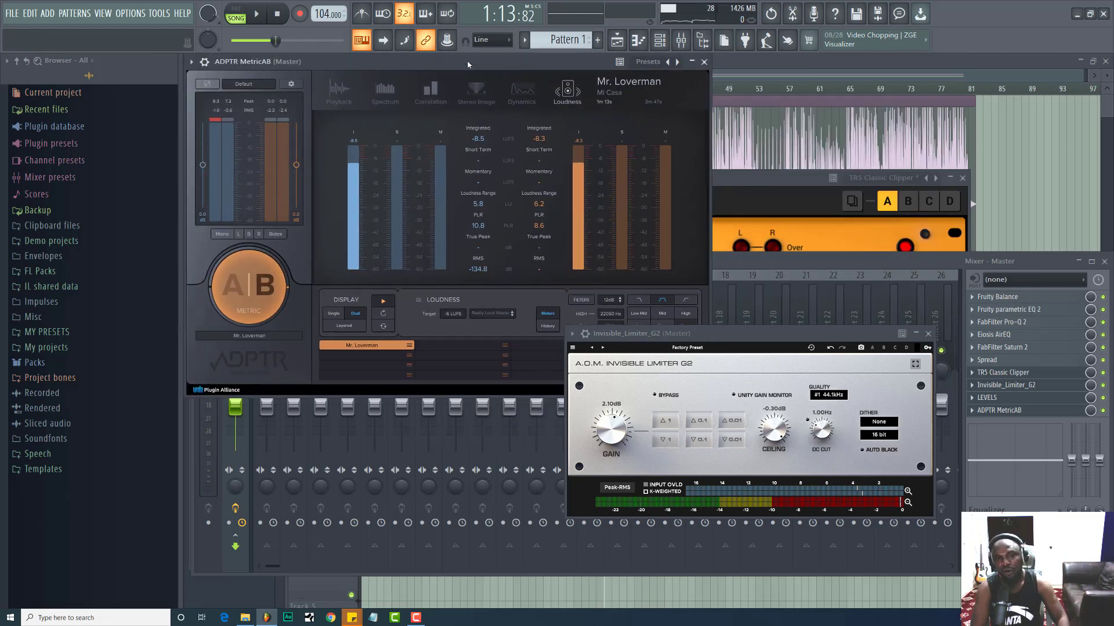
pyautogui.click(480, 316)
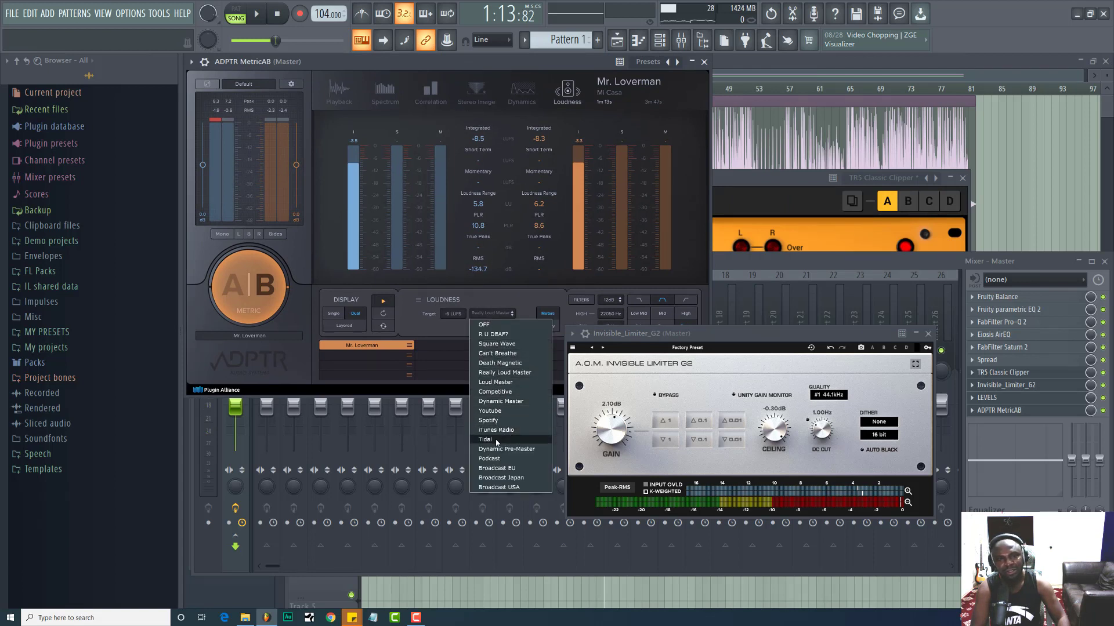
pyautogui.click(412, 320)
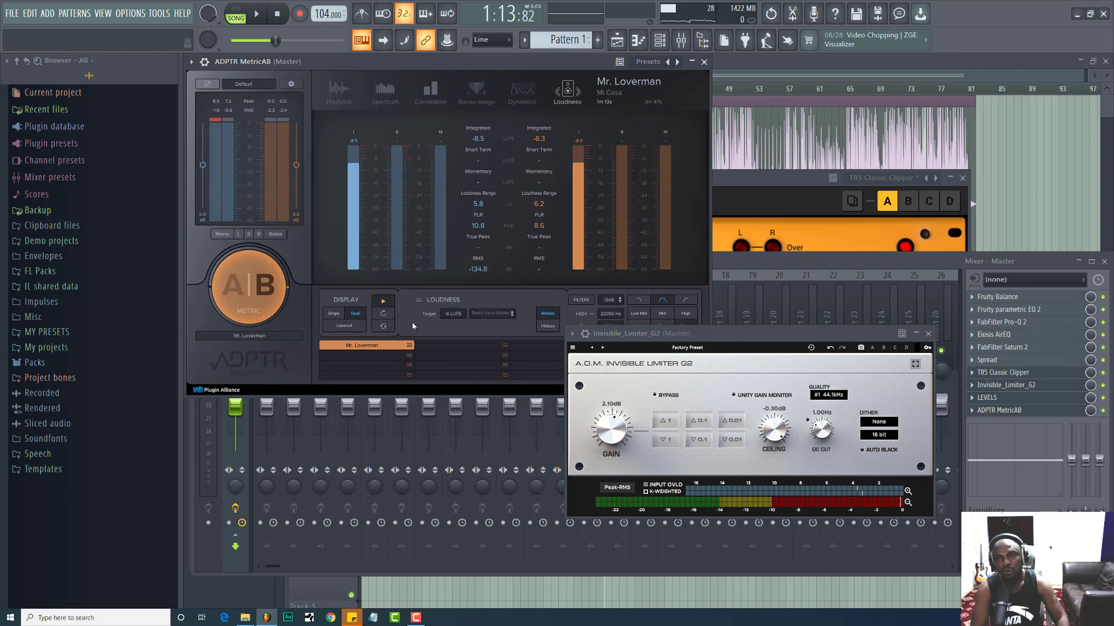
# Close the Classic Clipper window and move the Invisible Limiter window up over the mixer
pyautogui.click(818, 198)
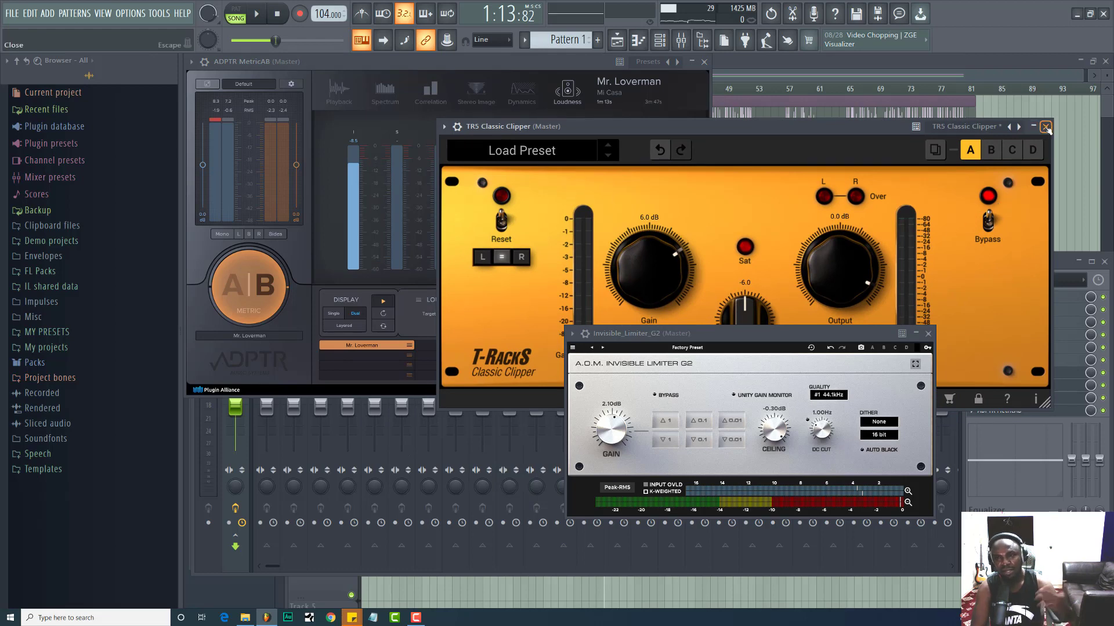
pyautogui.click(1045, 127)
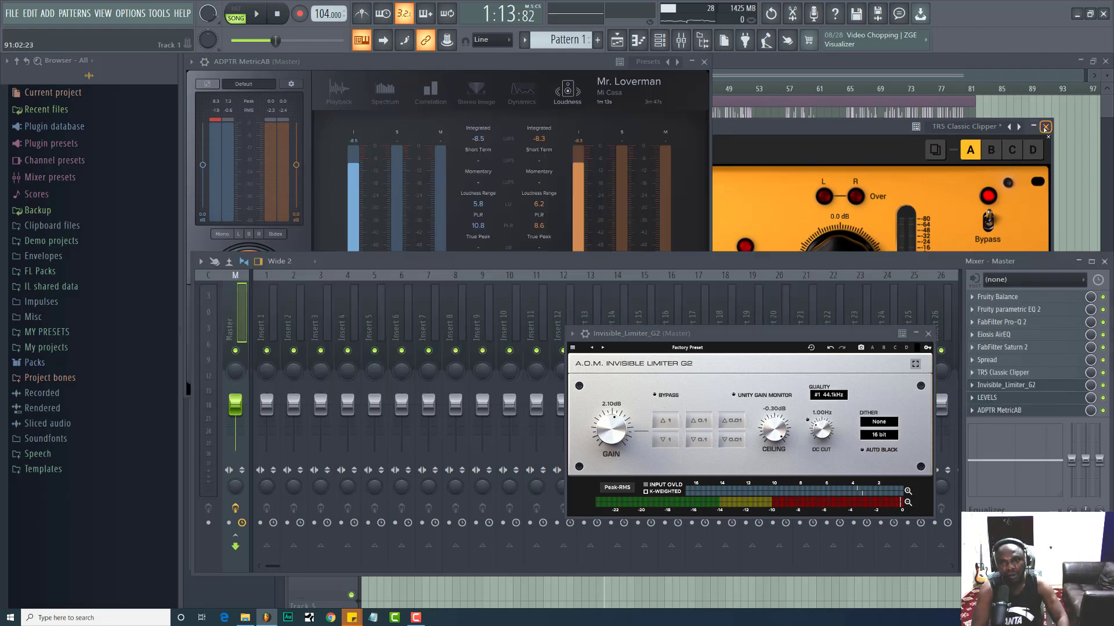
pyautogui.moveTo(812, 335); pyautogui.dragTo(818, 281)
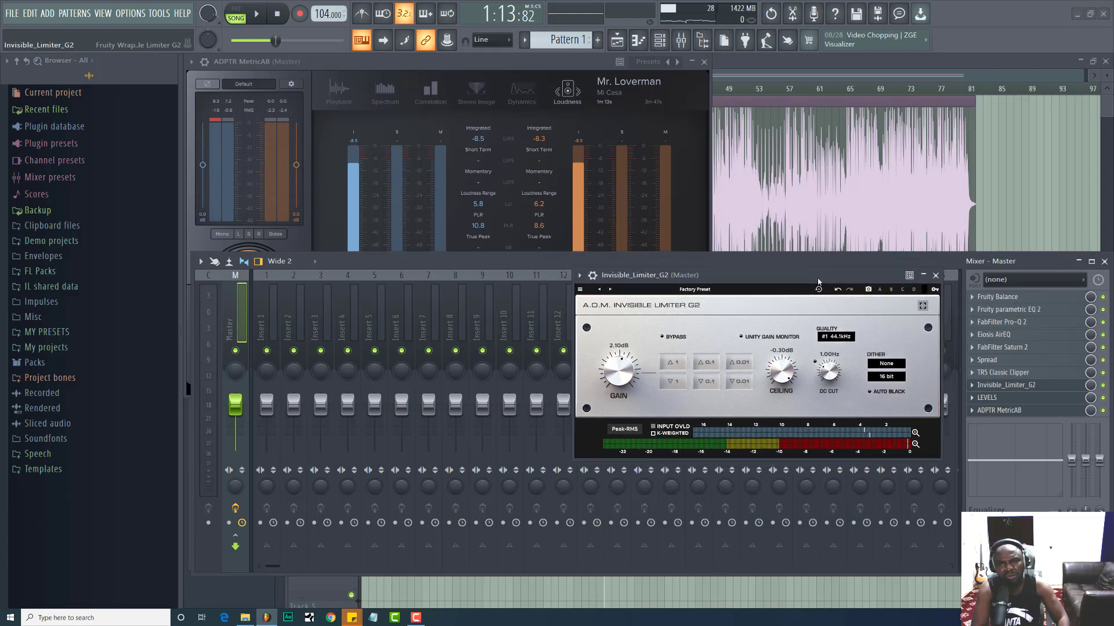
pyautogui.moveTo(818, 283); pyautogui.dragTo(792, 288)
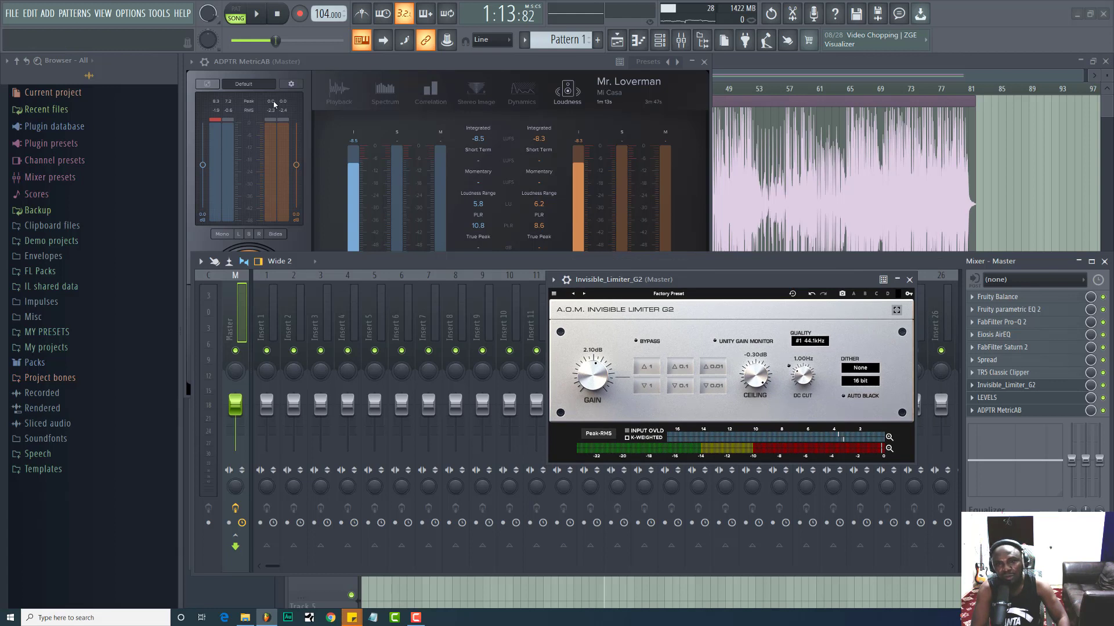
# Review Invisible Limiter's available quality settings and close the list without choosing another one
pyautogui.click(807, 342)
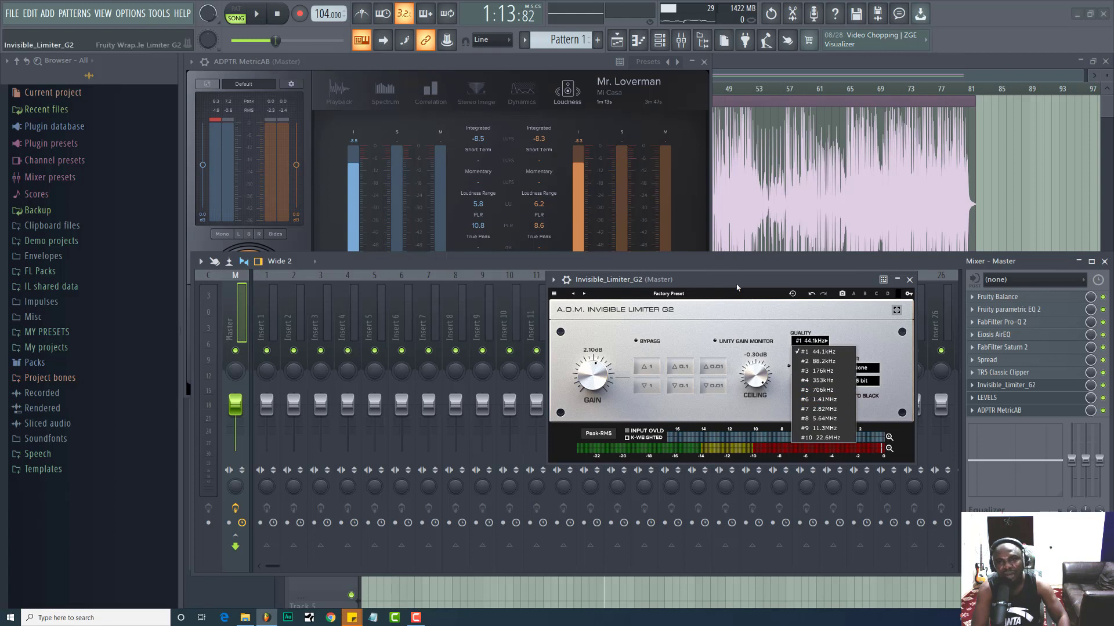
pyautogui.moveTo(737, 288); pyautogui.dragTo(736, 301)
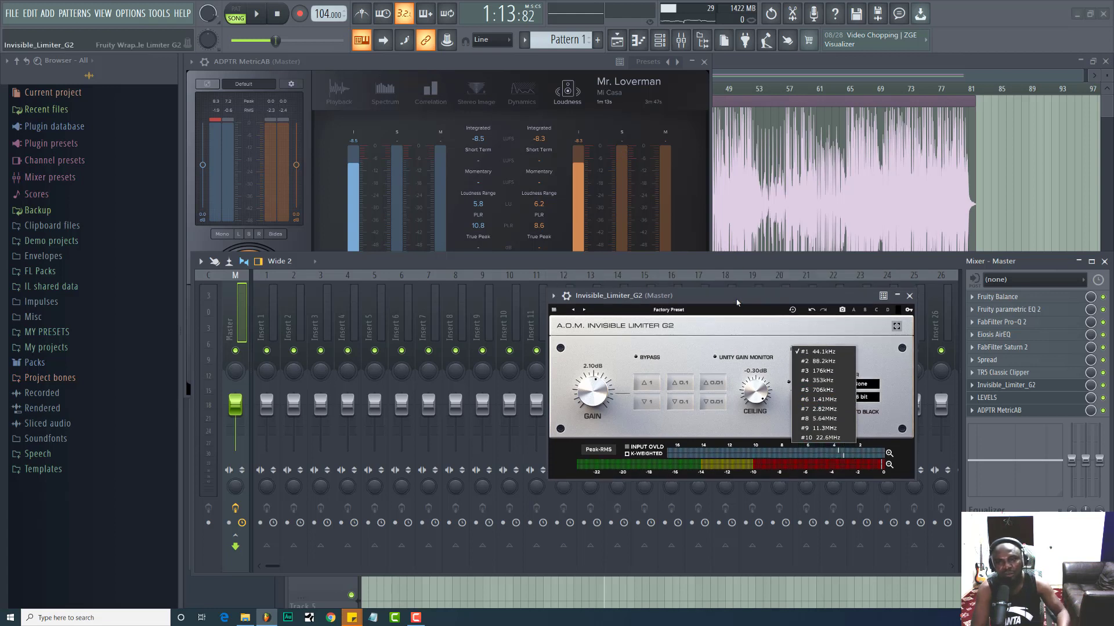
pyautogui.click(740, 330)
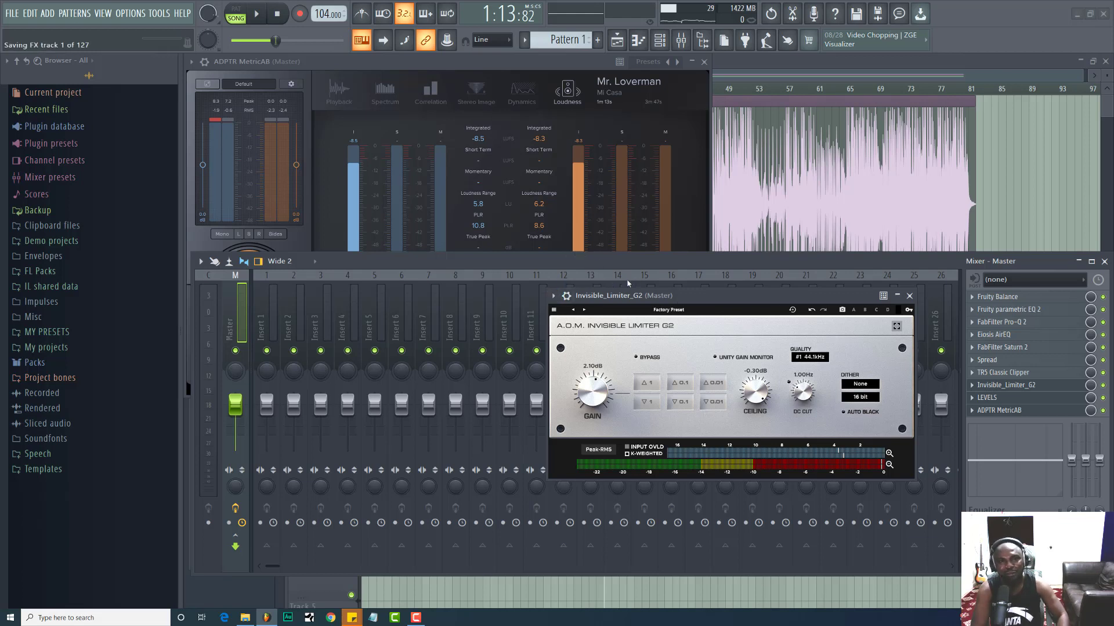
# Rearrange the MetricAB and Invisible Limiter windows so the Master track's effects switch and the A/B control are both accessible
pyautogui.moveTo(421, 66); pyautogui.dragTo(448, 97)
pyautogui.moveTo(731, 295); pyautogui.dragTo(812, 244)
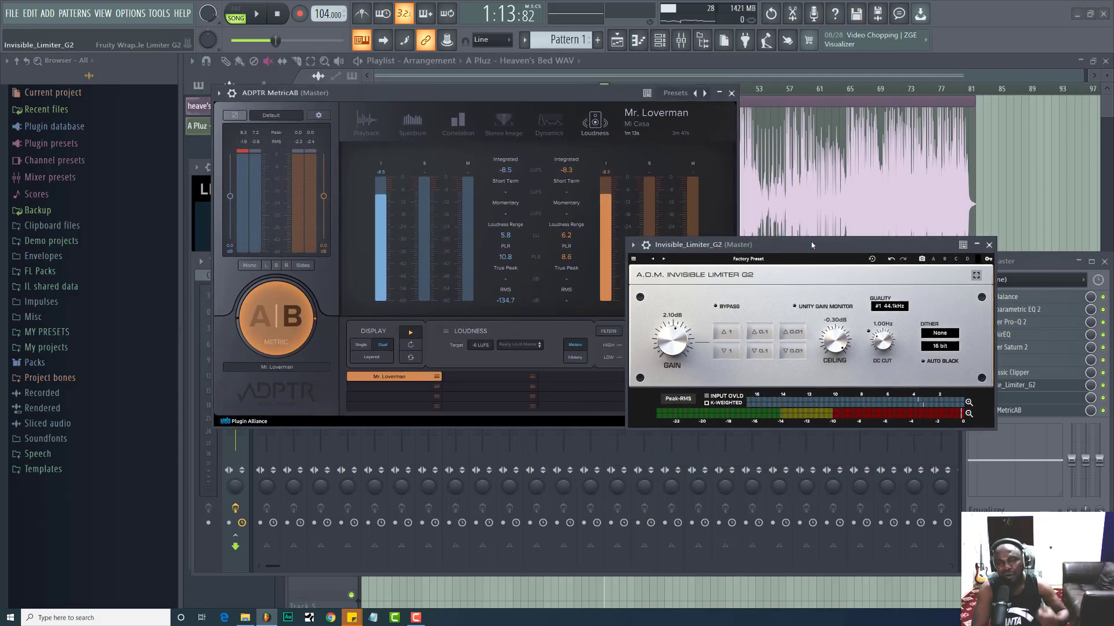
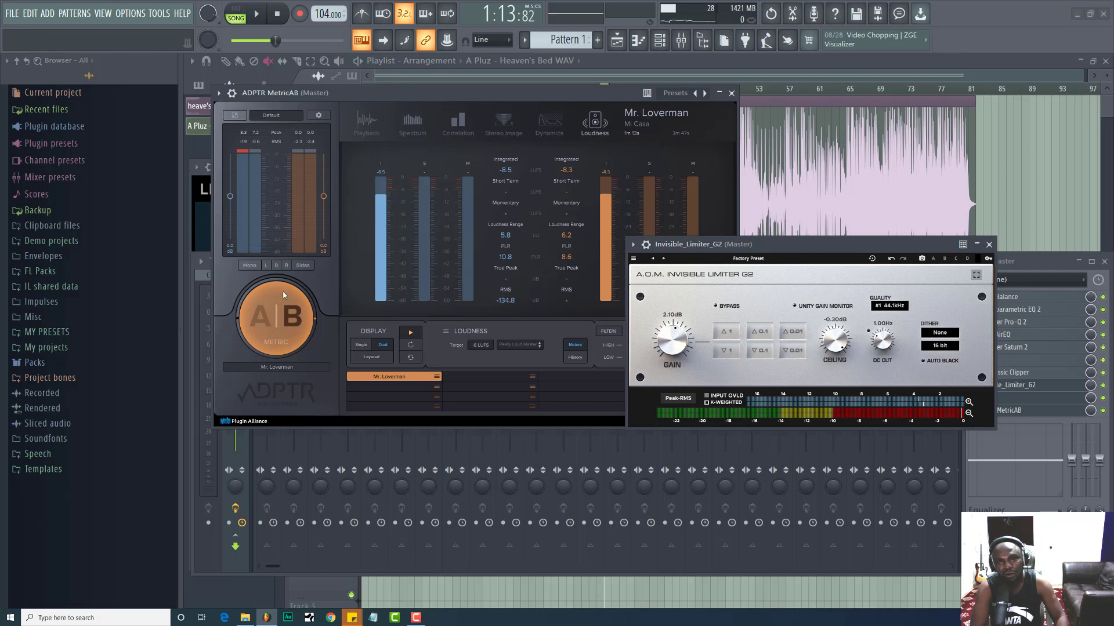
pyautogui.moveTo(418, 103); pyautogui.dragTo(597, 142)
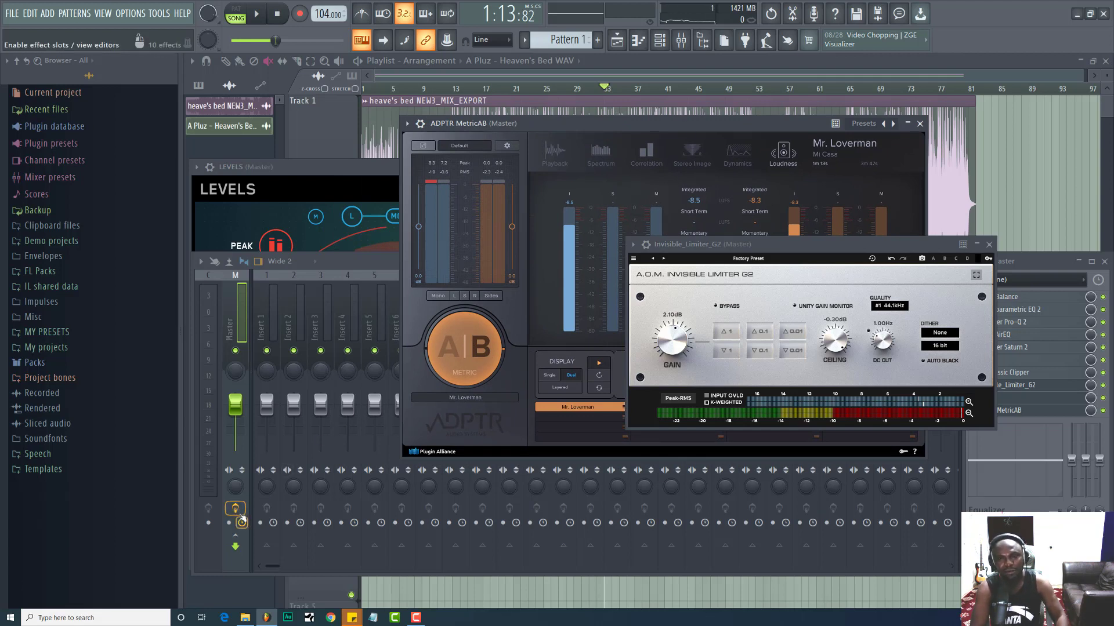
# Play the song with MetricAB set to A and toggle the Master track's effects to compare the unmastered and mastered sound
pyautogui.press('space')
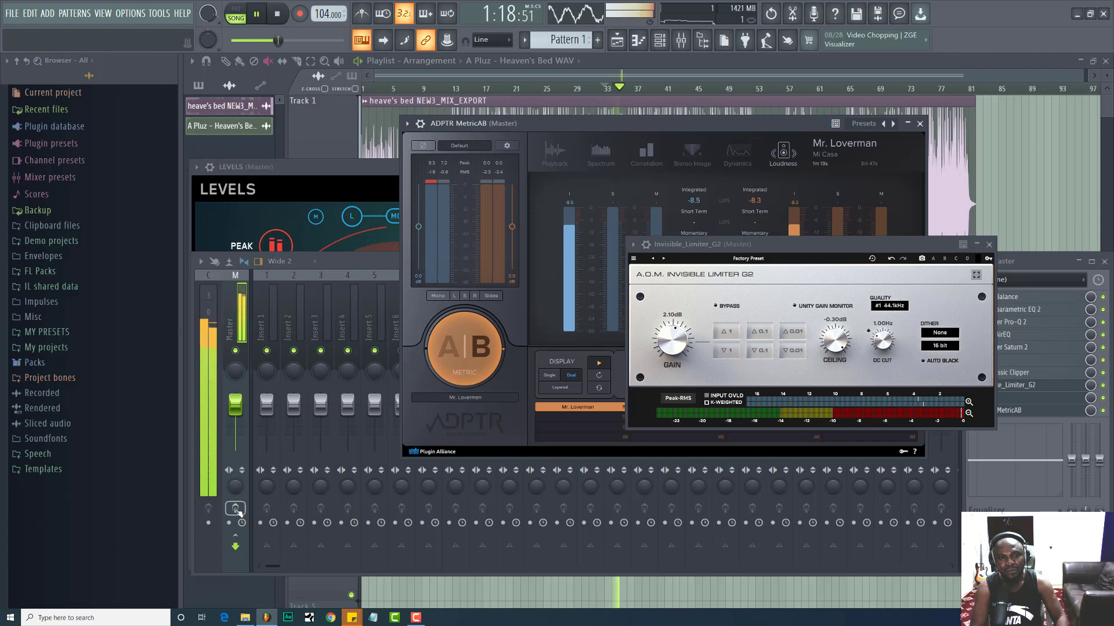
pyautogui.click(237, 510)
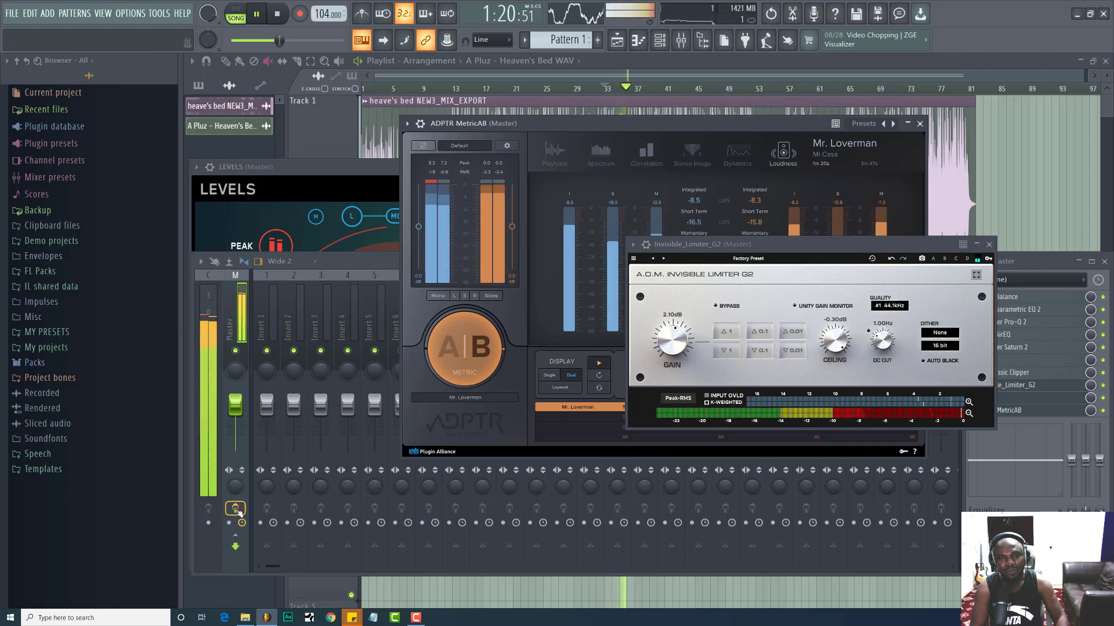
pyautogui.click(472, 346)
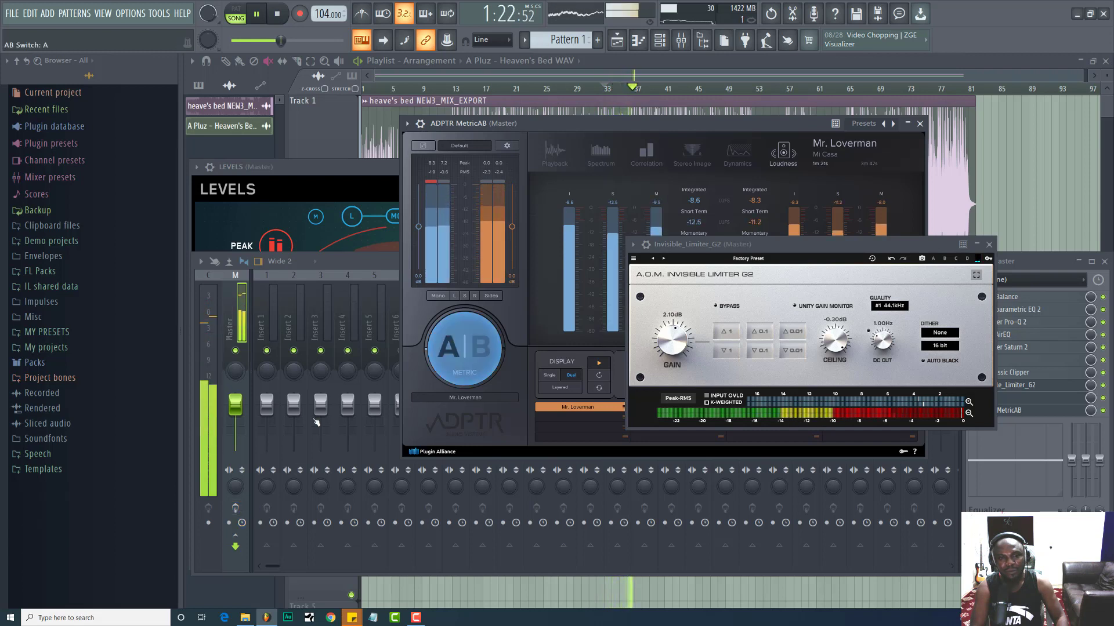
pyautogui.click(235, 508)
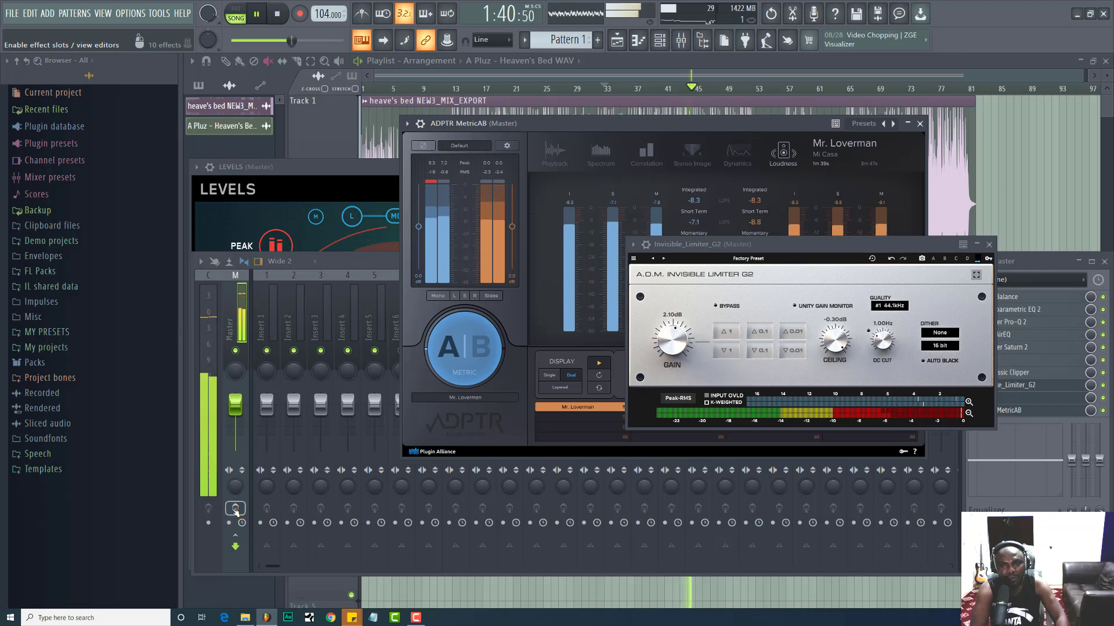
pyautogui.click(236, 510)
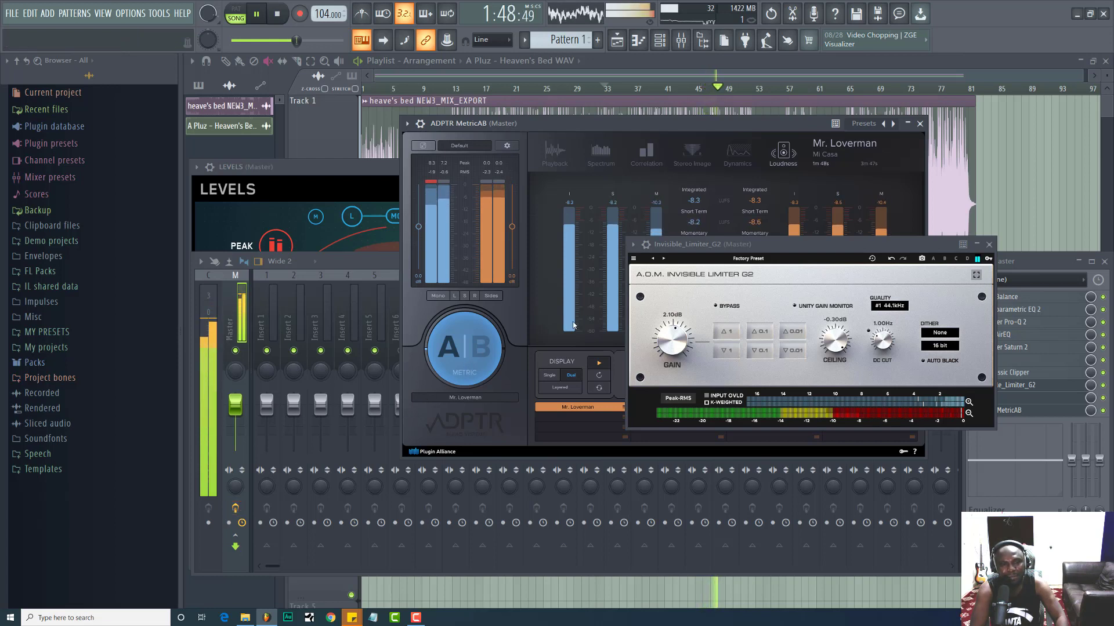
pyautogui.click(235, 509)
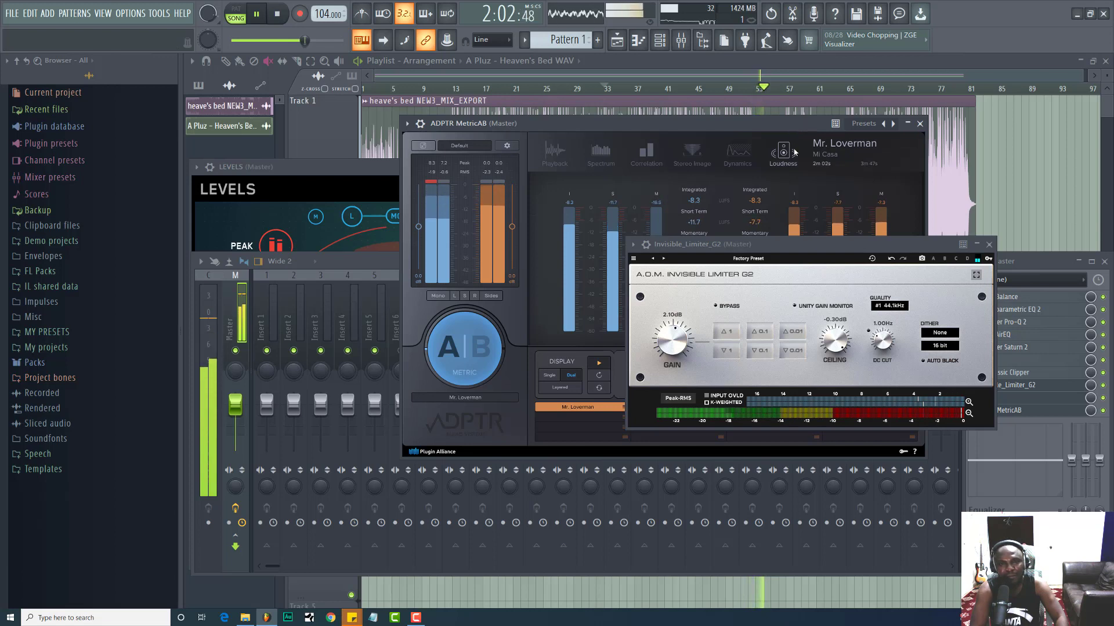
# Alternate MetricAB repeatedly between the mastered song and the Mr. Loverman reference during playback to compare them, finishing on A with playback stopped
pyautogui.click(465, 339)
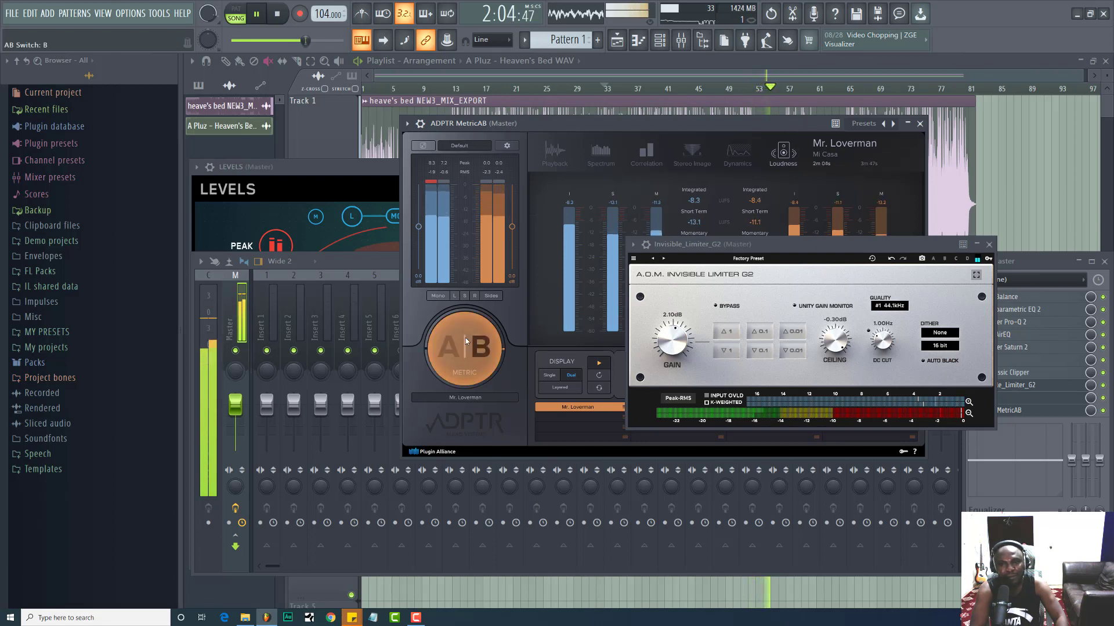
pyautogui.click(465, 341)
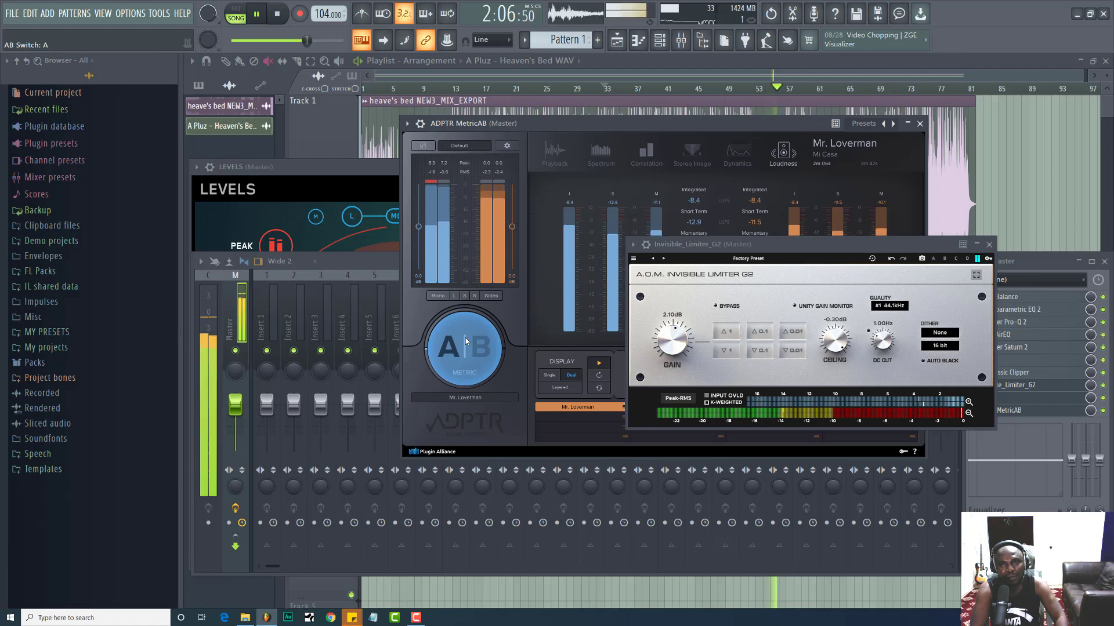
pyautogui.click(465, 339)
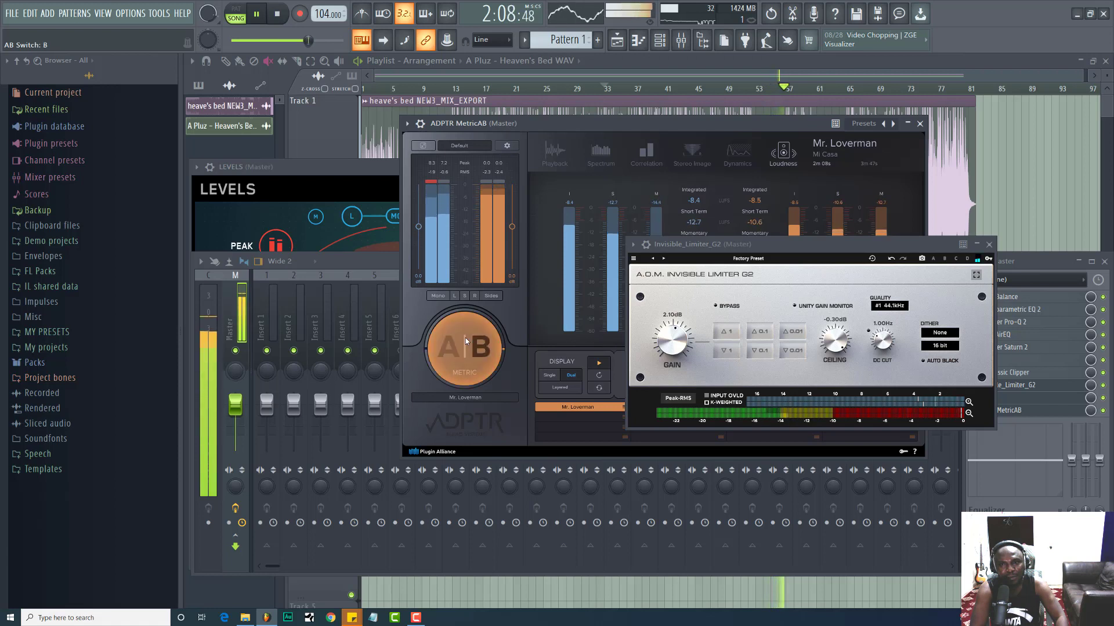
pyautogui.click(465, 340)
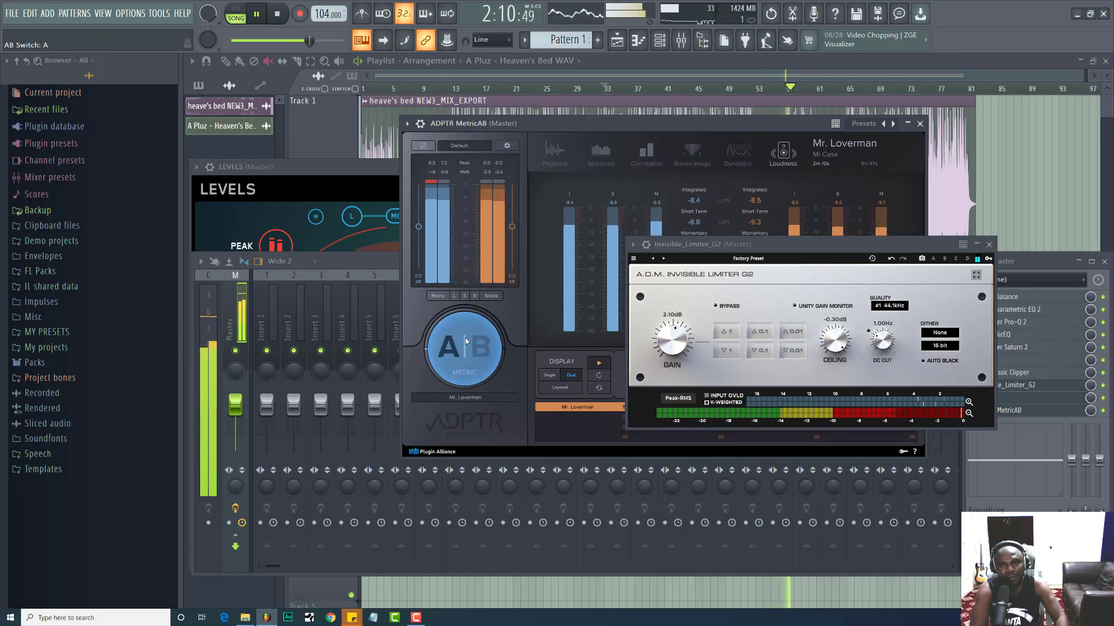
pyautogui.click(465, 339)
pyautogui.click(465, 339)
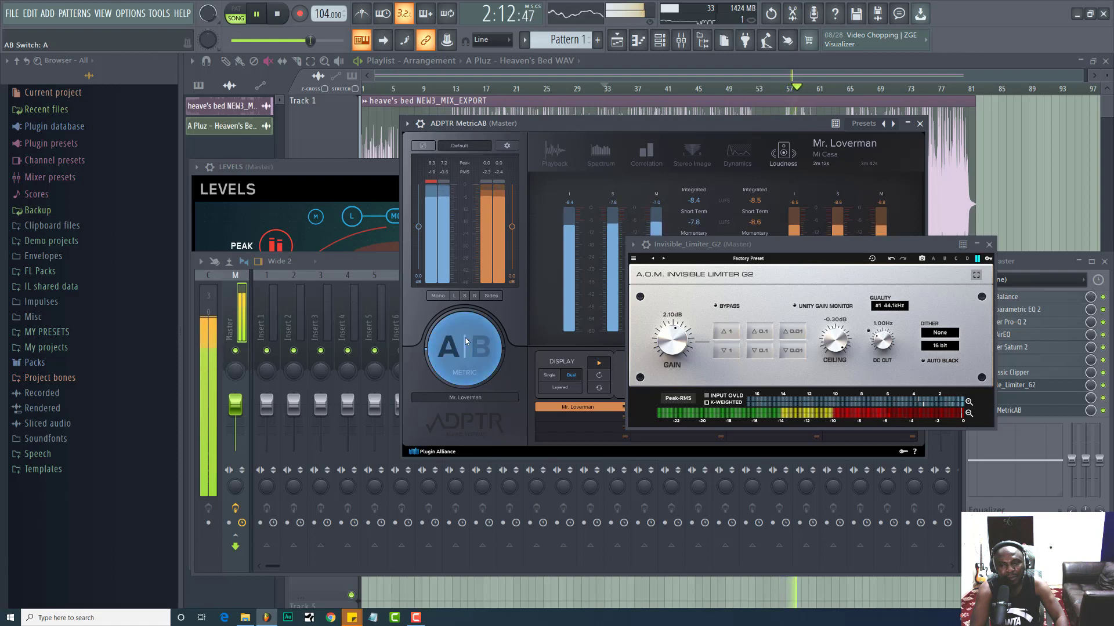
pyautogui.click(466, 340)
pyautogui.click(466, 340)
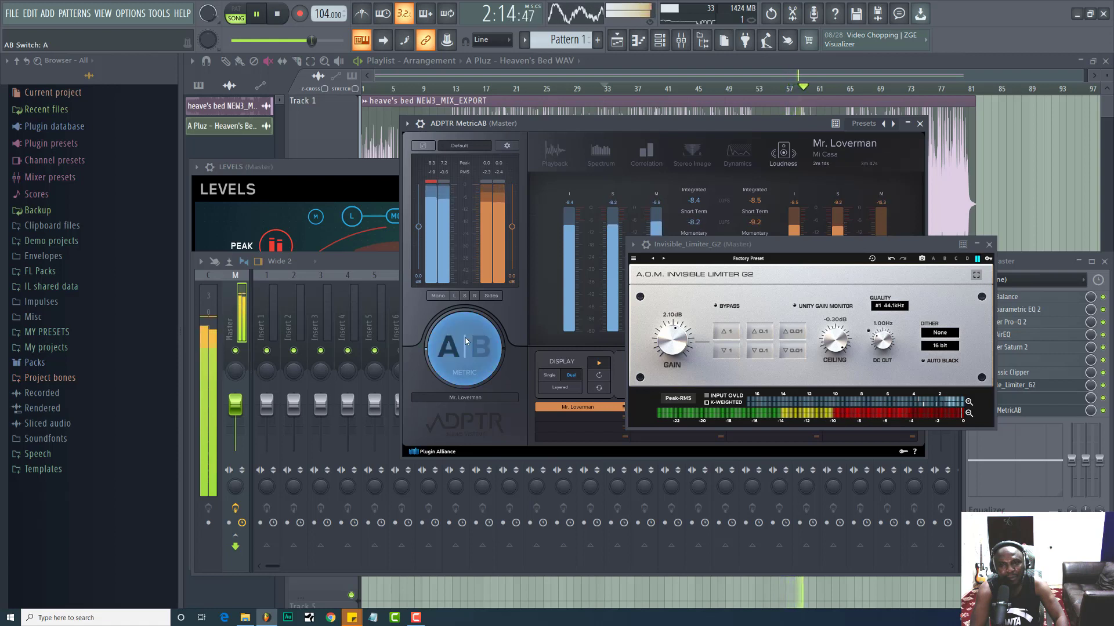
pyautogui.click(466, 340)
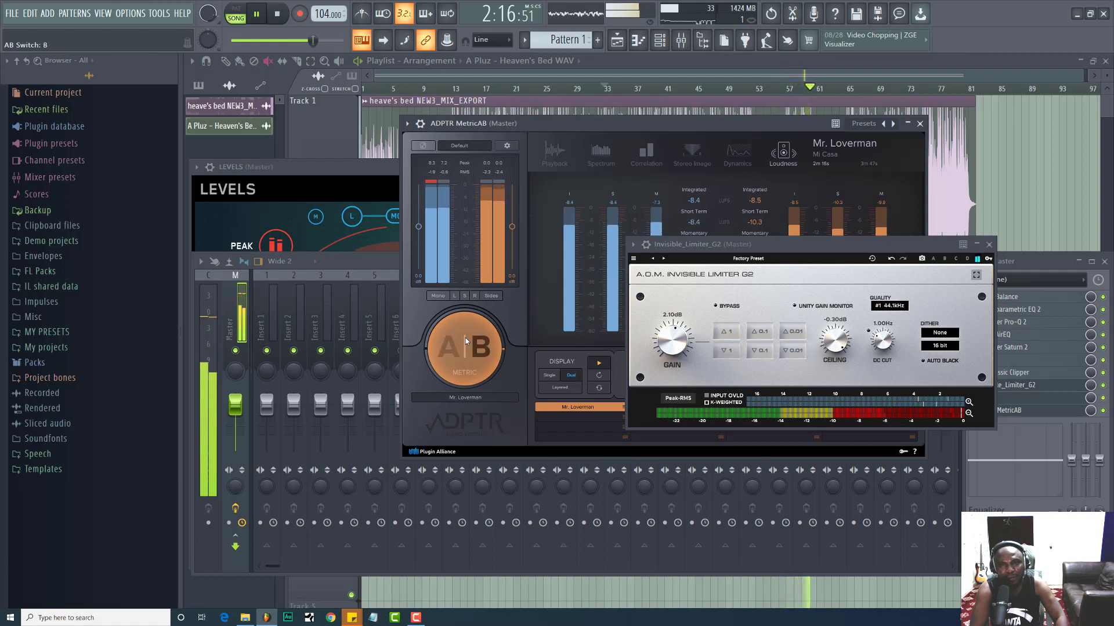
pyautogui.click(465, 340)
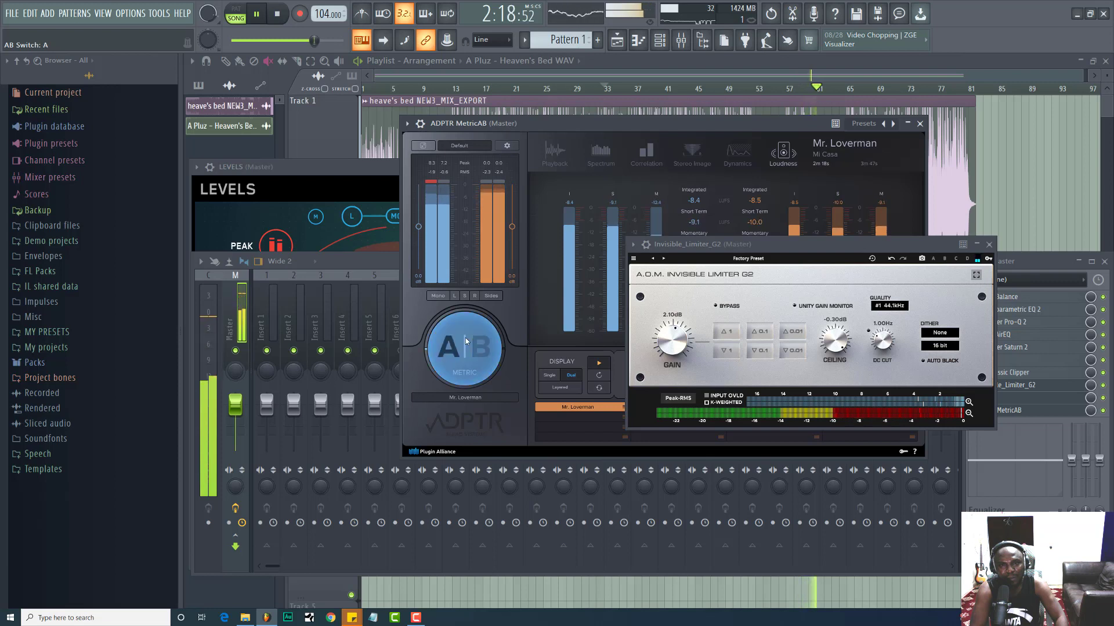
pyautogui.click(466, 341)
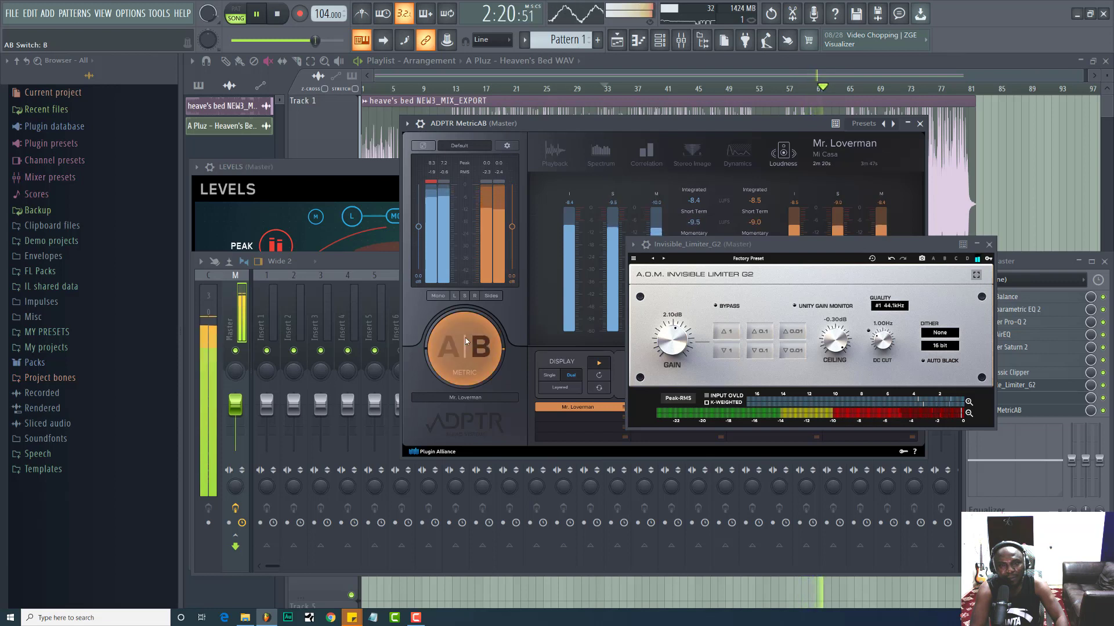
pyautogui.click(465, 340)
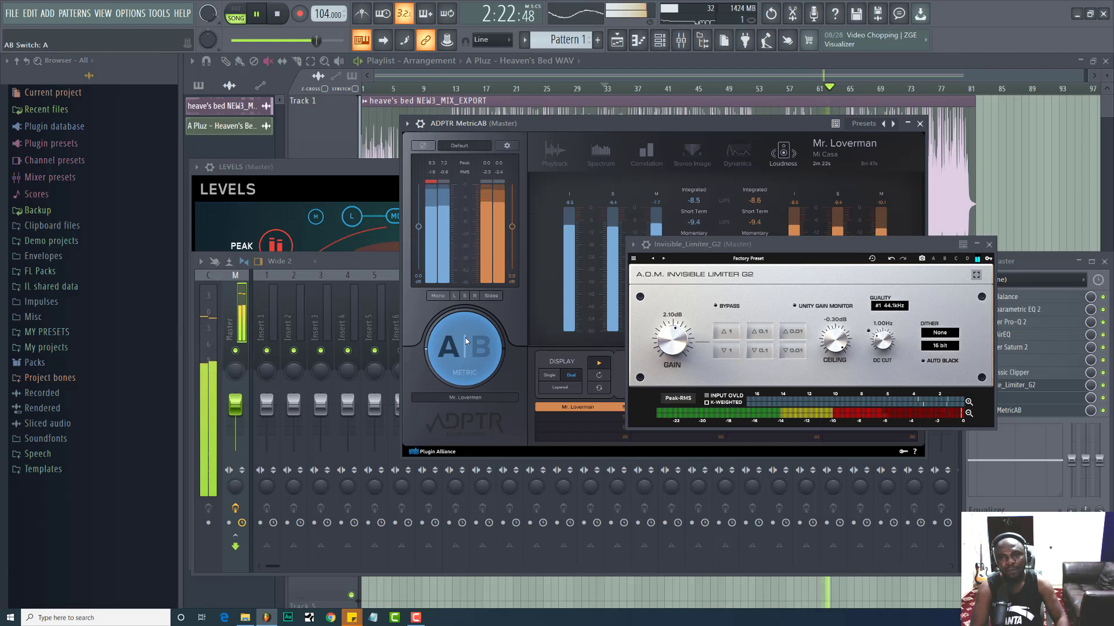
pyautogui.click(468, 340)
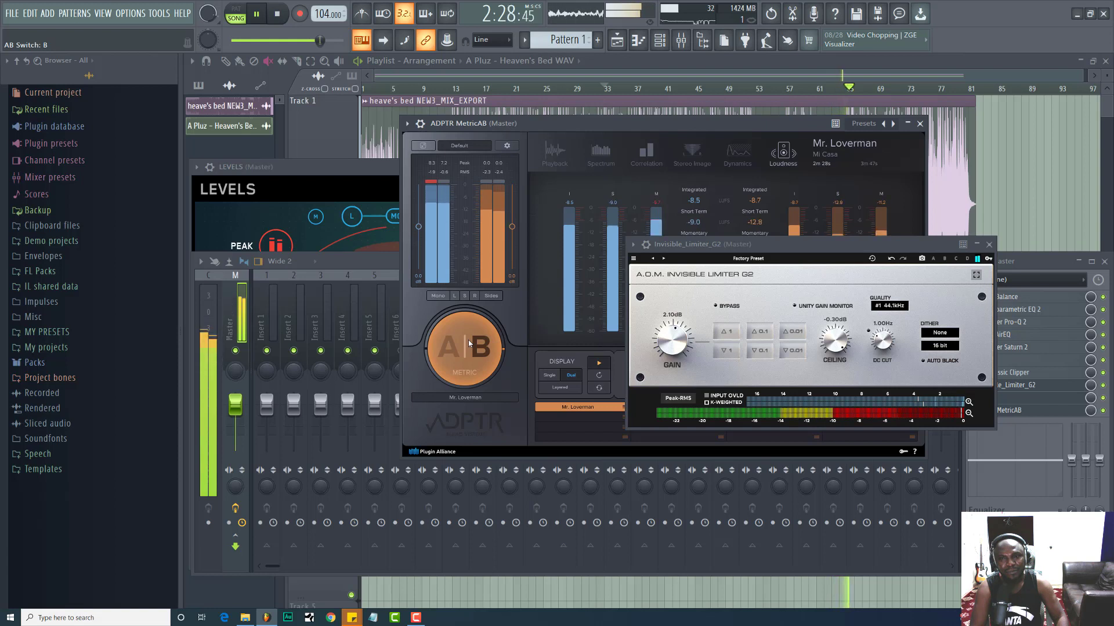
pyautogui.click(468, 340)
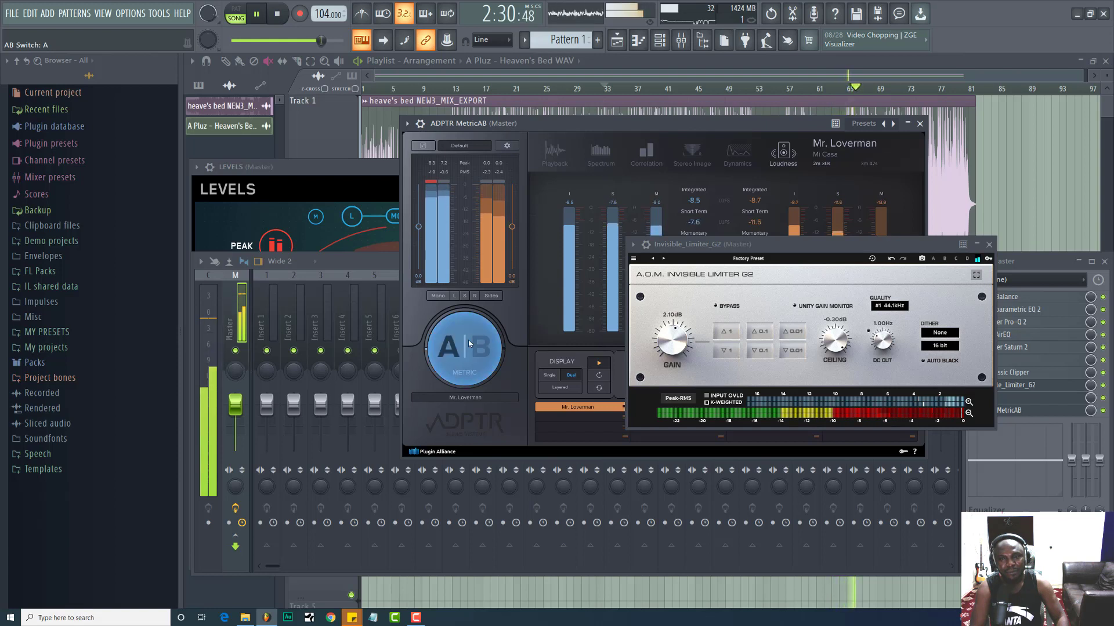
pyautogui.click(468, 339)
pyautogui.click(468, 340)
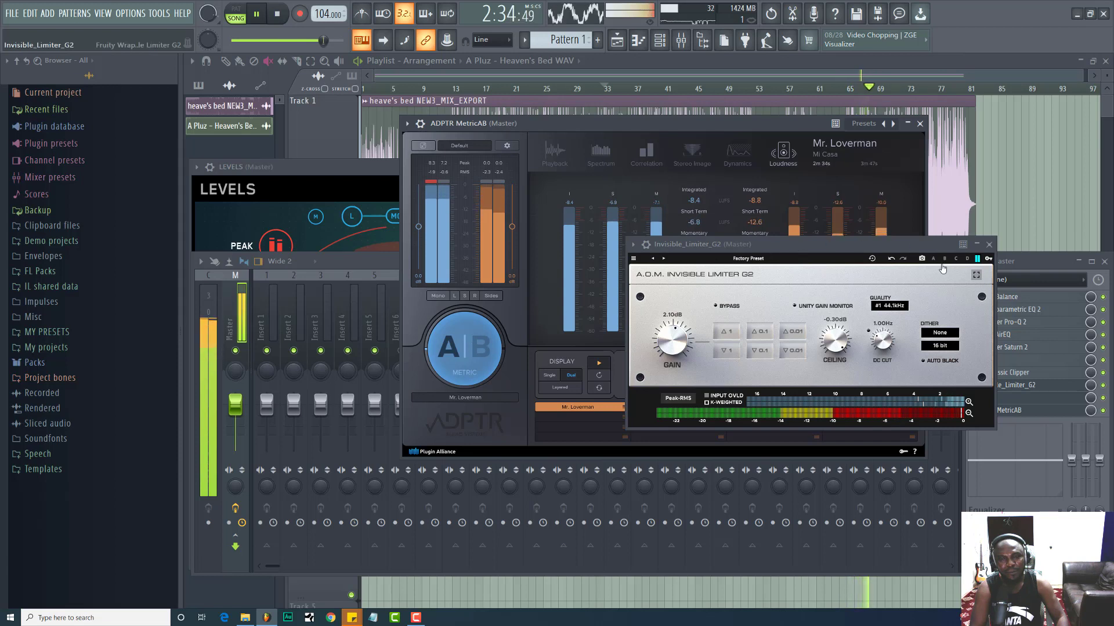
pyautogui.click(460, 344)
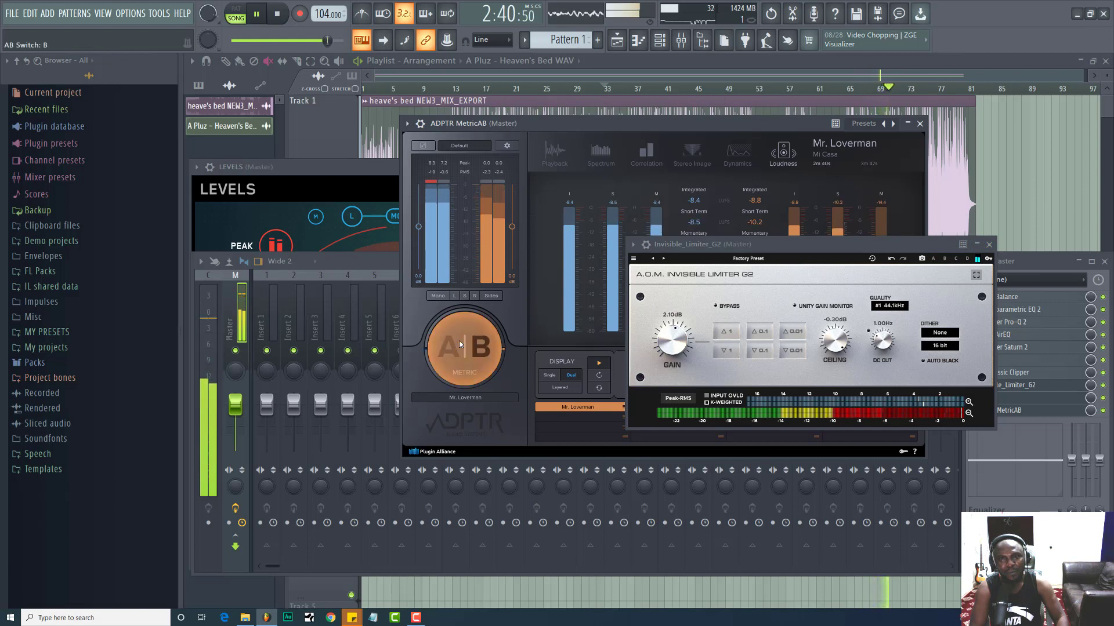
pyautogui.click(460, 344)
pyautogui.click(459, 344)
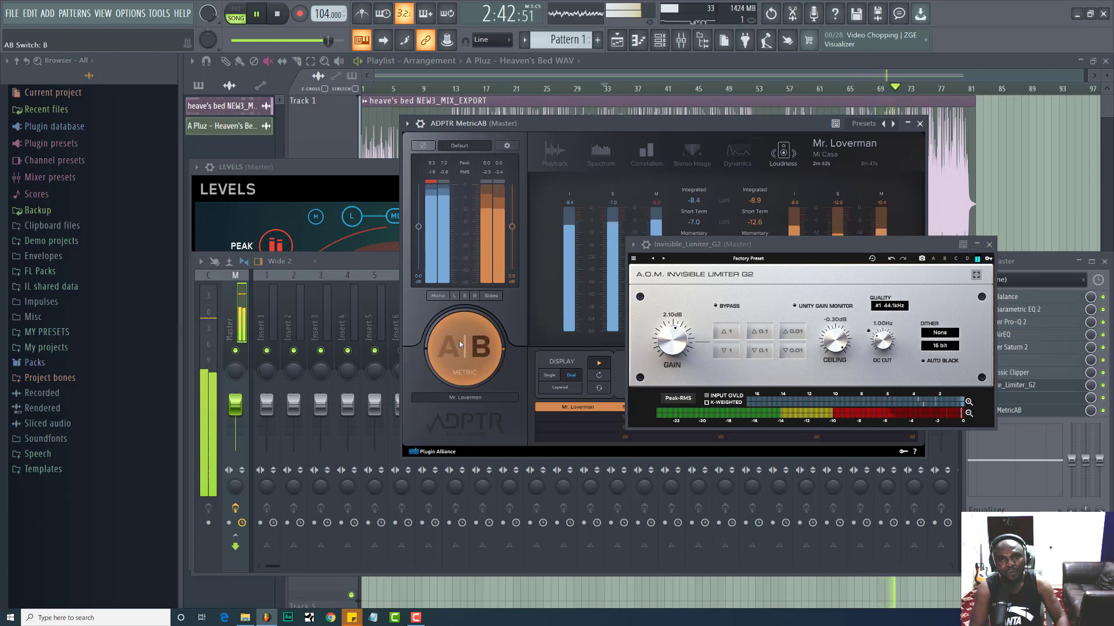
pyautogui.click(460, 344)
pyautogui.click(460, 344)
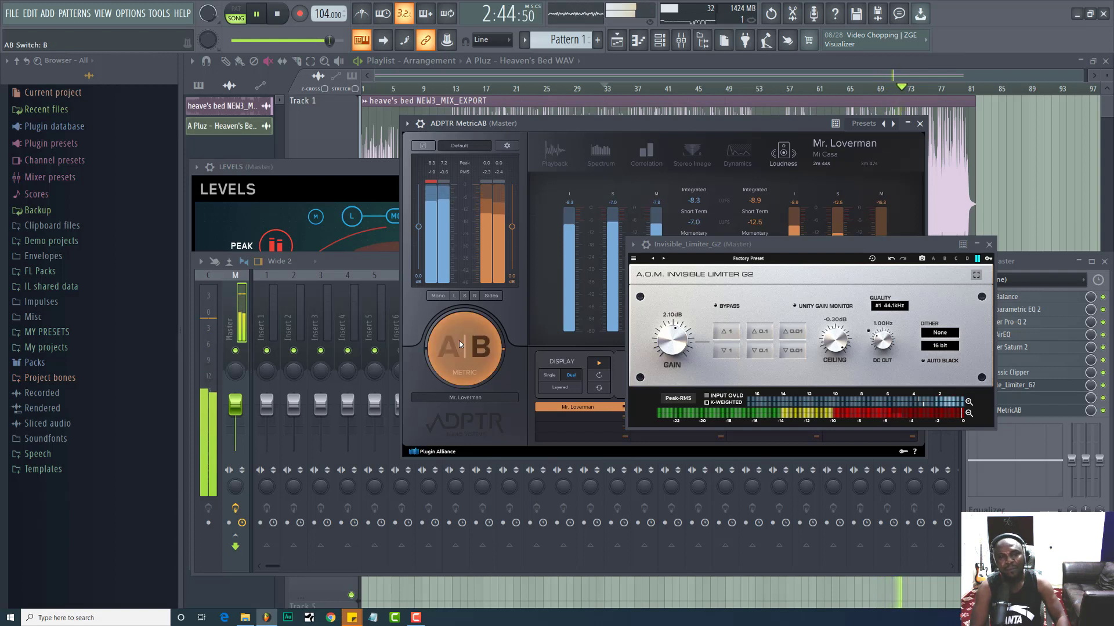
pyautogui.click(460, 344)
pyautogui.press('space')
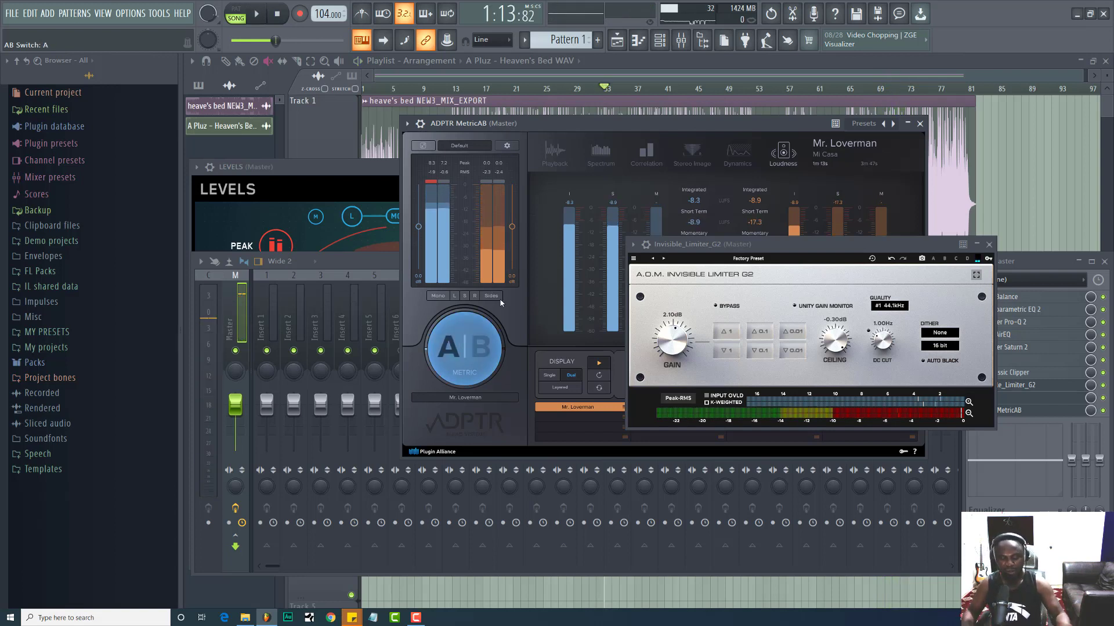